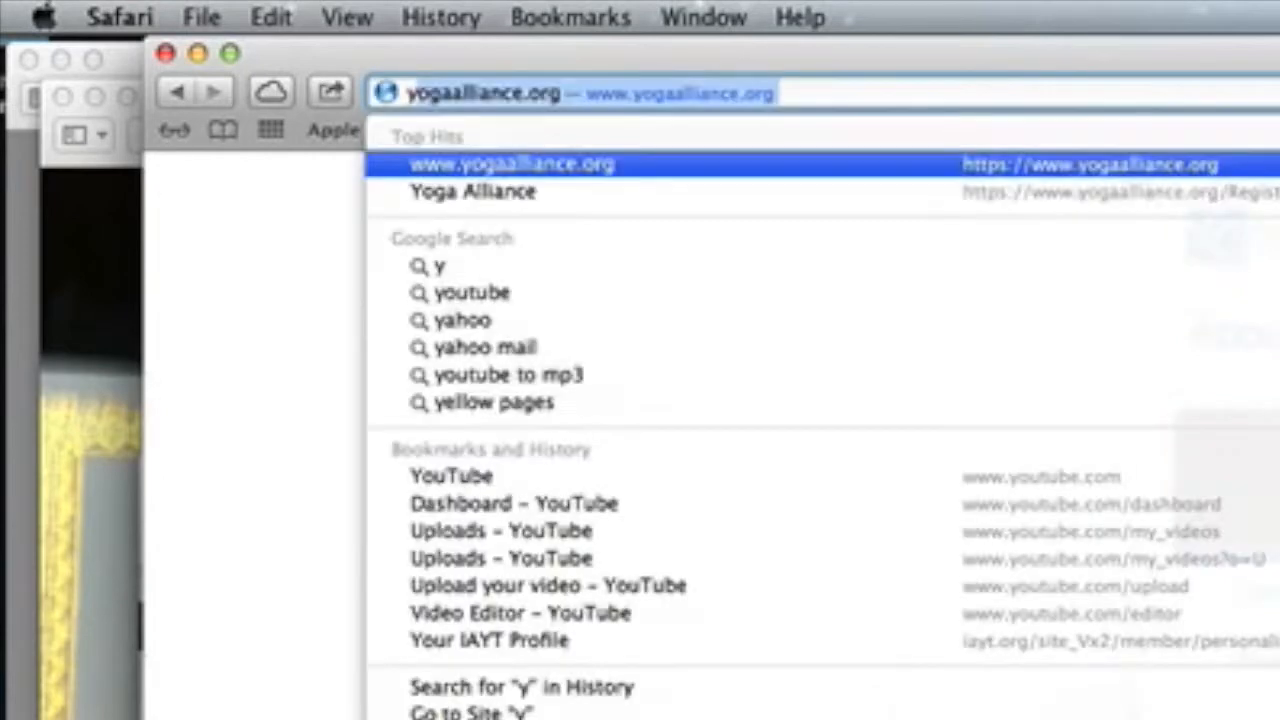
# Step: Load the YouTube website in Safari and go to its video upload page
pyautogui.press('Return')
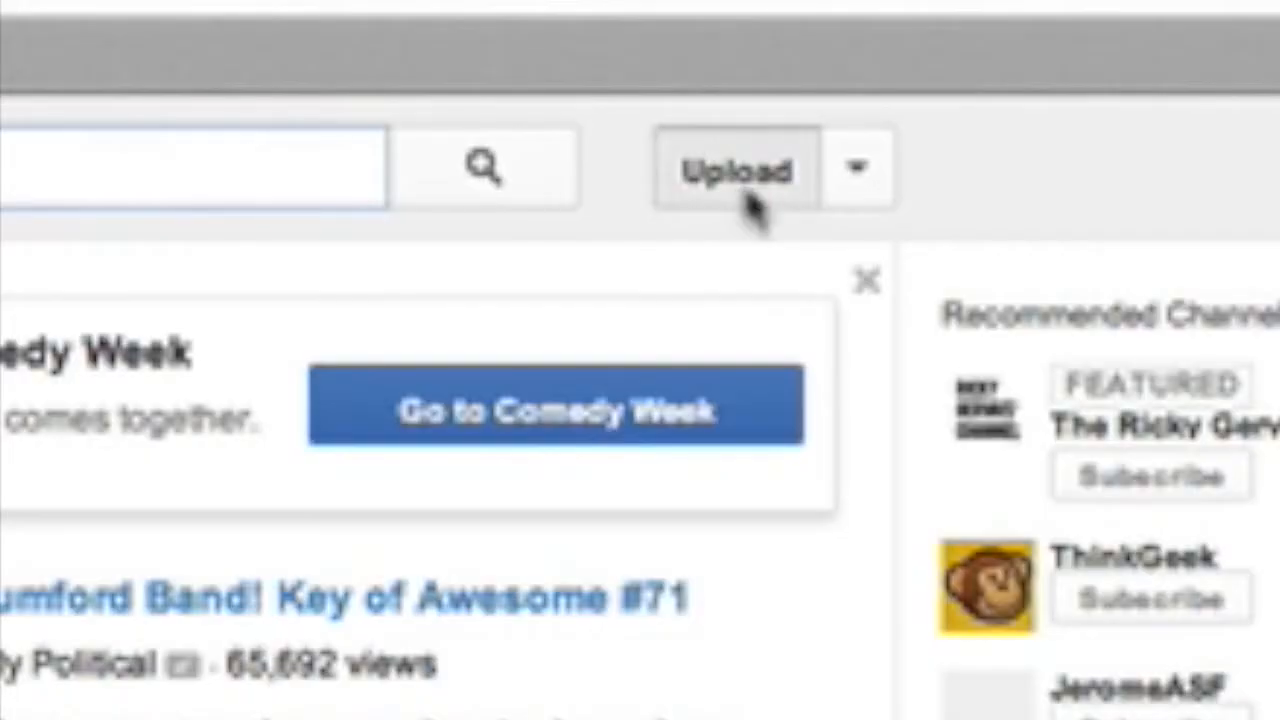
pyautogui.click(766, 104)
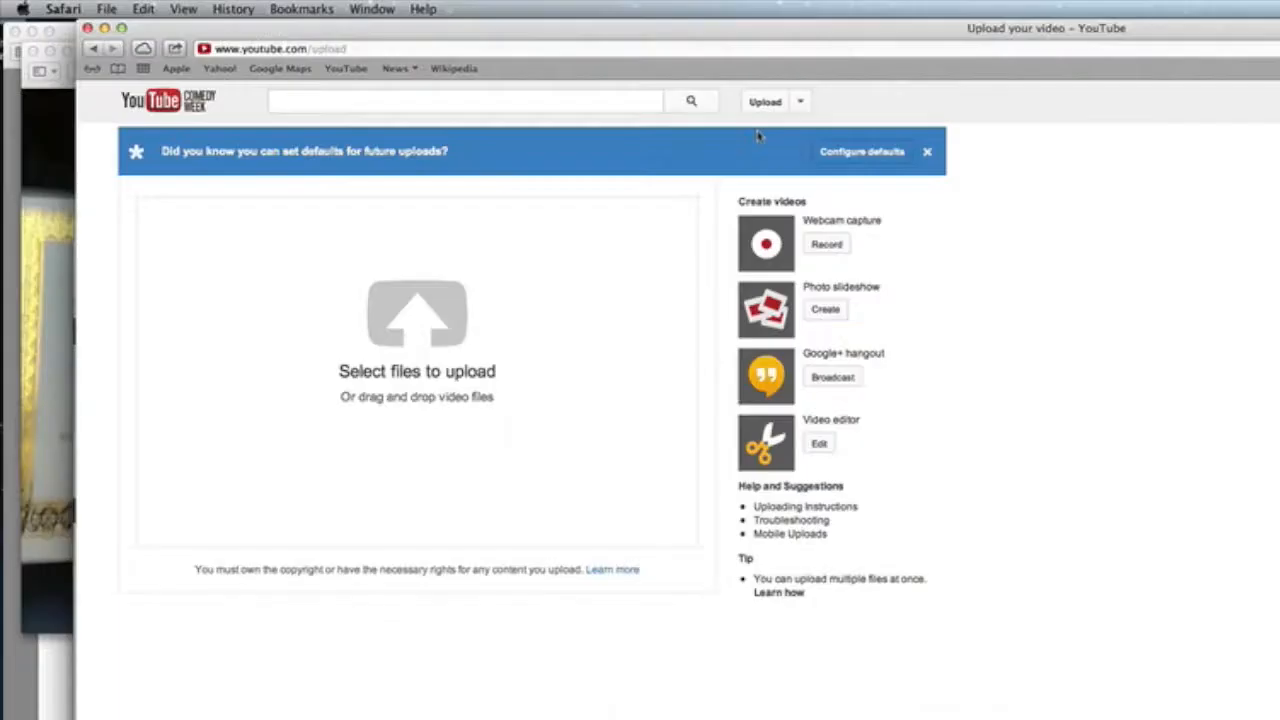
# Step: Upload the interview video from Movies > how to edit > the footage folder
pyautogui.click(475, 312)
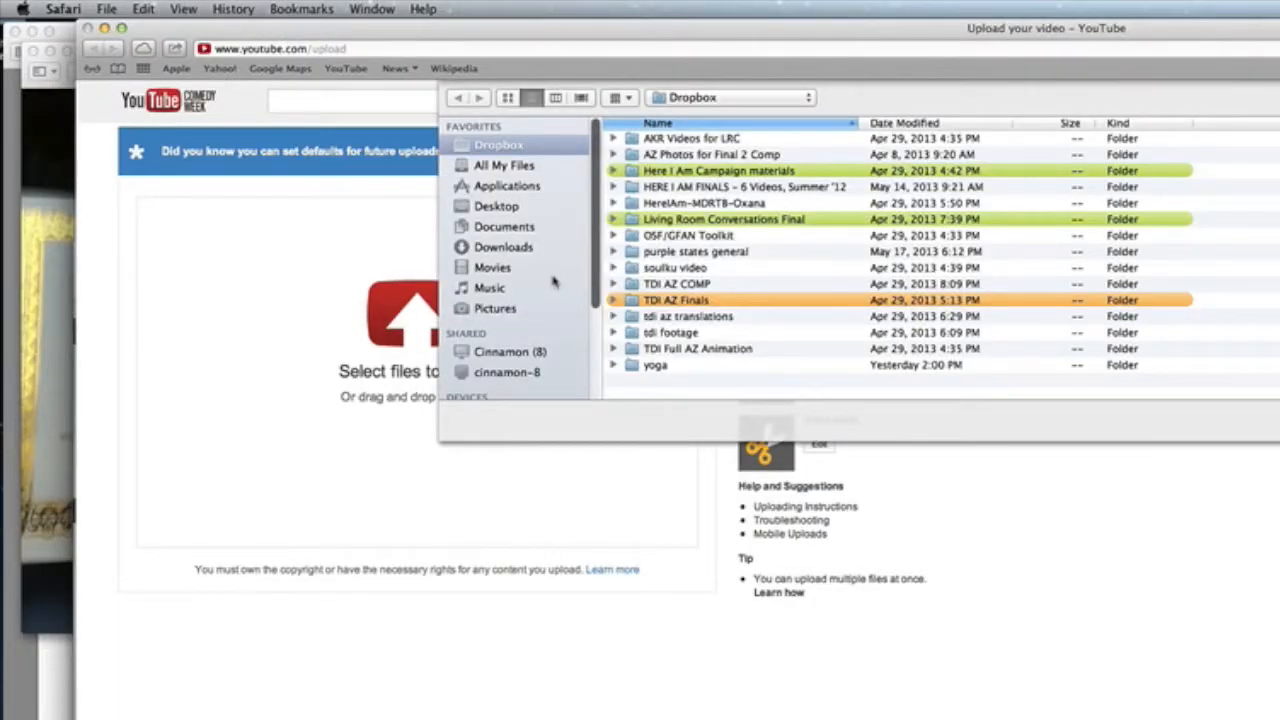
pyautogui.click(495, 268)
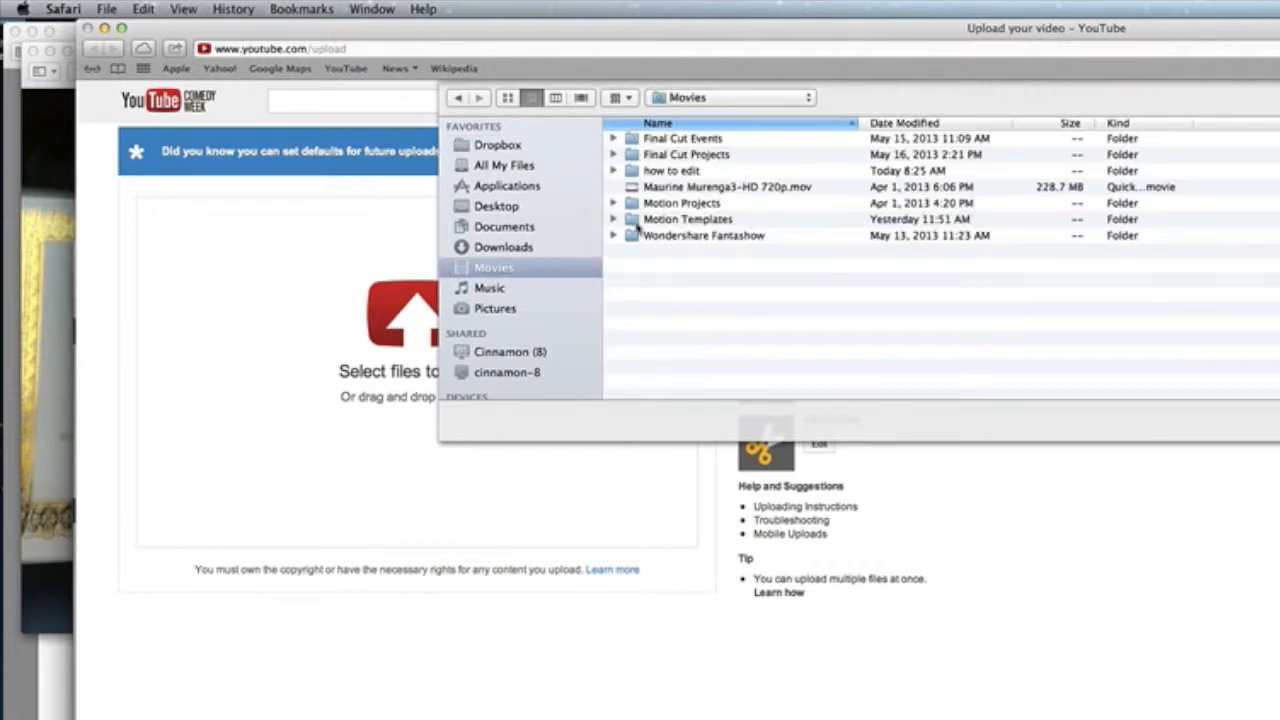
pyautogui.doubleClick(636, 172)
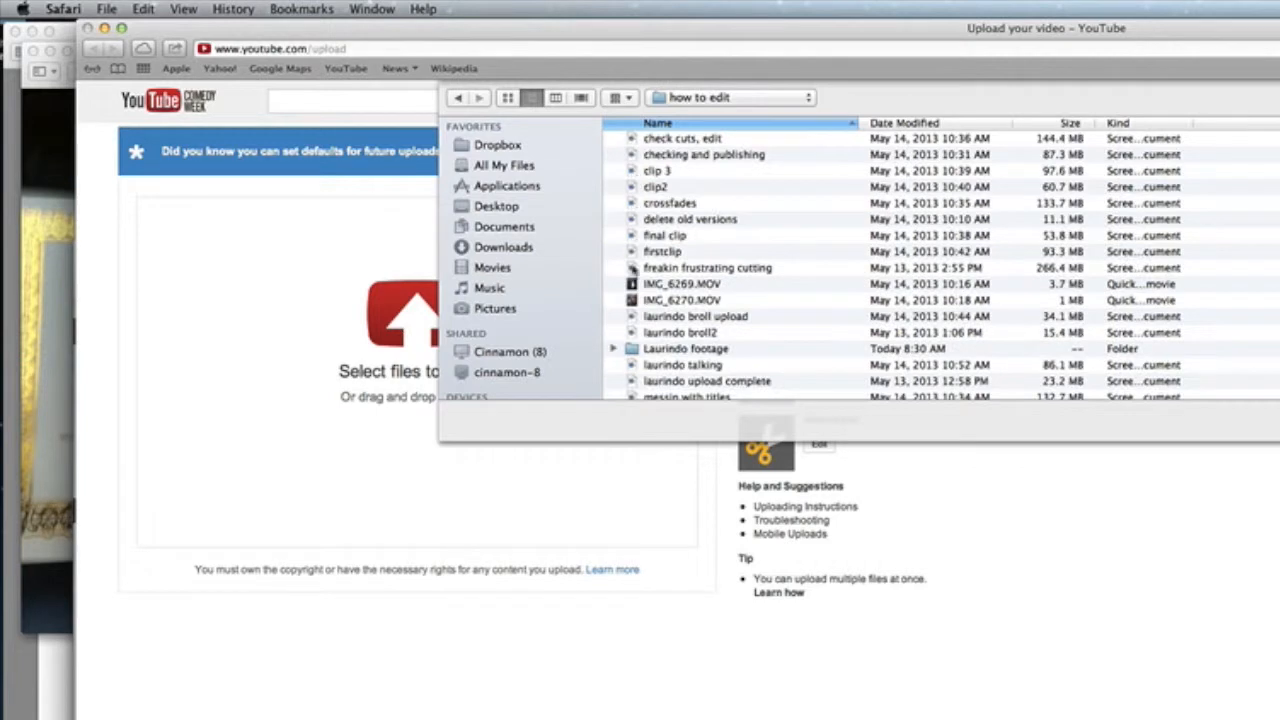
pyautogui.doubleClick(636, 348)
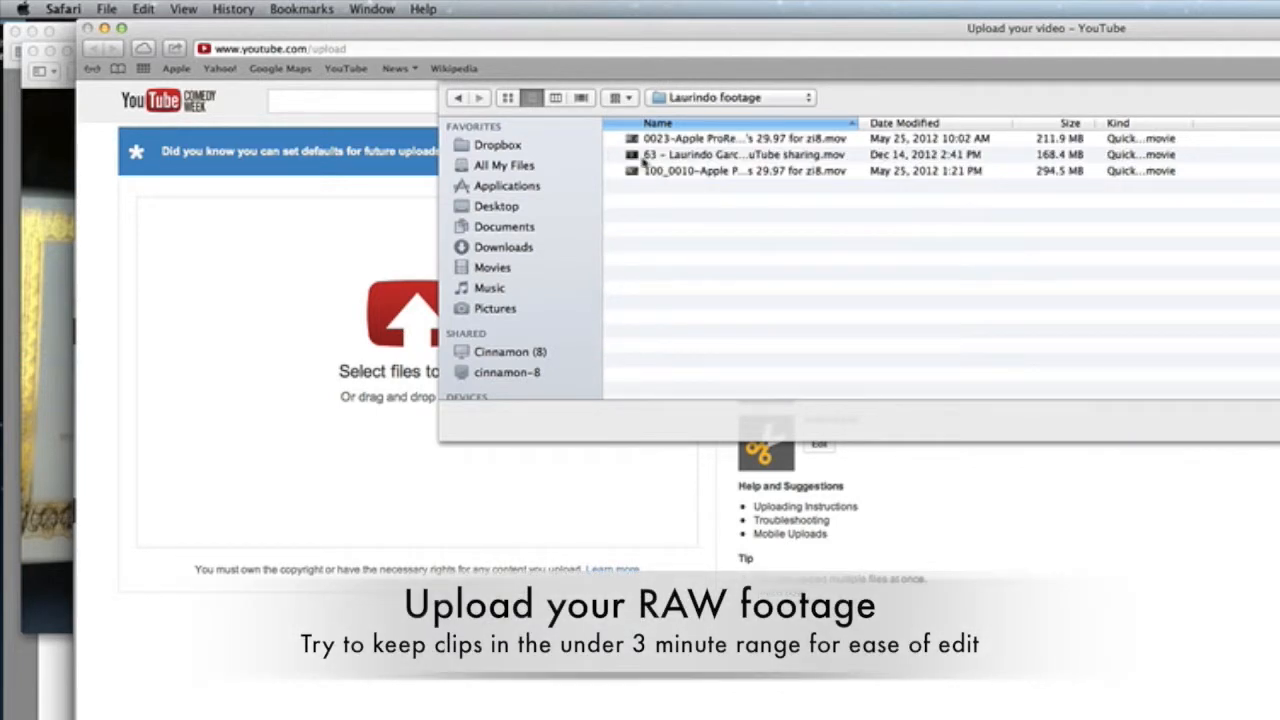
pyautogui.doubleClick(631, 156)
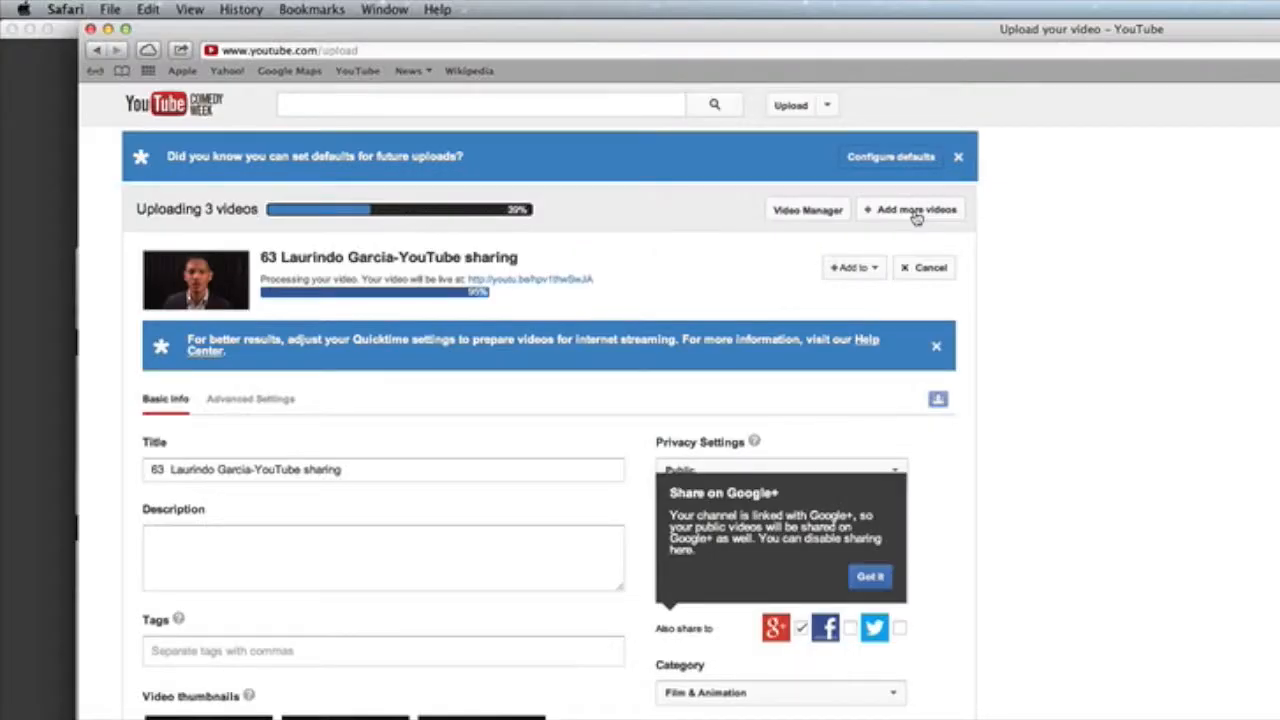
# Step: Add the first clip in the footage folder as another upload
pyautogui.click(926, 145)
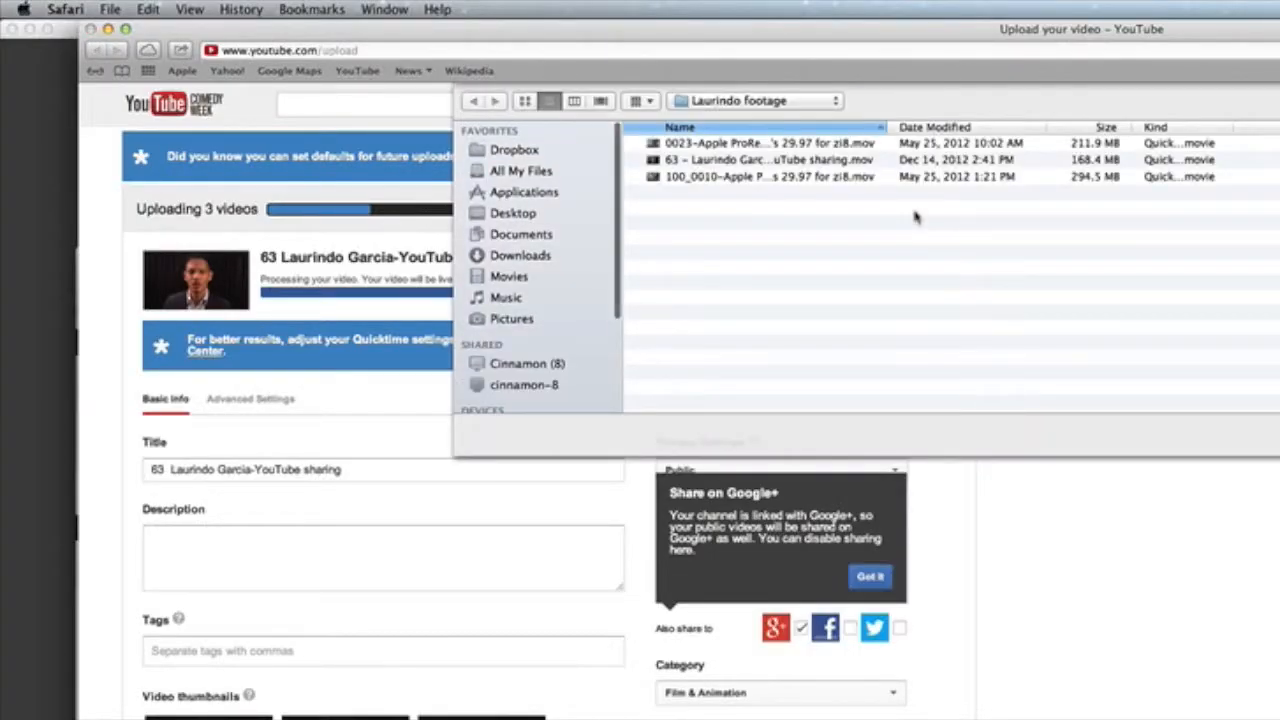
pyautogui.click(787, 147)
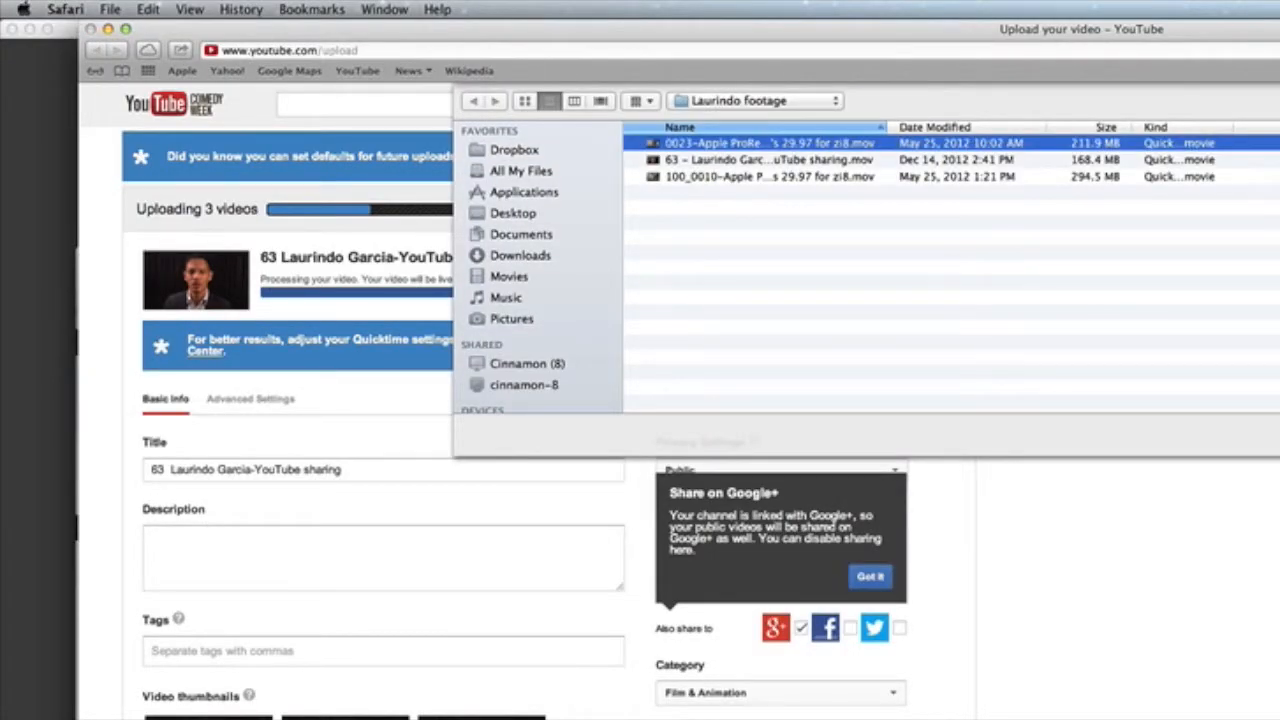
pyautogui.press('Return')
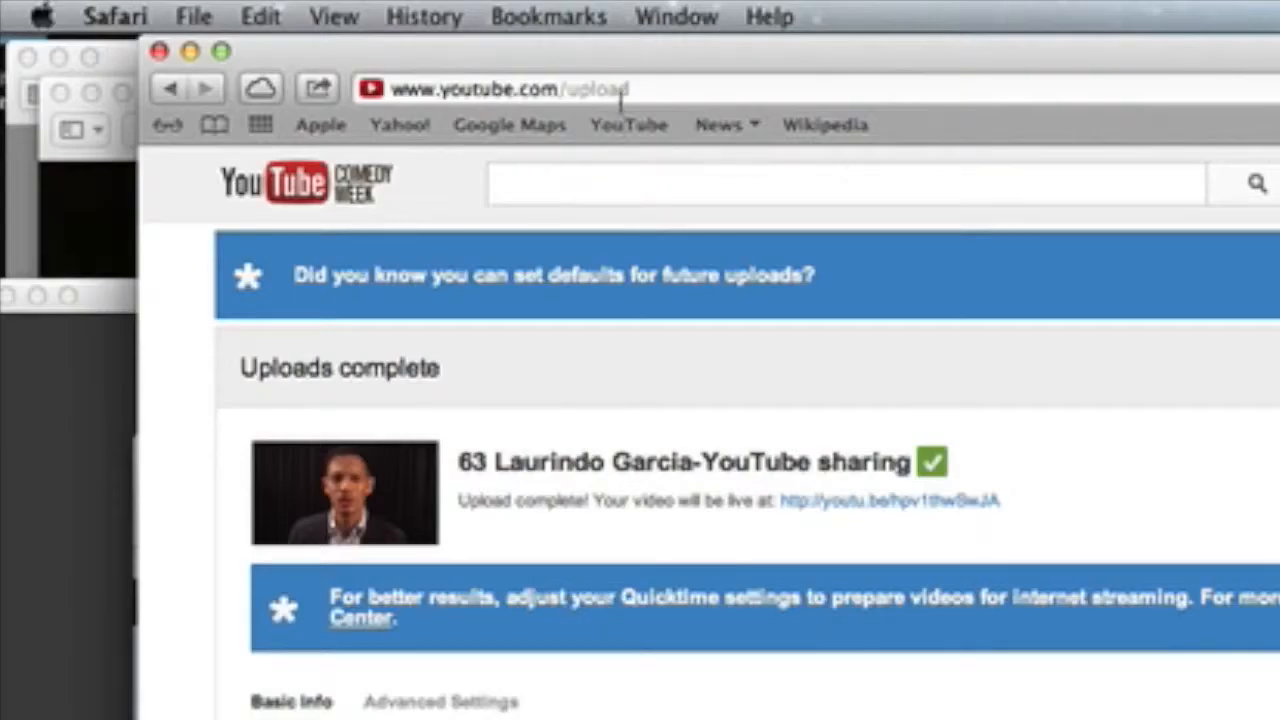
# Step: Change the address from youtube.com/upload to youtube.com/editor to load the Video Editor
pyautogui.click(628, 89)
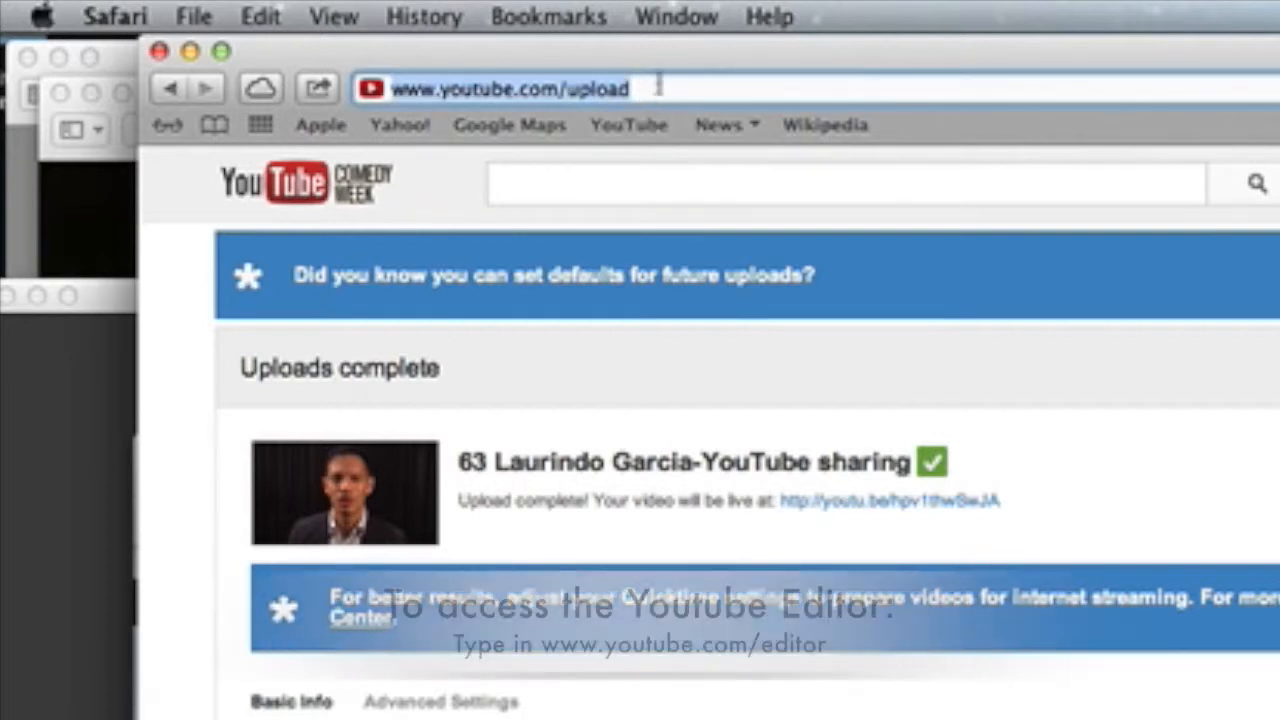
pyautogui.moveTo(640, 89); pyautogui.dragTo(581, 89)
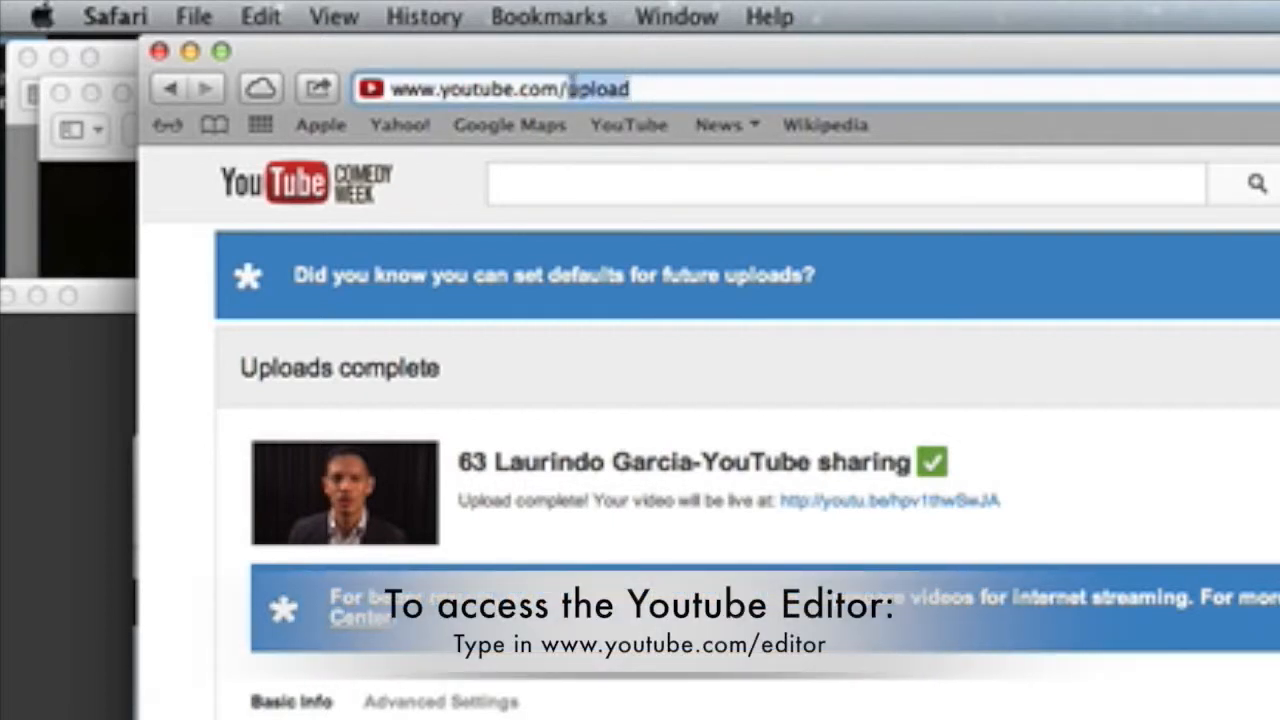
pyautogui.write('edi')
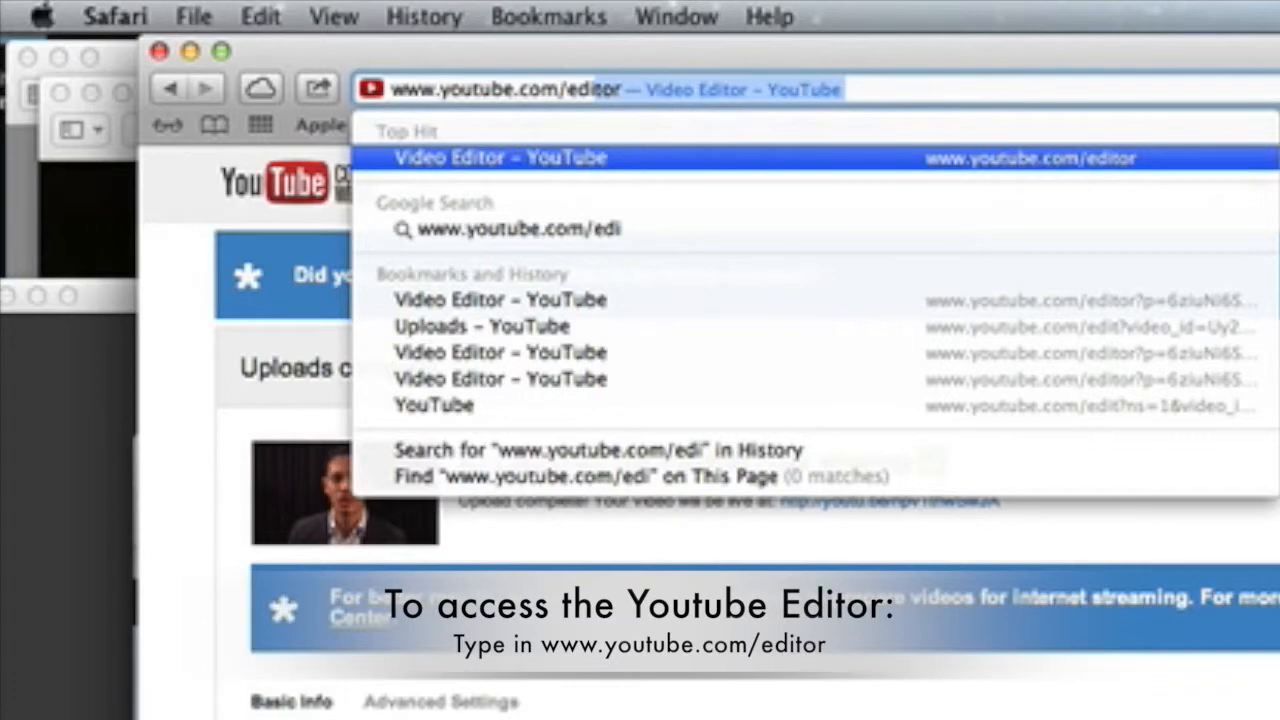
pyautogui.write('t')
pyautogui.press('Return')
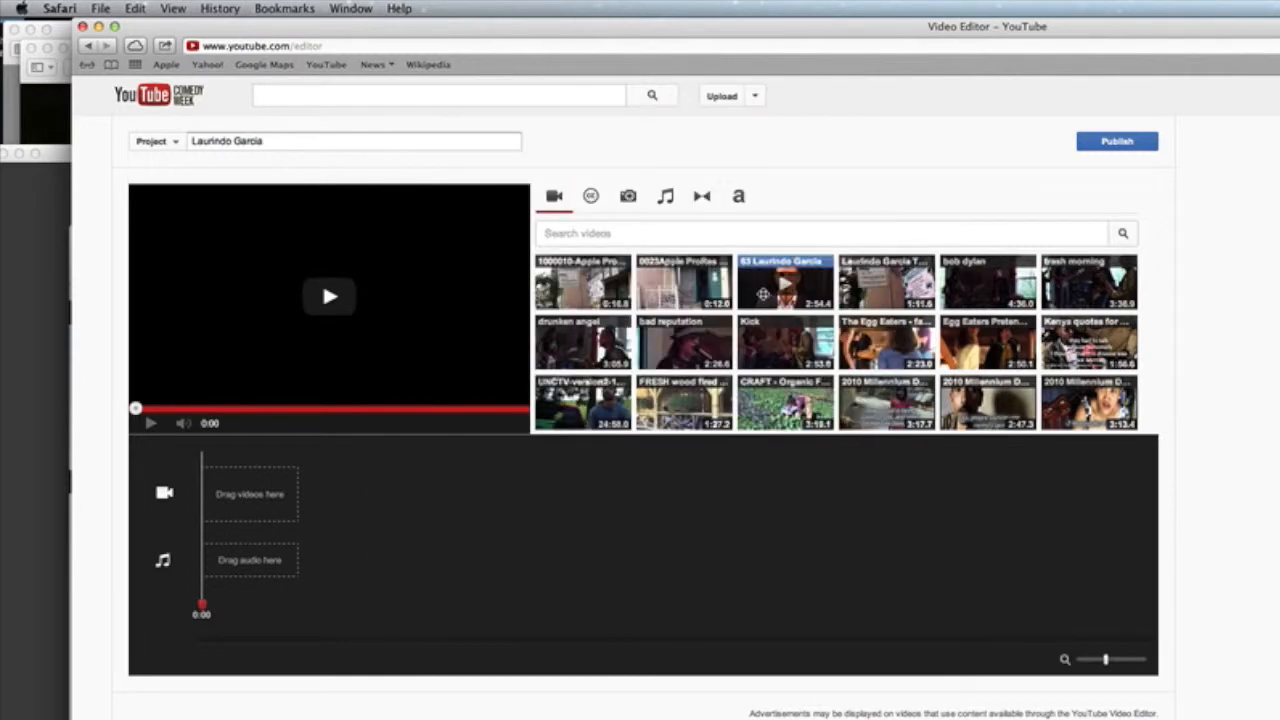
# Step: Place the interview clip on the video track and trim its end back to about 1:36
pyautogui.moveTo(762, 292); pyautogui.dragTo(268, 500)
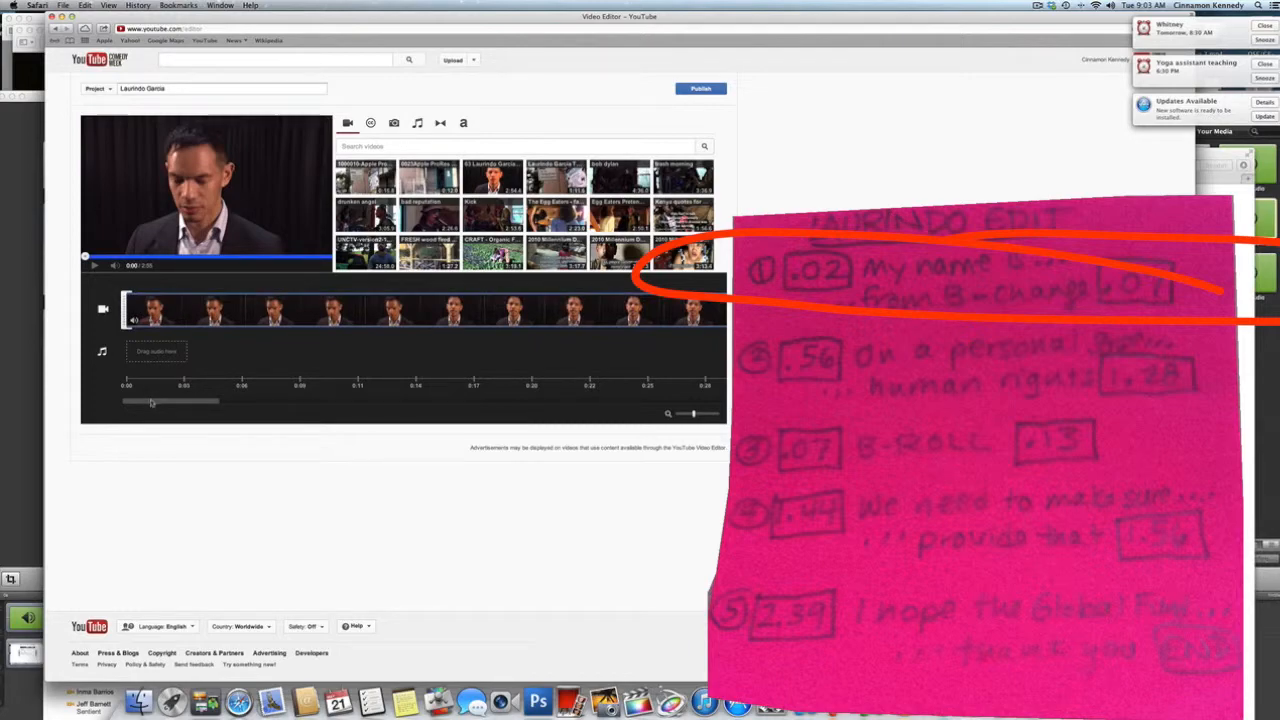
pyautogui.moveTo(151, 403); pyautogui.dragTo(442, 409)
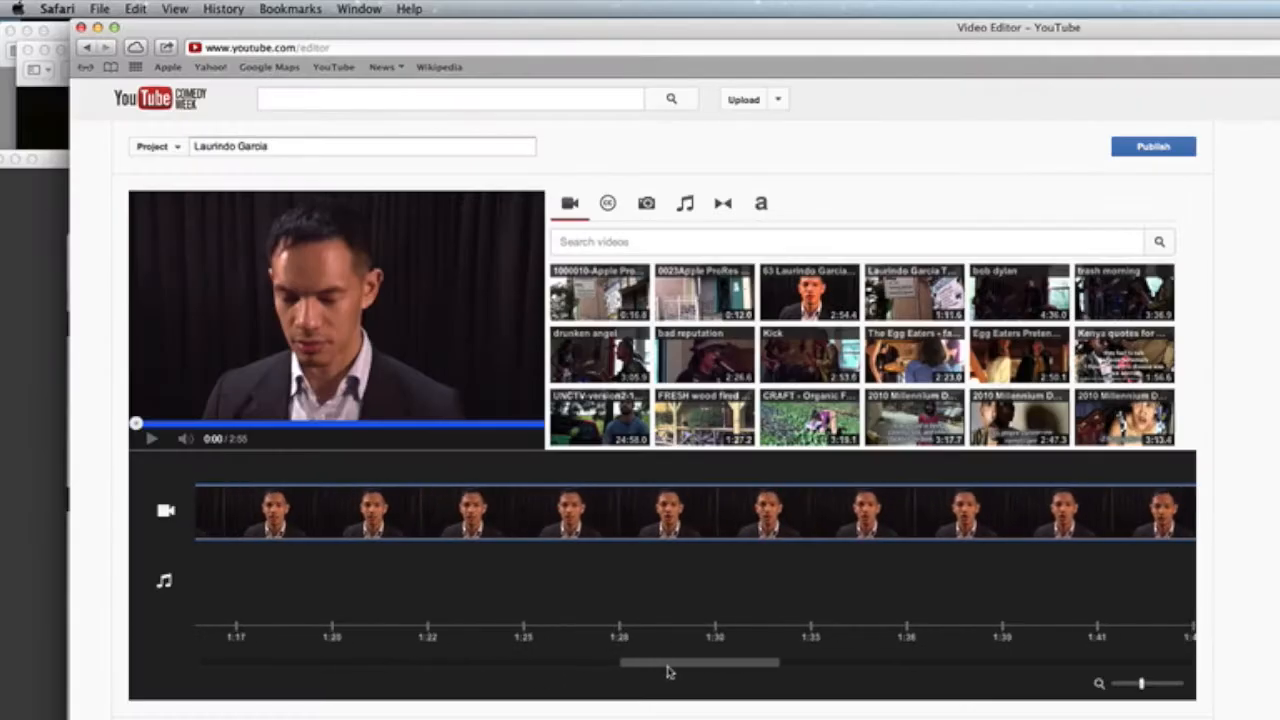
pyautogui.moveTo(727, 675); pyautogui.dragTo(1096, 679)
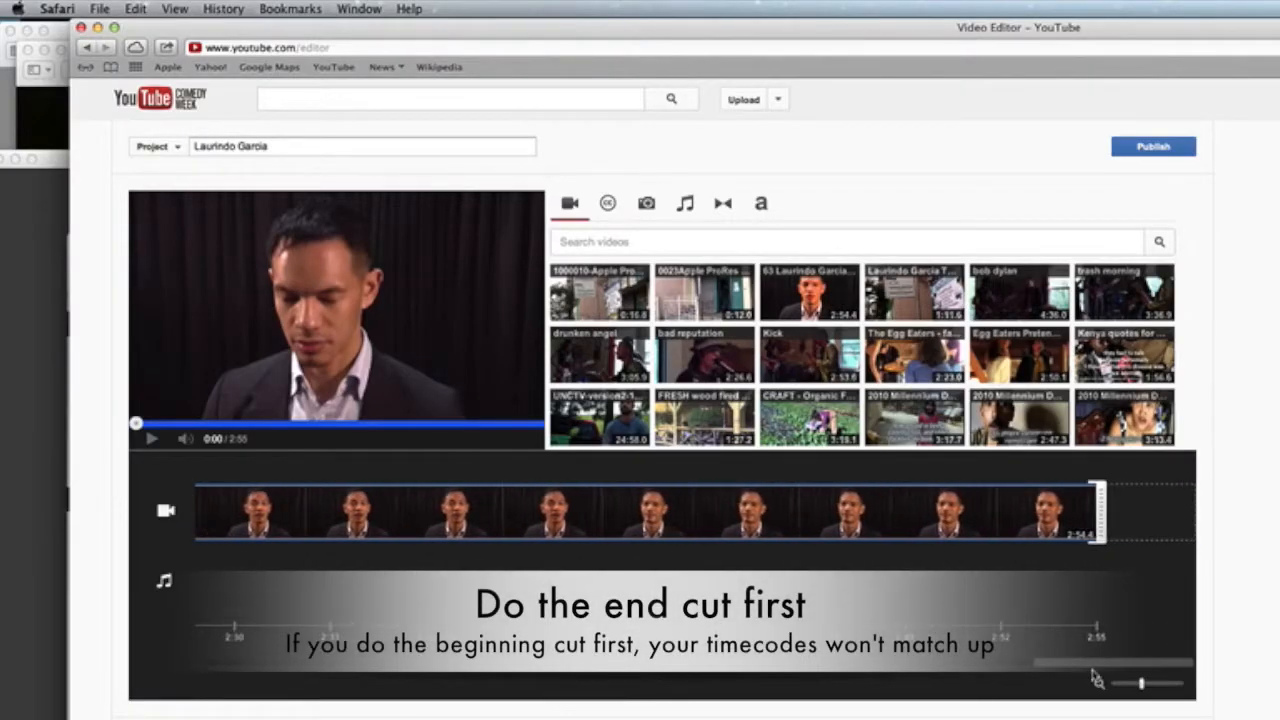
pyautogui.moveTo(1098, 510); pyautogui.dragTo(311, 486)
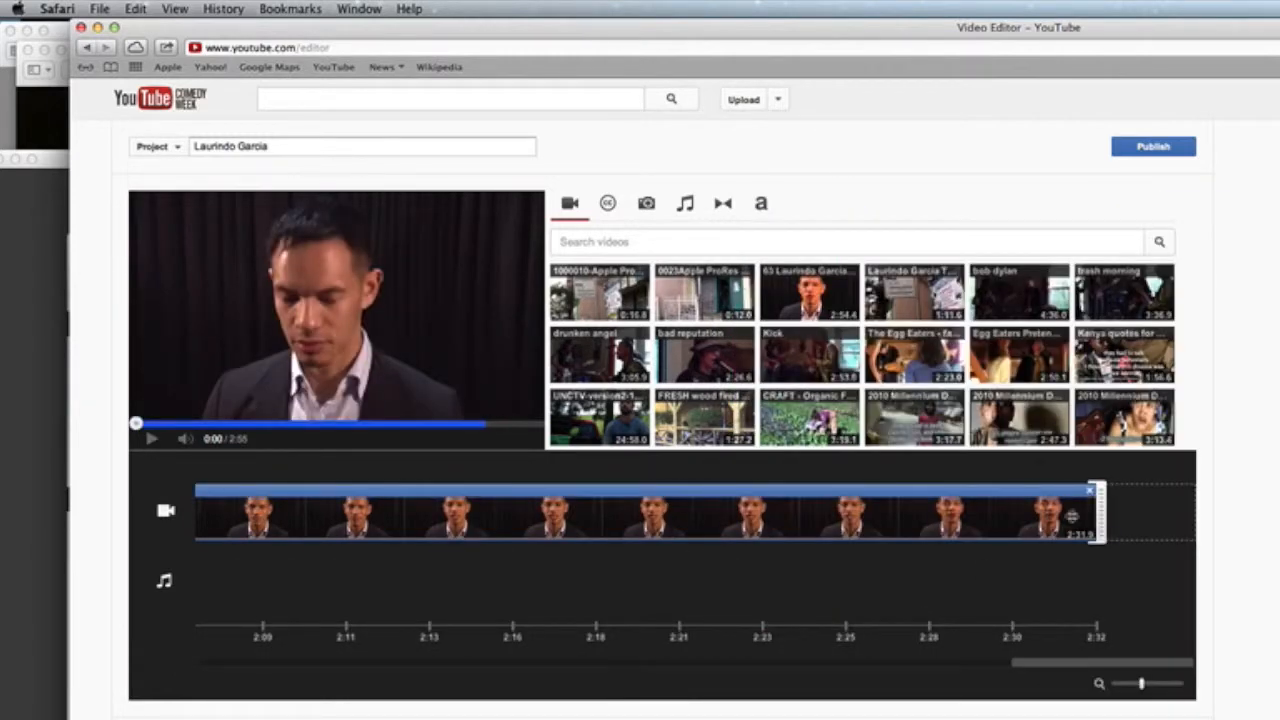
pyautogui.moveTo(1098, 512); pyautogui.dragTo(166, 522)
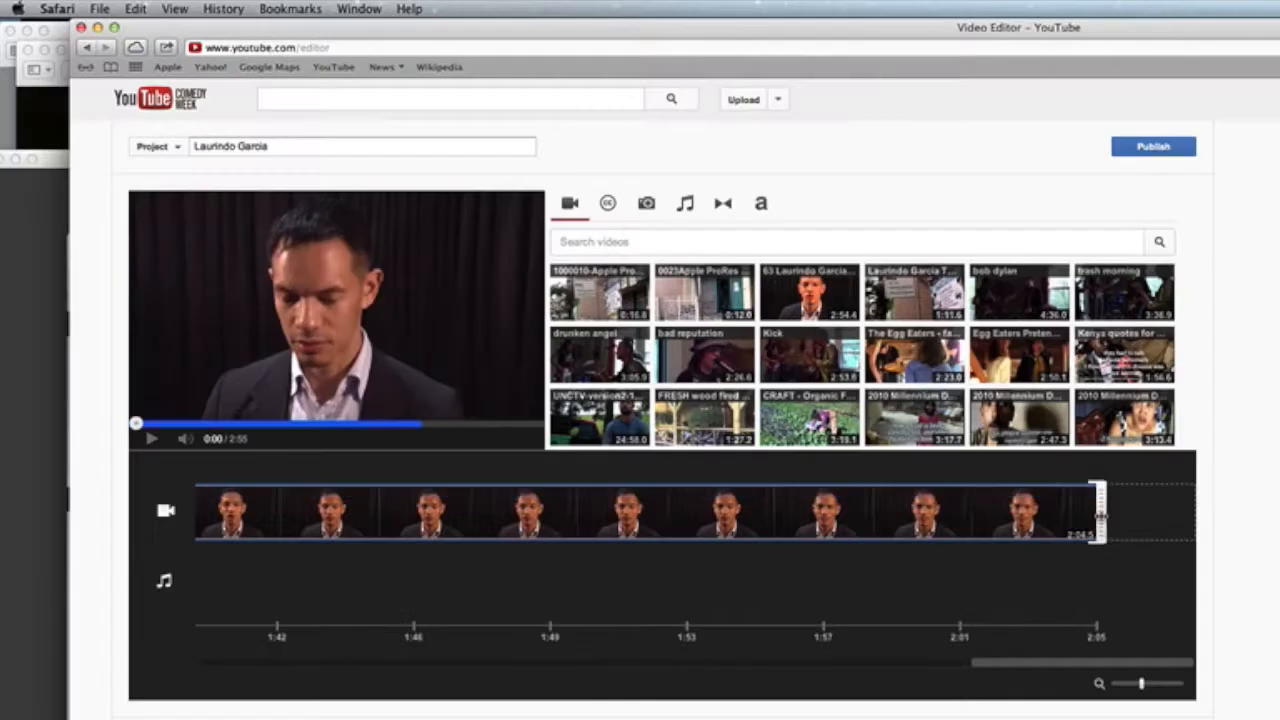
pyautogui.moveTo(1092, 512); pyautogui.dragTo(266, 516)
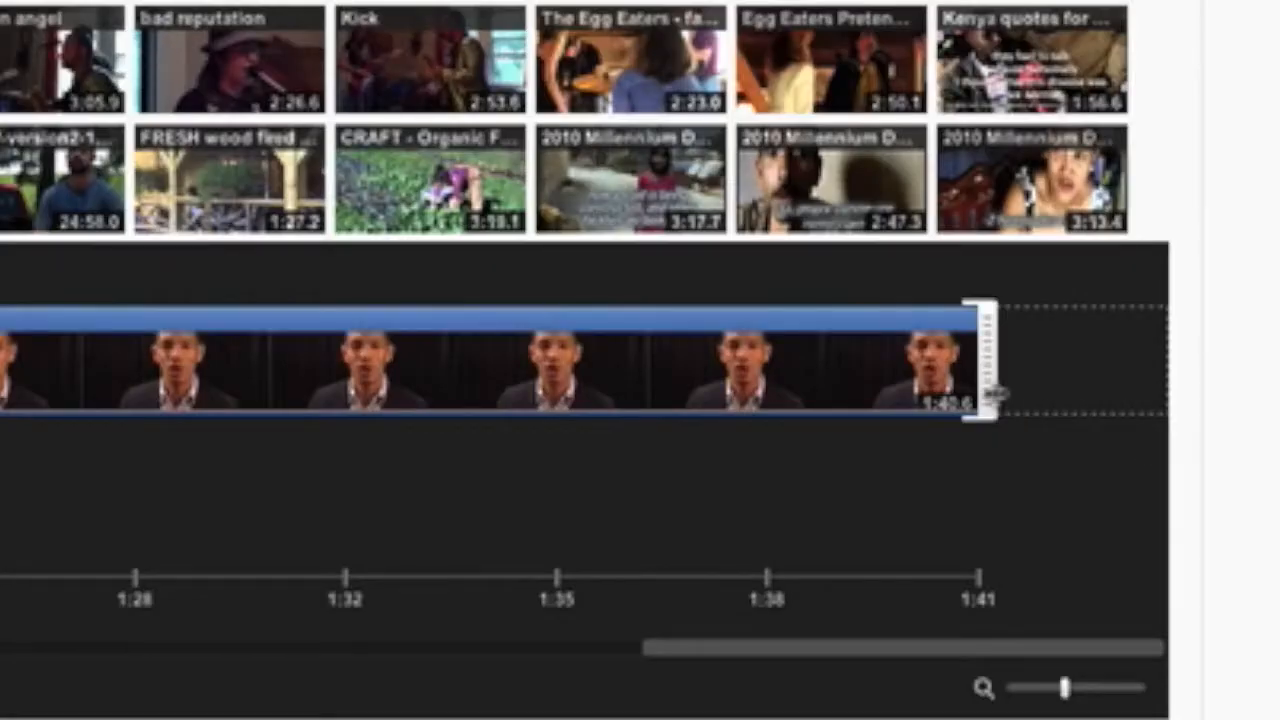
pyautogui.moveTo(1102, 519); pyautogui.dragTo(300, 515)
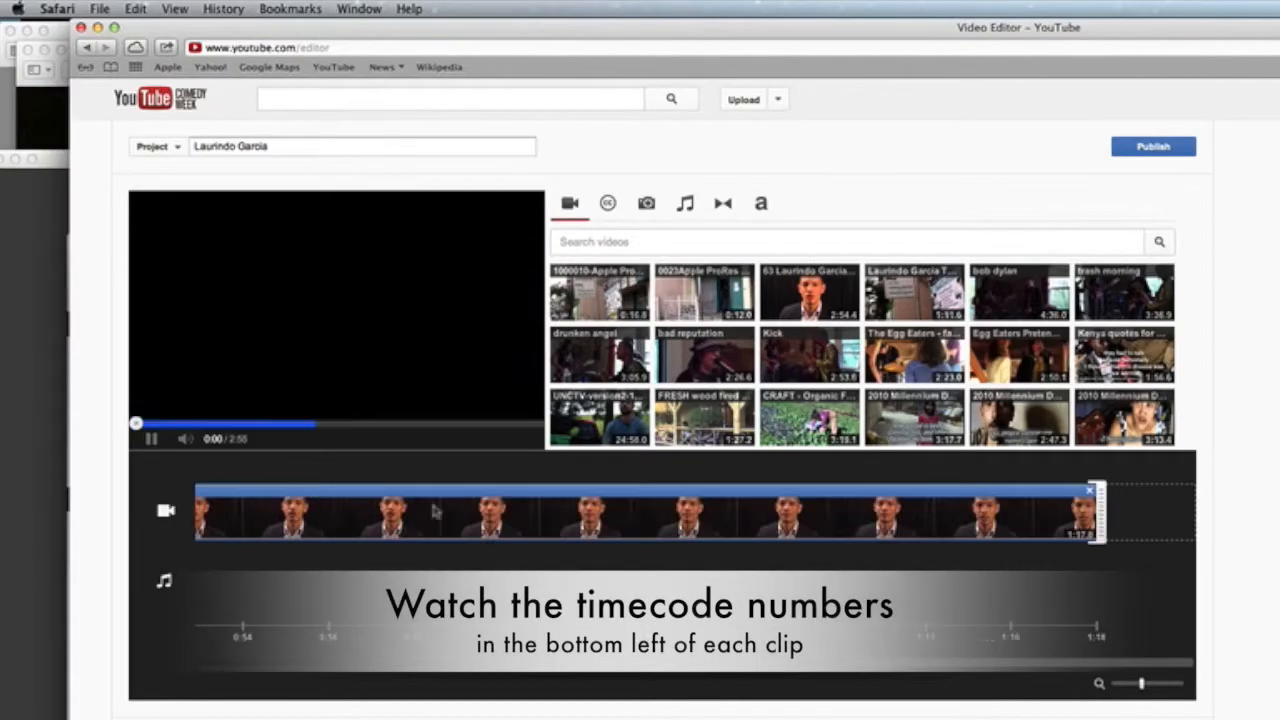
# Step: Trim the interview clip down to about 0:07, shaving a sliver off its start
pyautogui.moveTo(1040, 361); pyautogui.dragTo(283, 506)
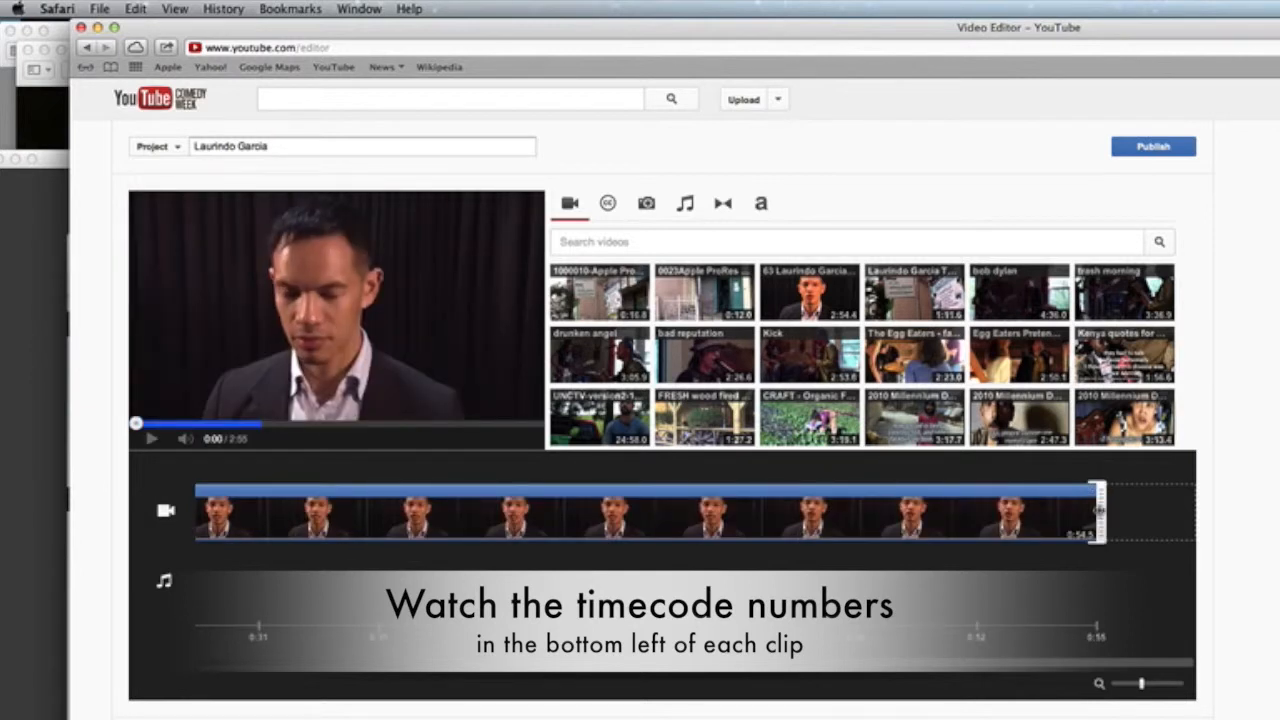
pyautogui.moveTo(1098, 510); pyautogui.dragTo(270, 514)
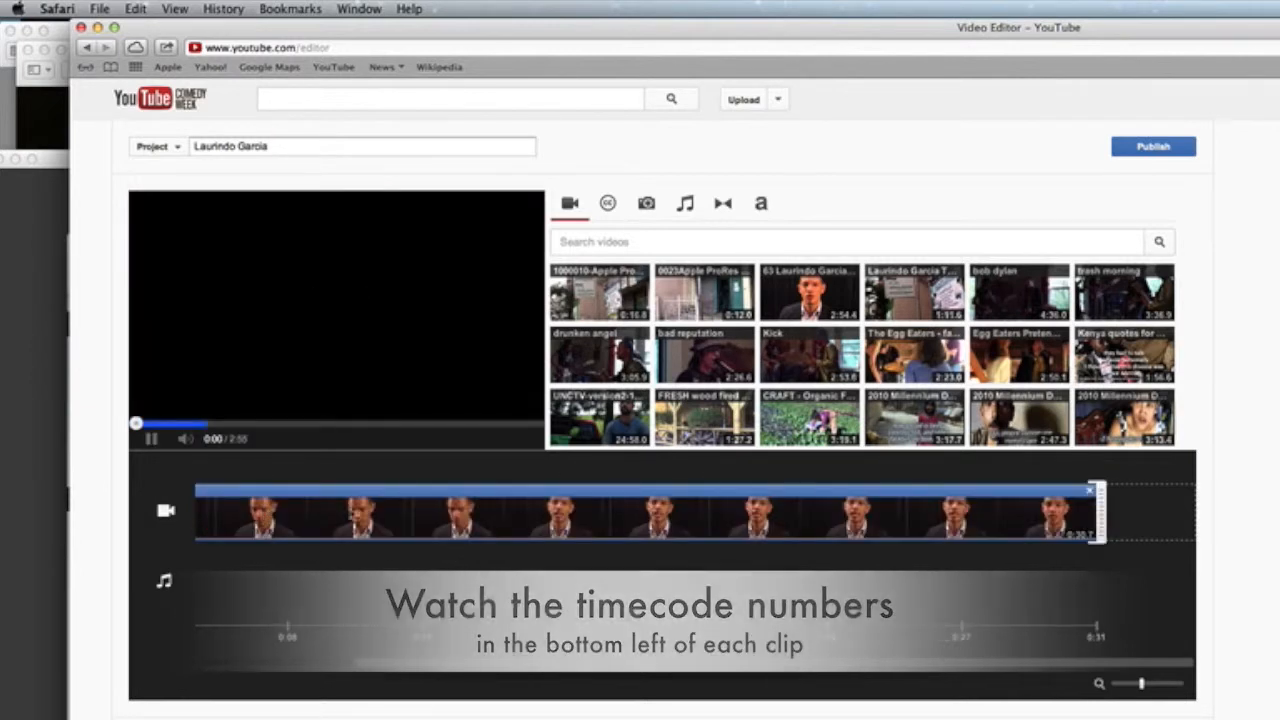
pyautogui.moveTo(1098, 510); pyautogui.dragTo(210, 512)
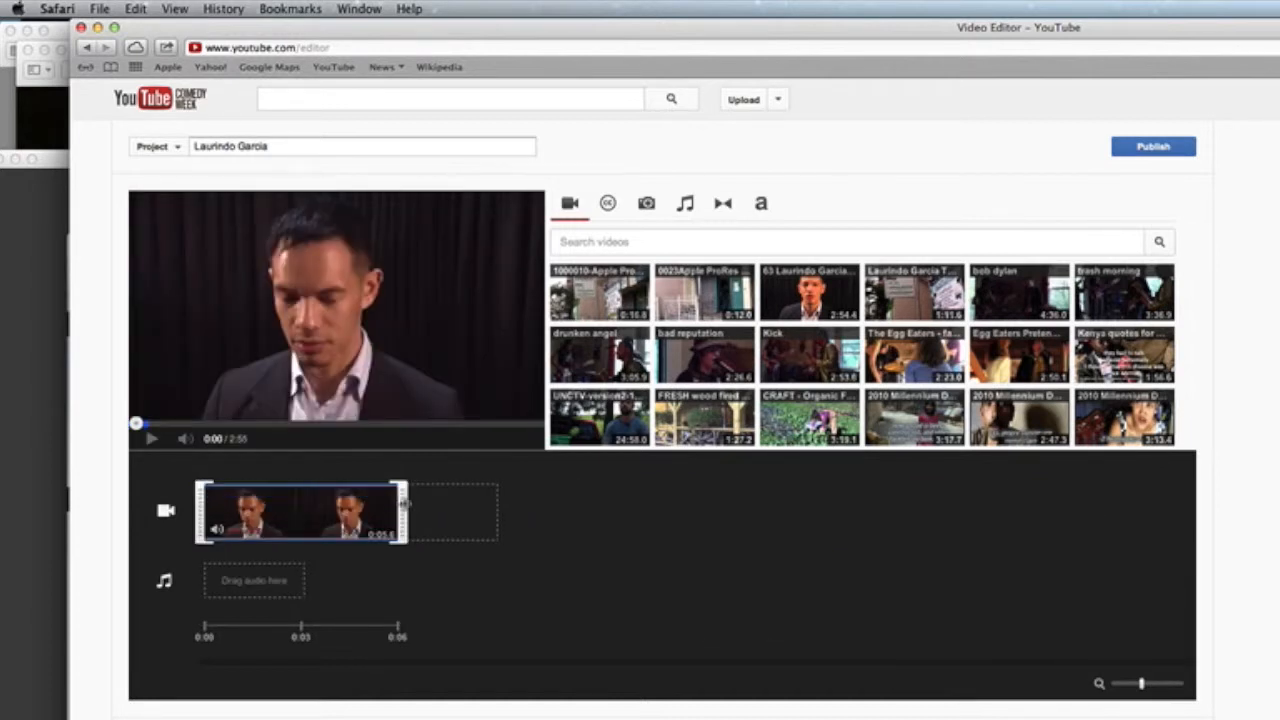
pyautogui.moveTo(405, 507); pyautogui.dragTo(434, 505)
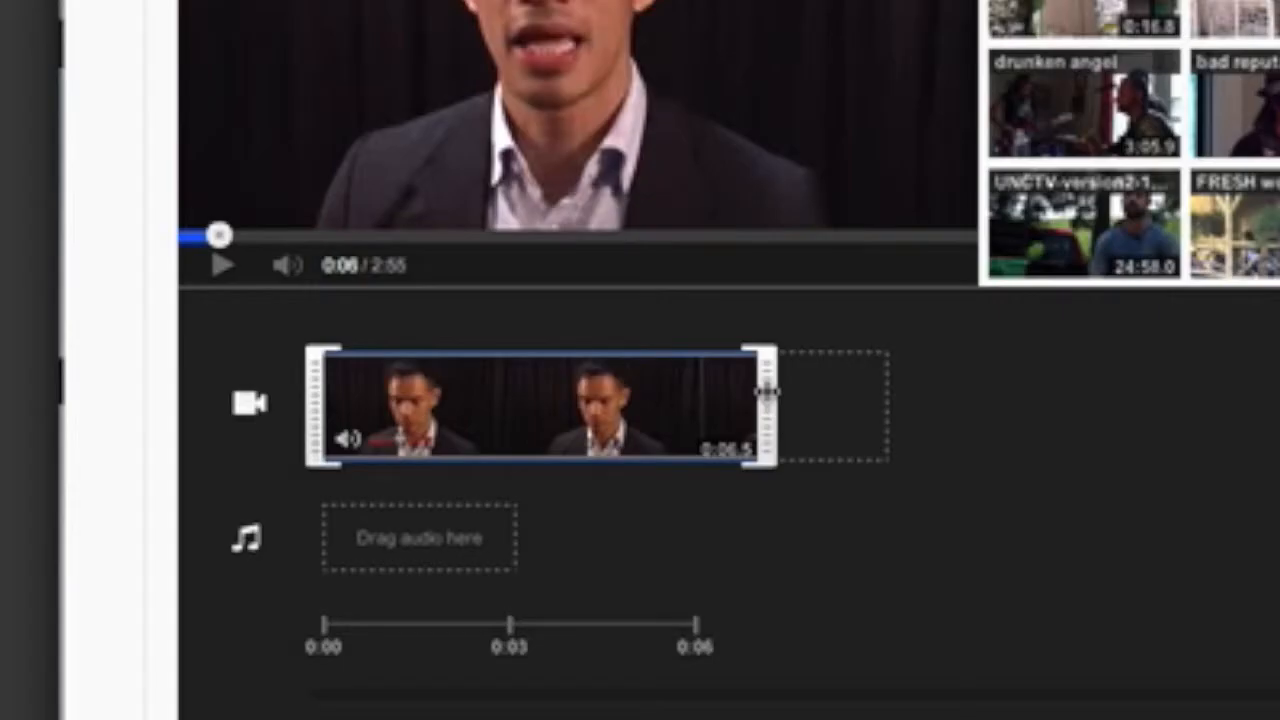
pyautogui.moveTo(769, 391); pyautogui.dragTo(810, 393)
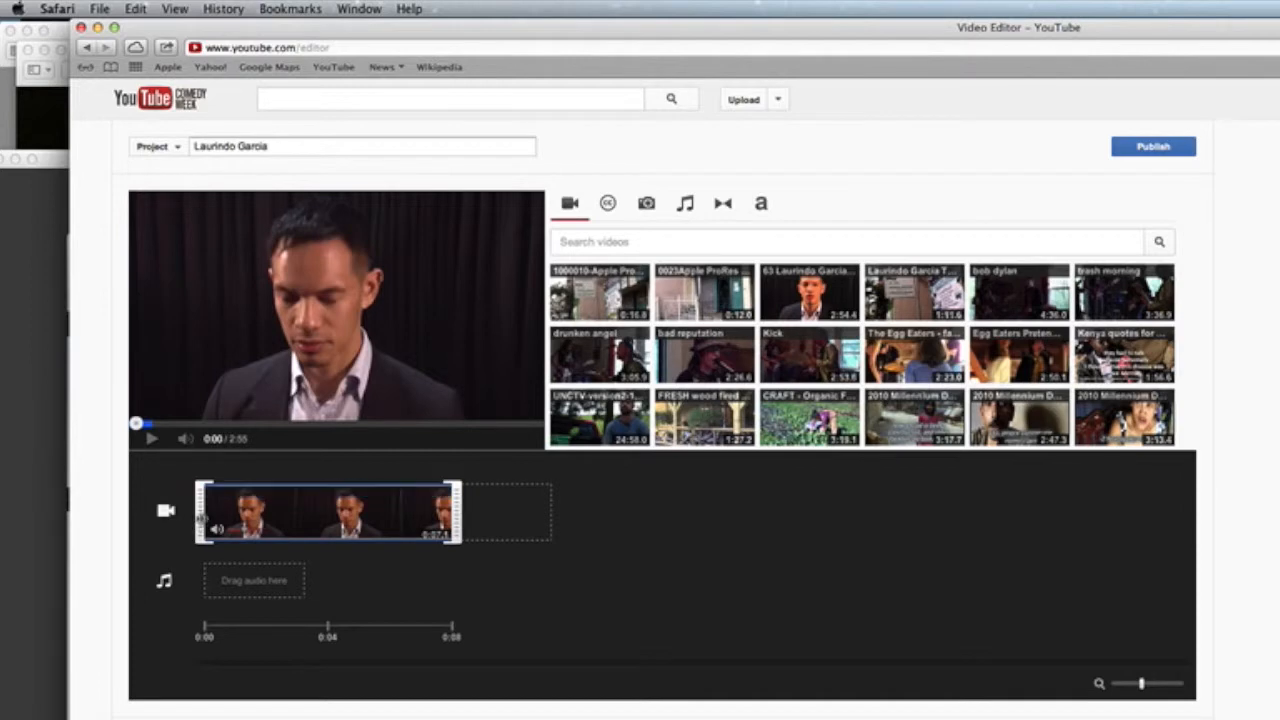
pyautogui.moveTo(199, 517); pyautogui.dragTo(207, 522)
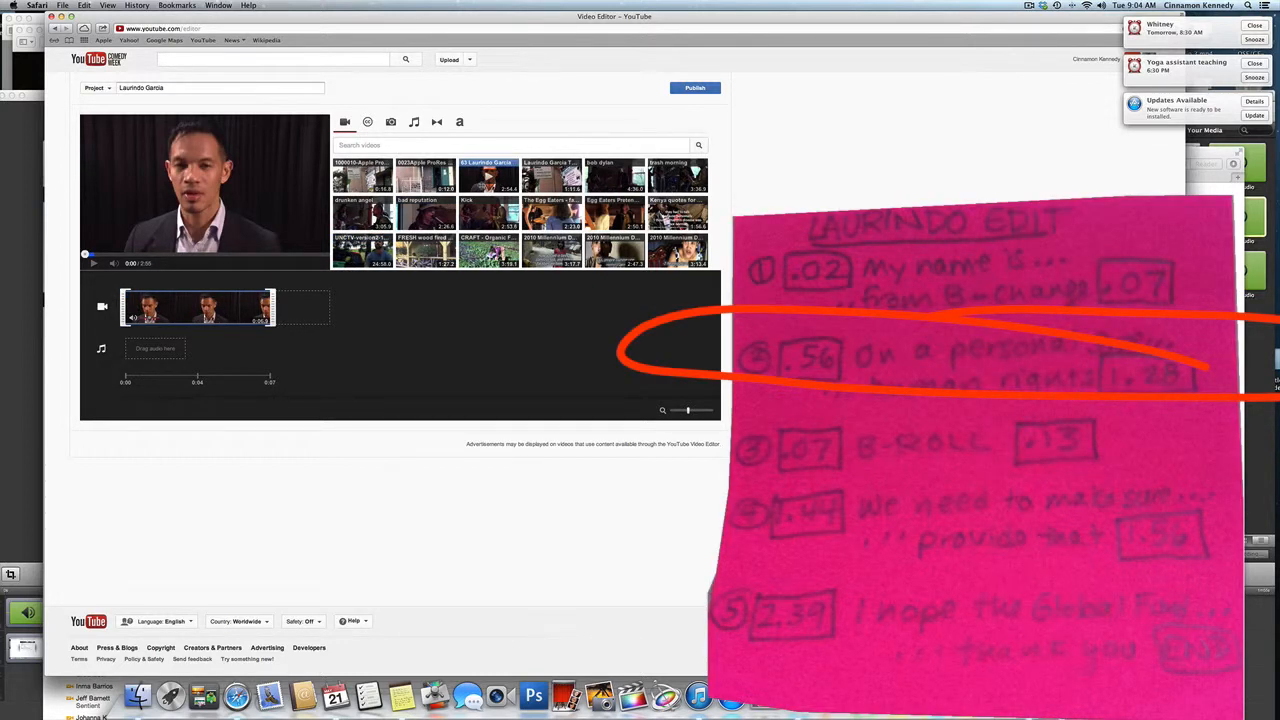
# Step: Add a second copy of the interview clip after the first one
pyautogui.moveTo(489, 177); pyautogui.dragTo(338, 312)
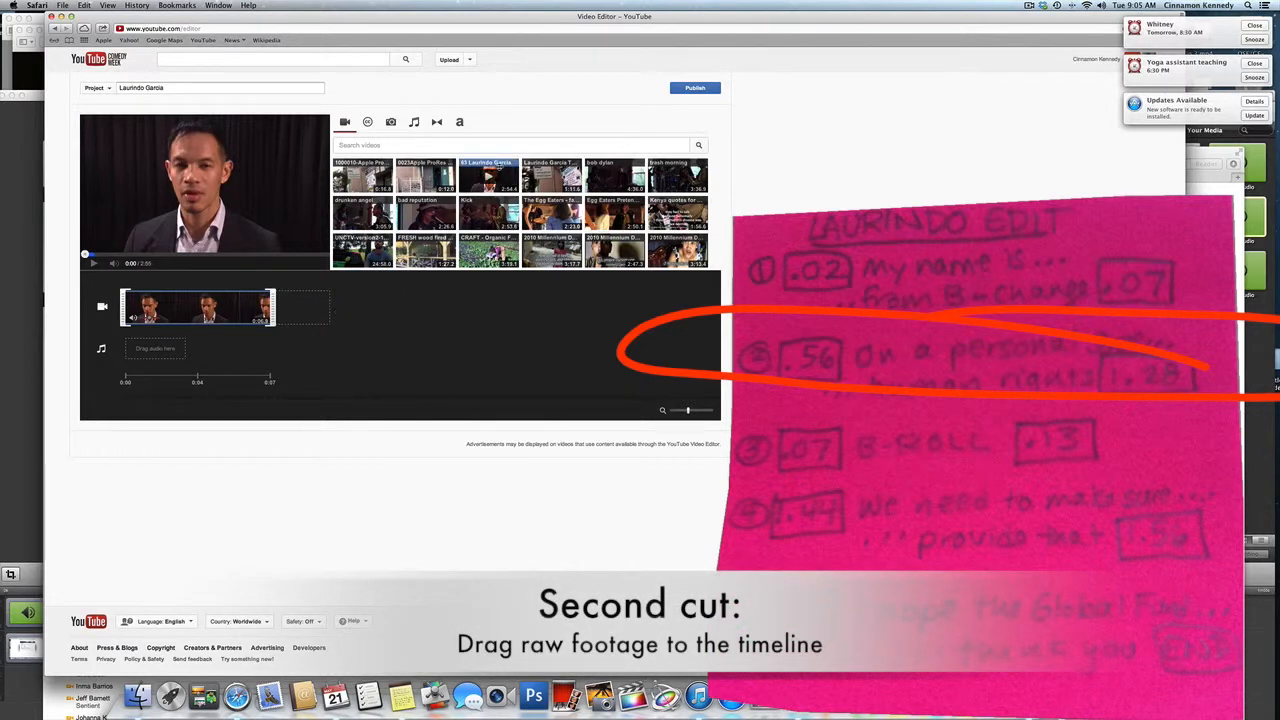
pyautogui.moveTo(489, 177); pyautogui.dragTo(312, 310)
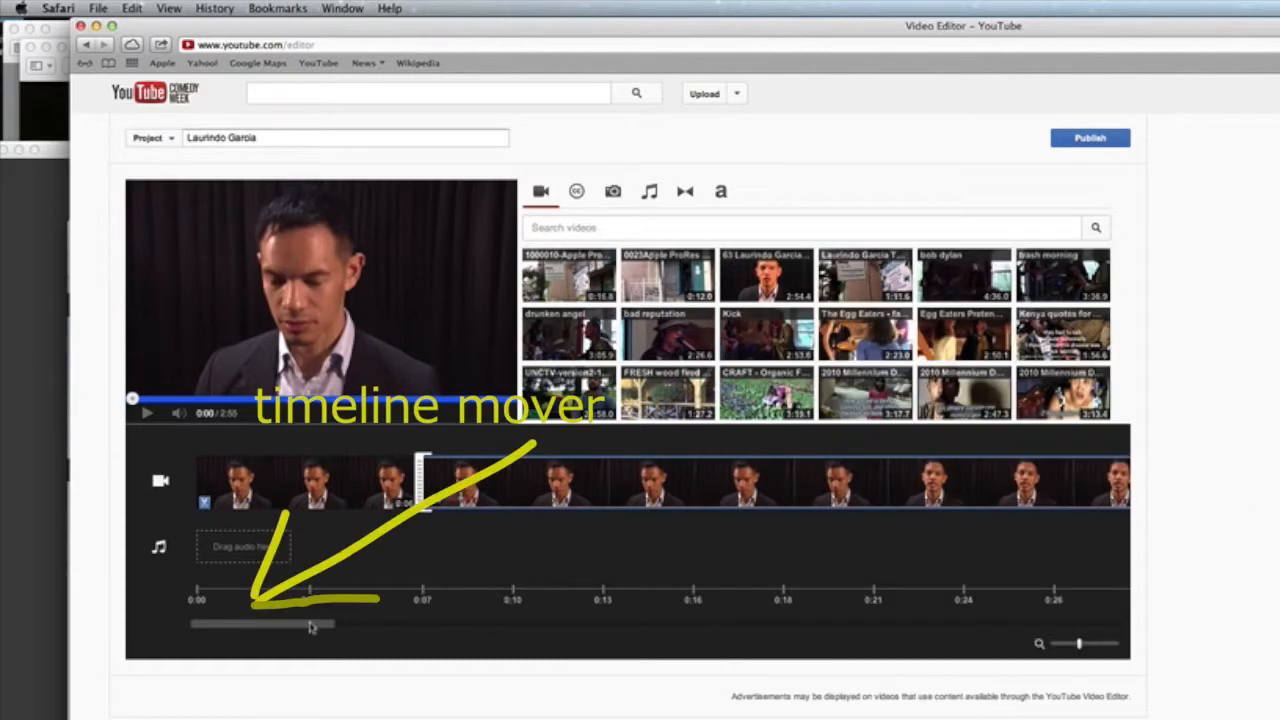
pyautogui.moveTo(305, 628); pyautogui.dragTo(1108, 617)
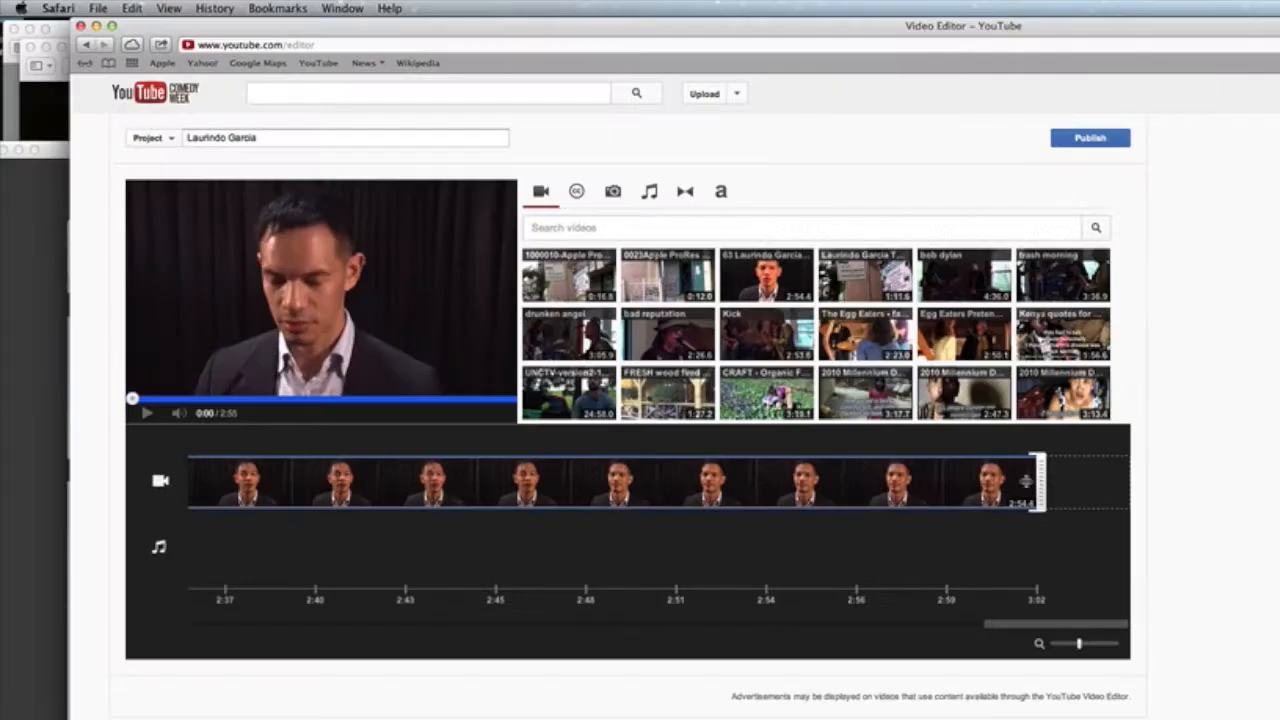
# Step: Shorten the second interview clip's end, past about 2:43 and 2:14 and further
pyautogui.moveTo(1038, 482); pyautogui.dragTo(280, 490)
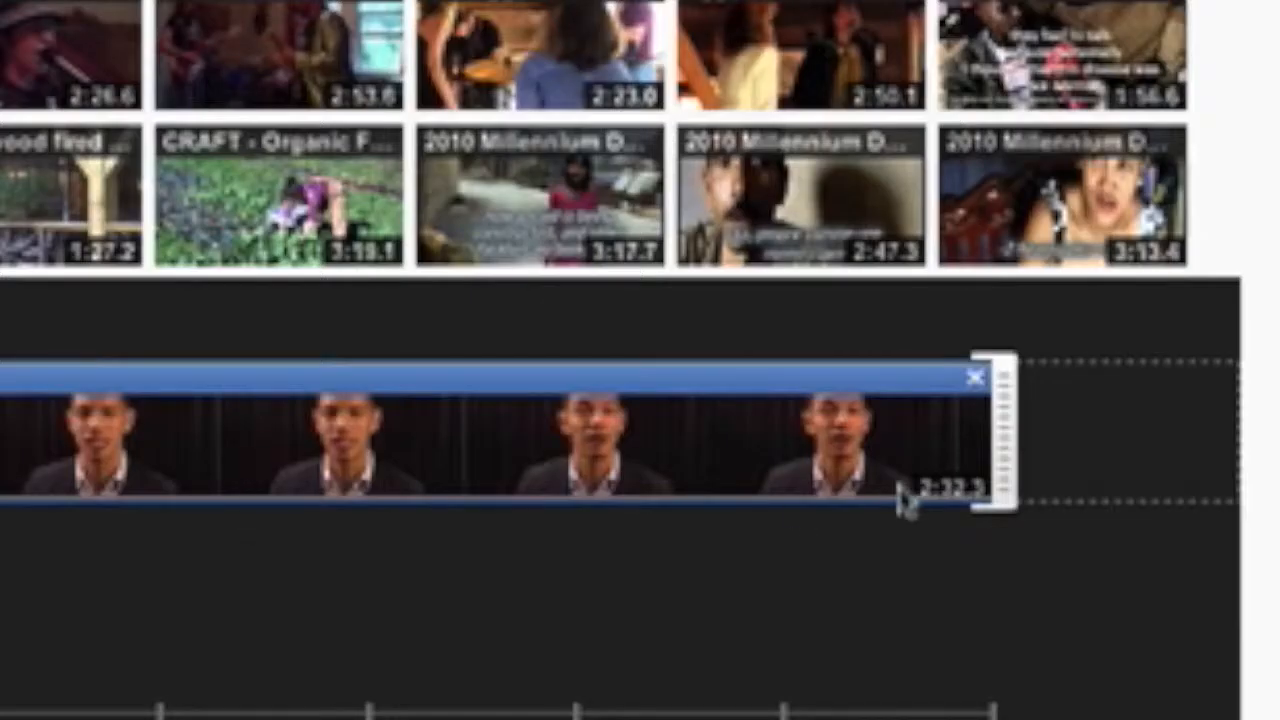
pyautogui.moveTo(1007, 456); pyautogui.dragTo(443, 503)
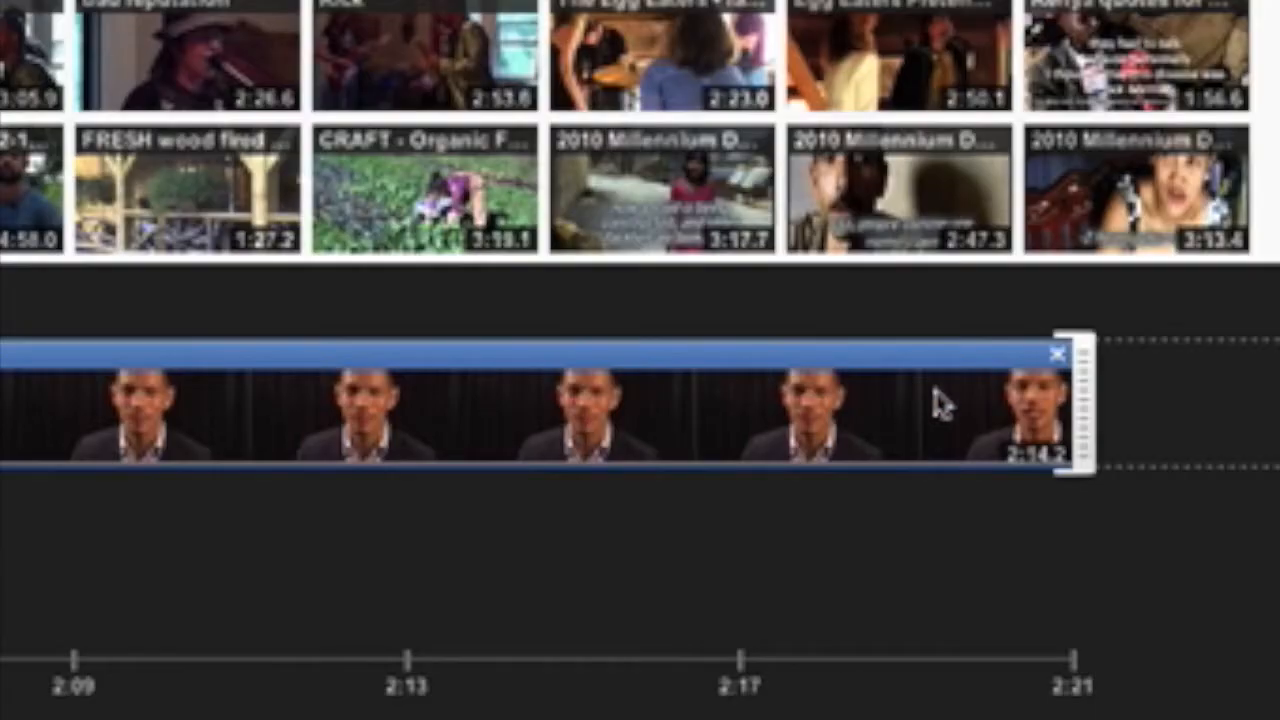
pyautogui.moveTo(1080, 414); pyautogui.dragTo(0, 446)
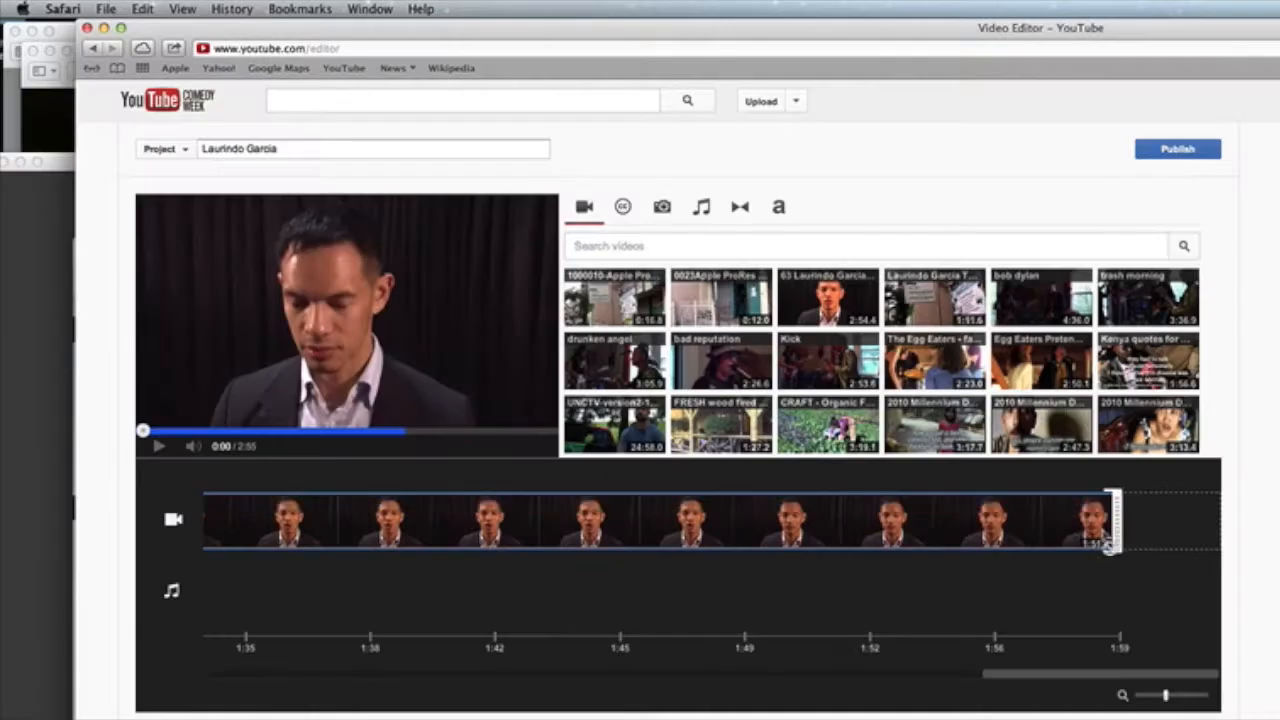
pyautogui.moveTo(1121, 528); pyautogui.dragTo(470, 530)
pyautogui.moveTo(1127, 518); pyautogui.dragTo(968, 528)
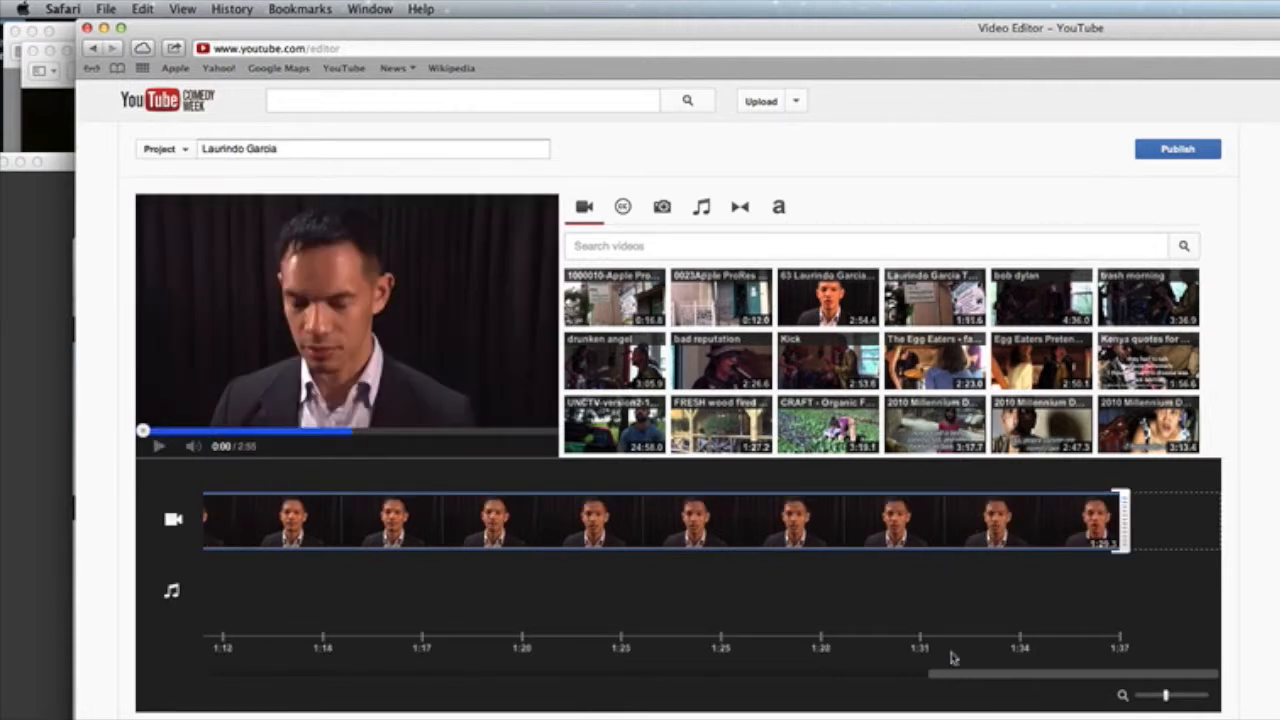
pyautogui.moveTo(953, 682); pyautogui.dragTo(787, 672)
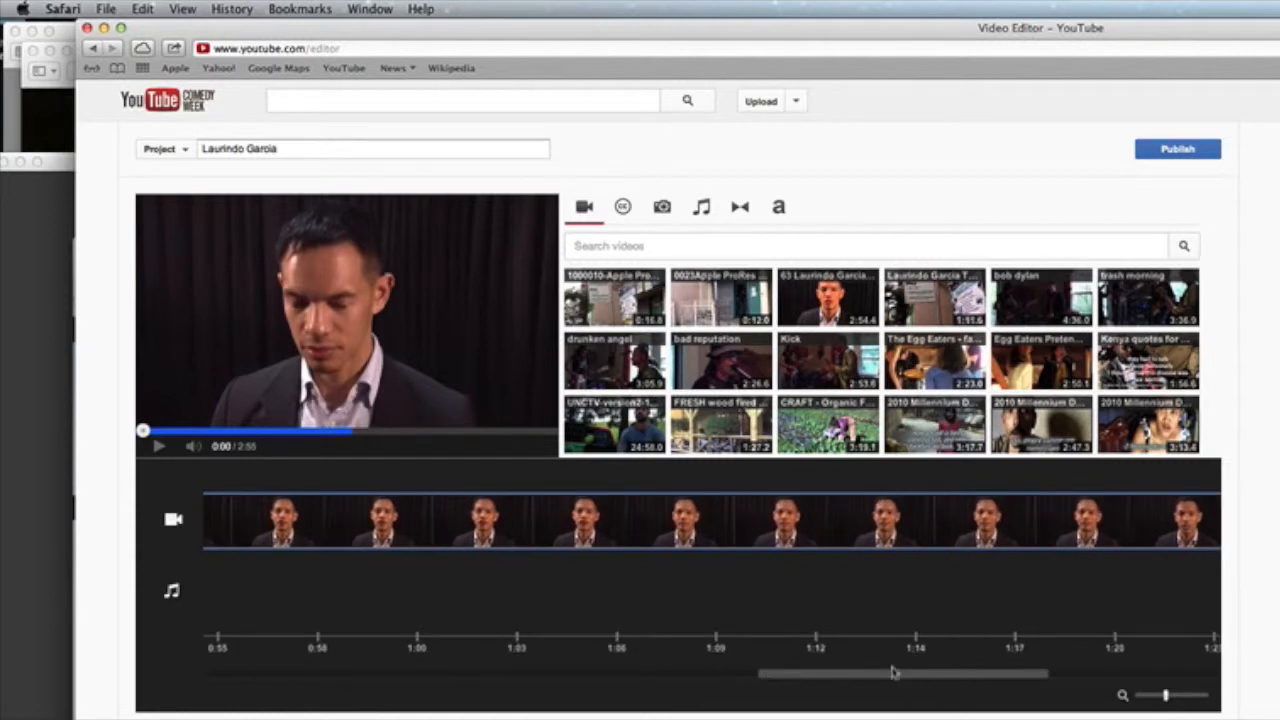
# Step: Trim the second interview clip's start progressively later into the footage
pyautogui.moveTo(869, 678); pyautogui.dragTo(380, 679)
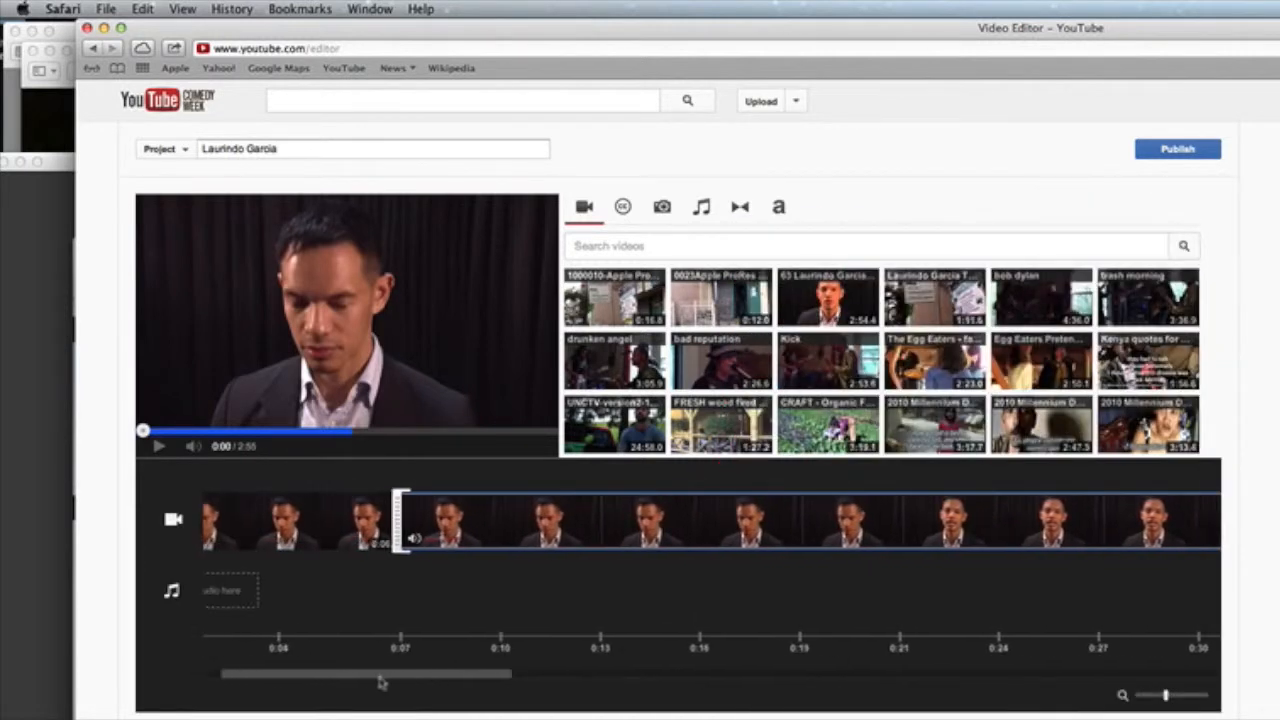
pyautogui.moveTo(510, 571); pyautogui.dragTo(798, 595)
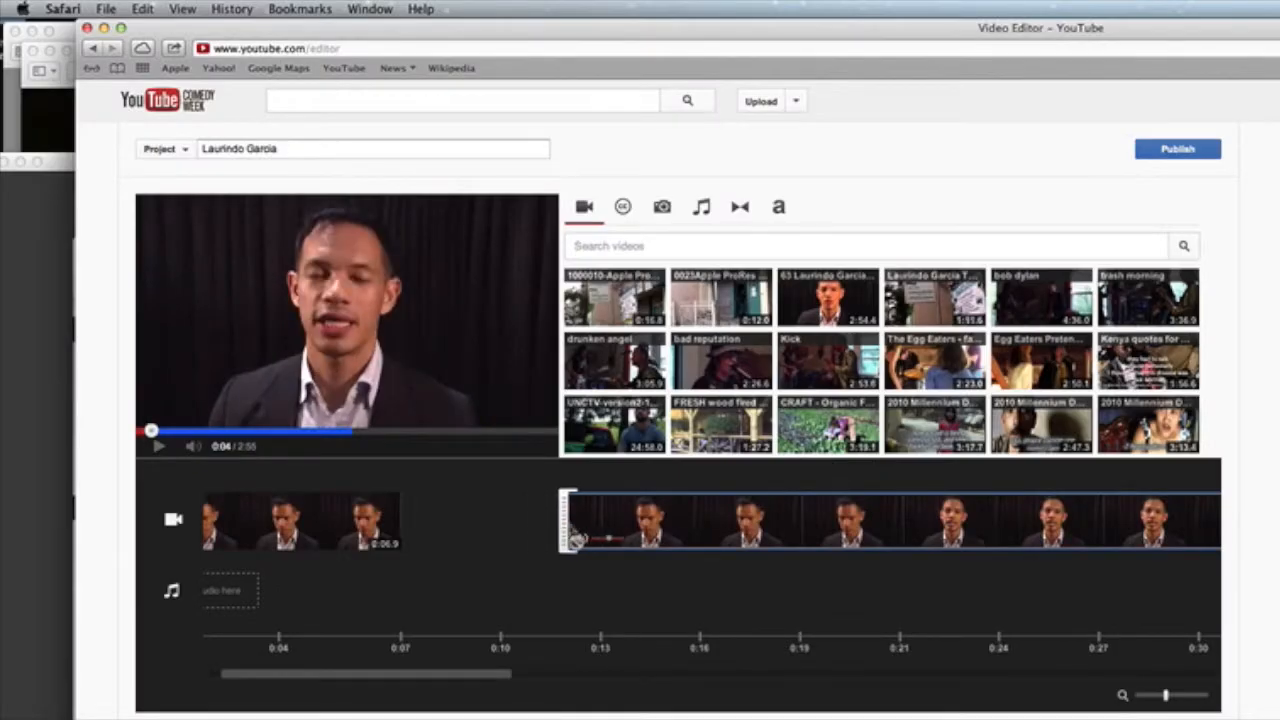
pyautogui.moveTo(573, 538); pyautogui.dragTo(606, 540)
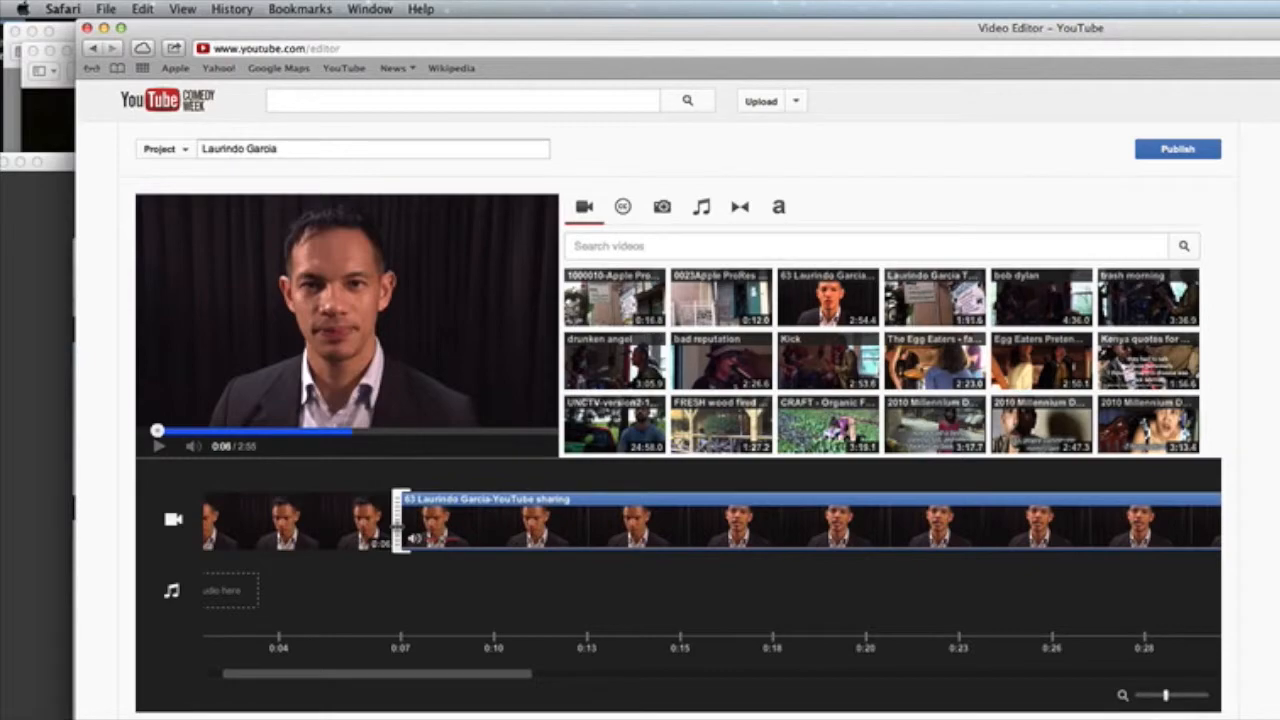
pyautogui.moveTo(397, 527); pyautogui.dragTo(540, 530)
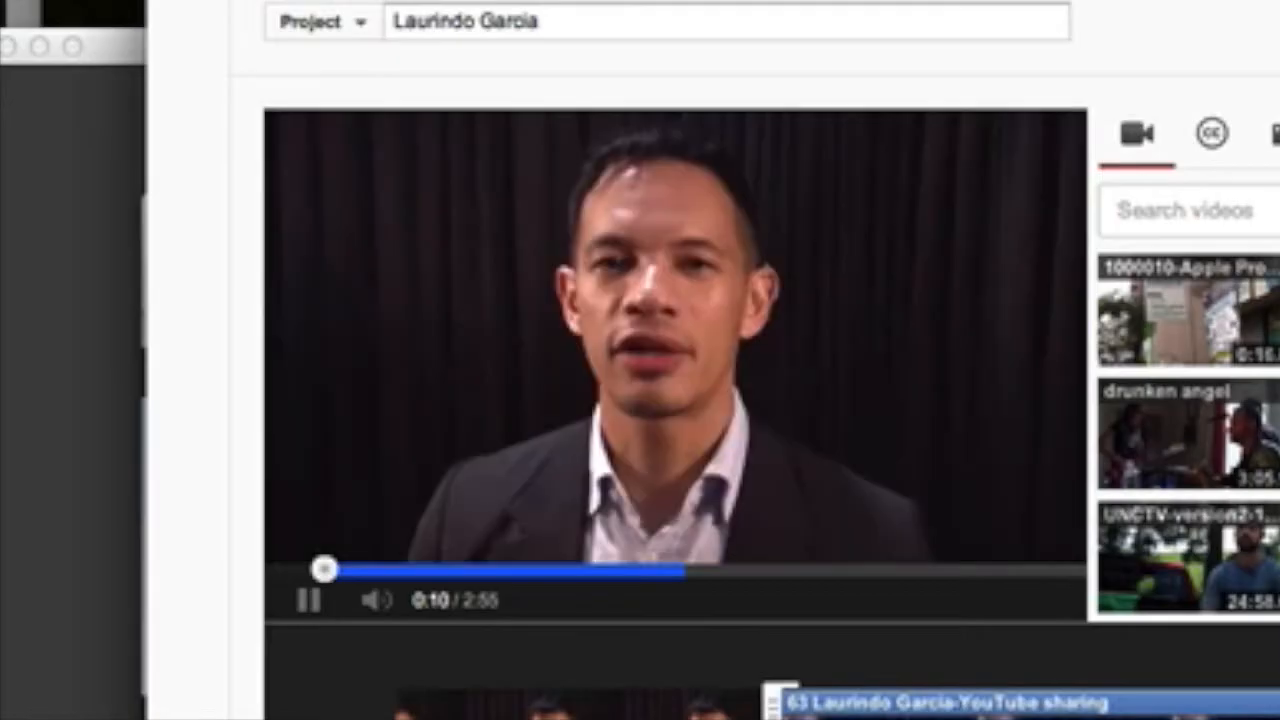
pyautogui.moveTo(776, 705); pyautogui.dragTo(1188, 705)
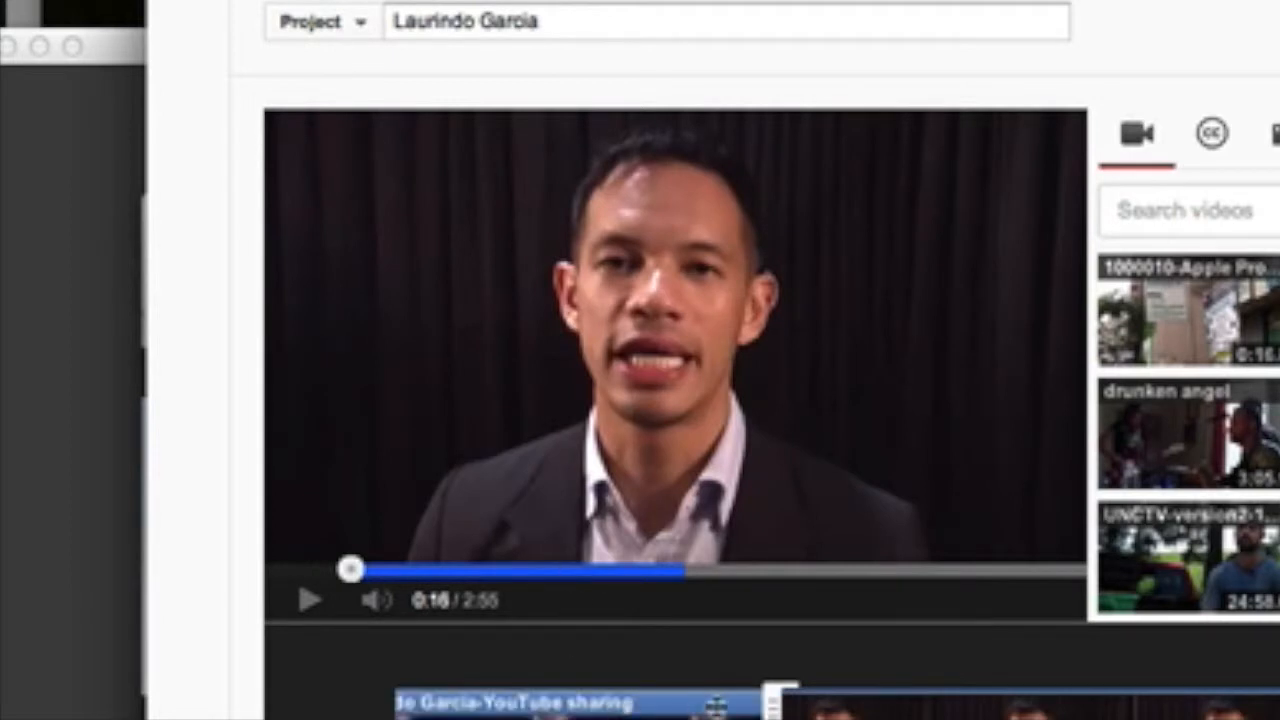
# Step: Make the second interview clip start at about 0:56 and add the 1000010 street-scene B-roll after it
pyautogui.moveTo(778, 705); pyautogui.dragTo(1262, 705)
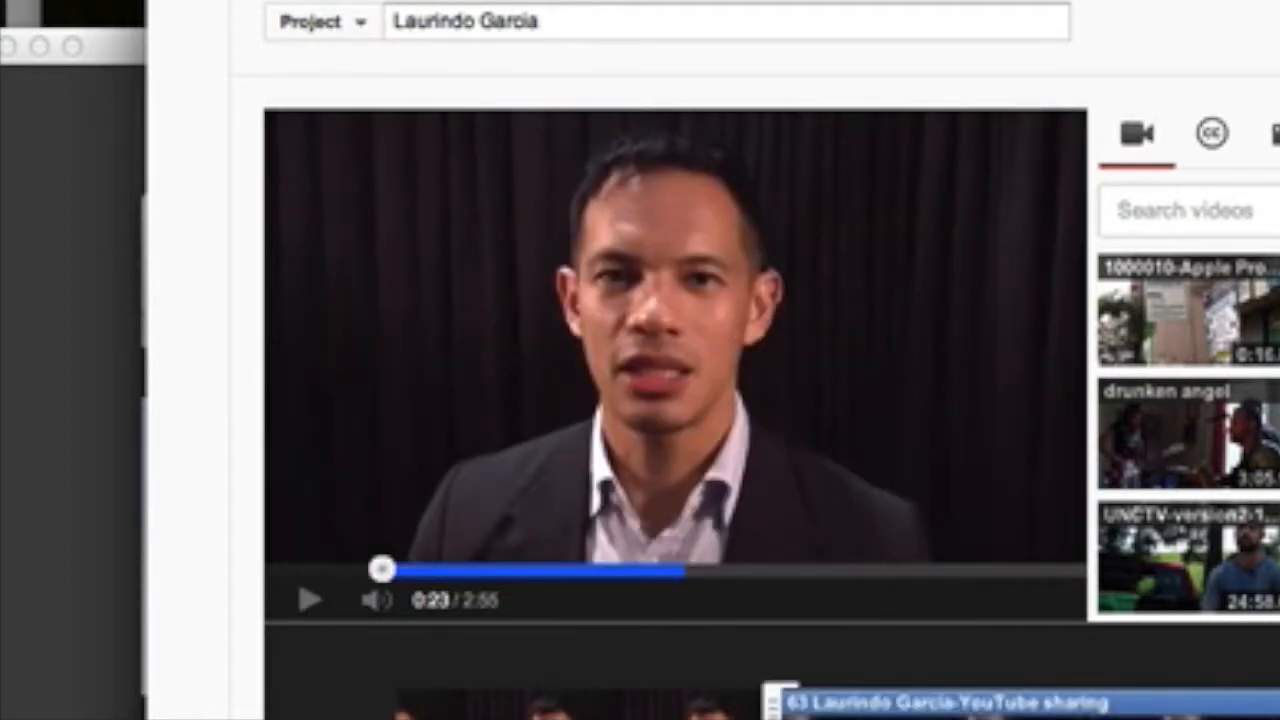
pyautogui.moveTo(778, 705); pyautogui.dragTo(1062, 705)
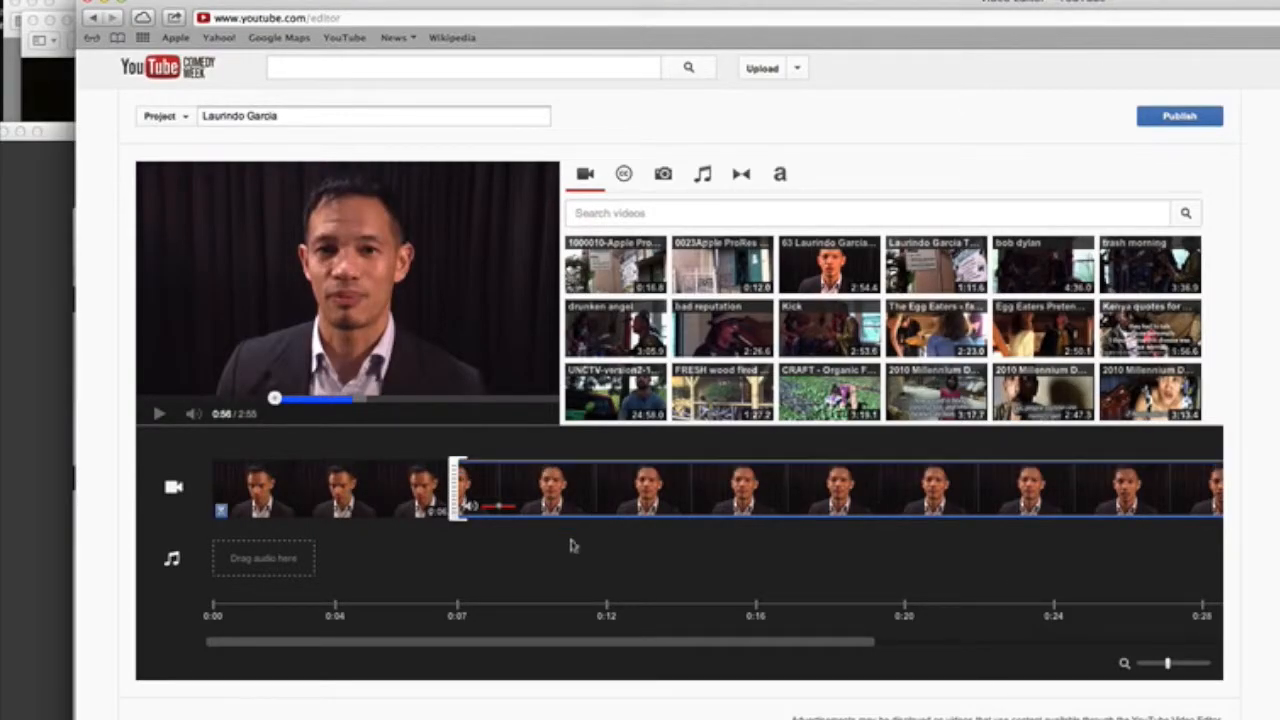
pyautogui.moveTo(490, 650); pyautogui.dragTo(990, 648)
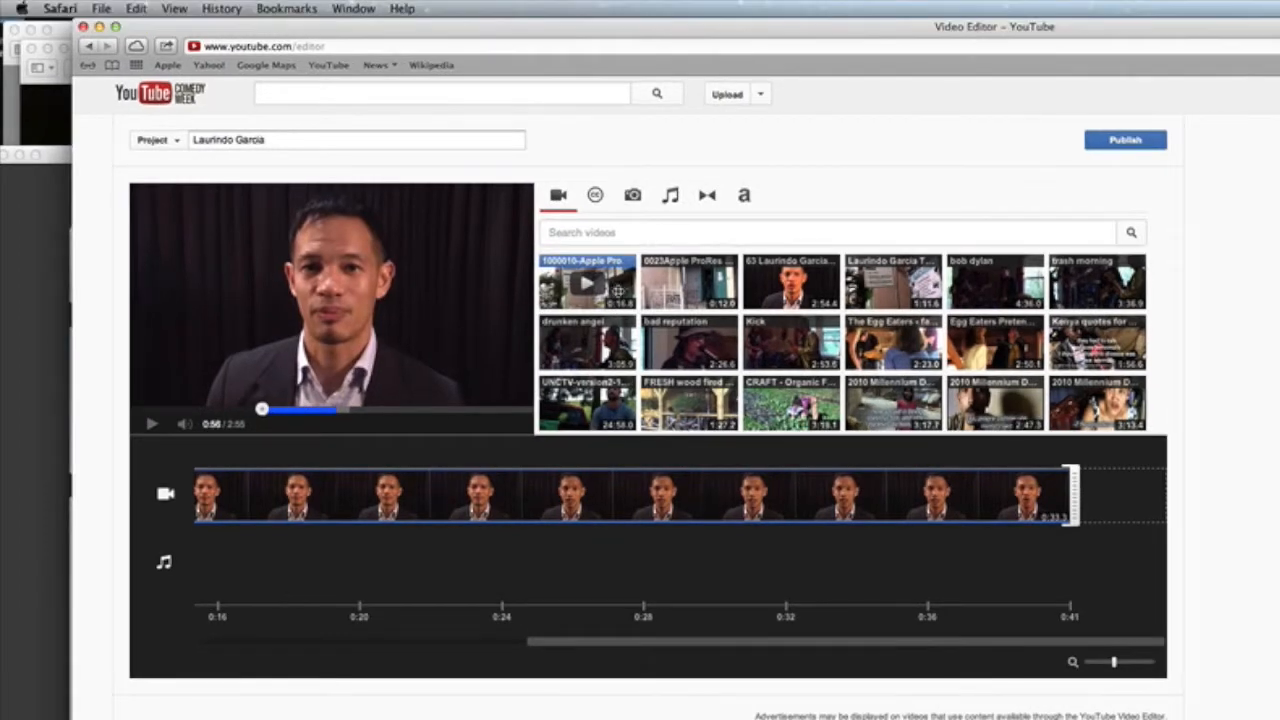
pyautogui.moveTo(618, 290); pyautogui.dragTo(1100, 497)
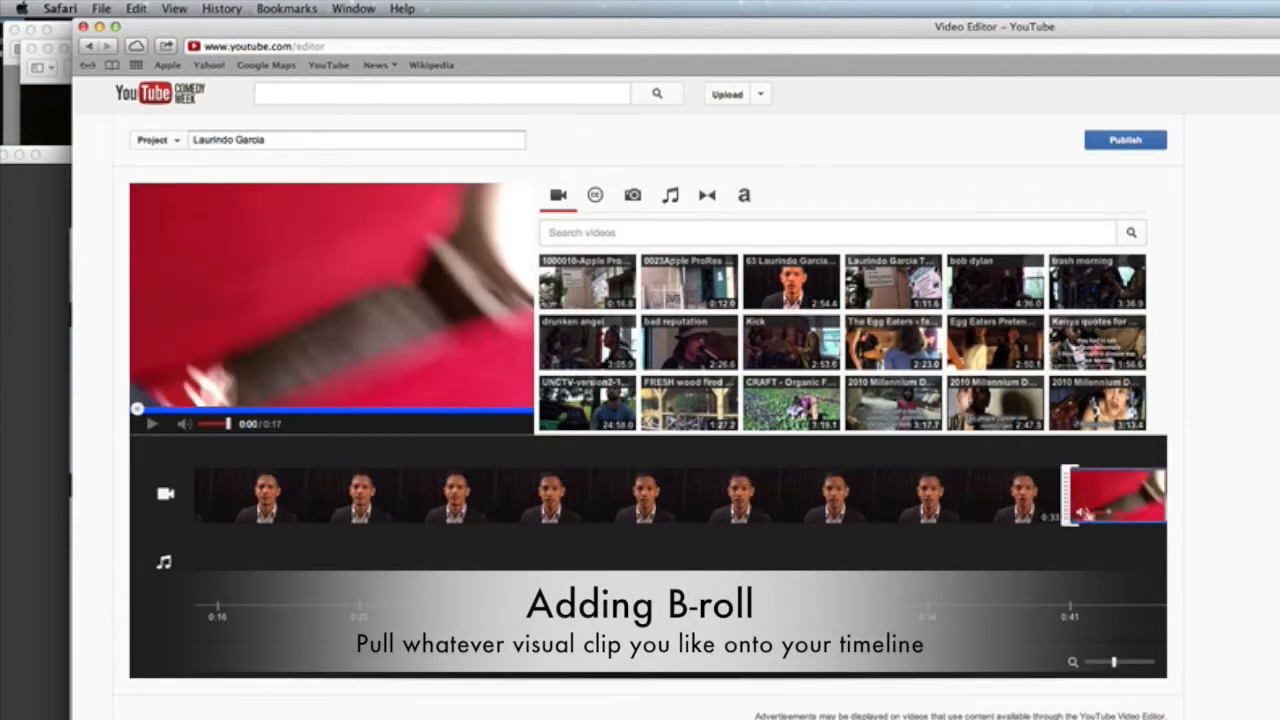
# Step: Trim the 1000010 B-roll clip at both its start and end to a few seconds
pyautogui.moveTo(455, 643); pyautogui.dragTo(700, 657)
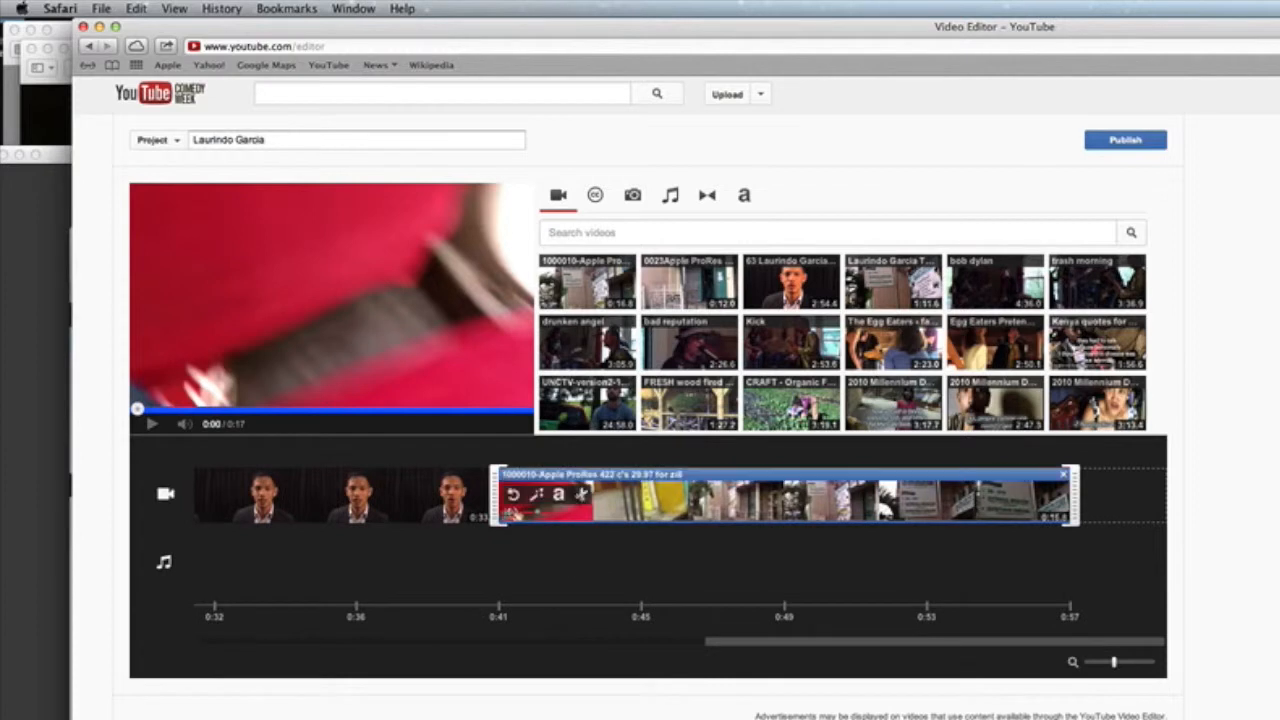
pyautogui.moveTo(497, 512); pyautogui.dragTo(766, 505)
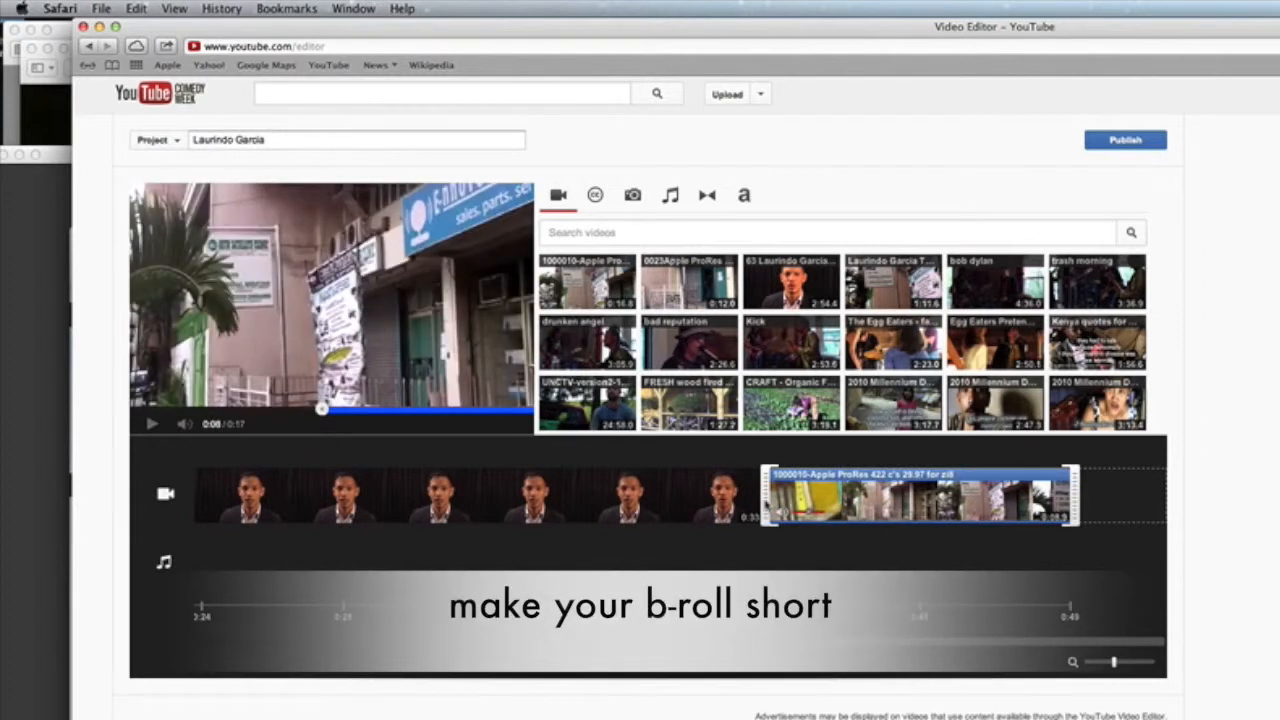
pyautogui.moveTo(766, 505); pyautogui.dragTo(858, 505)
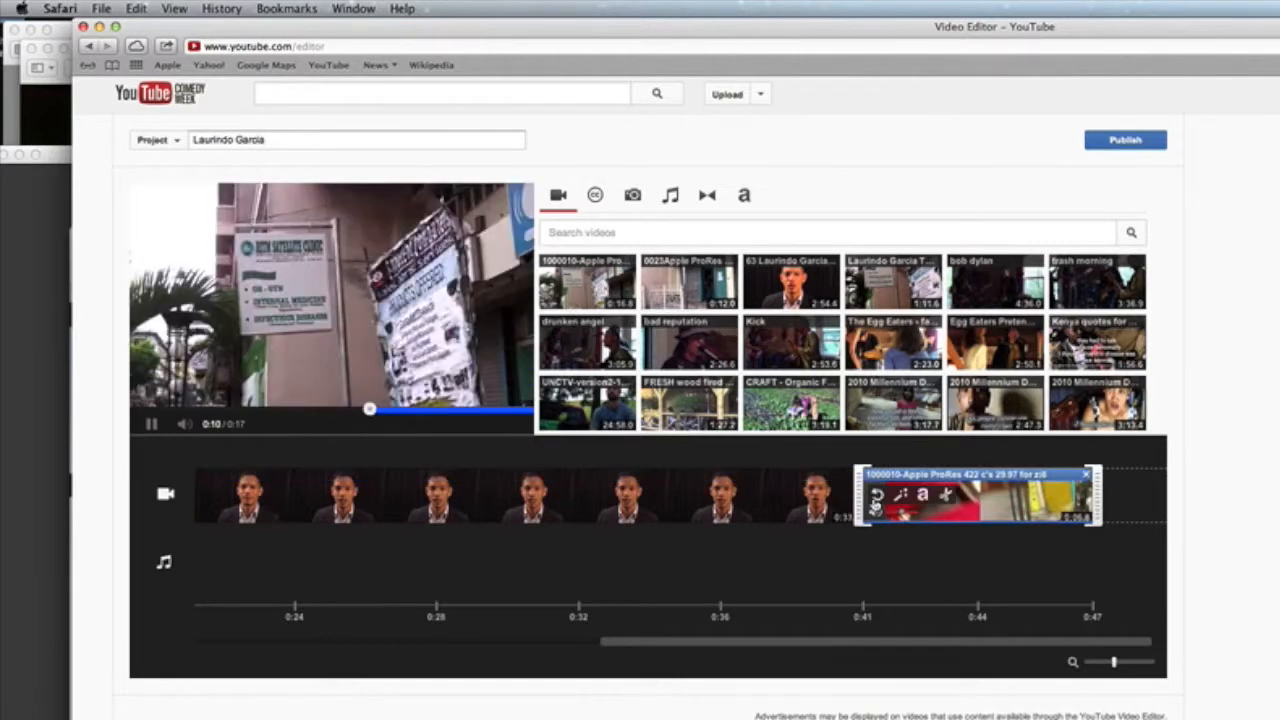
pyautogui.moveTo(1093, 497); pyautogui.dragTo(966, 497)
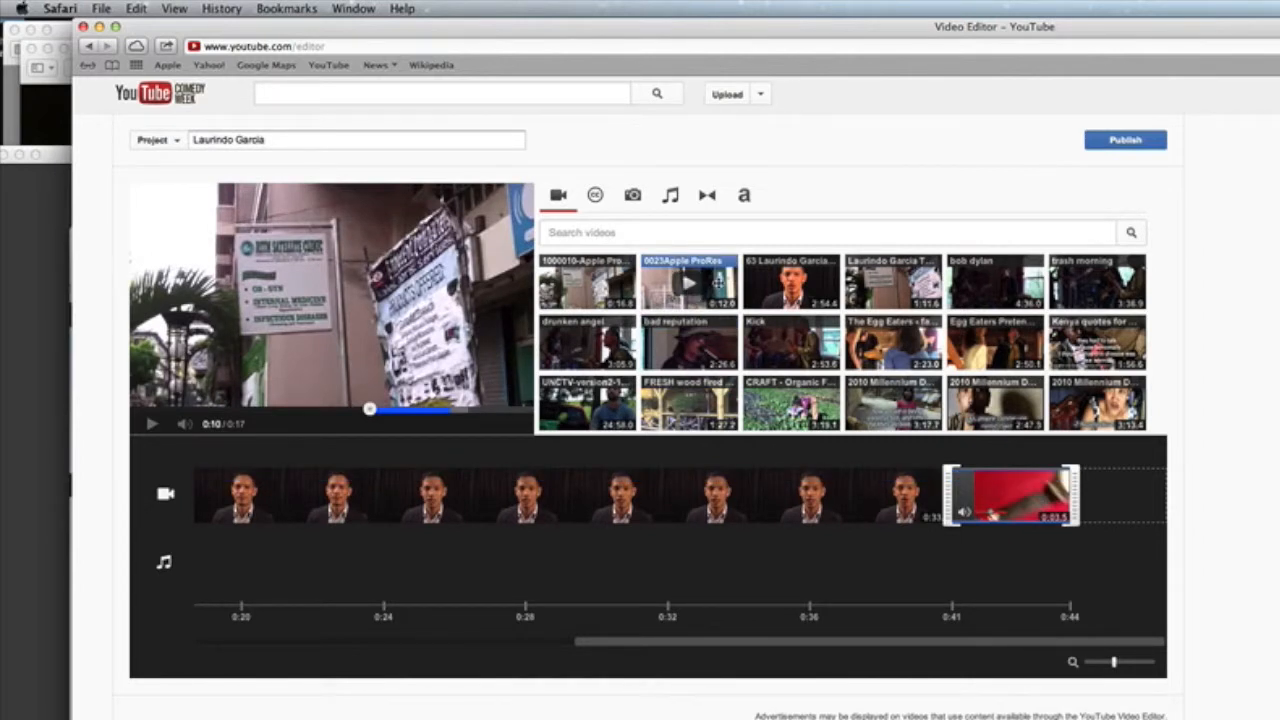
# Step: Add the 0023 Apple ProRes B-roll clip after it and trim it to 3.3 seconds
pyautogui.moveTo(717, 283); pyautogui.dragTo(1066, 492)
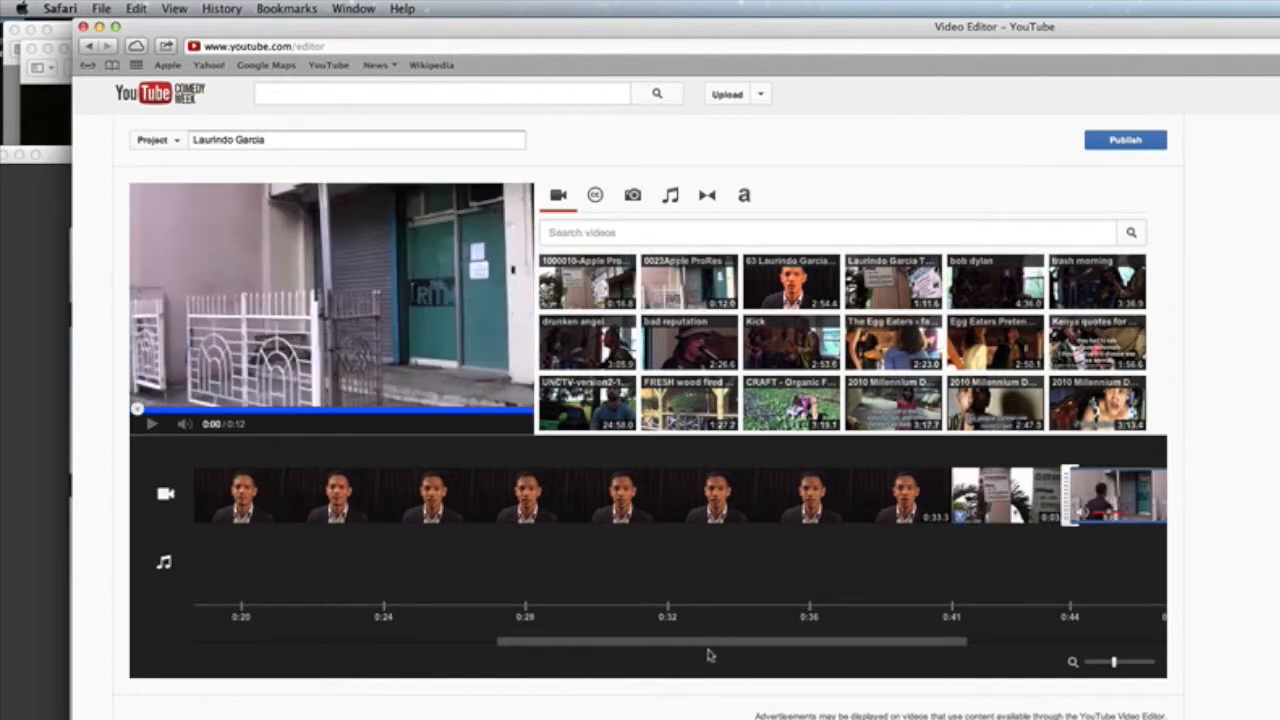
pyautogui.moveTo(706, 649); pyautogui.dragTo(927, 651)
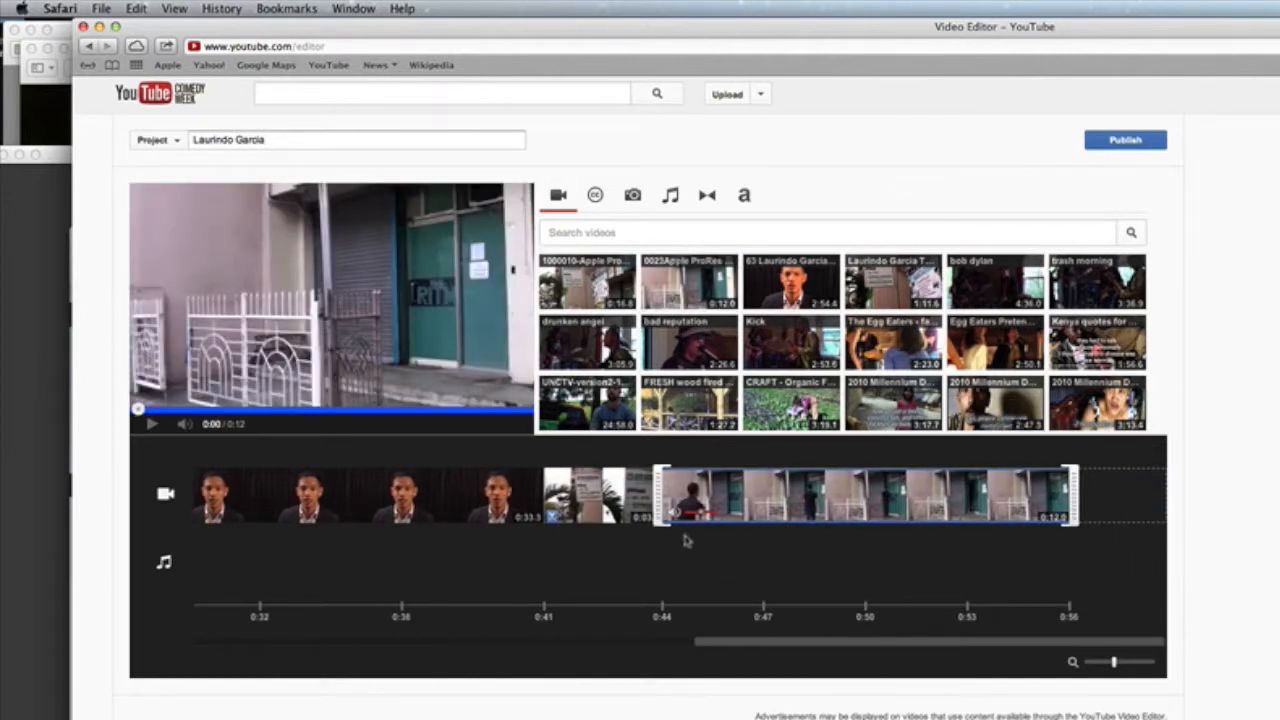
pyautogui.moveTo(1070, 495); pyautogui.dragTo(898, 495)
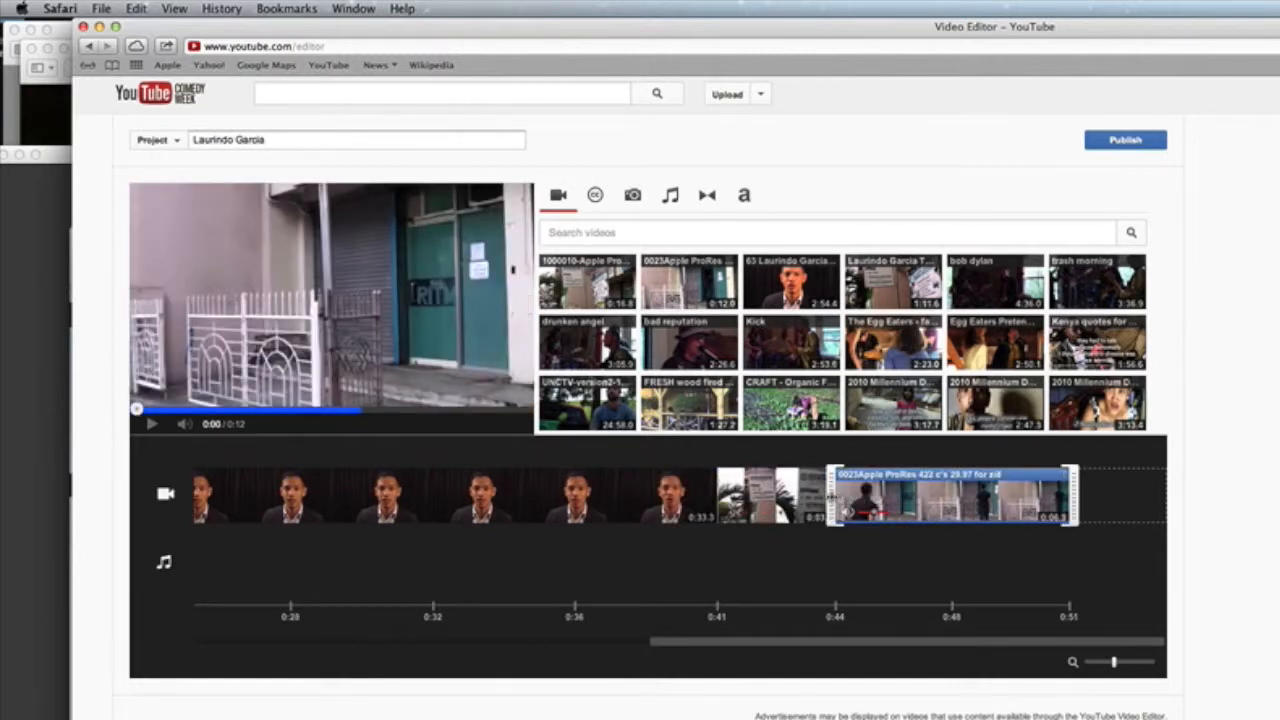
pyautogui.moveTo(831, 494); pyautogui.dragTo(916, 498)
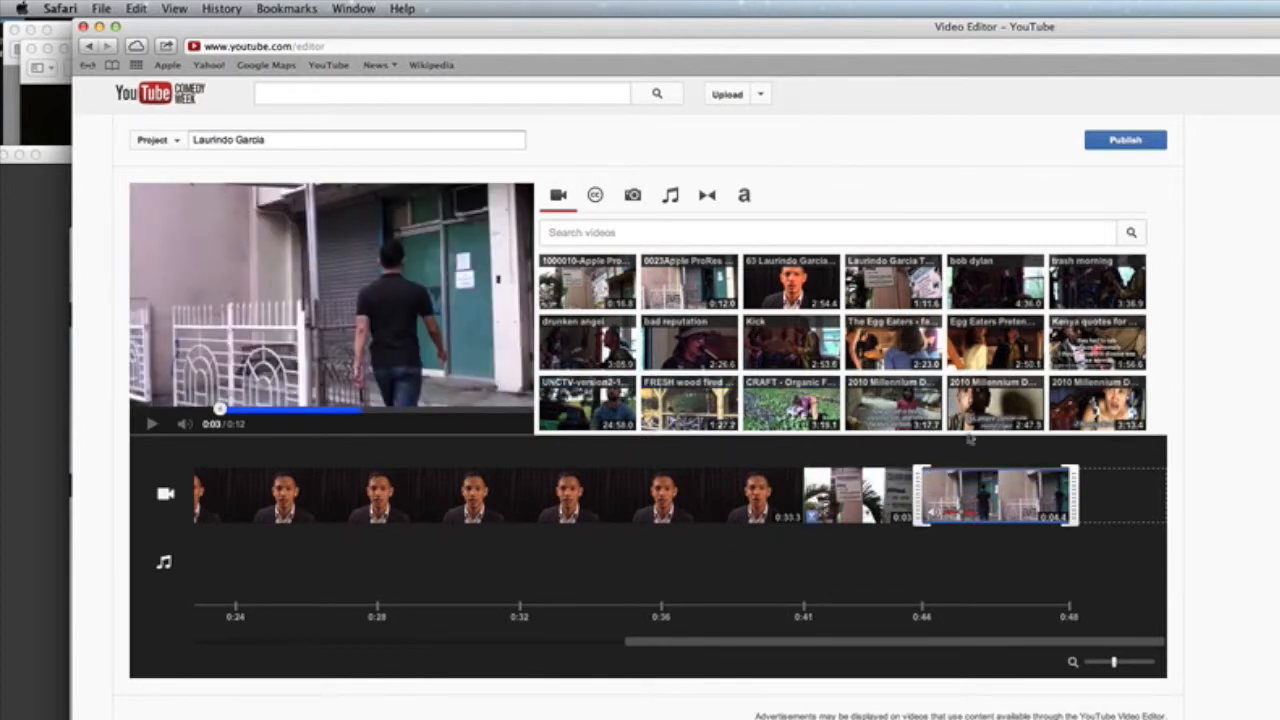
pyautogui.moveTo(1030, 476)
pyautogui.moveTo(1070, 487); pyautogui.dragTo(1059, 489)
pyautogui.moveTo(931, 495); pyautogui.dragTo(956, 495)
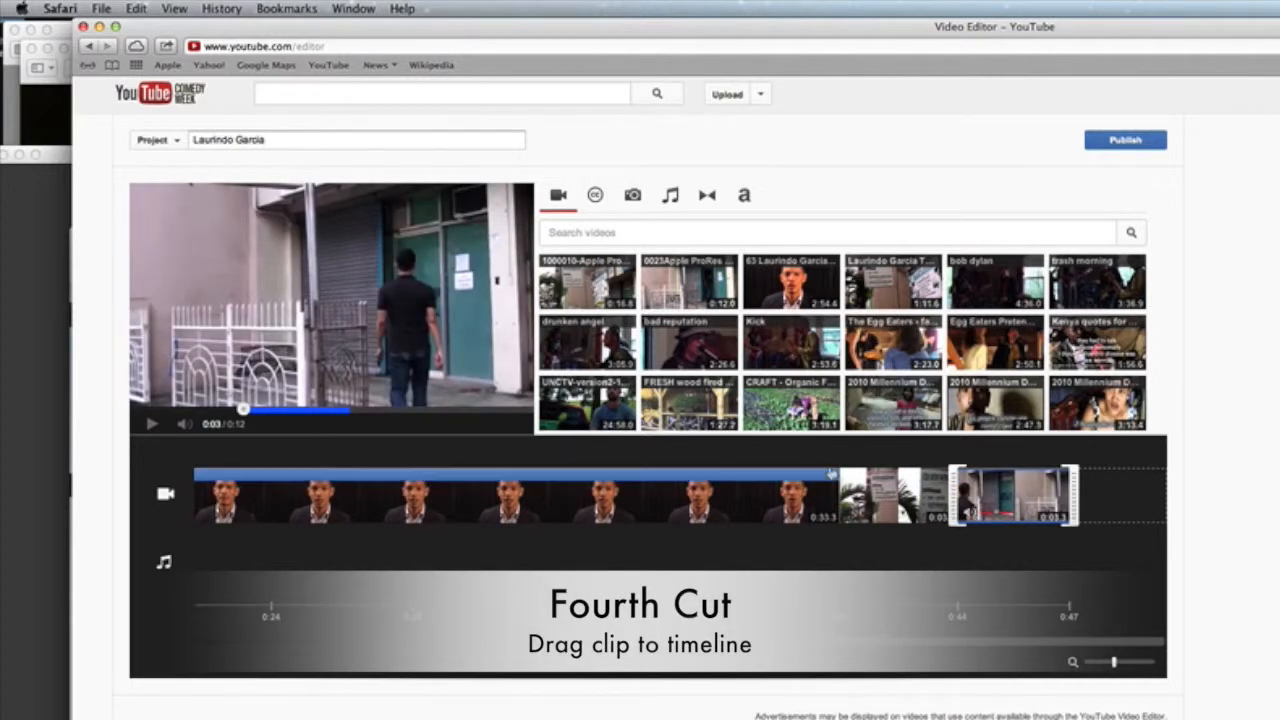
# Step: Append the interview video again after the two B-roll clips
pyautogui.moveTo(790, 285); pyautogui.dragTo(1100, 507)
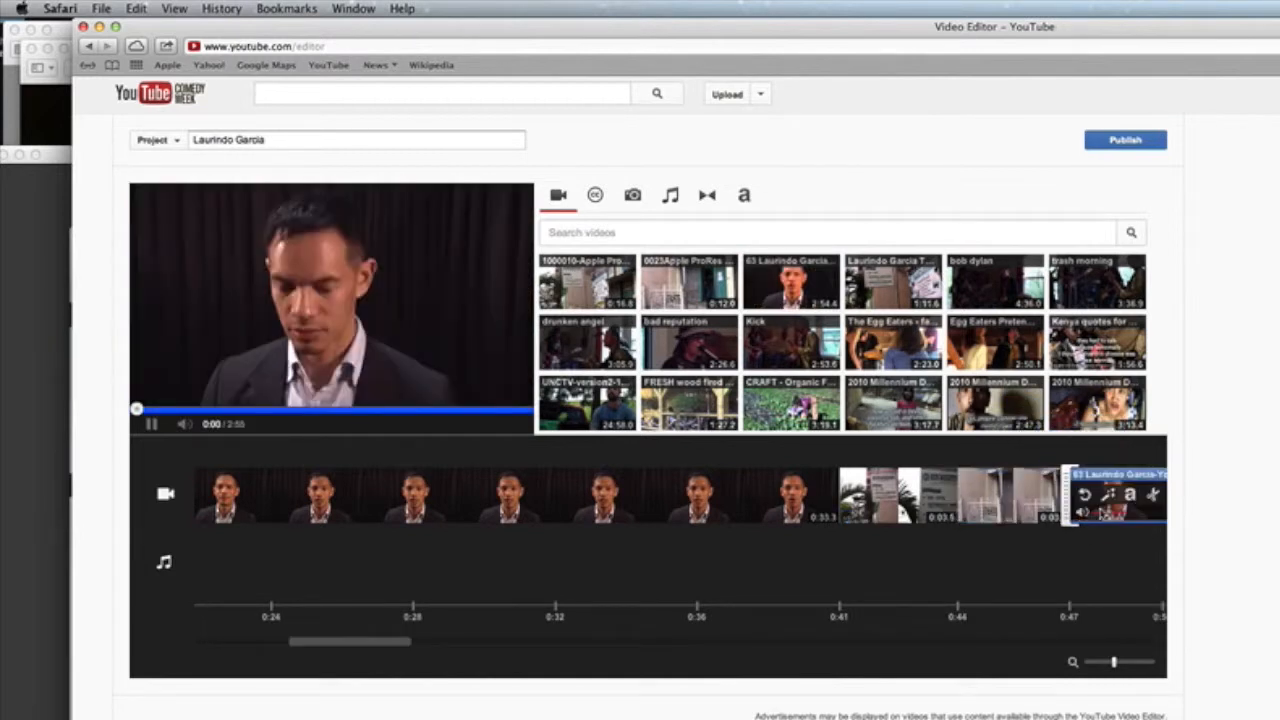
pyautogui.moveTo(380, 645); pyautogui.dragTo(463, 656)
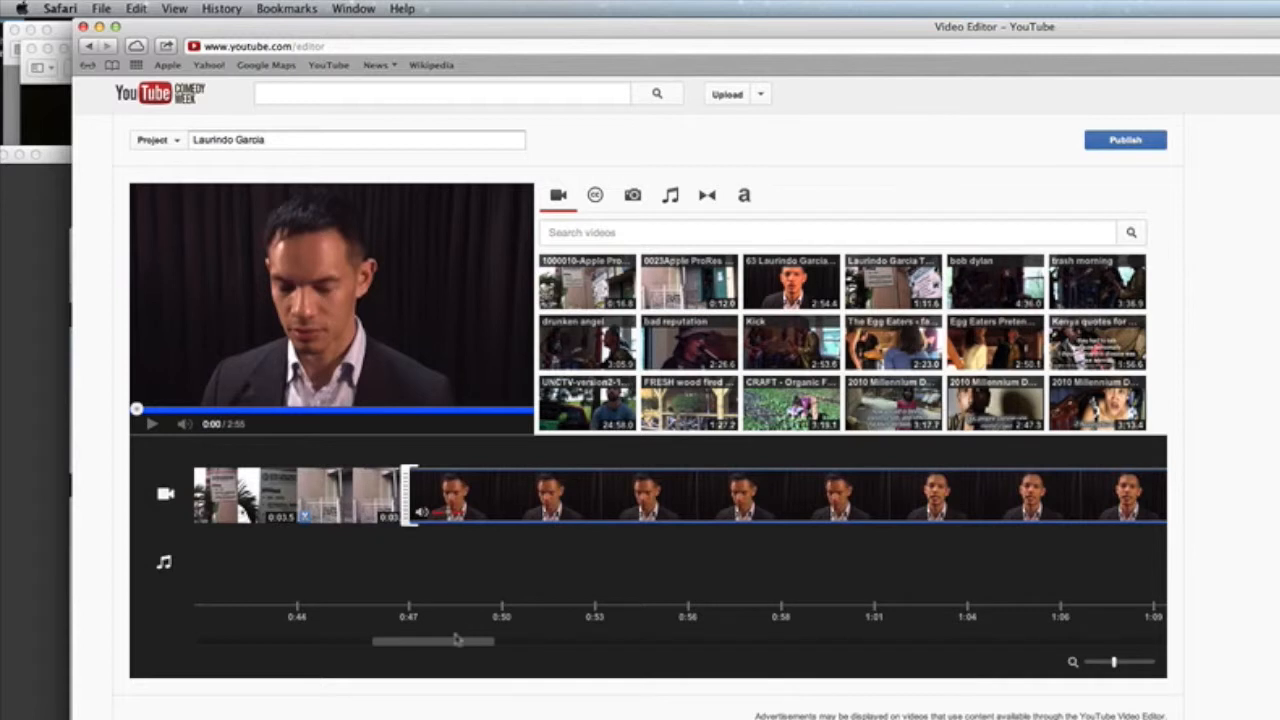
pyautogui.moveTo(422, 646); pyautogui.dragTo(1064, 647)
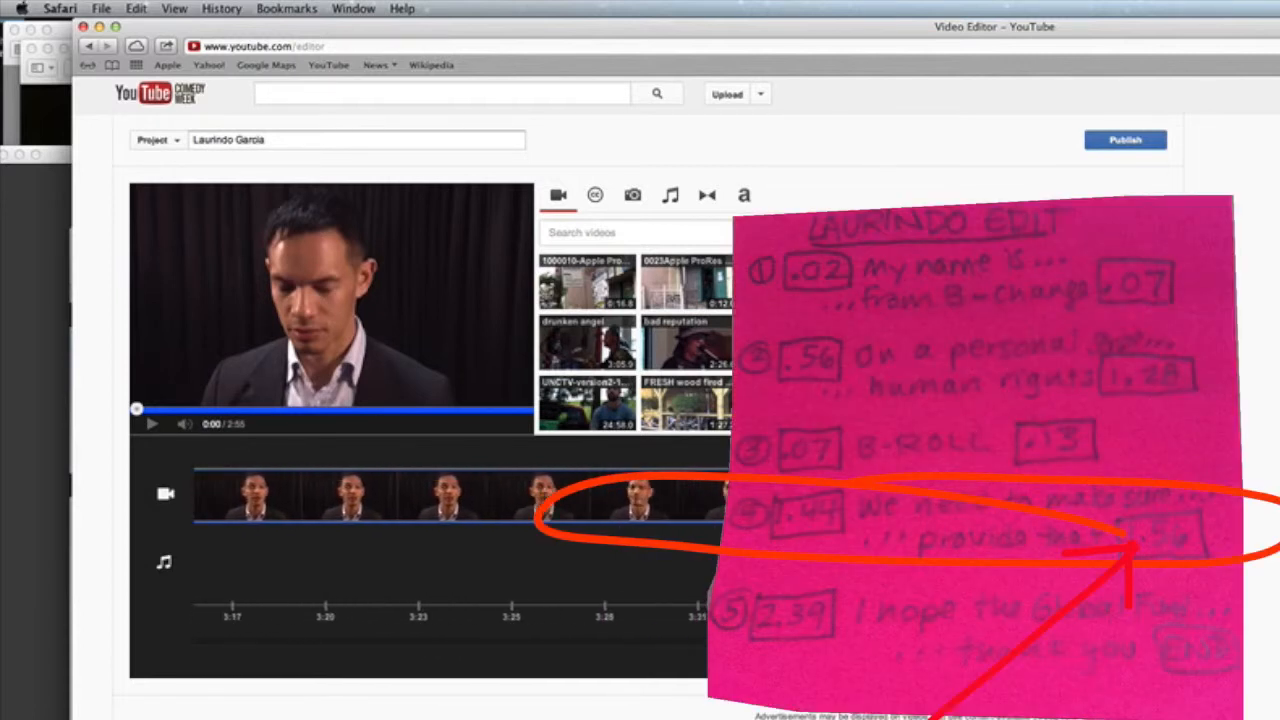
# Step: Trim the appended interview clip's end back to just past 2:41
pyautogui.moveTo(1072, 485); pyautogui.dragTo(635, 491)
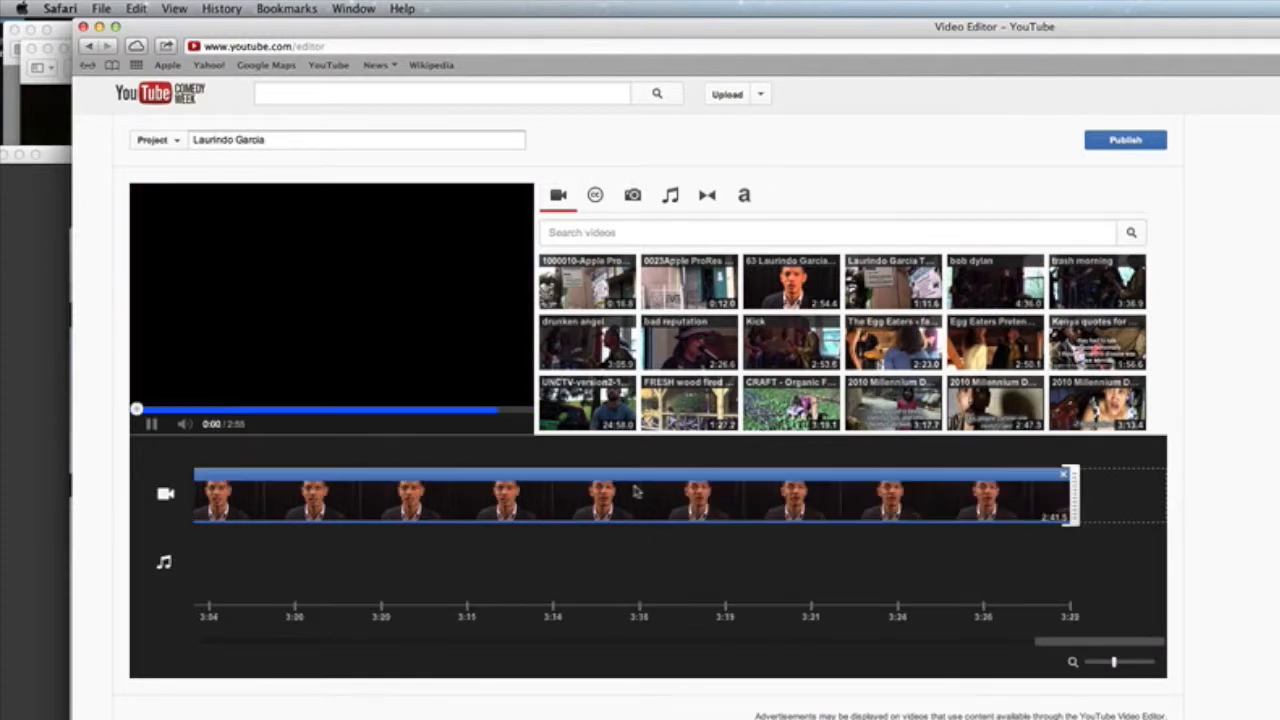
pyautogui.moveTo(1072, 500); pyautogui.dragTo(609, 508)
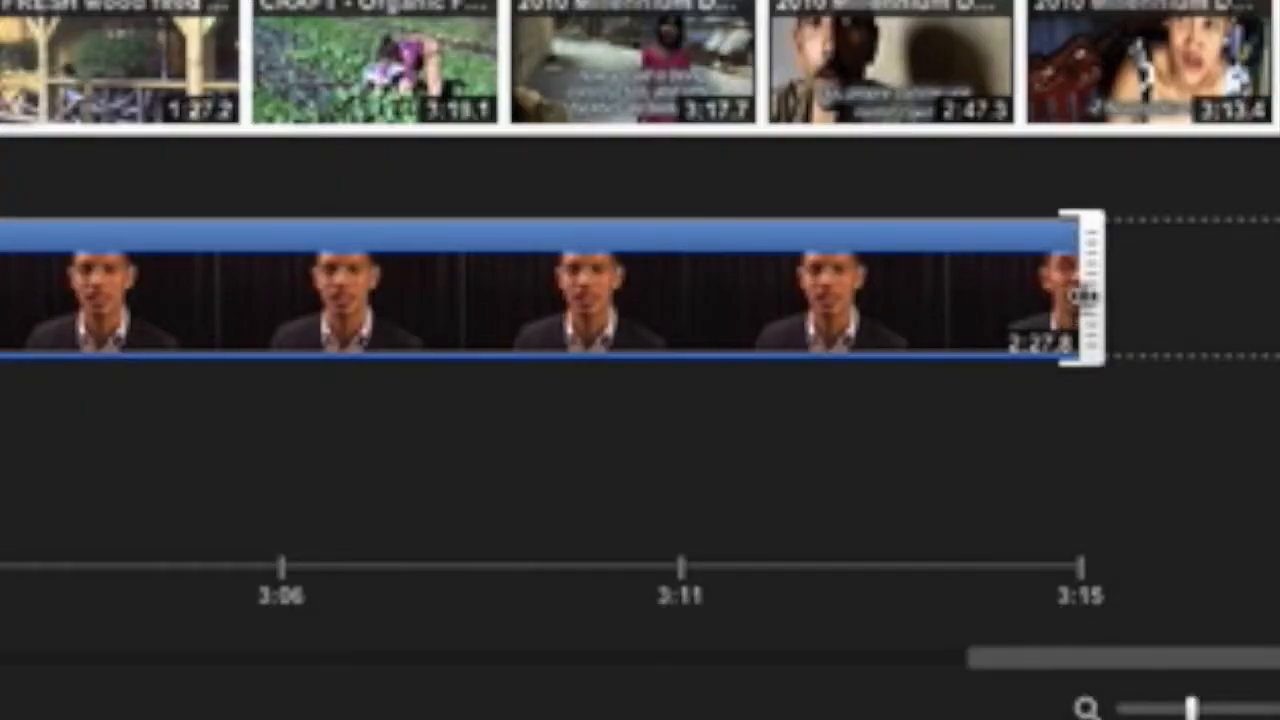
pyautogui.moveTo(1085, 295); pyautogui.dragTo(521, 495)
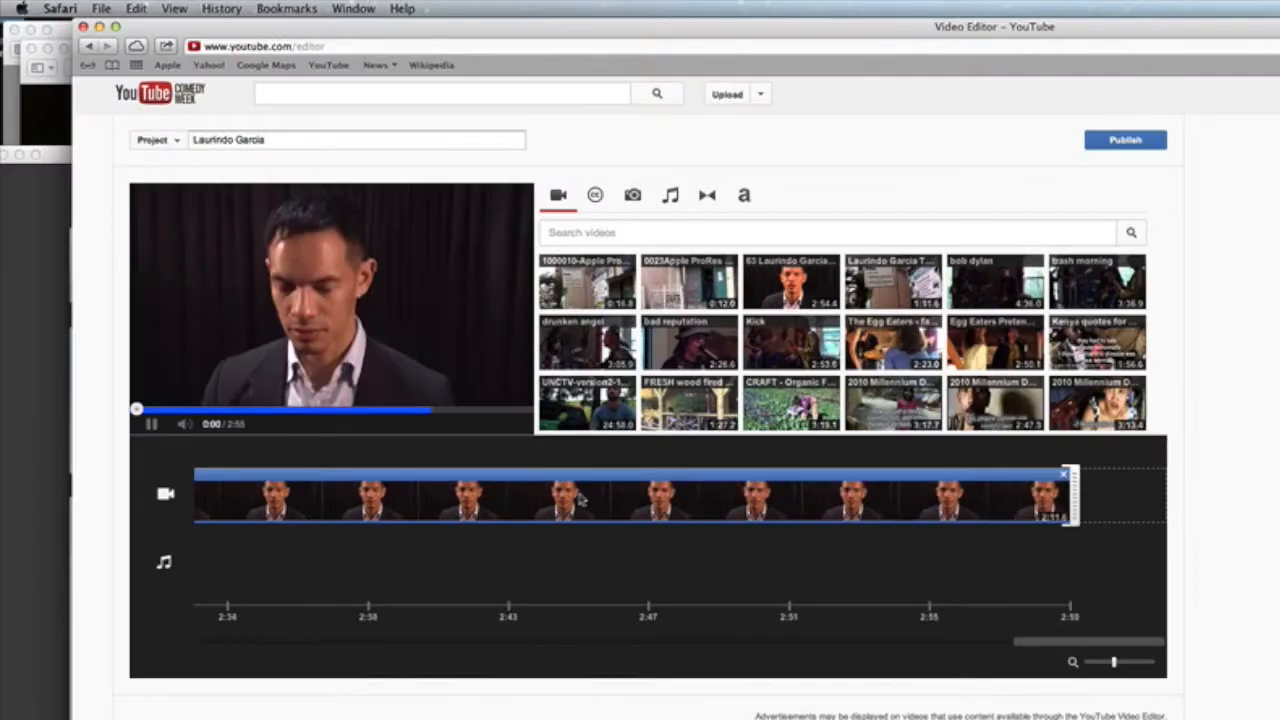
pyautogui.moveTo(1075, 494); pyautogui.dragTo(800, 500)
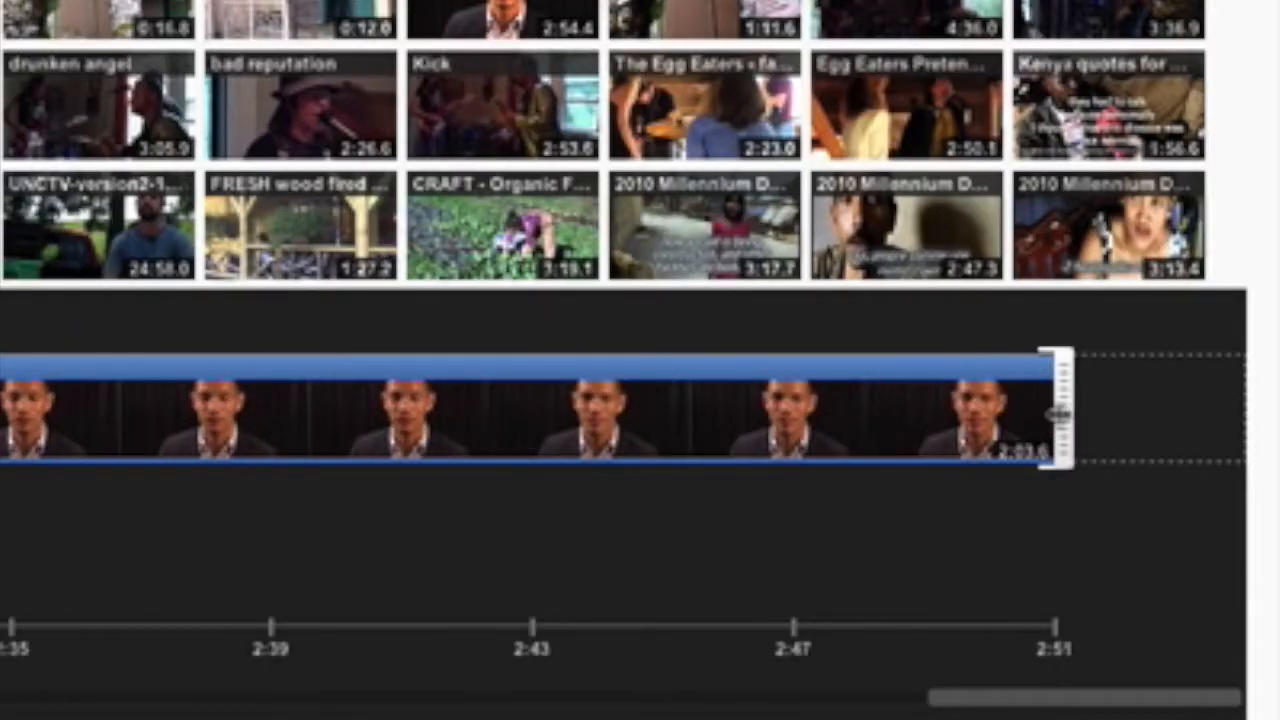
pyautogui.moveTo(1060, 415); pyautogui.dragTo(410, 430)
pyautogui.moveTo(1058, 420); pyautogui.dragTo(1216, 404)
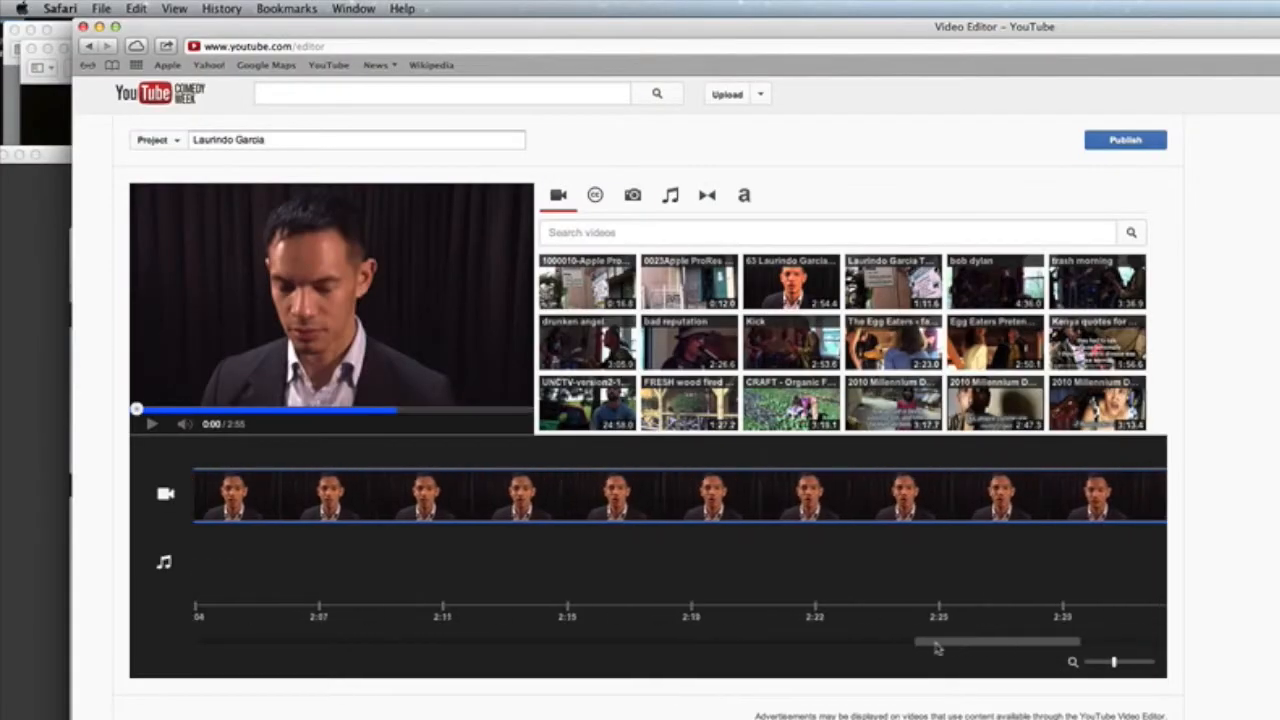
pyautogui.moveTo(937, 648); pyautogui.dragTo(447, 655)
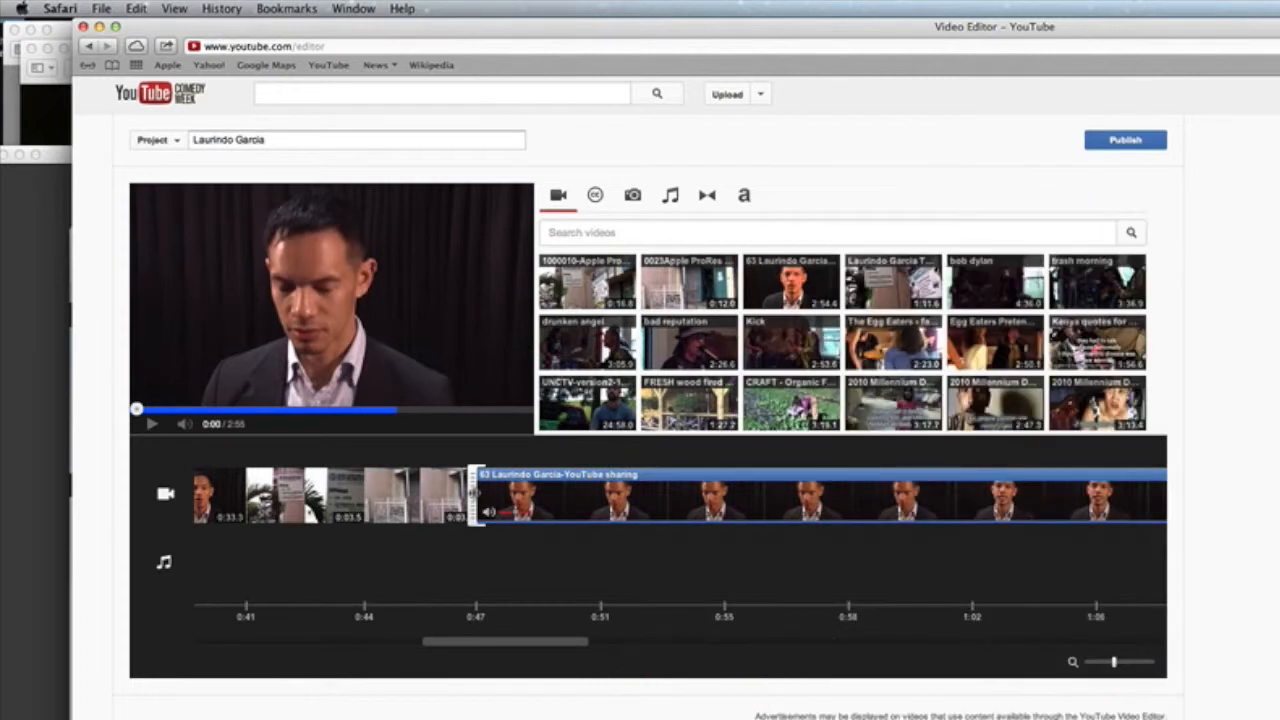
# Step: Move the appended interview clip's start later, toward about 1:05
pyautogui.moveTo(475, 495); pyautogui.dragTo(778, 508)
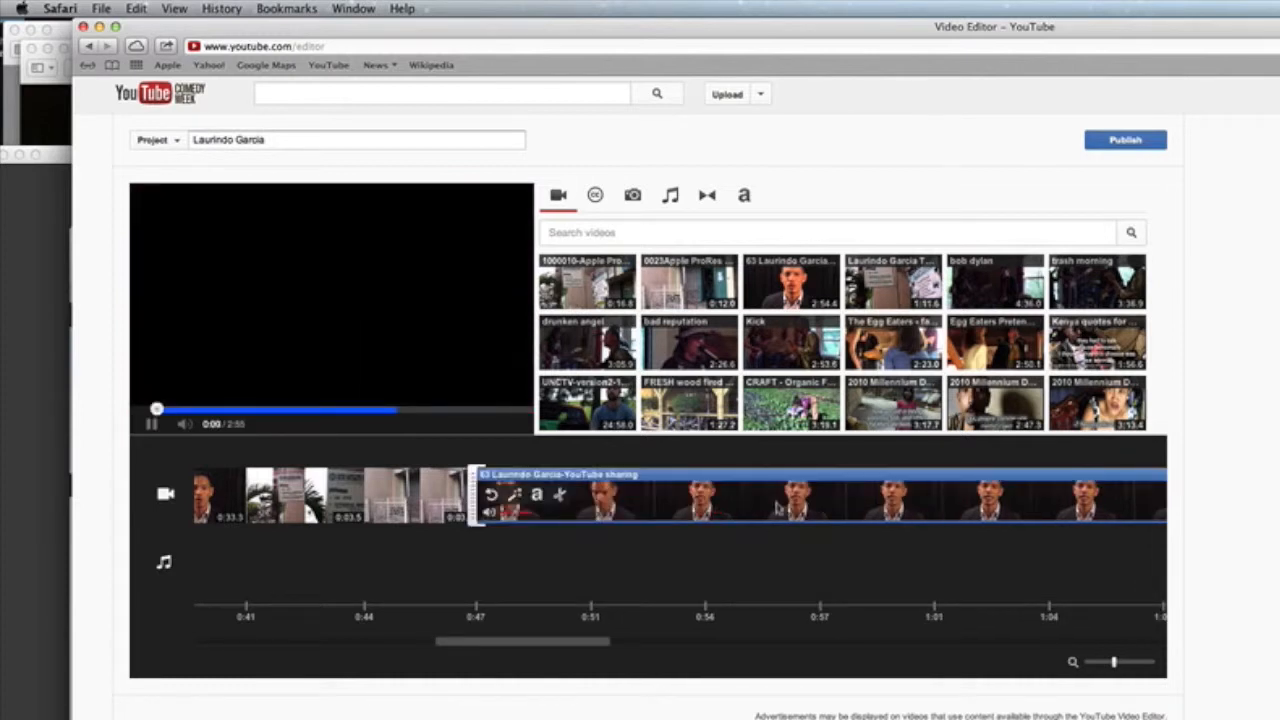
pyautogui.moveTo(476, 497); pyautogui.dragTo(1010, 528)
pyautogui.moveTo(537, 478)
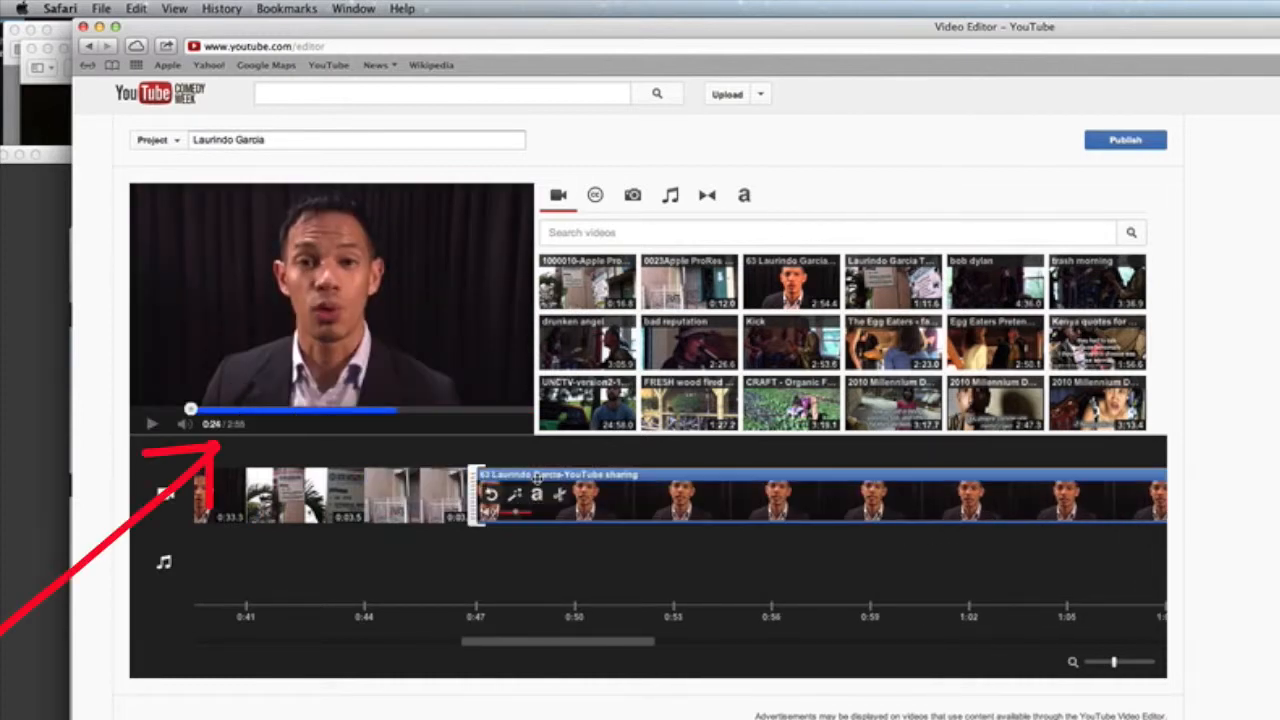
pyautogui.moveTo(471, 495); pyautogui.dragTo(1086, 498)
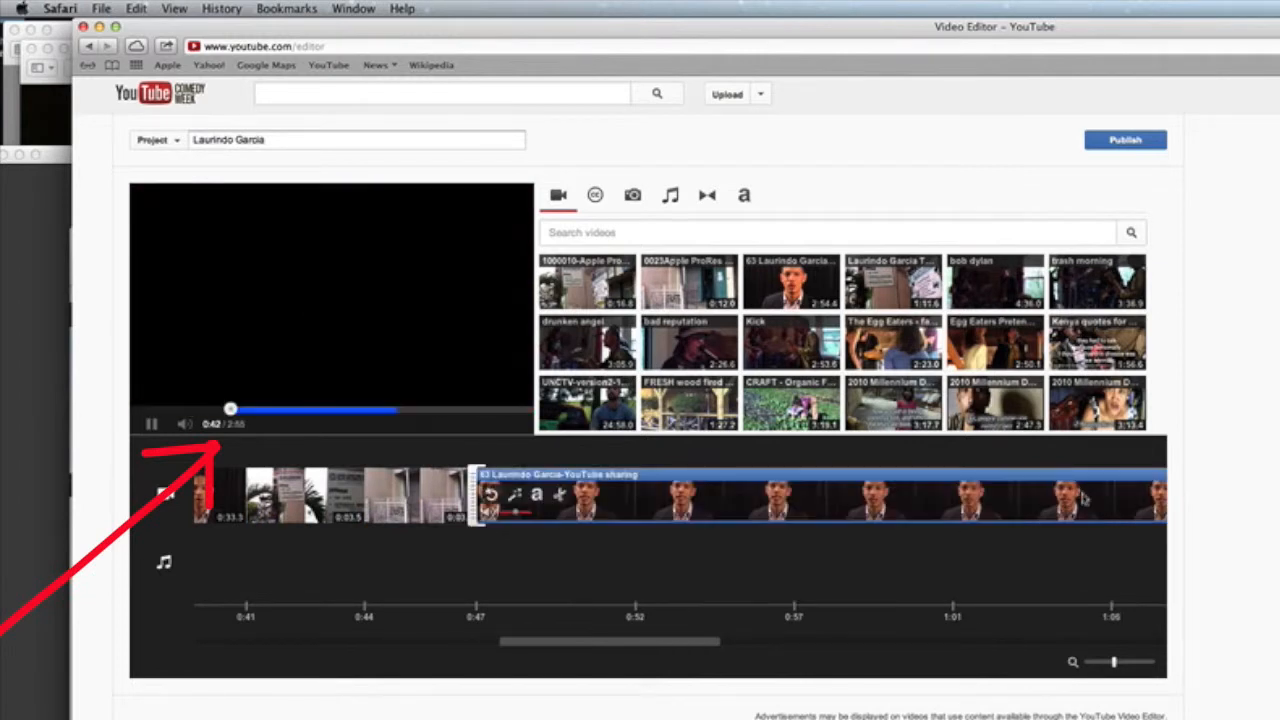
pyautogui.moveTo(474, 496); pyautogui.dragTo(1070, 489)
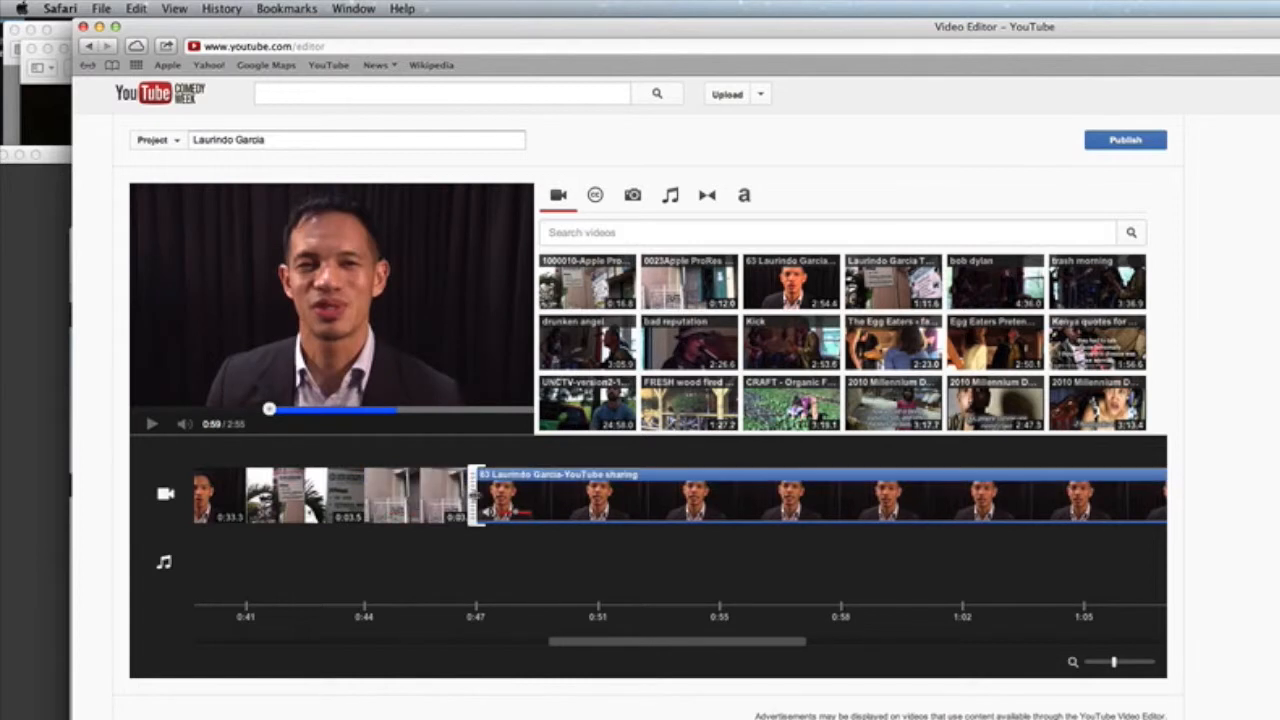
# Step: Push the clip's start to about 1:37–1:40, leaving it roughly 0:16.4 long
pyautogui.moveTo(475, 495); pyautogui.dragTo(1030, 503)
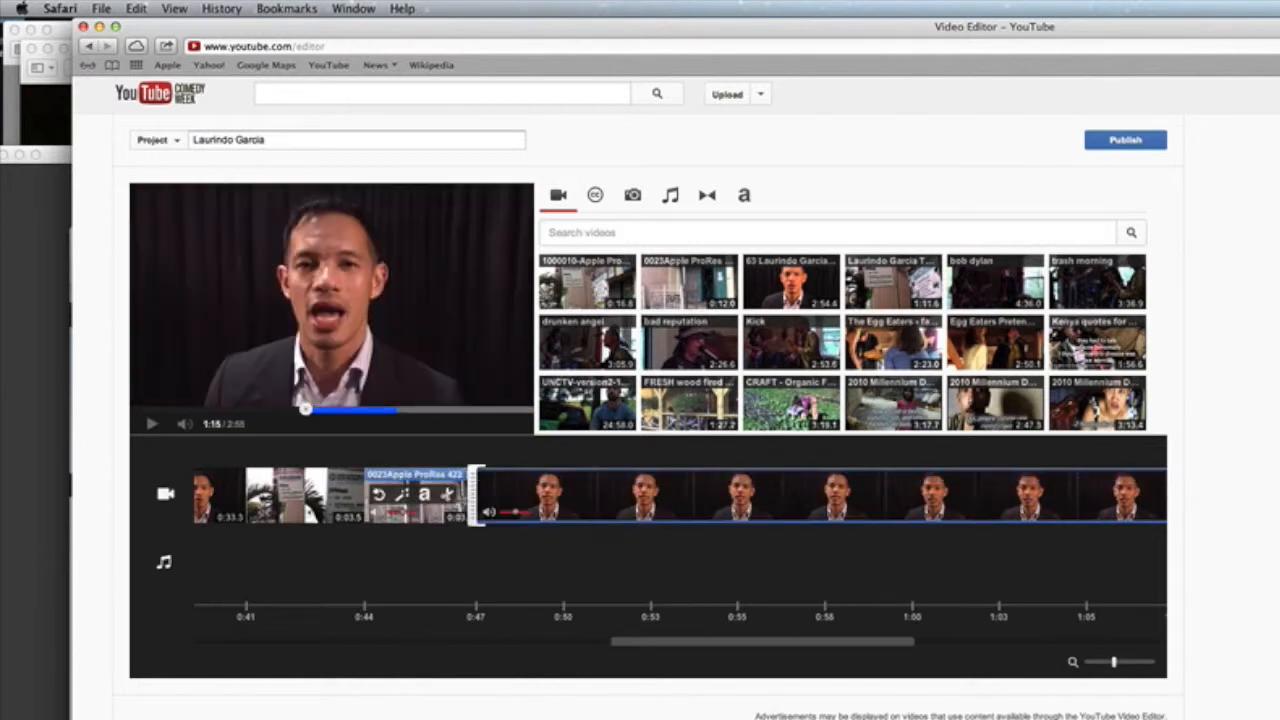
pyautogui.moveTo(475, 500); pyautogui.dragTo(1000, 500)
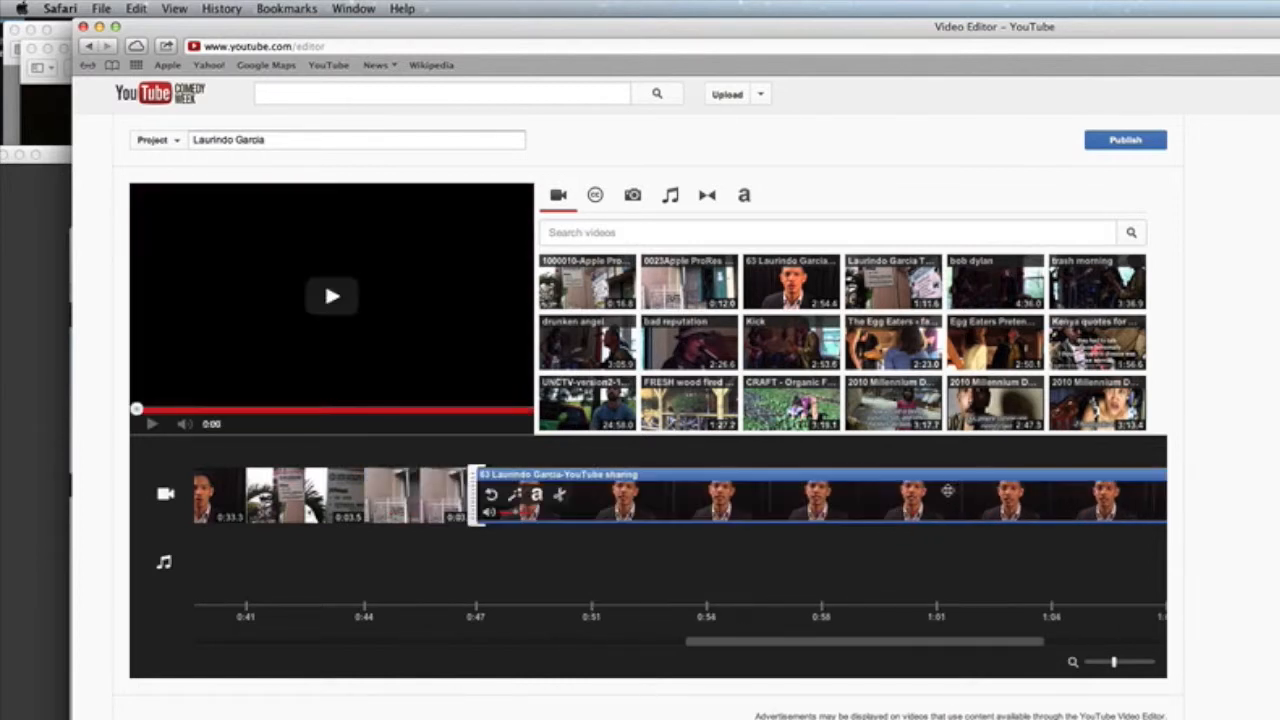
pyautogui.moveTo(473, 492); pyautogui.dragTo(740, 500)
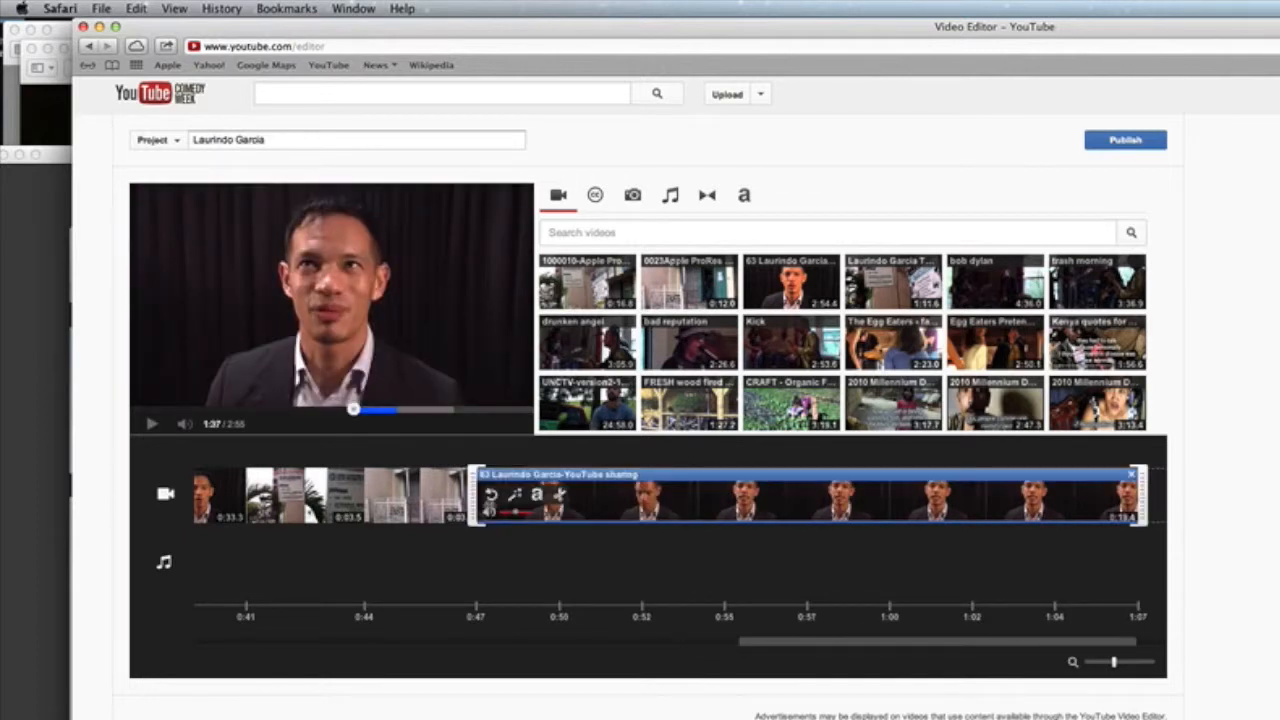
pyautogui.moveTo(485, 507)
pyautogui.moveTo(475, 495); pyautogui.dragTo(578, 499)
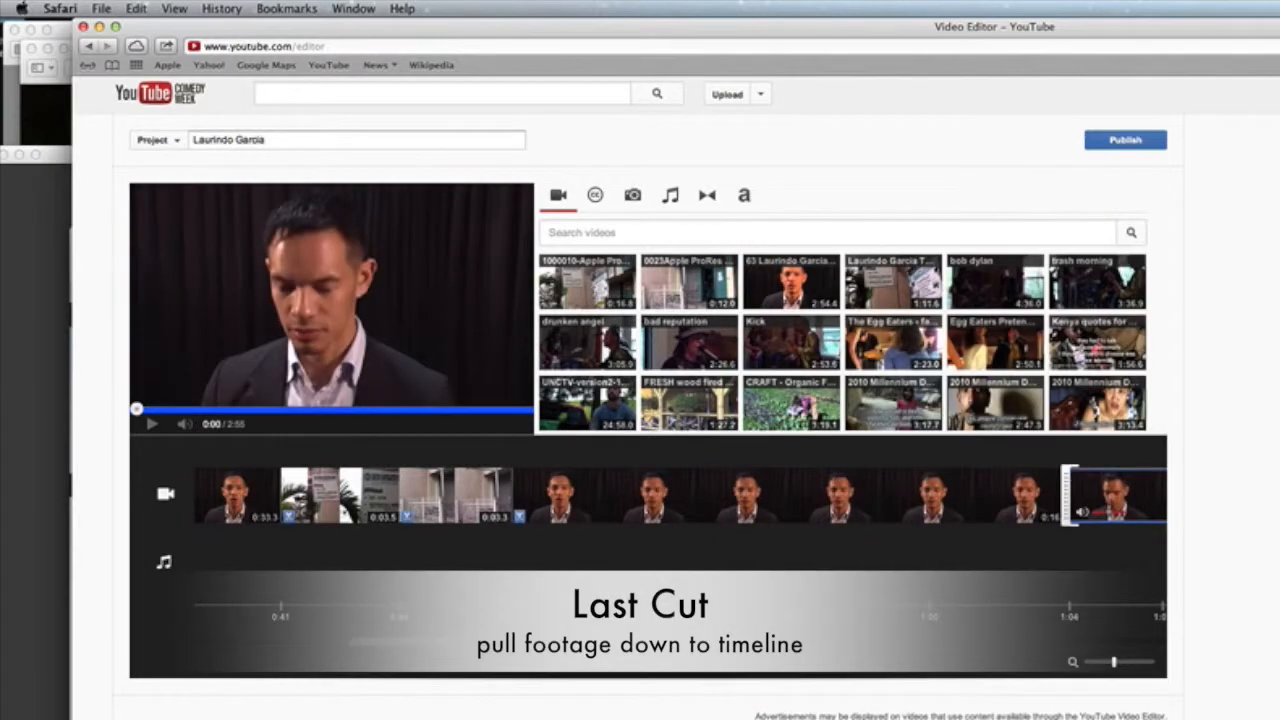
# Step: Trim the beginning off the last interview clip, following the 0:03.5 and 0:03.3 B-roll shots
pyautogui.moveTo(403, 645); pyautogui.dragTo(481, 643)
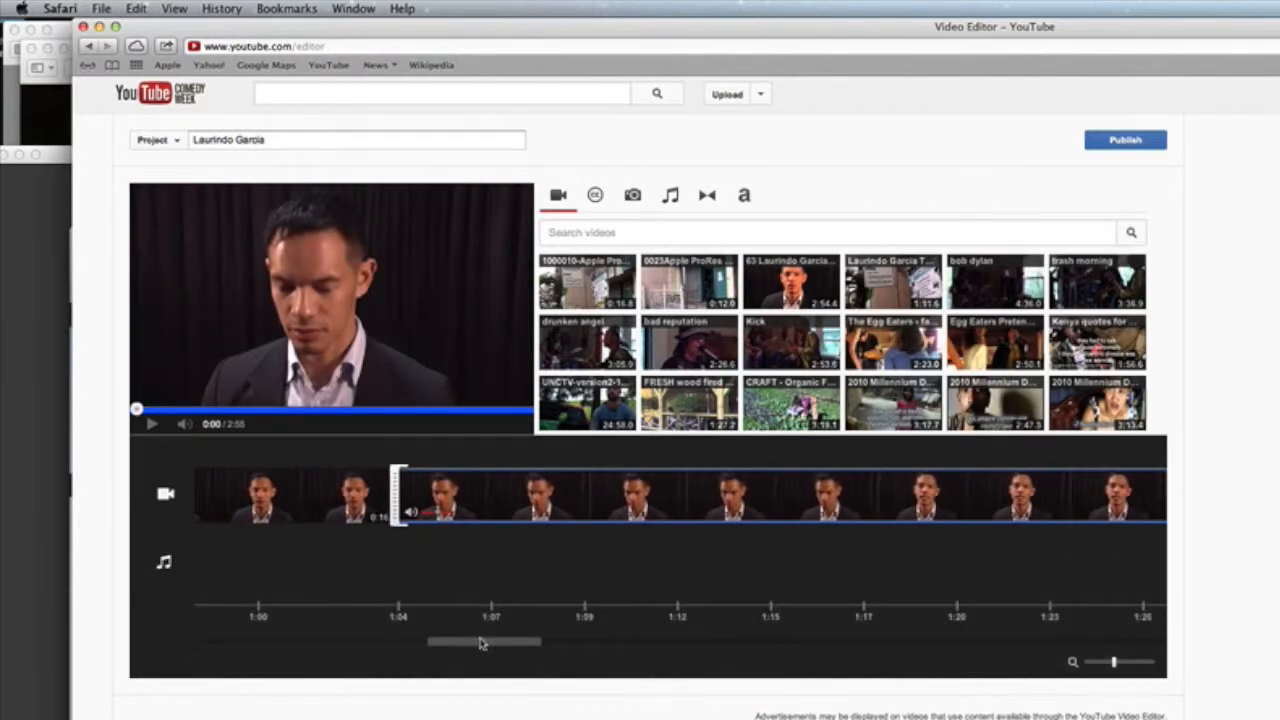
pyautogui.moveTo(480, 643); pyautogui.dragTo(809, 643)
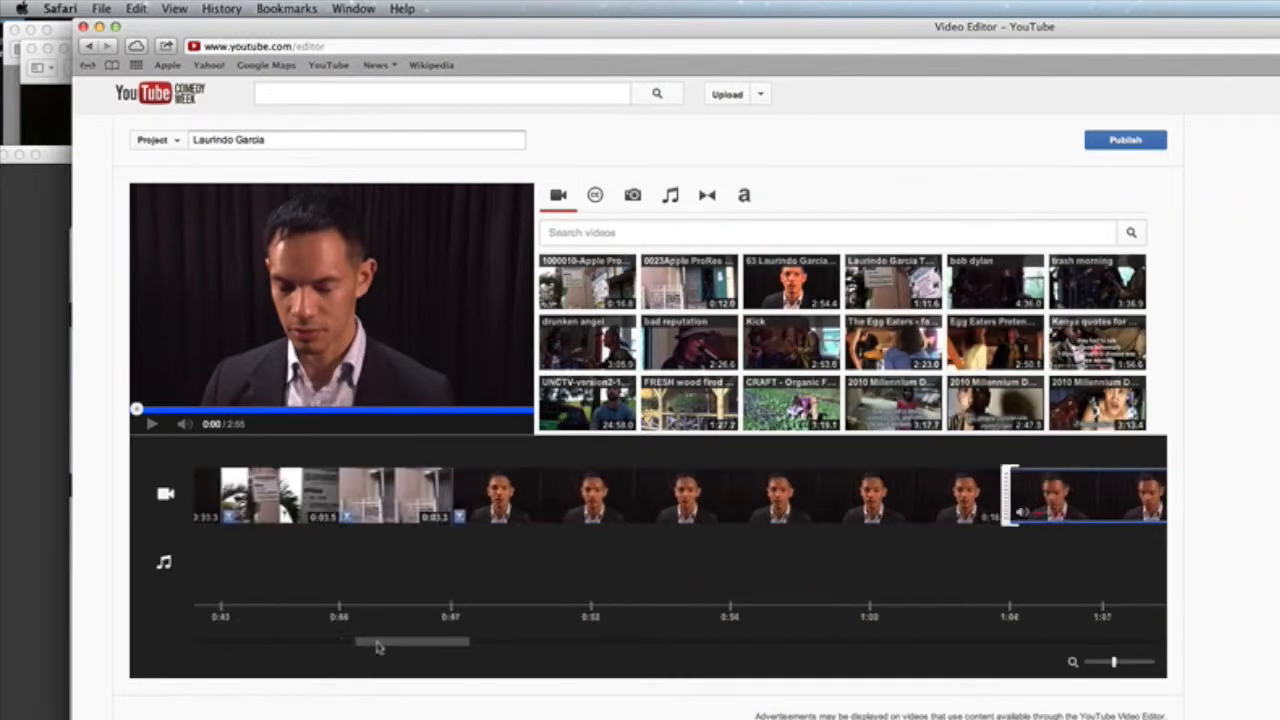
pyautogui.moveTo(379, 647); pyautogui.dragTo(460, 648)
pyautogui.moveTo(598, 515)
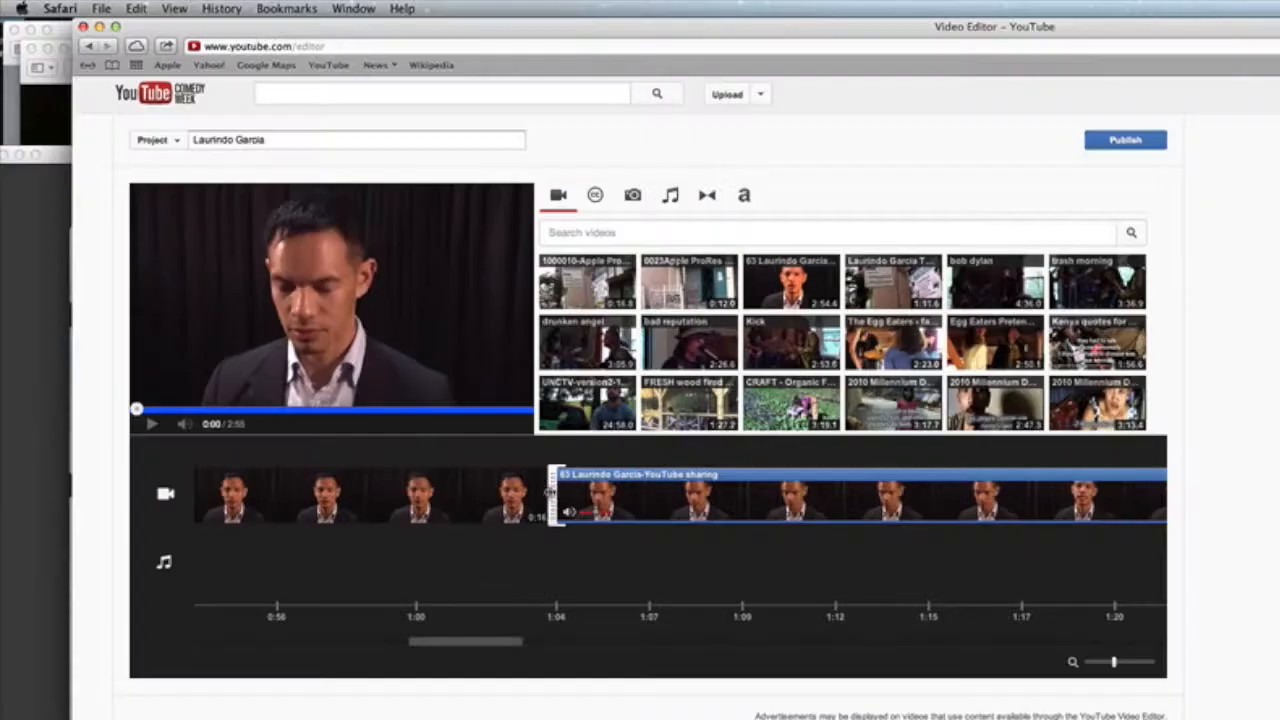
pyautogui.moveTo(697, 493); pyautogui.dragTo(927, 498)
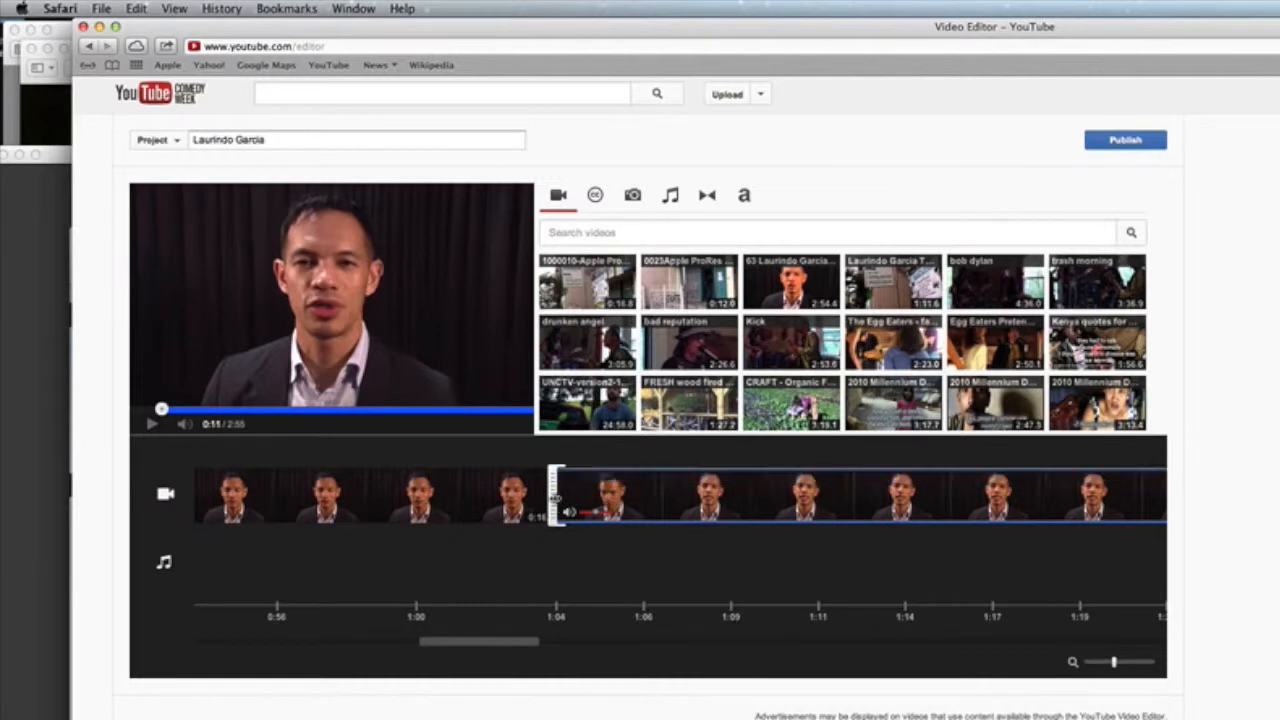
pyautogui.moveTo(555, 497); pyautogui.dragTo(1029, 512)
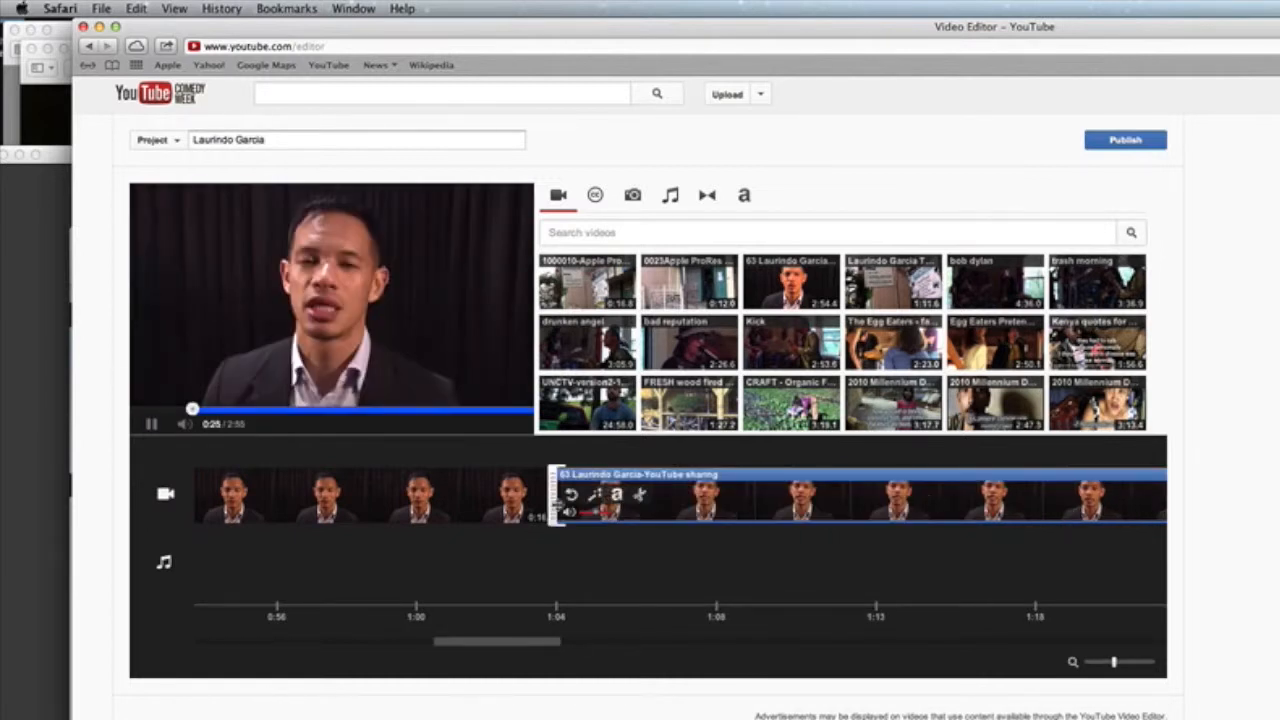
pyautogui.moveTo(553, 497); pyautogui.dragTo(1020, 507)
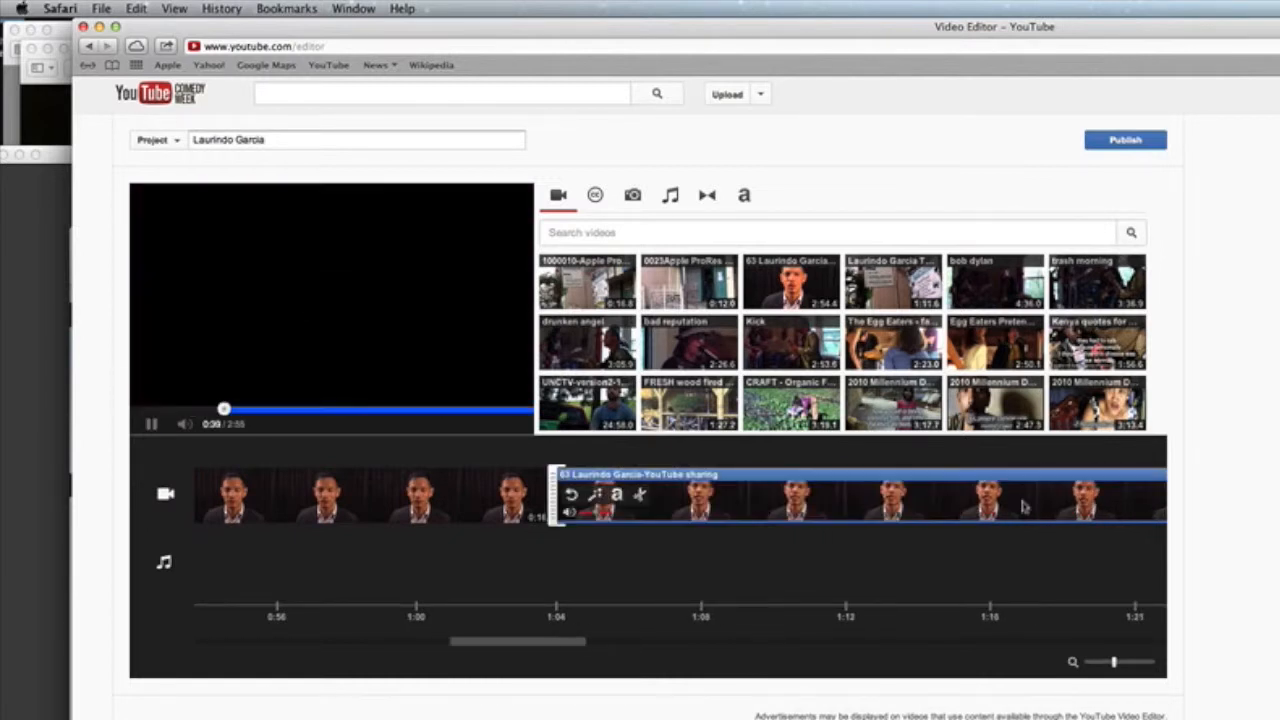
pyautogui.moveTo(553, 497); pyautogui.dragTo(876, 505)
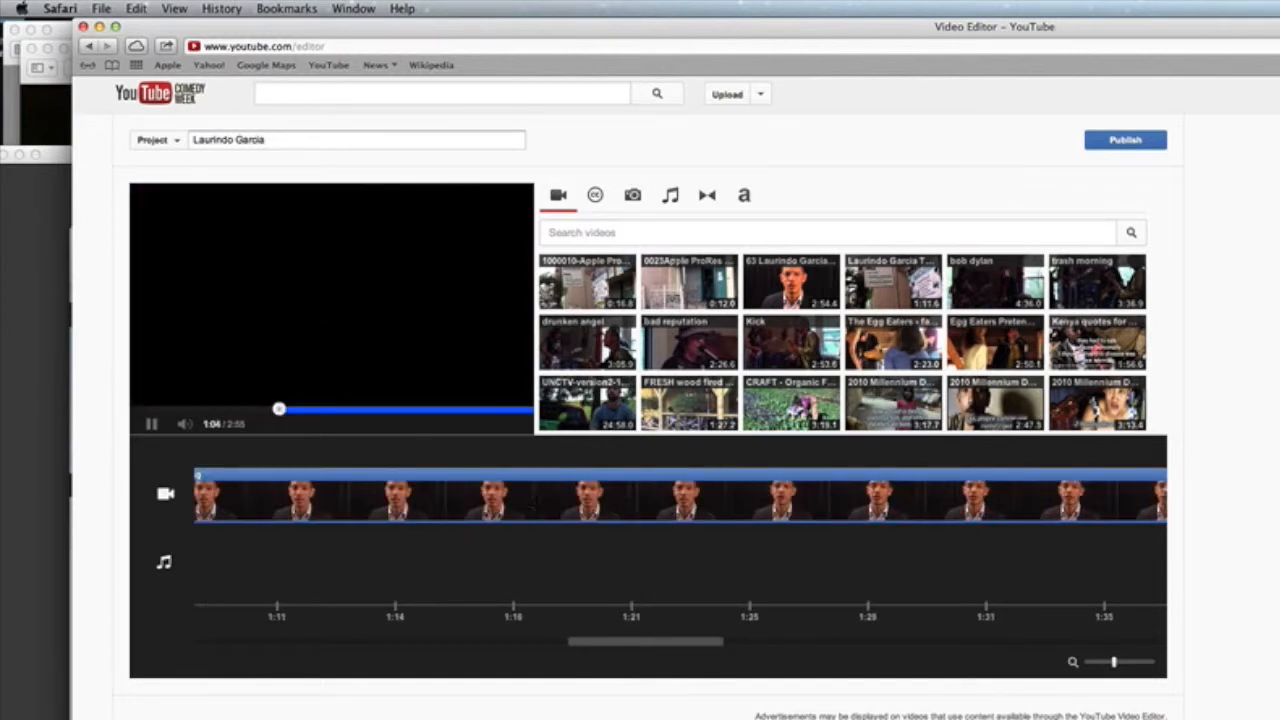
pyautogui.moveTo(580, 642); pyautogui.dragTo(528, 643)
pyautogui.moveTo(371, 497); pyautogui.dragTo(445, 500)
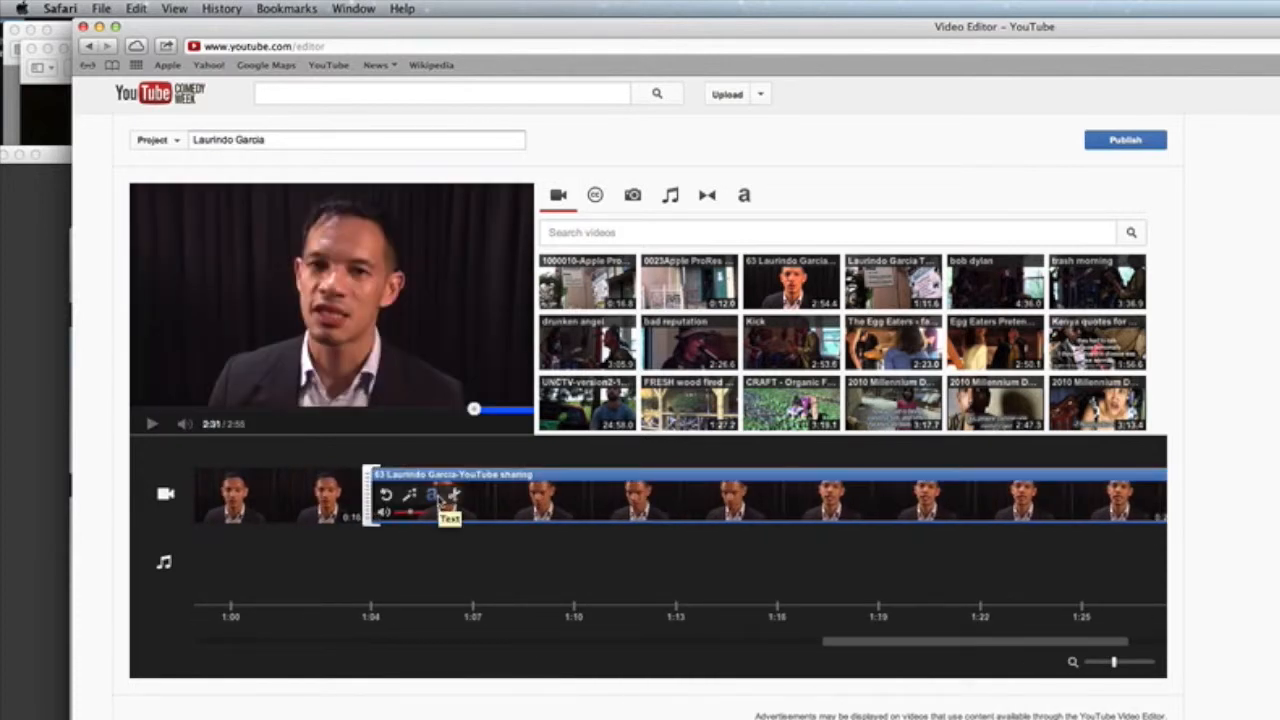
pyautogui.moveTo(860, 645); pyautogui.dragTo(503, 648)
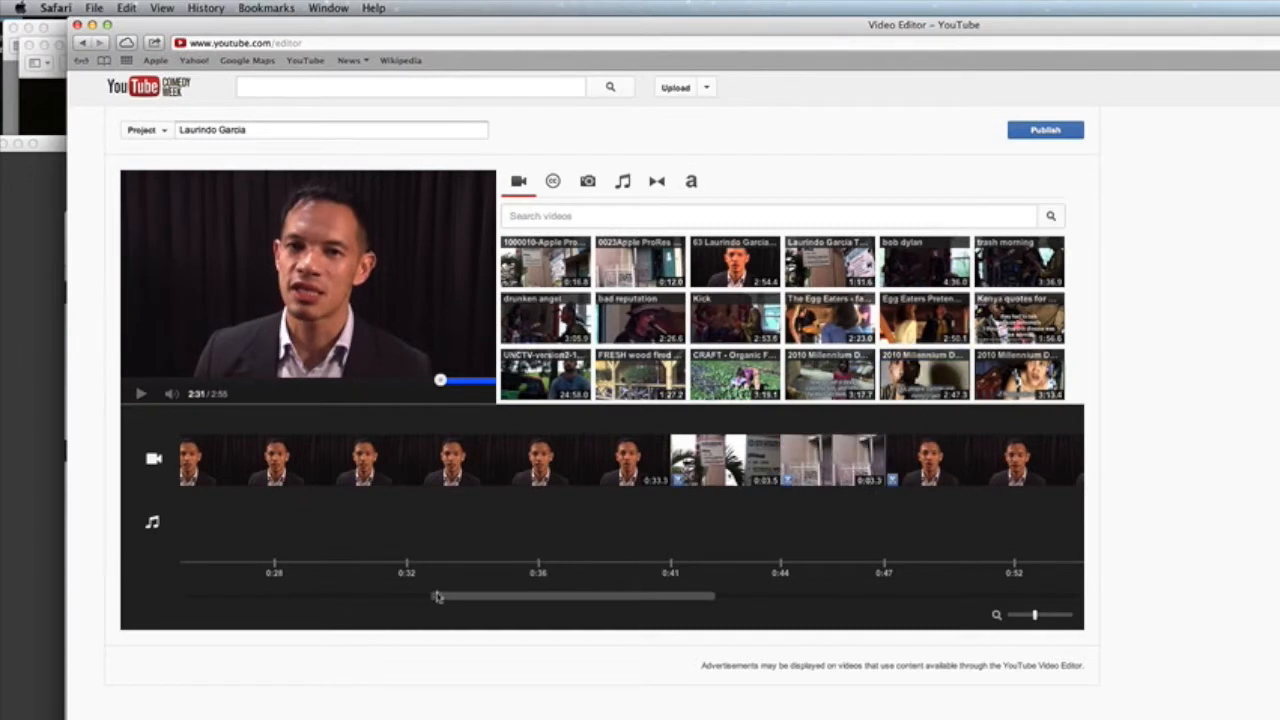
pyautogui.moveTo(456, 600); pyautogui.dragTo(191, 602)
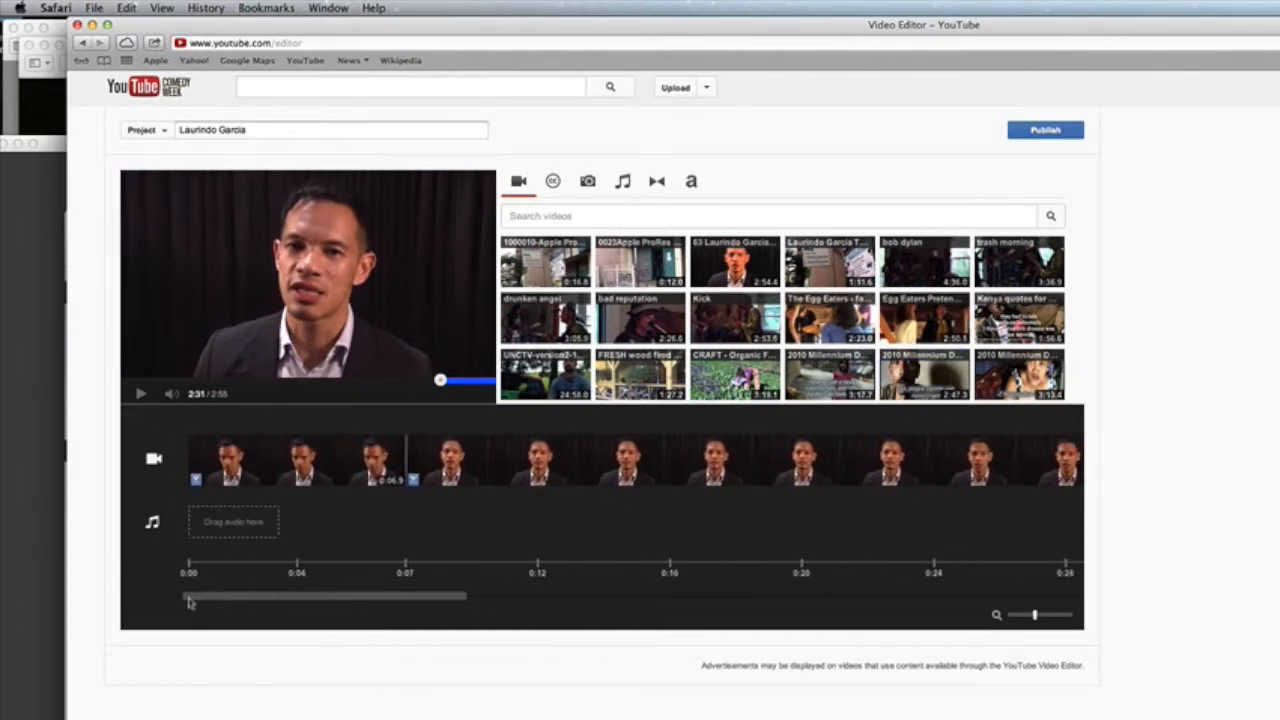
pyautogui.moveTo(278, 440)
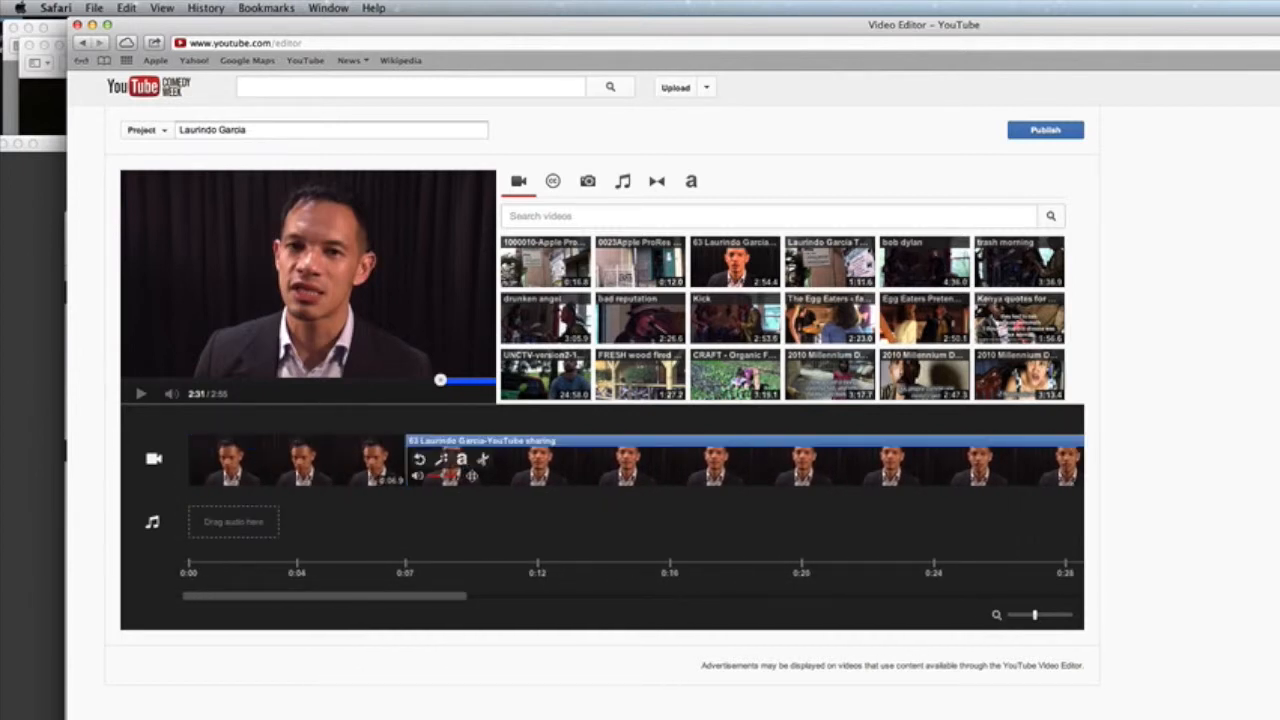
pyautogui.moveTo(393, 598); pyautogui.dragTo(673, 608)
pyautogui.moveTo(547, 466)
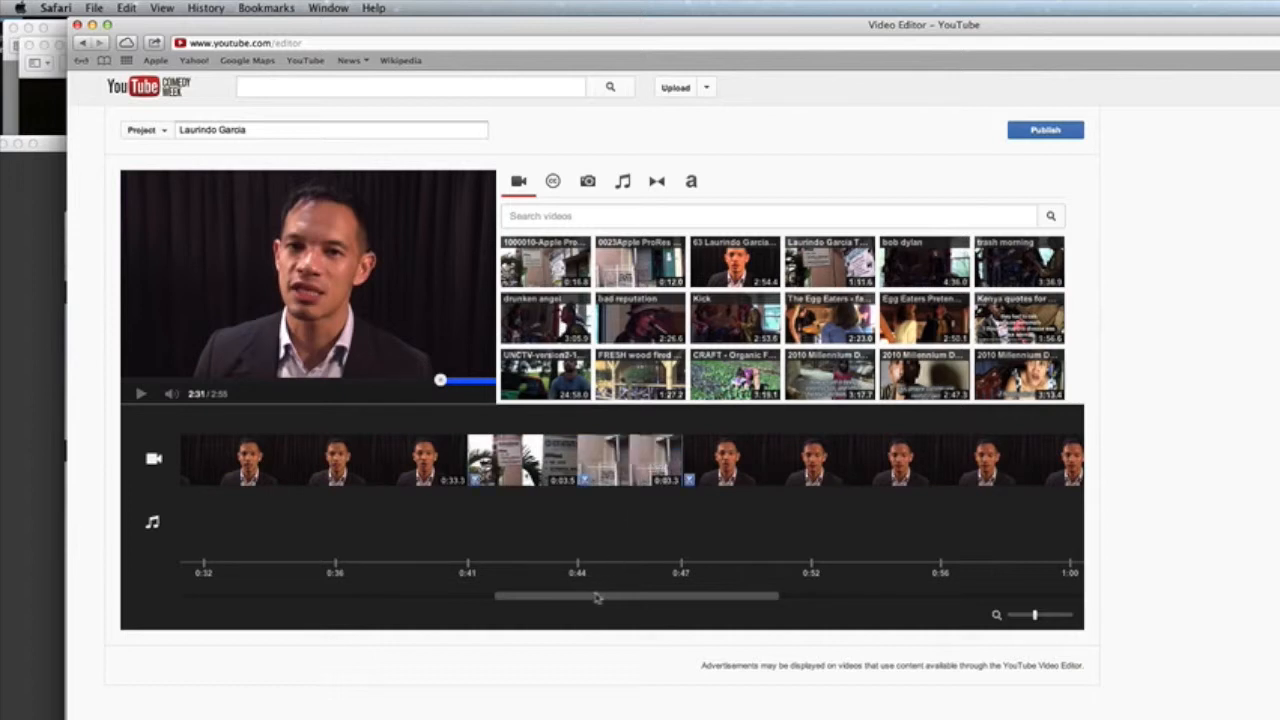
pyautogui.moveTo(596, 598); pyautogui.dragTo(207, 599)
pyautogui.moveTo(317, 462)
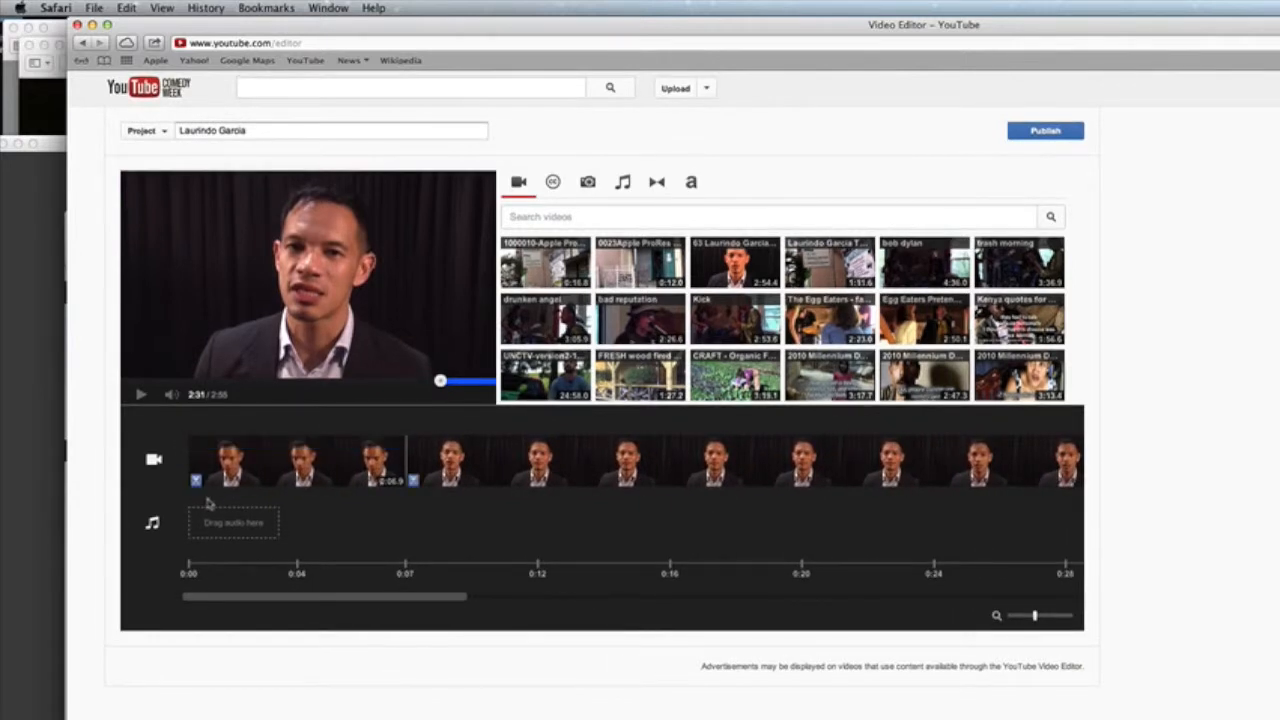
# Step: Play the edit from 0:00 and trim the first interview clip to about five seconds
pyautogui.click(190, 568)
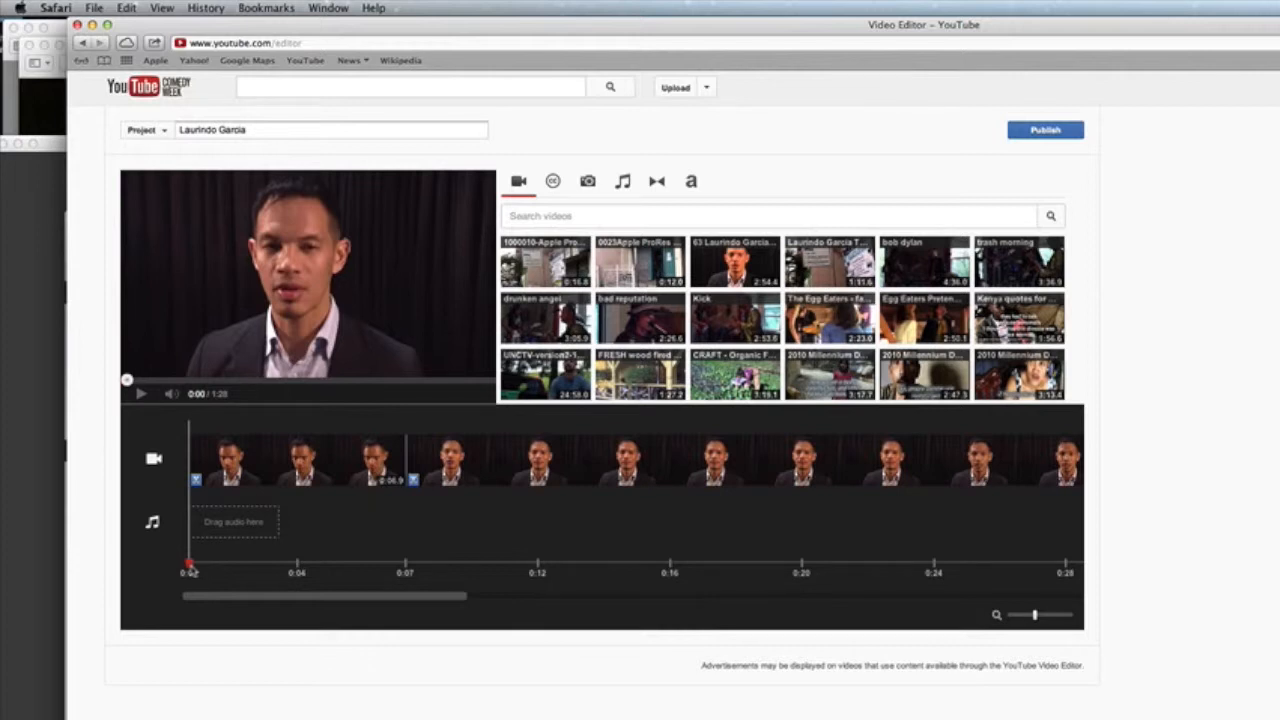
pyautogui.click(142, 396)
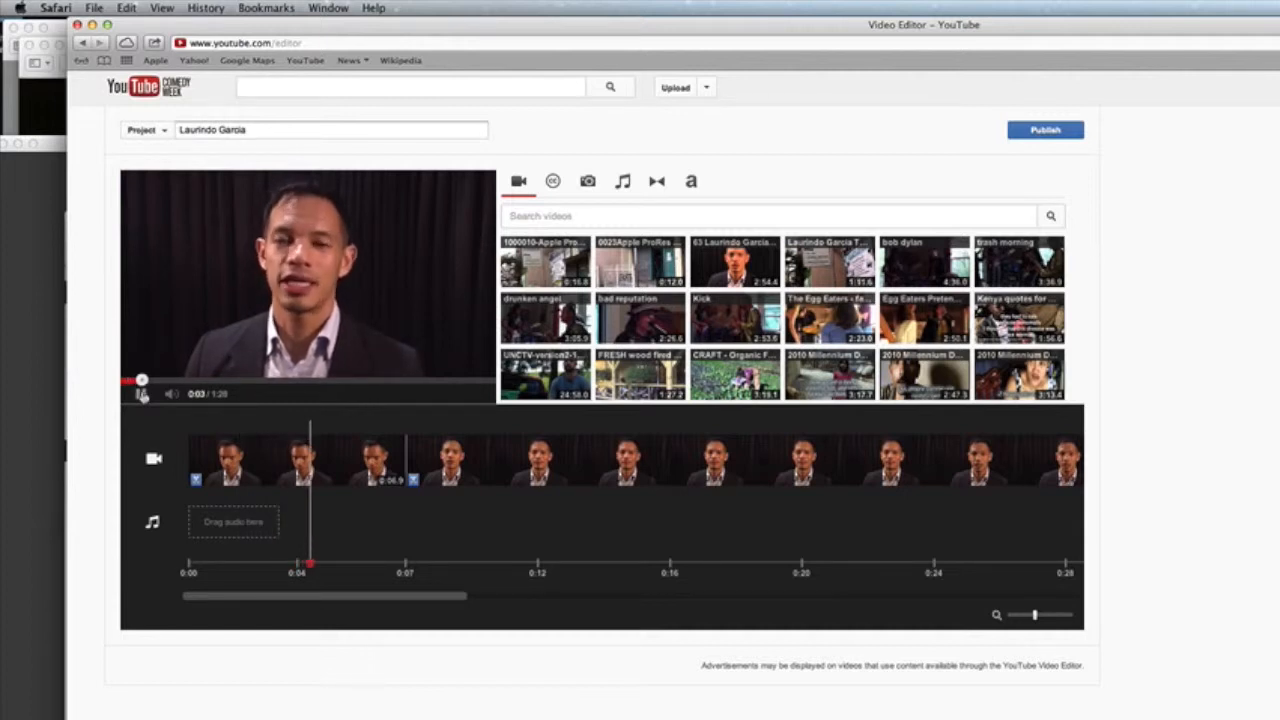
pyautogui.click(142, 395)
pyautogui.moveTo(218, 462)
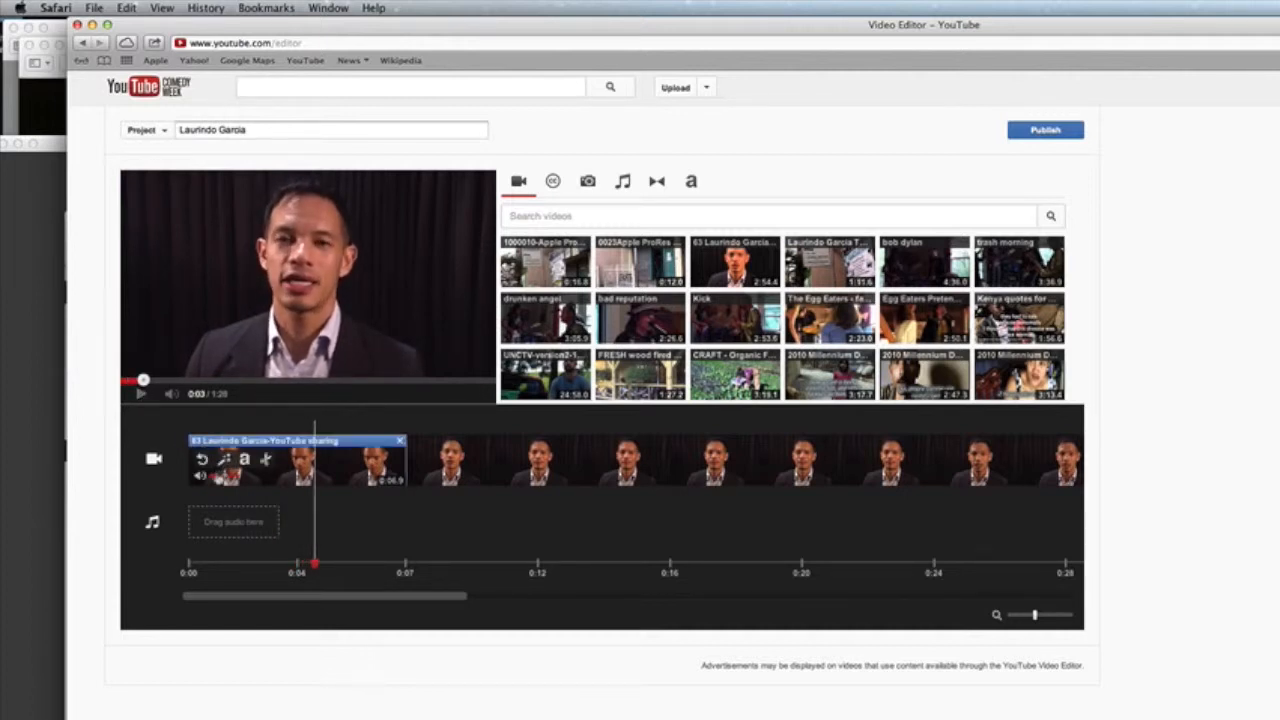
pyautogui.click(263, 476)
pyautogui.moveTo(191, 465); pyautogui.dragTo(265, 473)
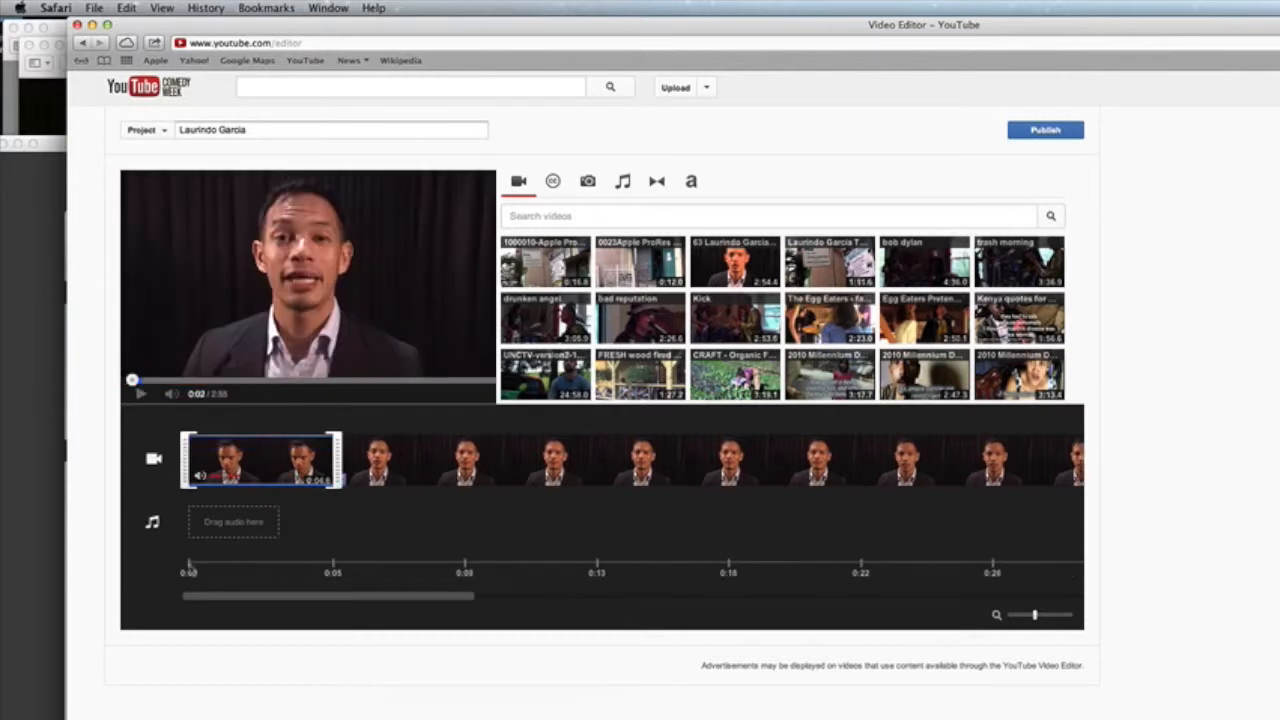
# Step: Replay the opening and re-trim the first clip, ending at about 0:04.9
pyautogui.click(191, 568)
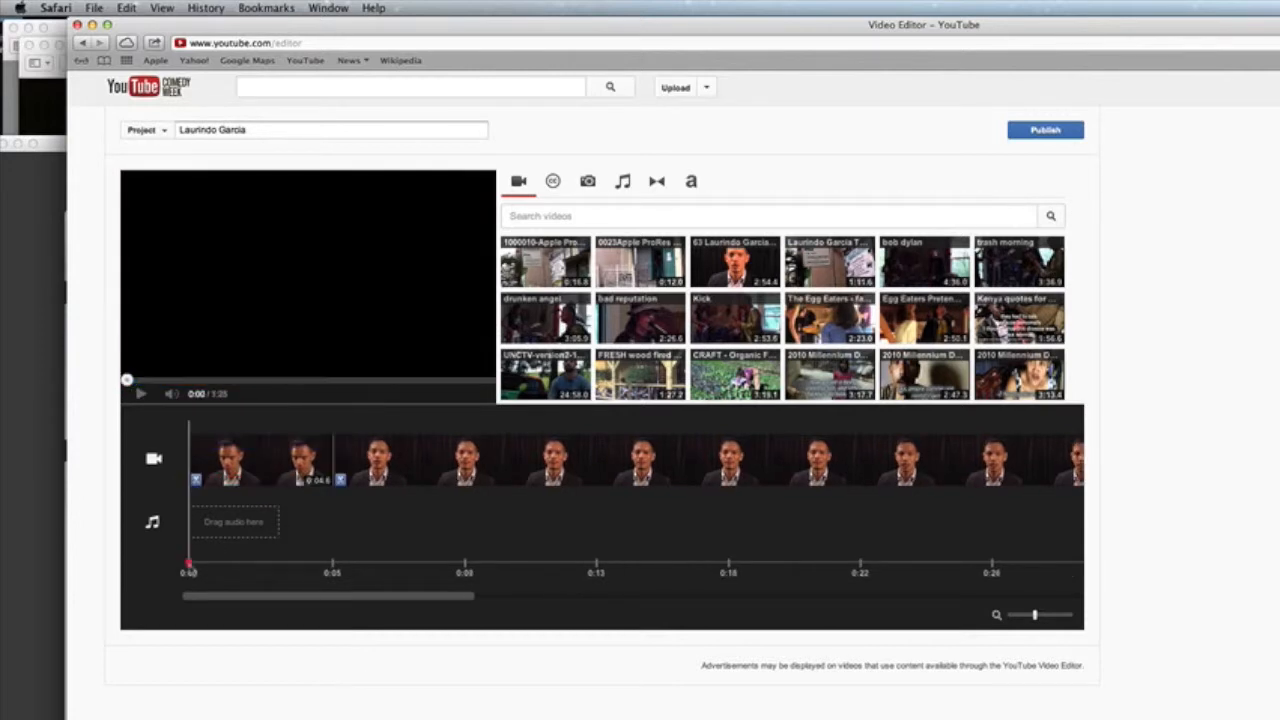
pyautogui.click(141, 398)
pyautogui.click(141, 398)
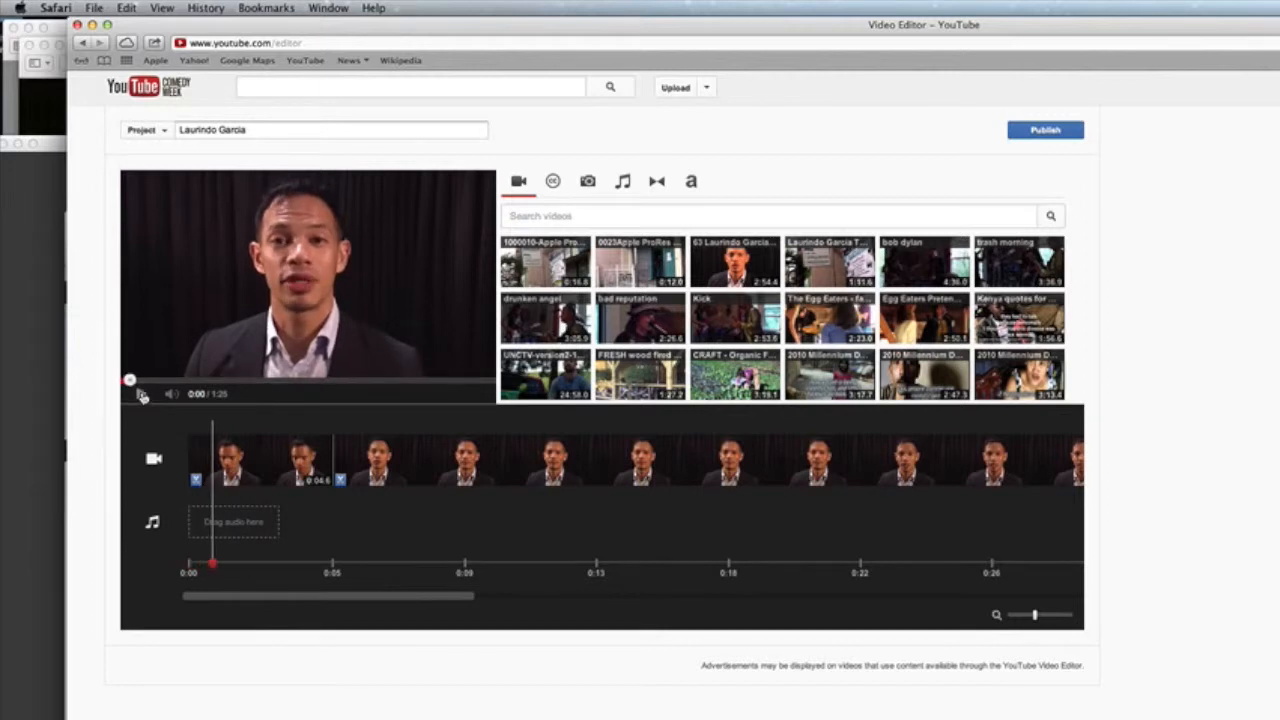
pyautogui.click(257, 480)
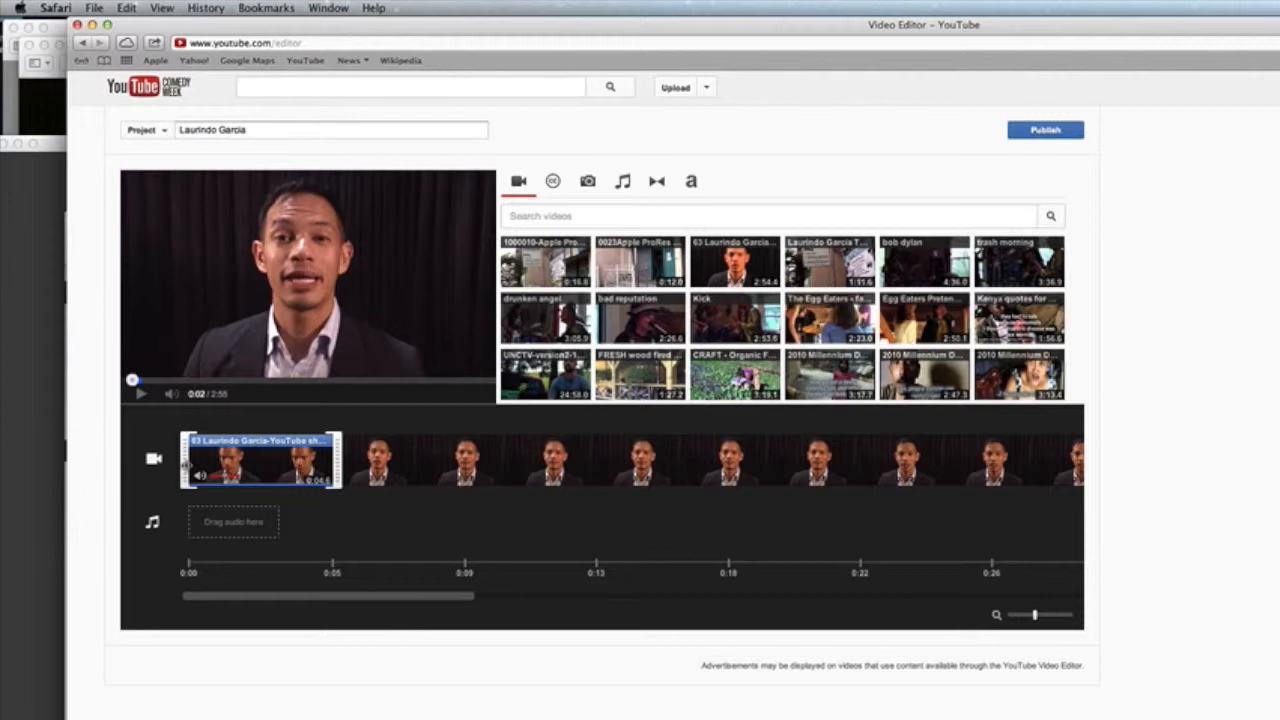
pyautogui.moveTo(185, 465); pyautogui.dragTo(223, 465)
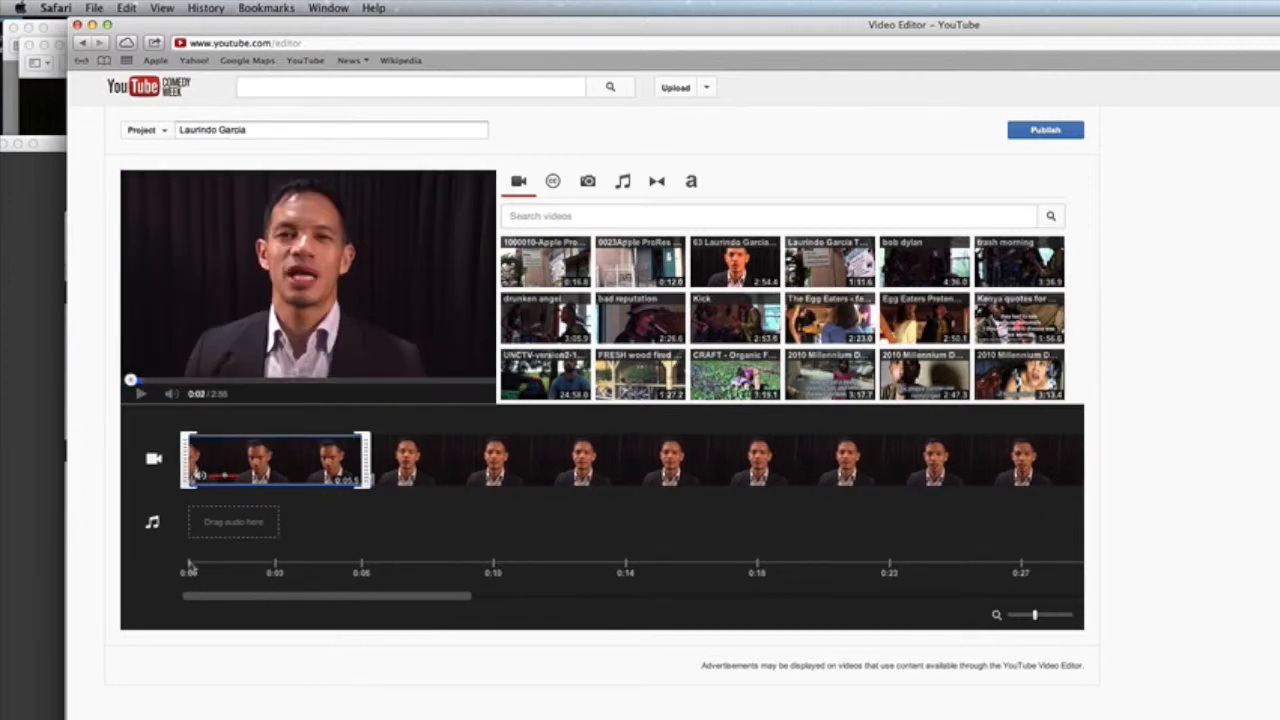
pyautogui.click(189, 566)
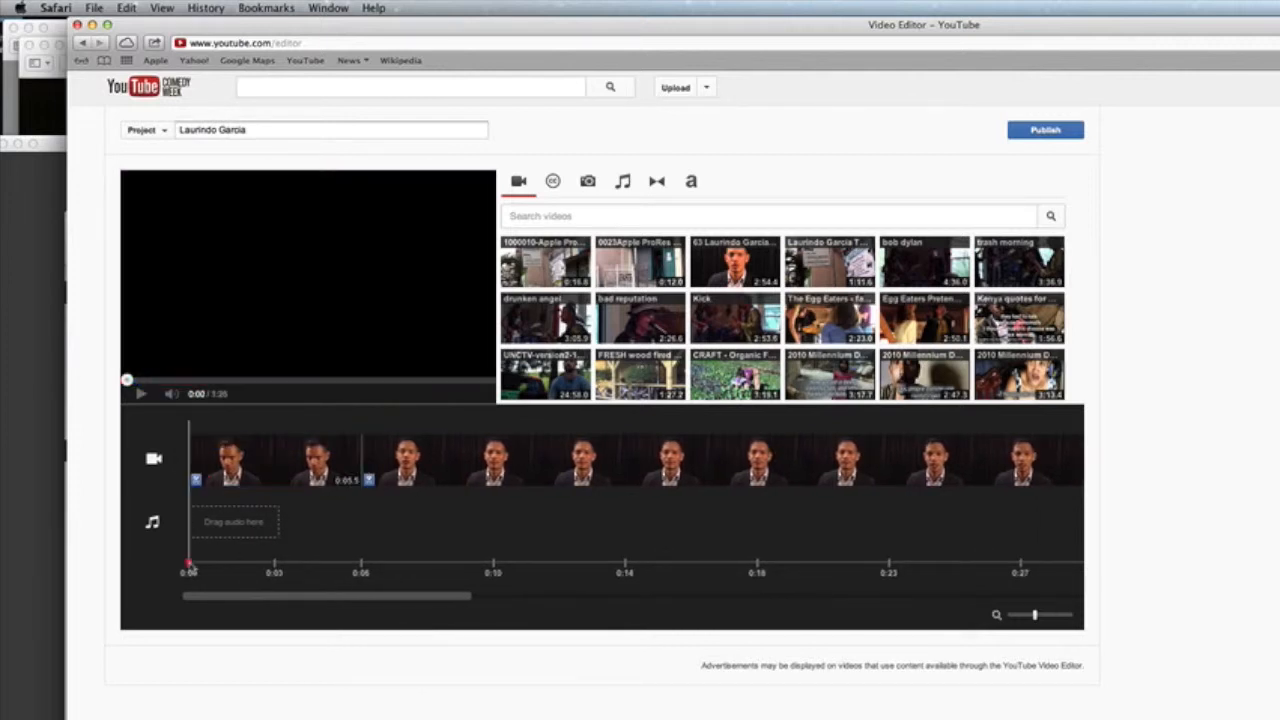
pyautogui.click(142, 396)
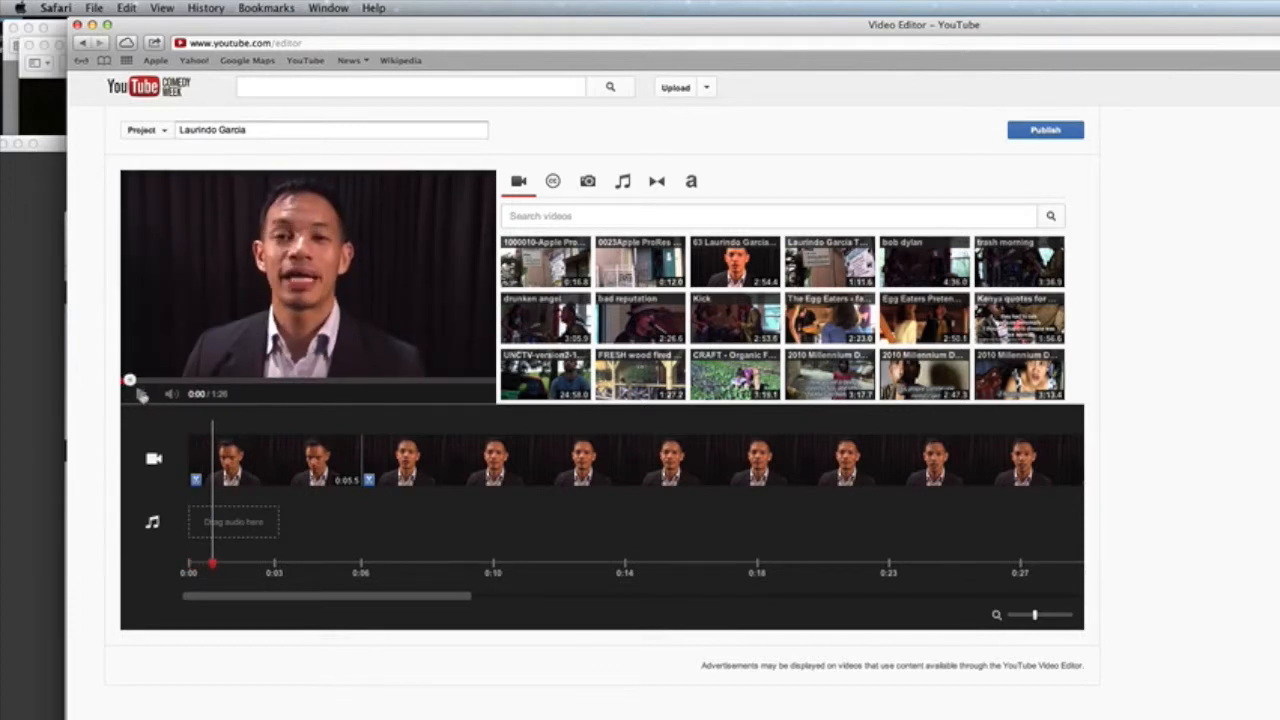
pyautogui.click(258, 470)
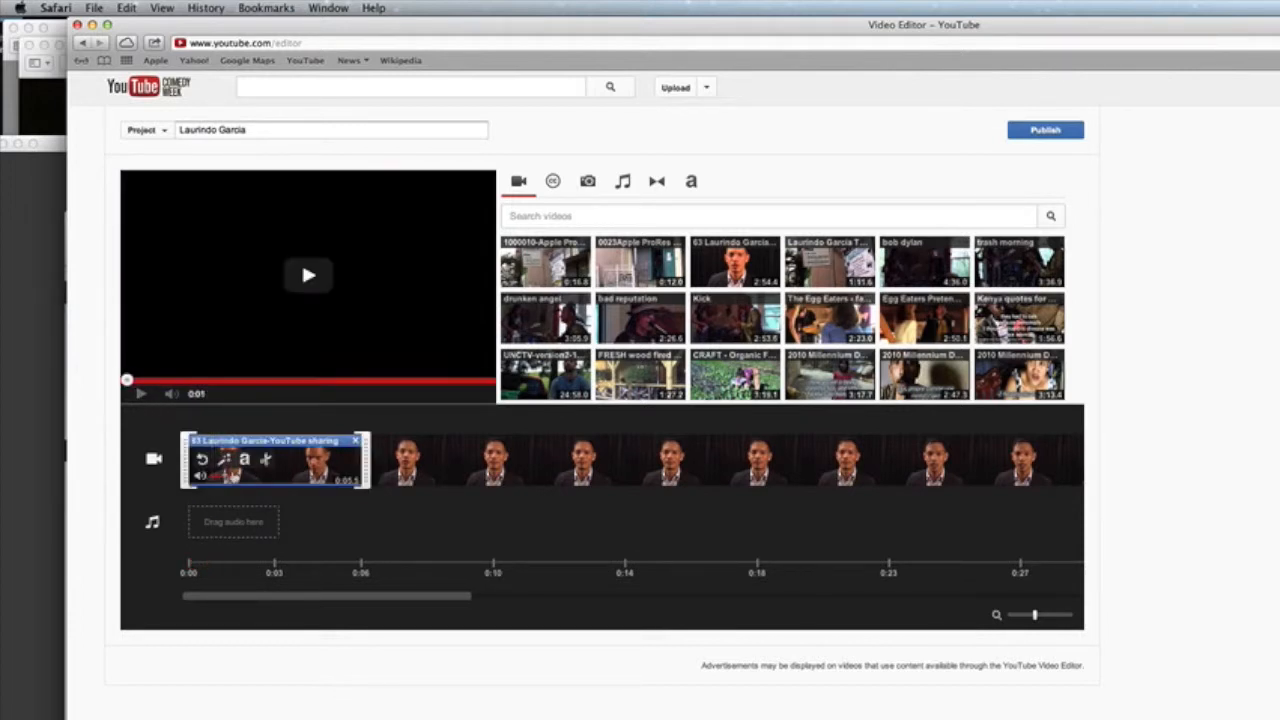
pyautogui.moveTo(185, 462); pyautogui.dragTo(203, 462)
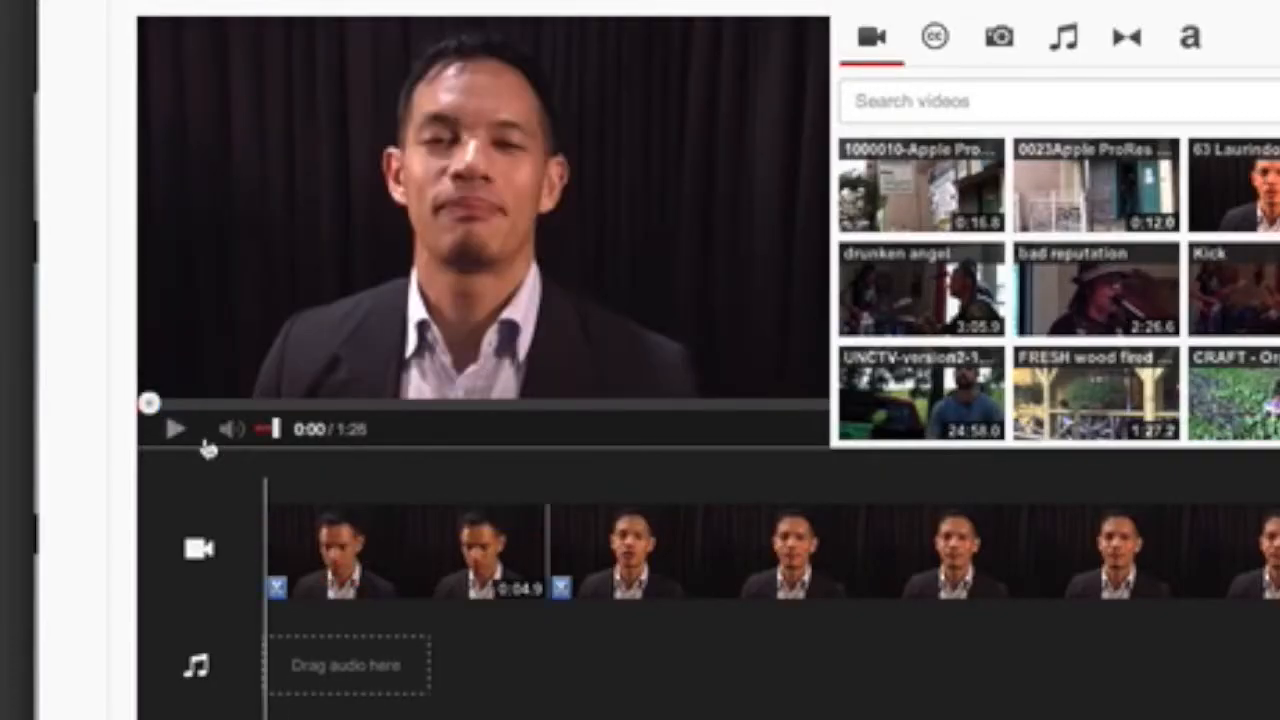
# Step: Tighten the interview clip before the B-roll and cut the palm-tree shot from 0:03.5 to about 0:02.1
pyautogui.click(176, 431)
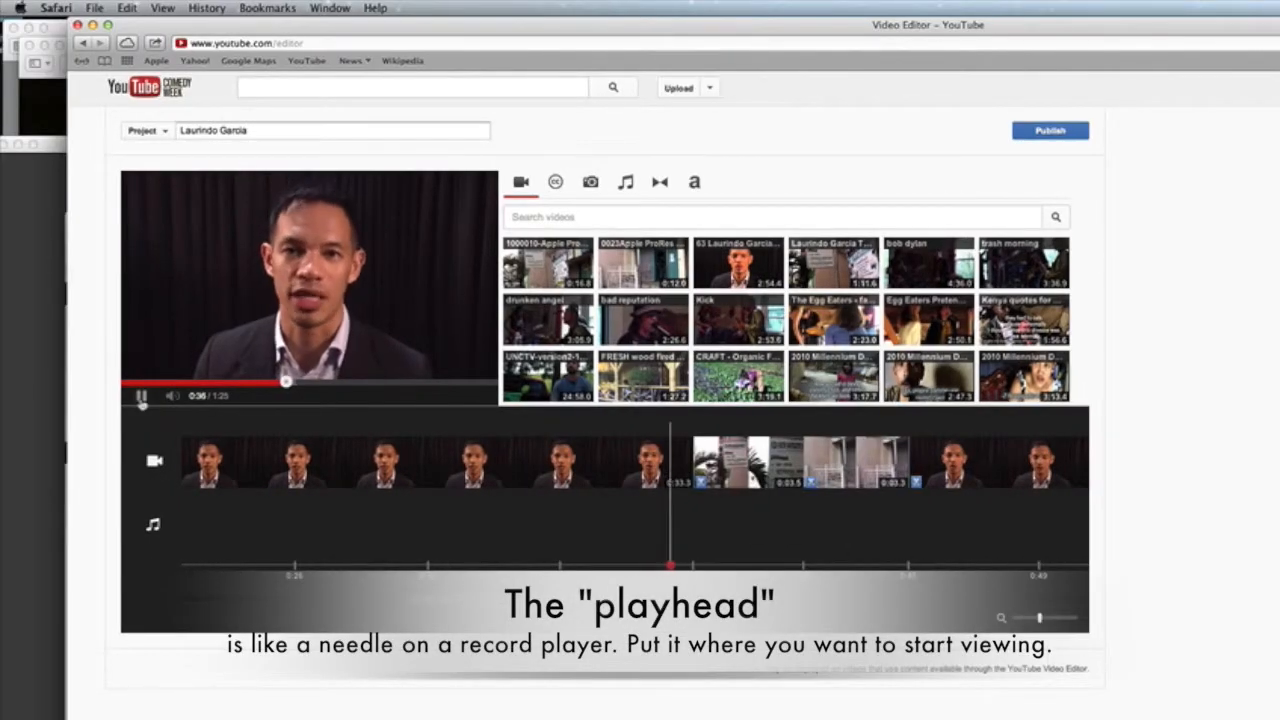
pyautogui.click(141, 400)
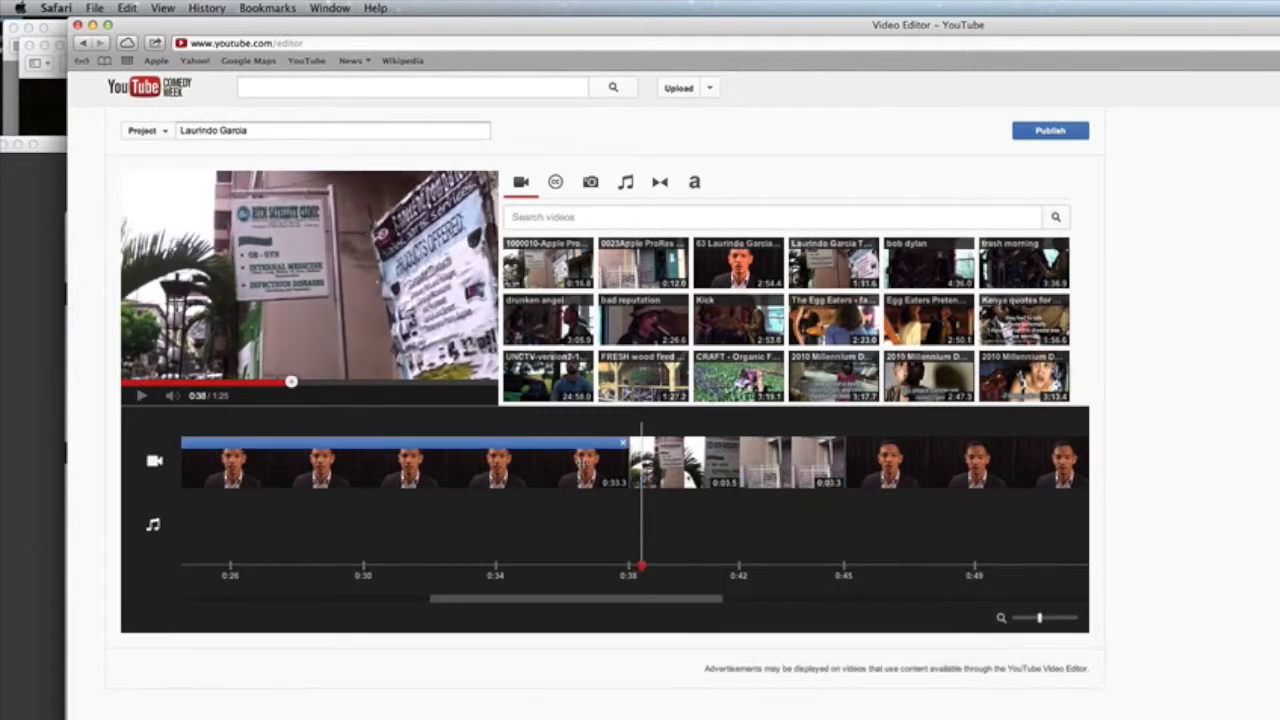
pyautogui.click(611, 466)
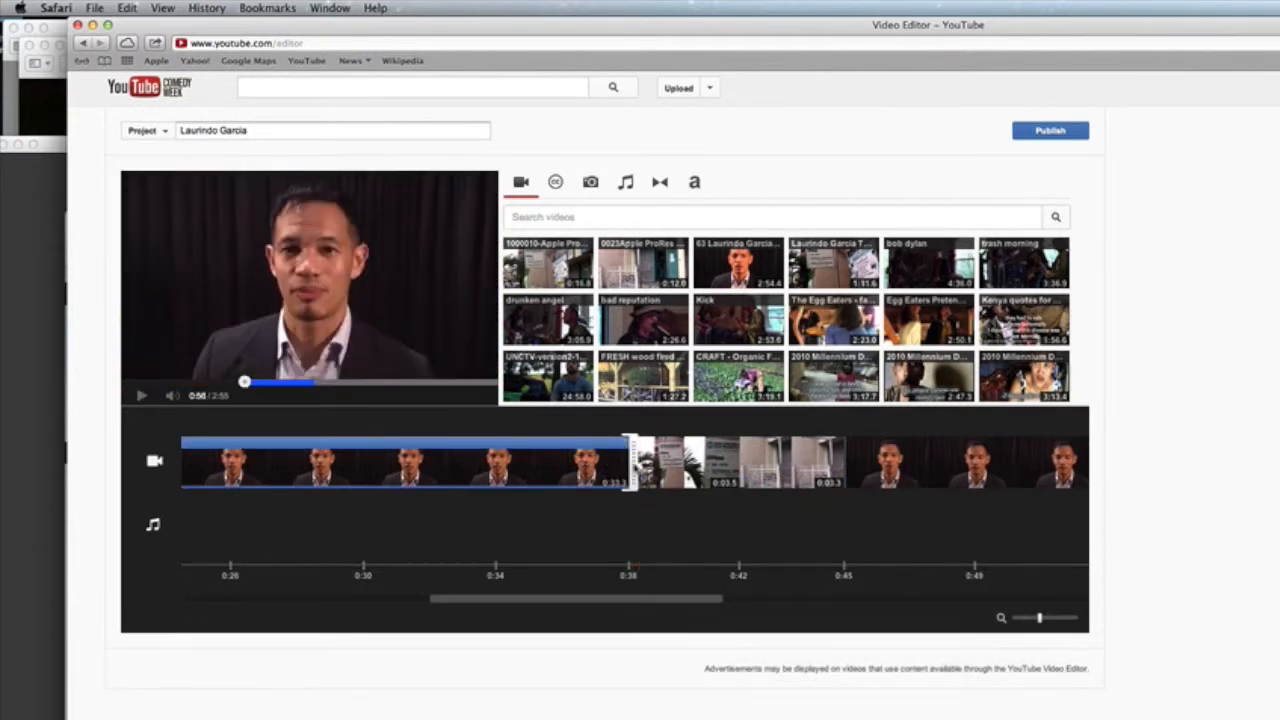
pyautogui.moveTo(628, 467); pyautogui.dragTo(619, 467)
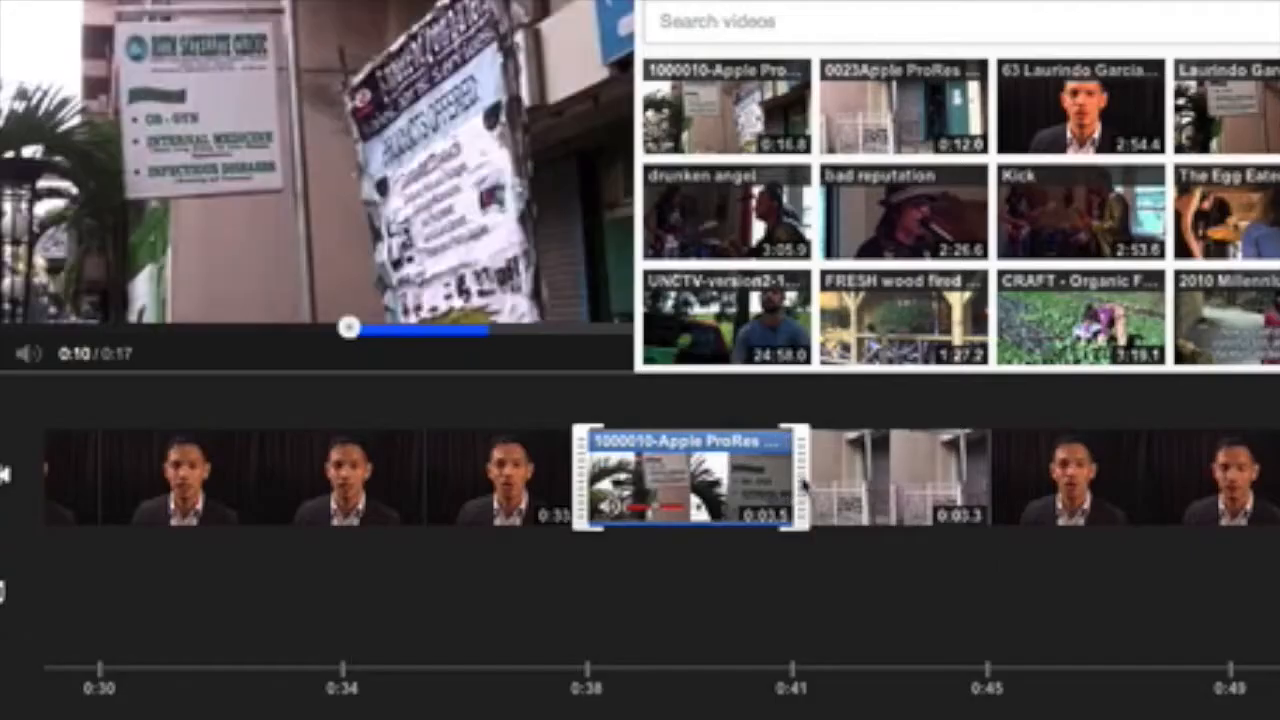
pyautogui.click(660, 467)
pyautogui.moveTo(805, 487); pyautogui.dragTo(727, 487)
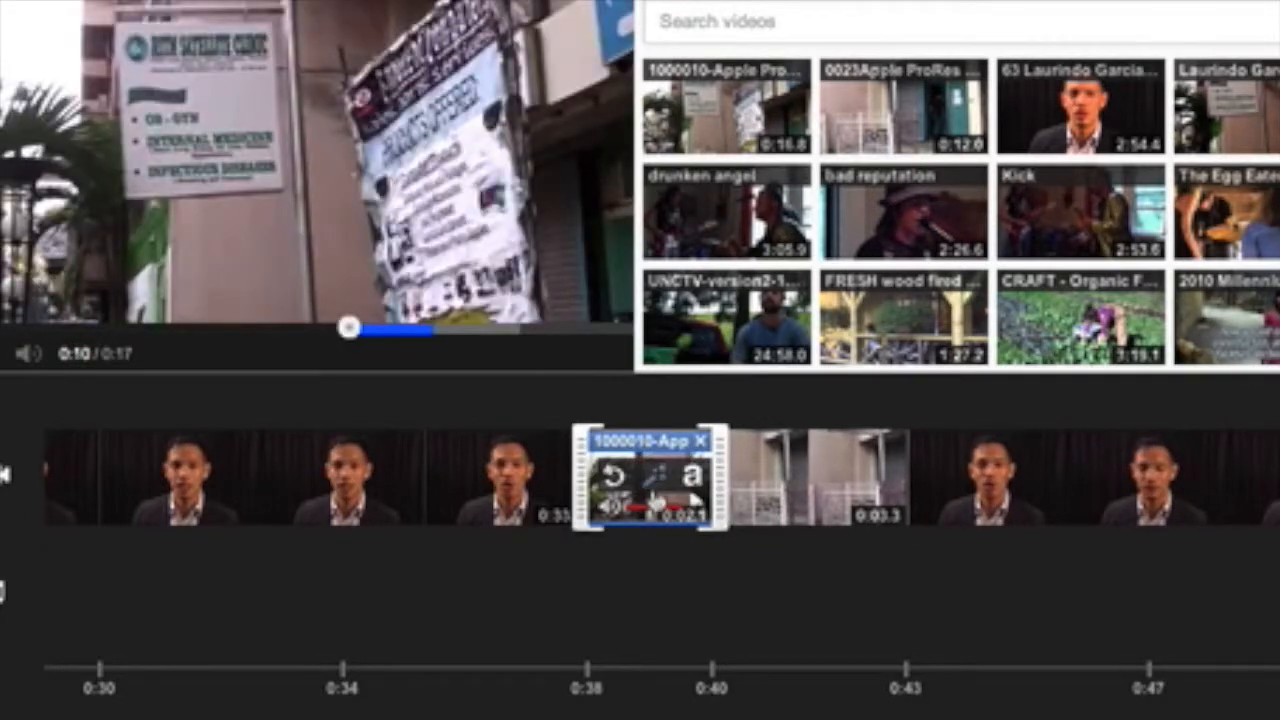
# Step: Open the B-roll clip's video effects settings and close them without applying any effect
pyautogui.click(655, 476)
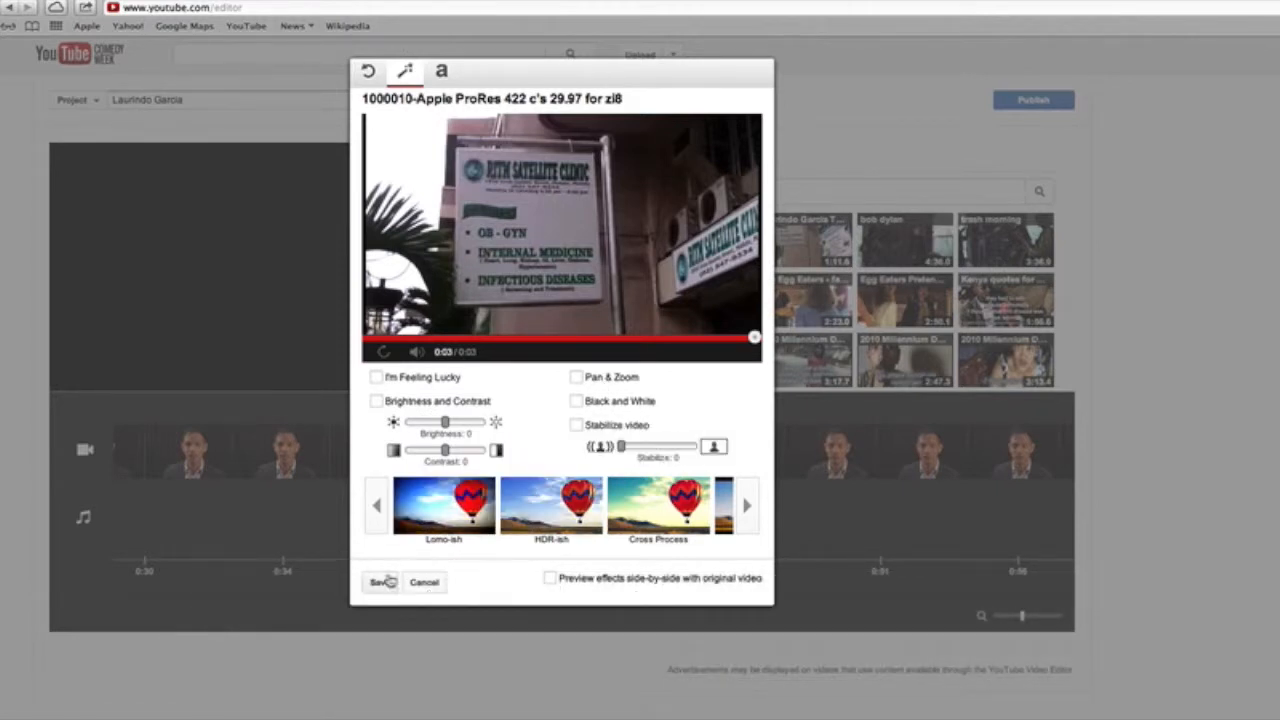
pyautogui.click(424, 584)
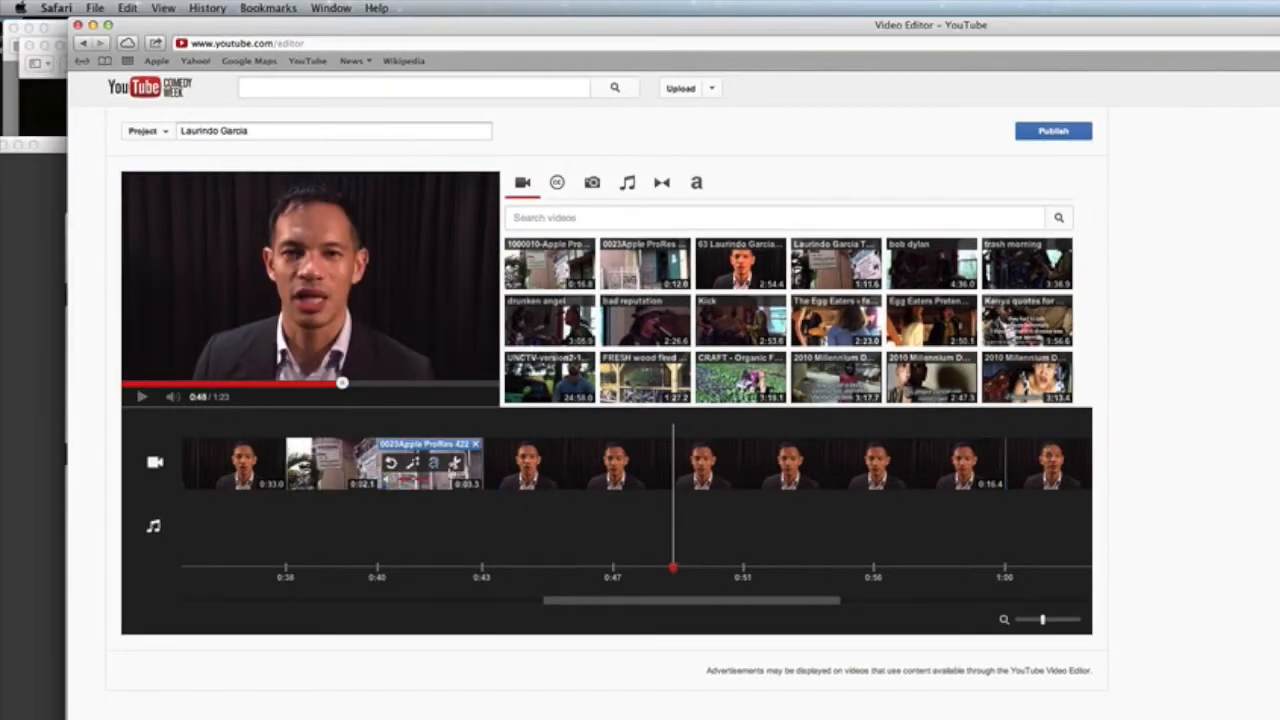
# Step: Cut off the opening of the interview clip that follows the B-roll shots
pyautogui.moveTo(560, 484)
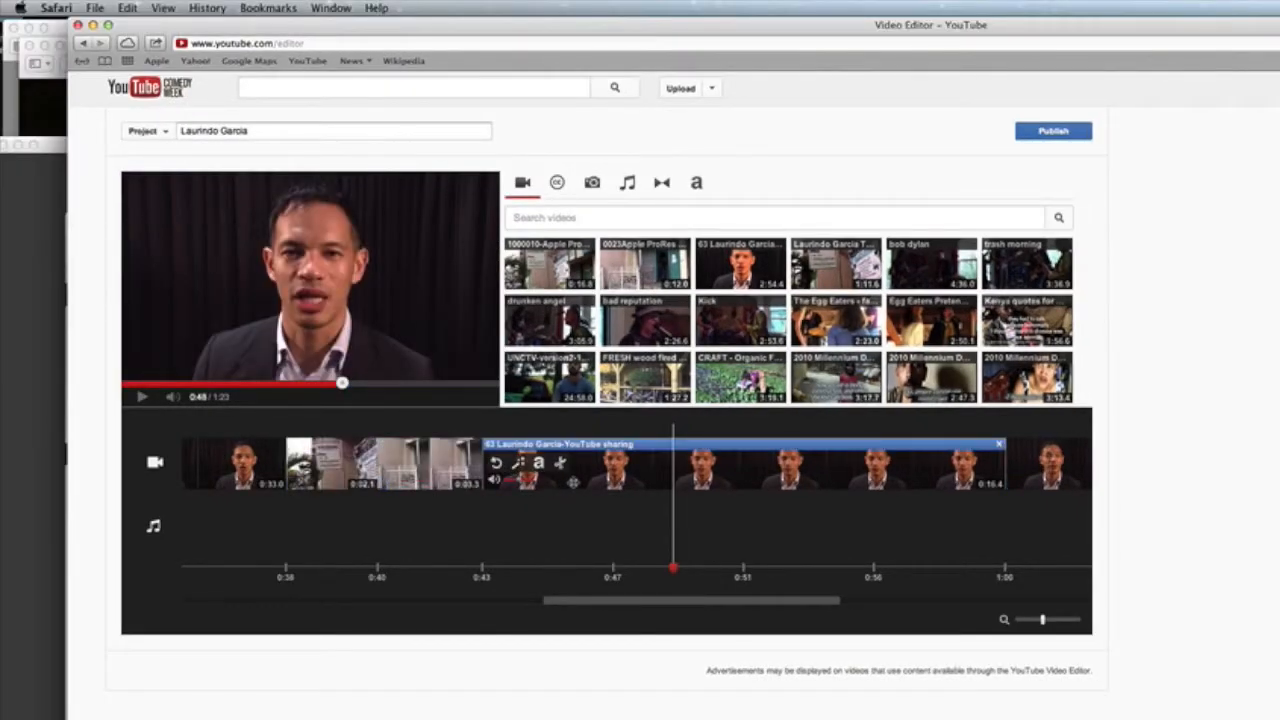
pyautogui.click(573, 482)
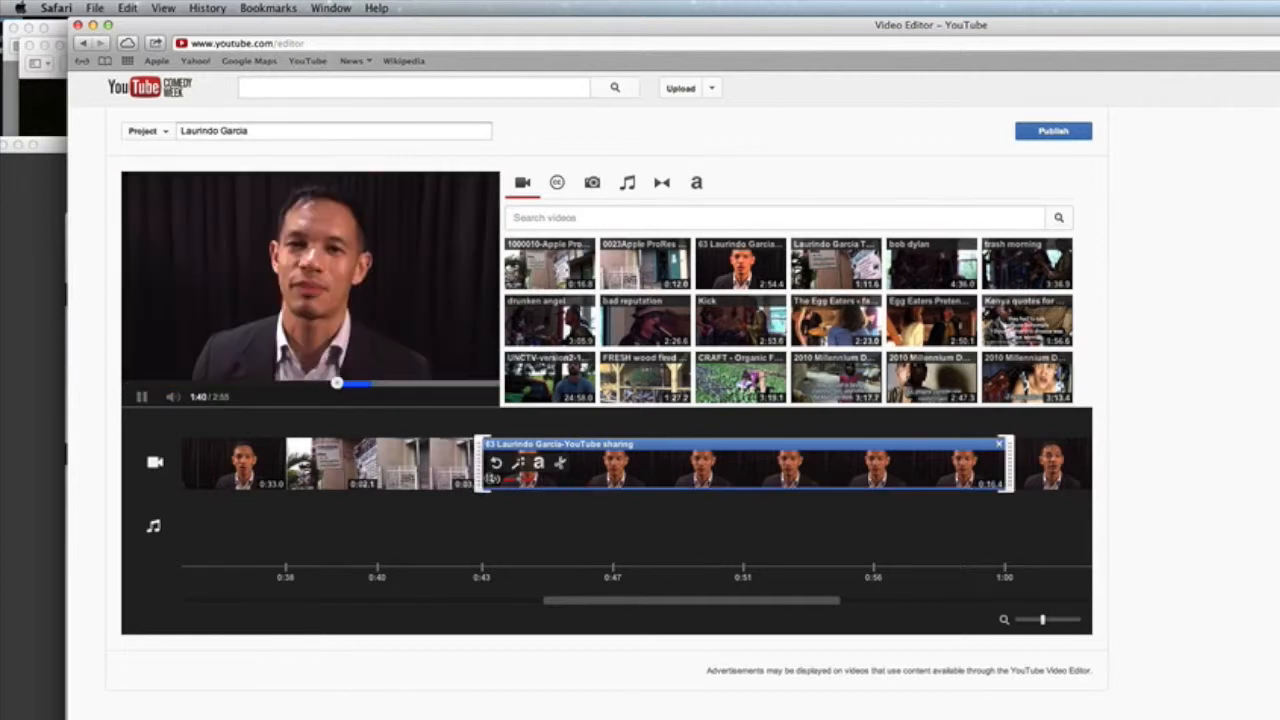
pyautogui.moveTo(479, 467); pyautogui.dragTo(570, 467)
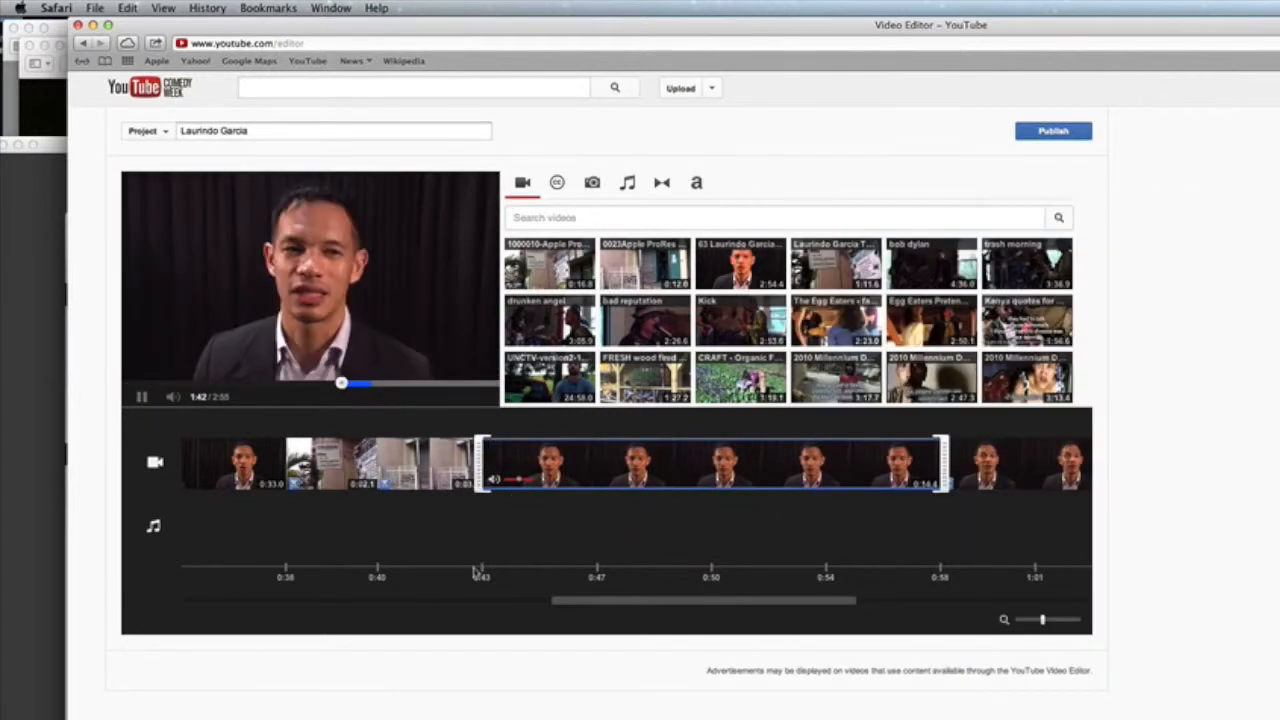
pyautogui.click(476, 572)
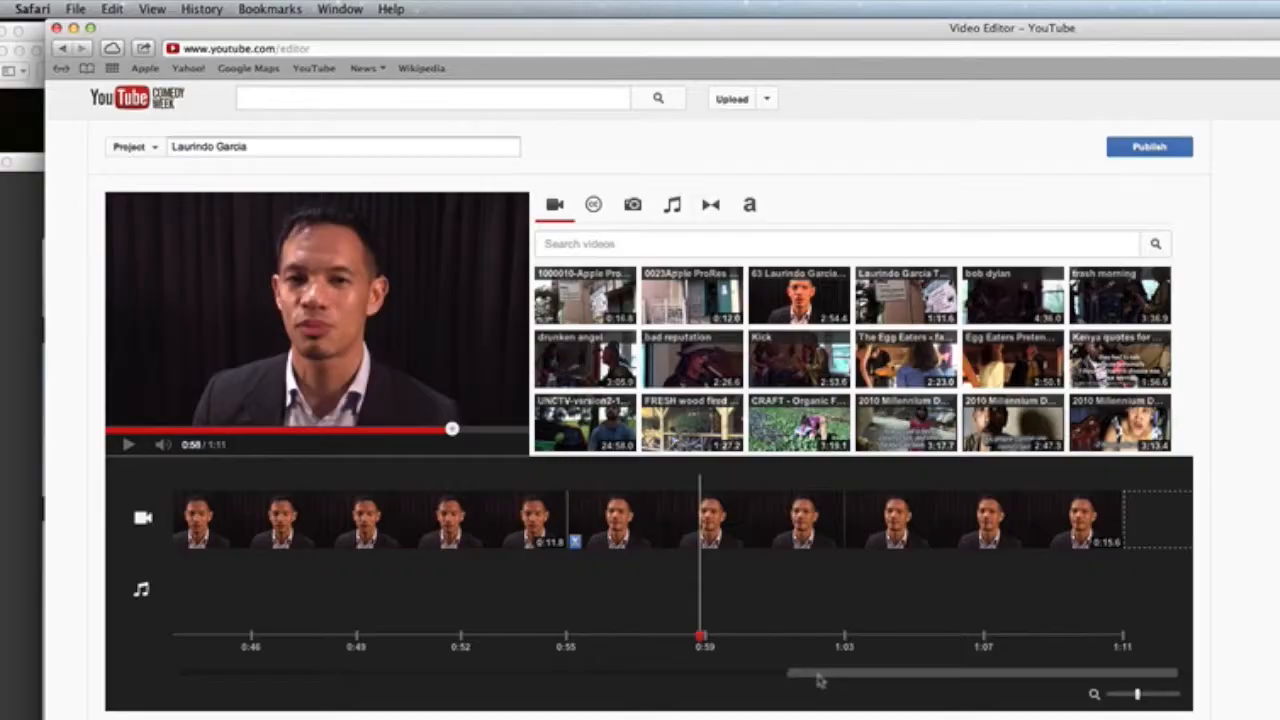
# Step: Scroll to the project's end and preview the ending from about 1:08
pyautogui.moveTo(840, 677); pyautogui.dragTo(912, 677)
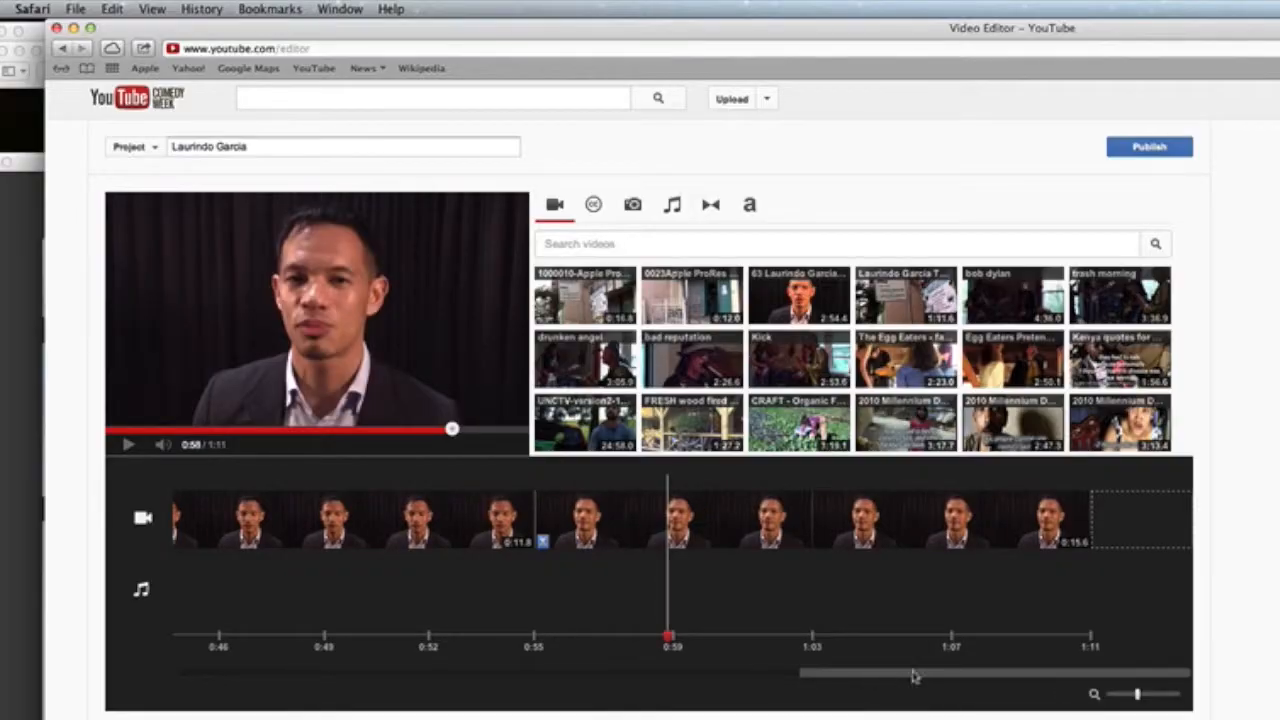
pyautogui.click(1024, 641)
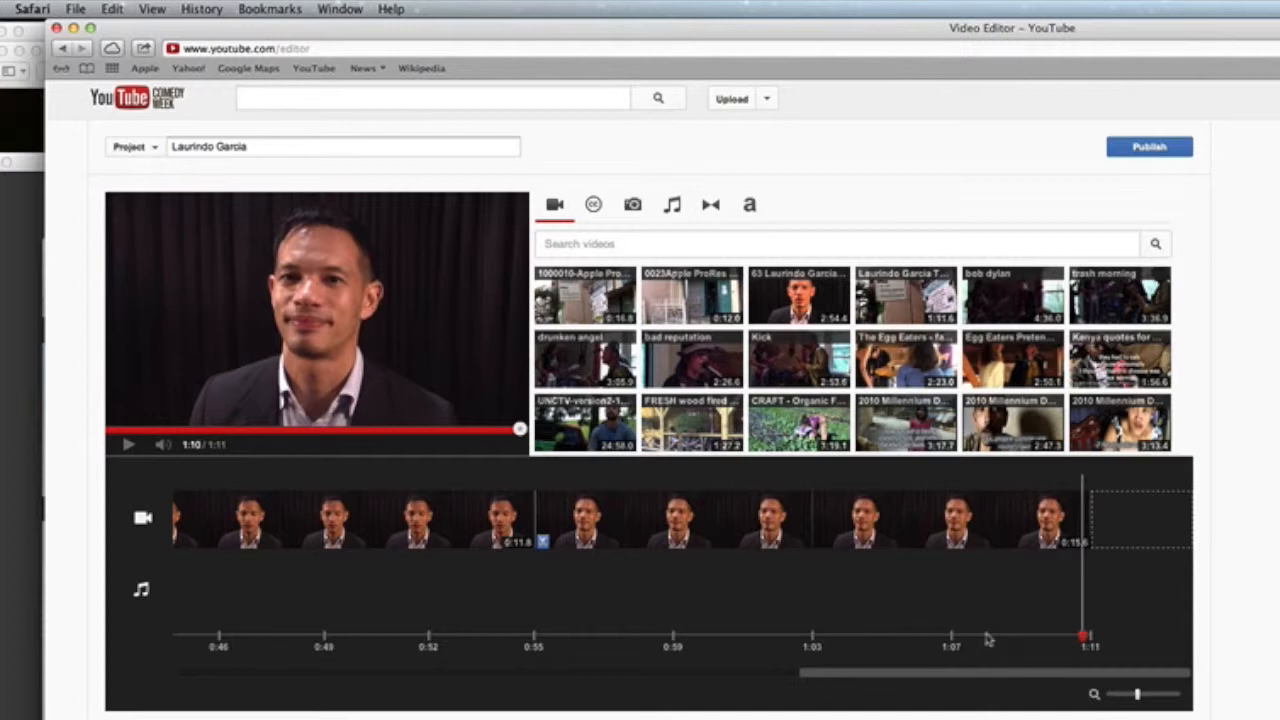
pyautogui.click(990, 640)
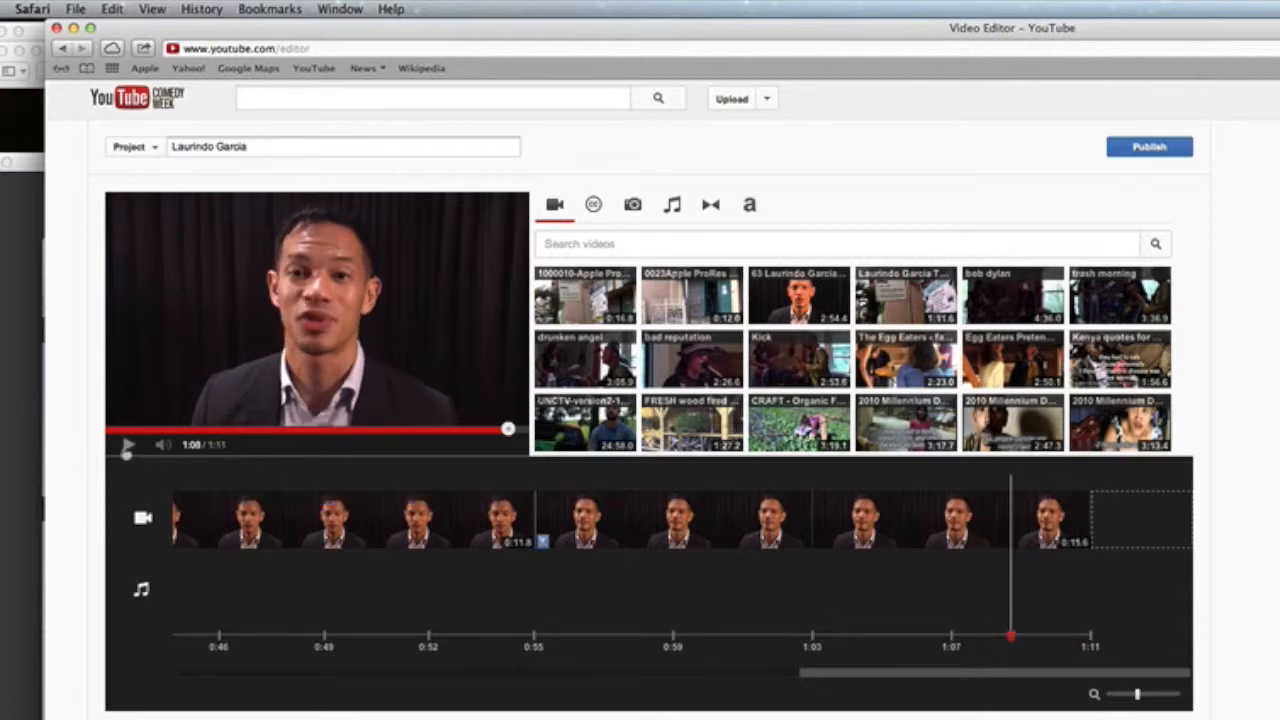
pyautogui.click(127, 445)
pyautogui.click(126, 447)
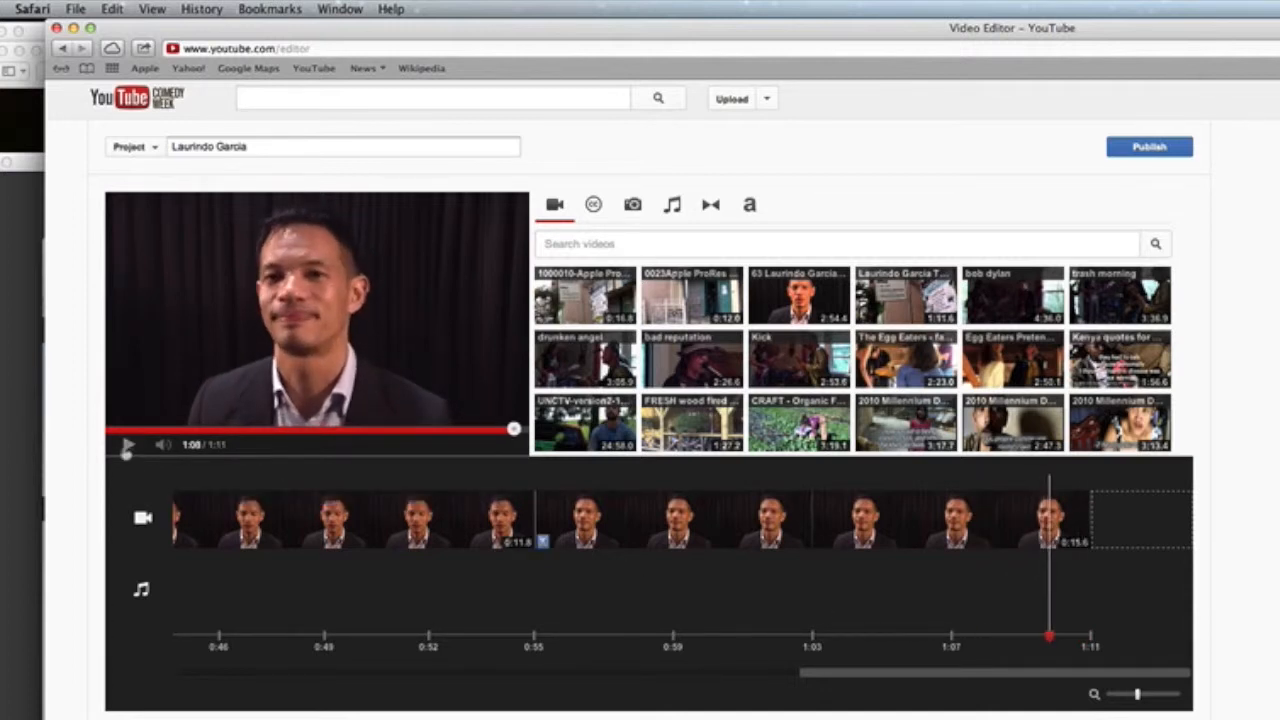
pyautogui.click(127, 447)
pyautogui.click(127, 448)
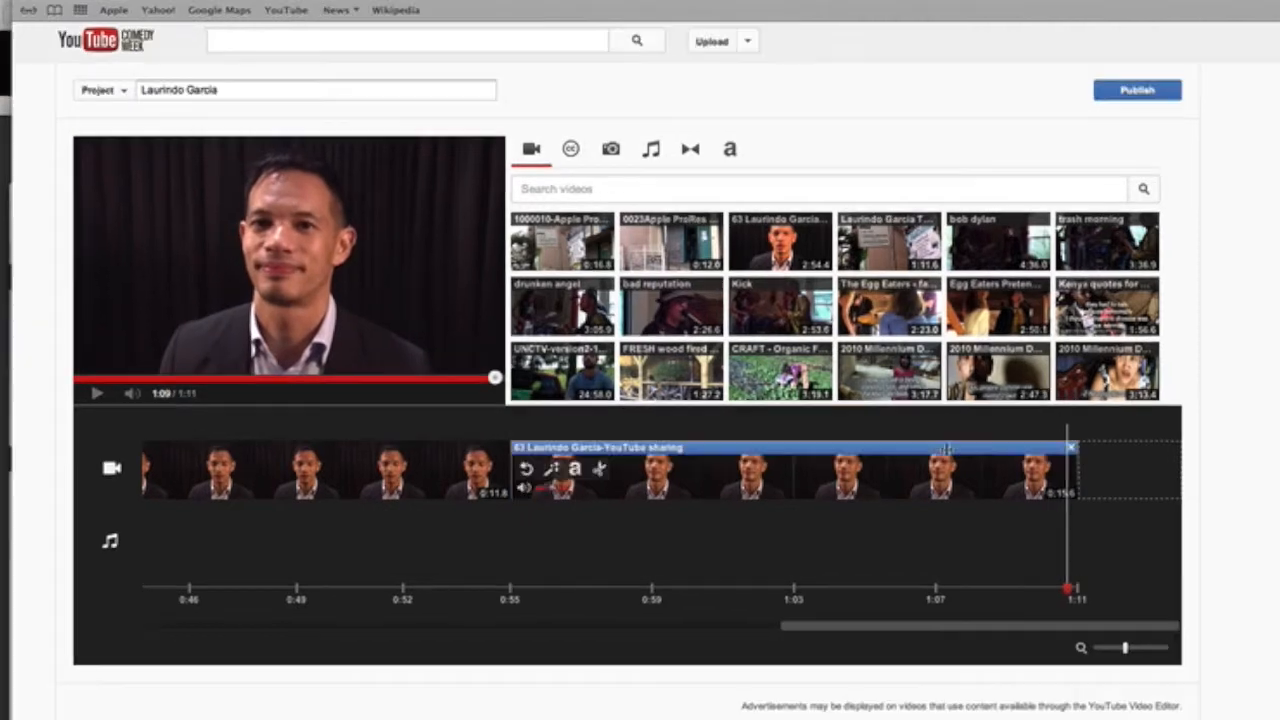
# Step: Trim the end off the last interview clip so the project runs 1:09, then replay the ending
pyautogui.click(1076, 474)
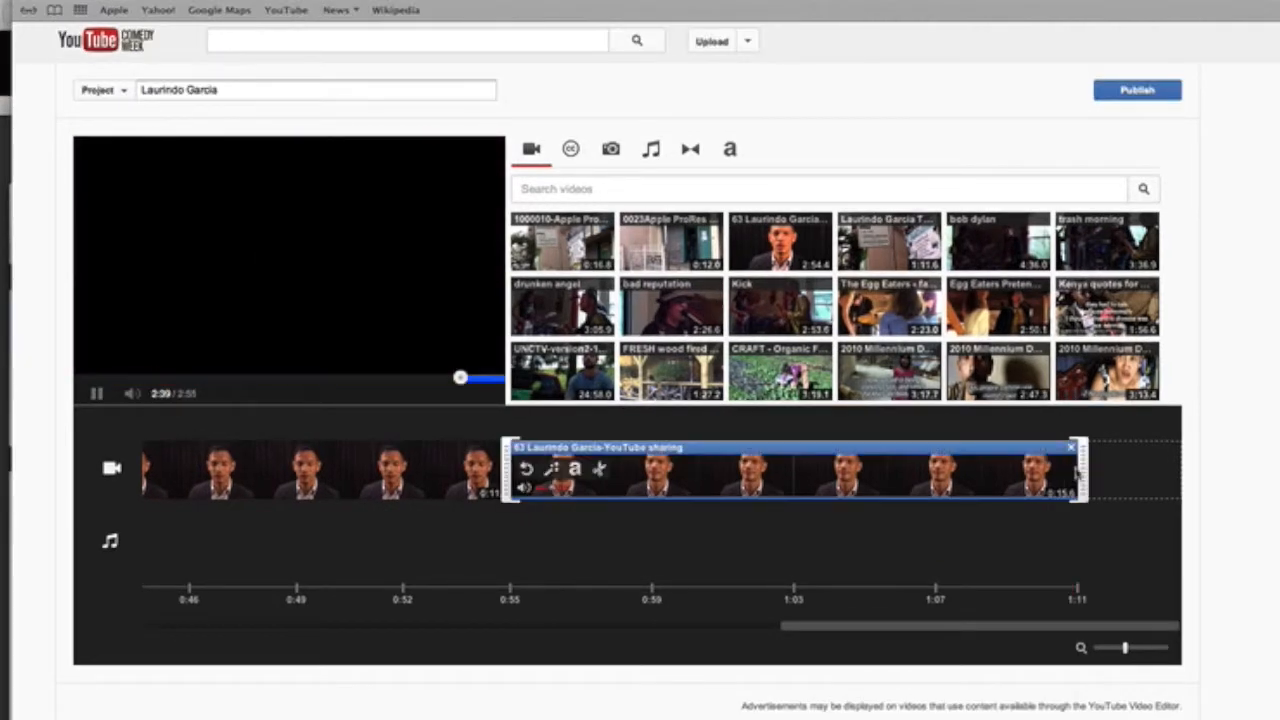
pyautogui.moveTo(1076, 474); pyautogui.dragTo(1042, 478)
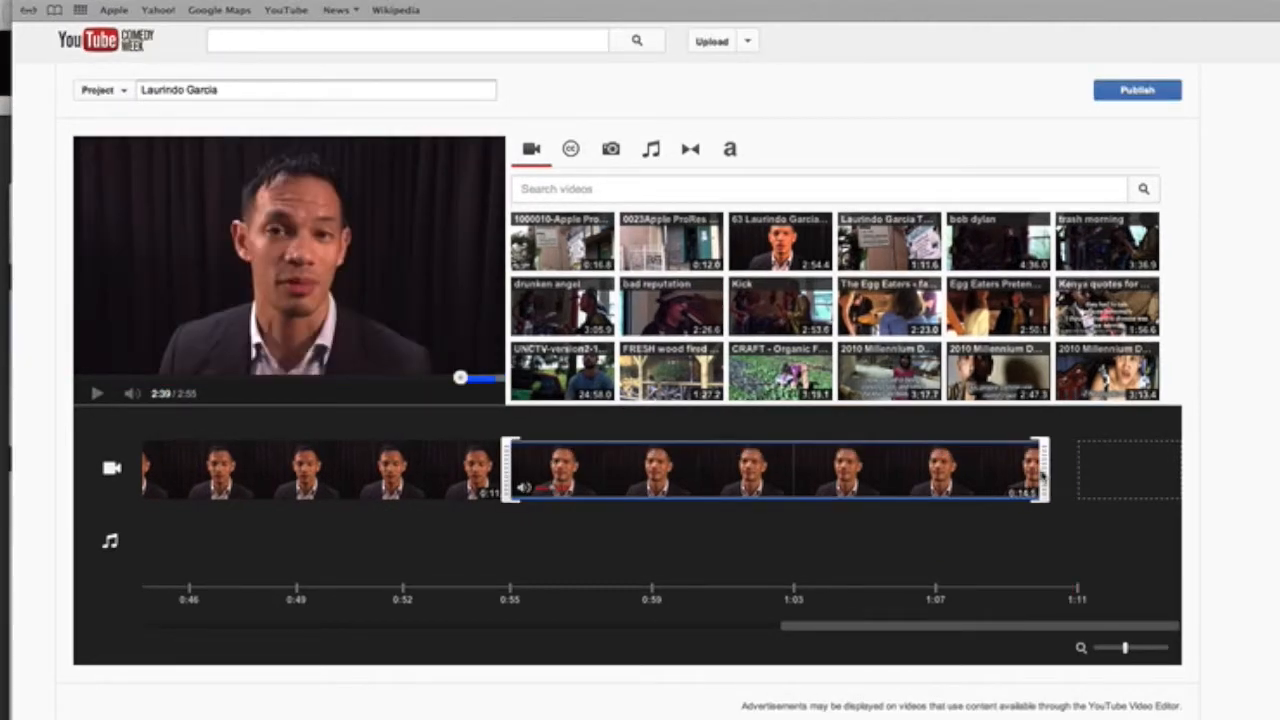
pyautogui.click(994, 586)
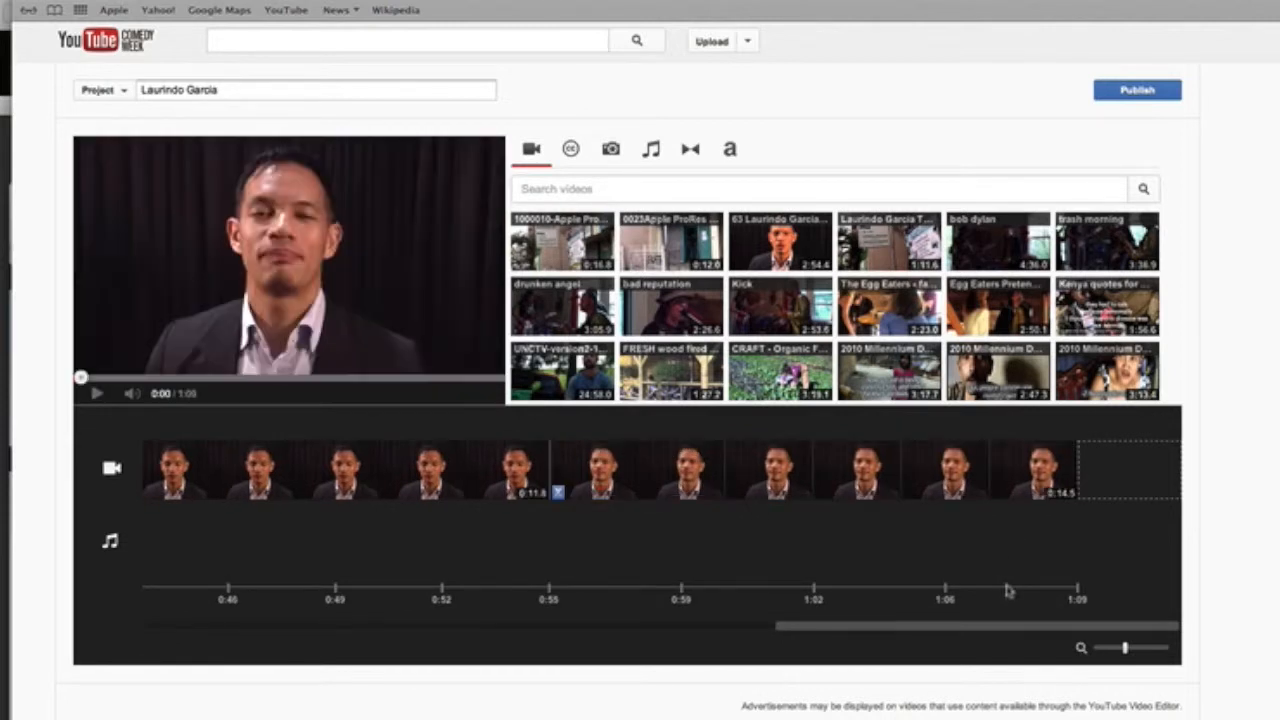
pyautogui.click(1006, 588)
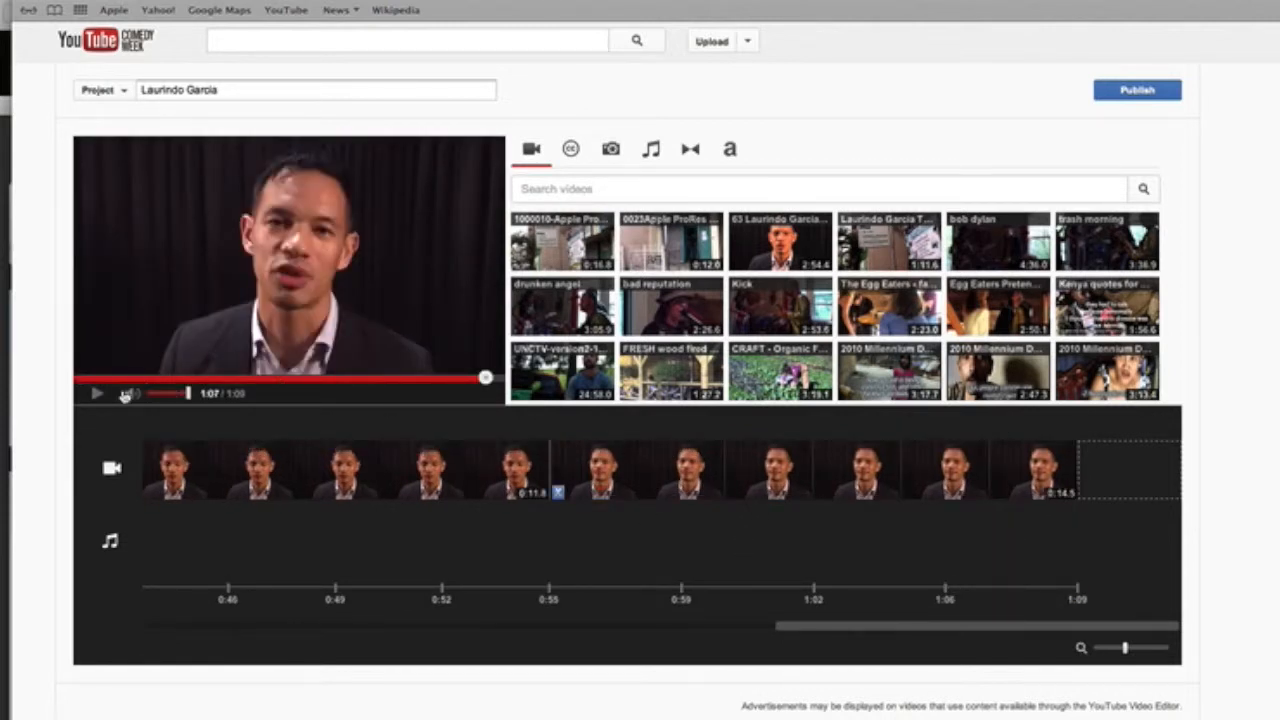
pyautogui.click(97, 394)
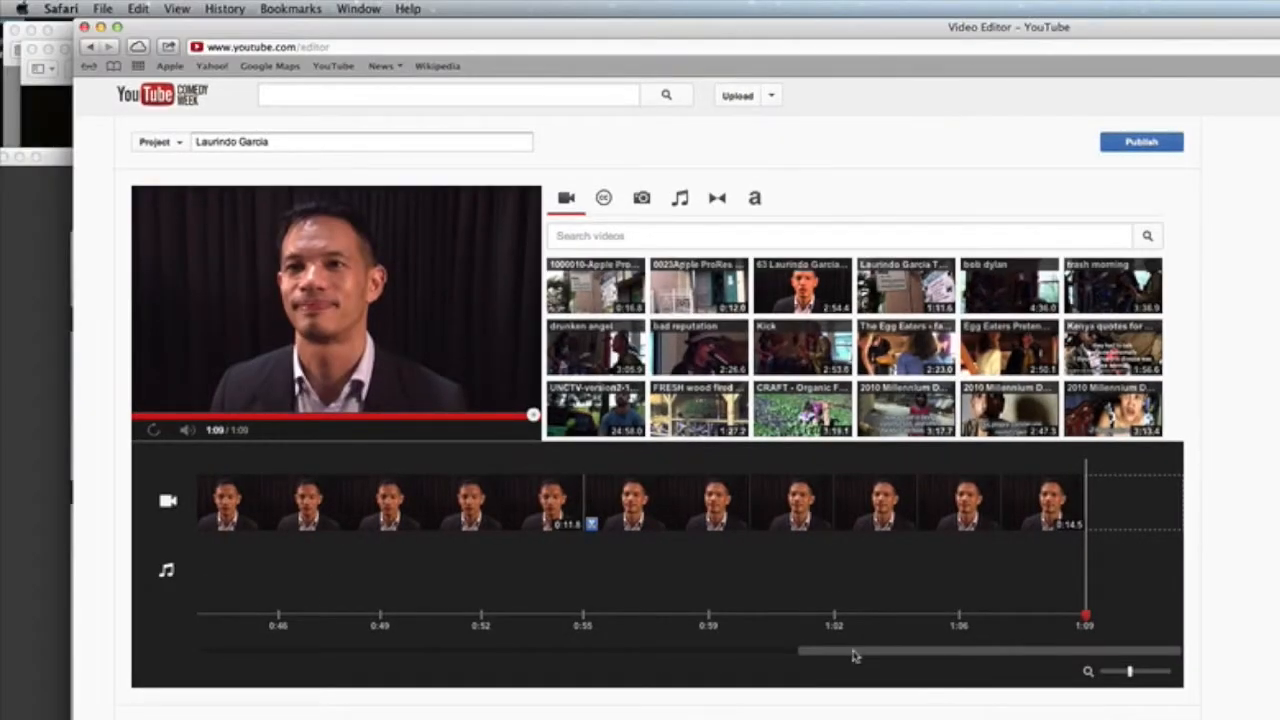
# Step: Scroll the timeline back to the start and show the transitions library (Crossfade, Color fade, Wipe)
pyautogui.moveTo(855, 655); pyautogui.dragTo(226, 653)
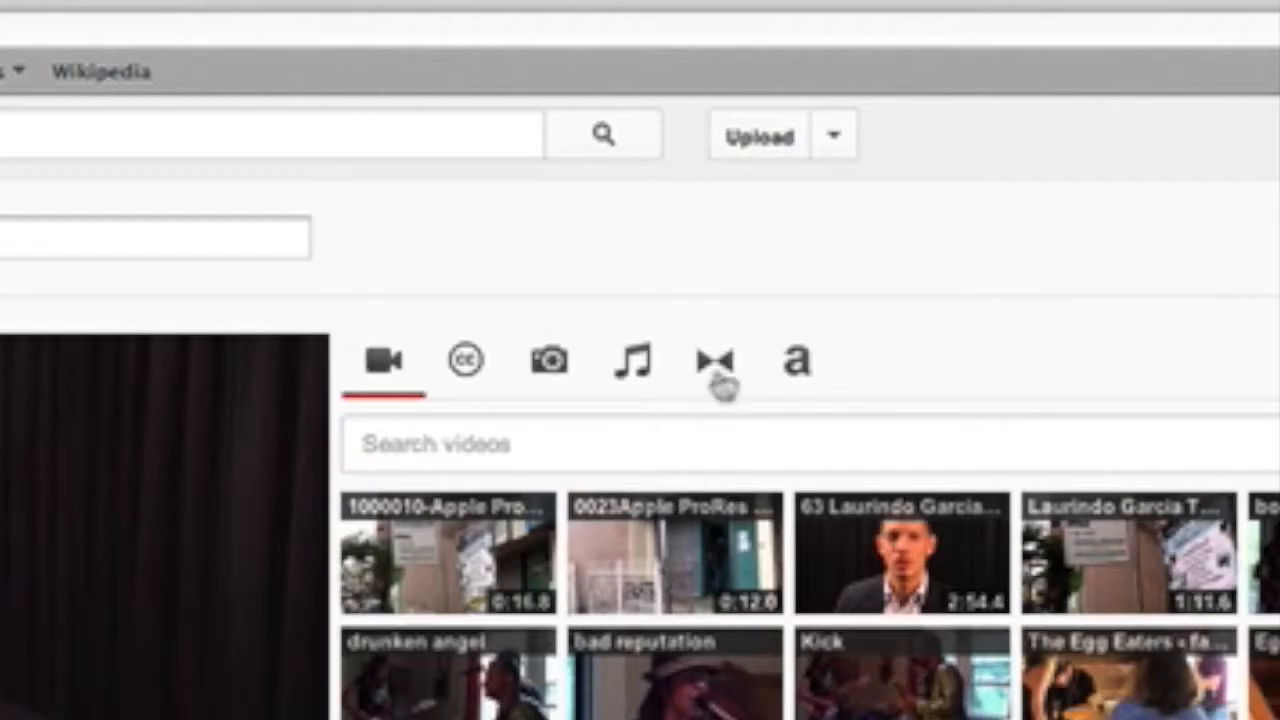
pyautogui.click(717, 368)
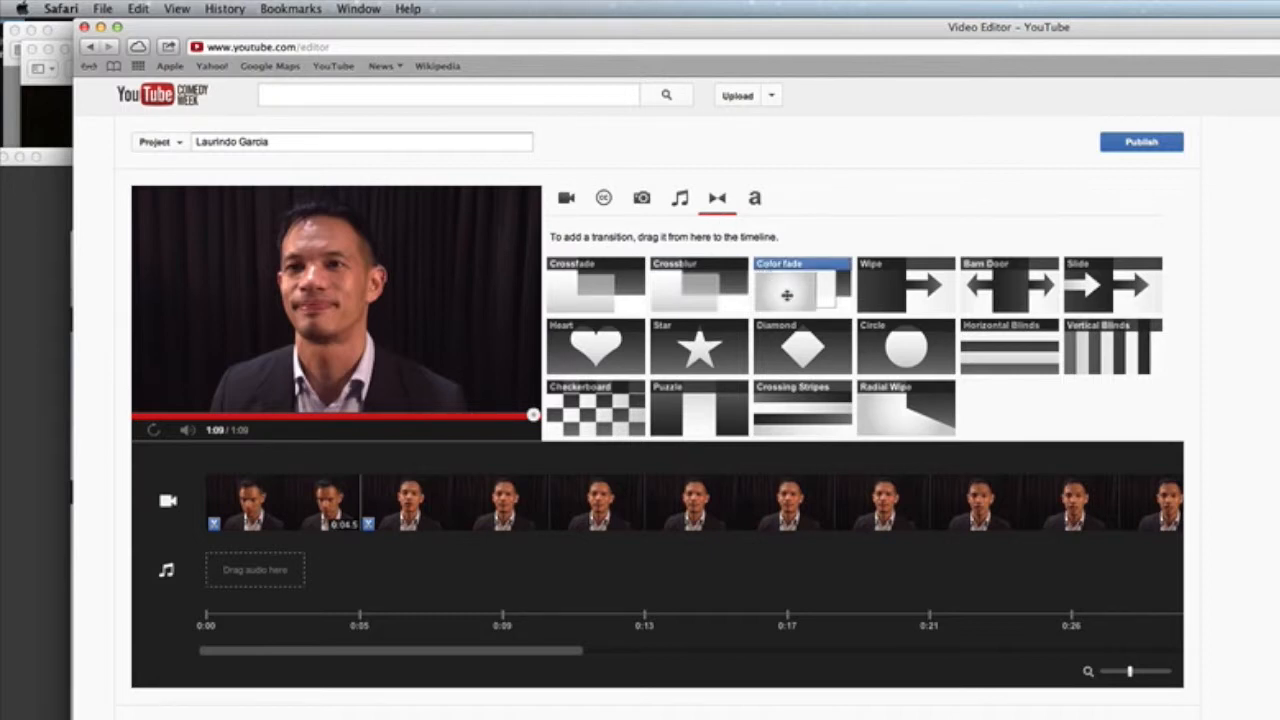
# Step: Drop a Color fade after the first interview clip and shorten it to about 0:01.3
pyautogui.moveTo(791, 289); pyautogui.dragTo(366, 497)
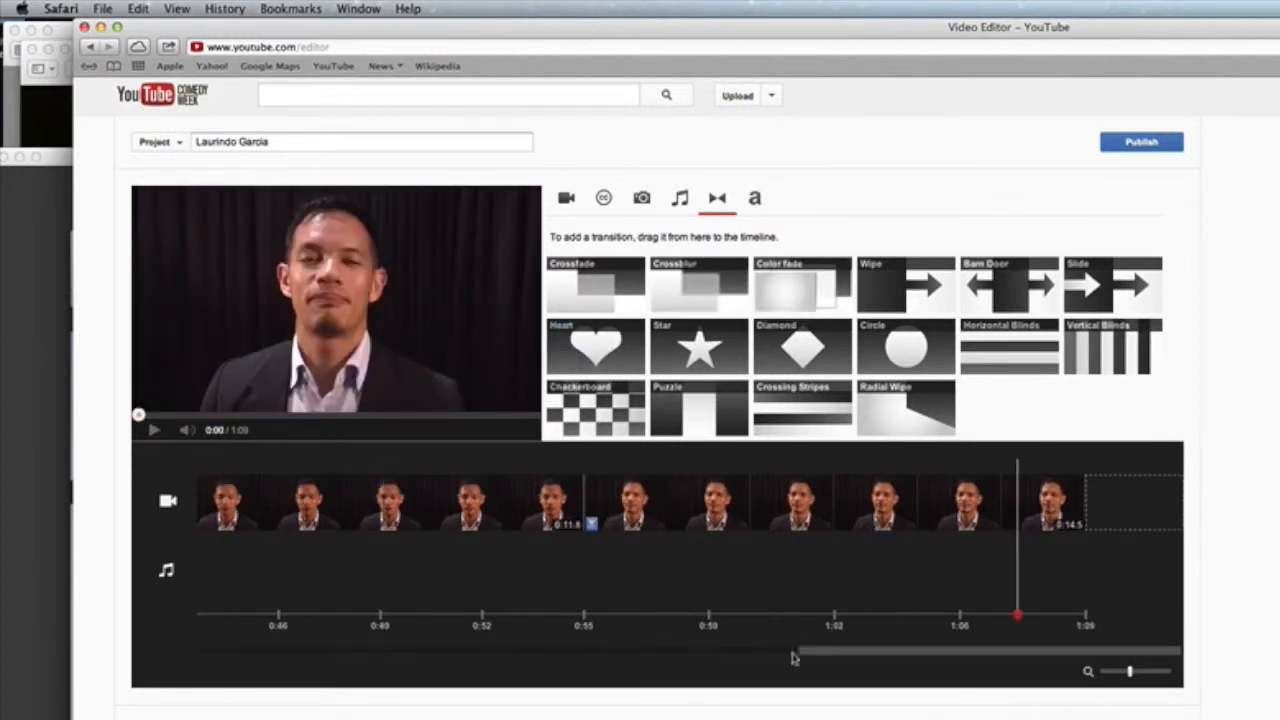
pyautogui.moveTo(831, 653); pyautogui.dragTo(234, 656)
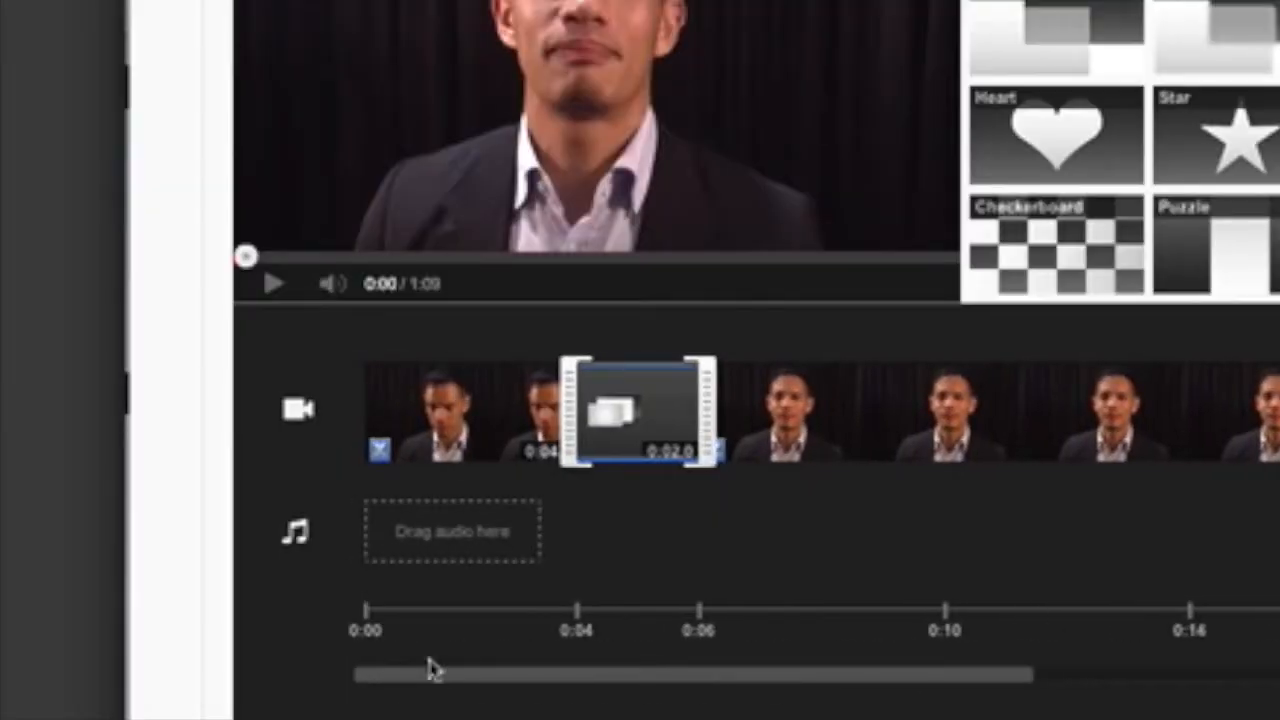
pyautogui.moveTo(580, 402)
pyautogui.moveTo(568, 404); pyautogui.dragTo(614, 405)
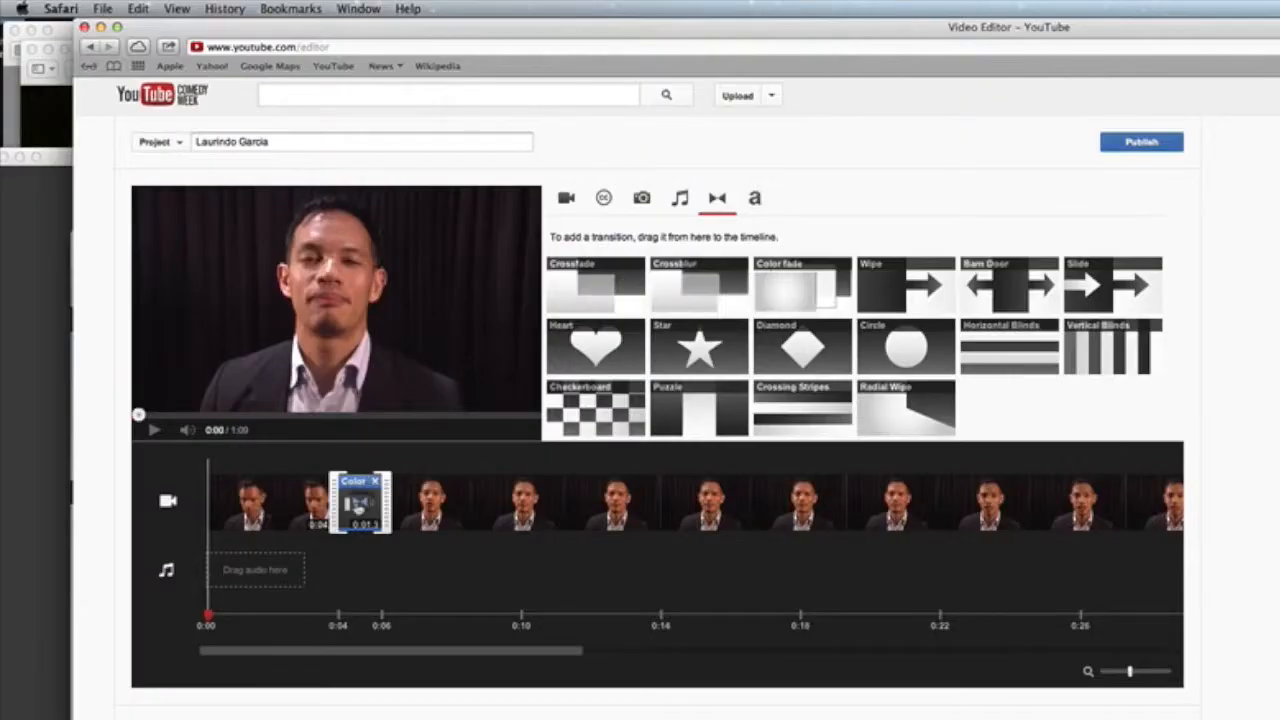
pyautogui.click(358, 508)
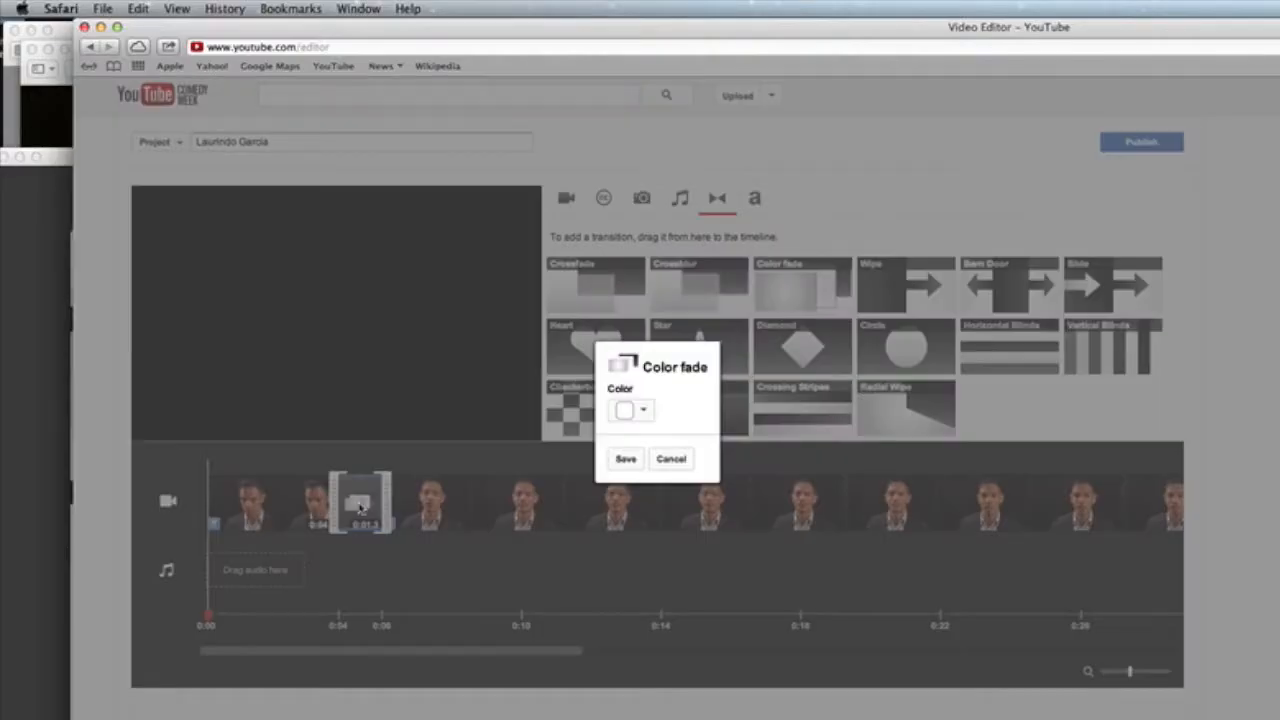
# Step: Make the first Color fade fade through black and preview it from 0:03
pyautogui.click(640, 411)
pyautogui.click(731, 450)
pyautogui.click(623, 462)
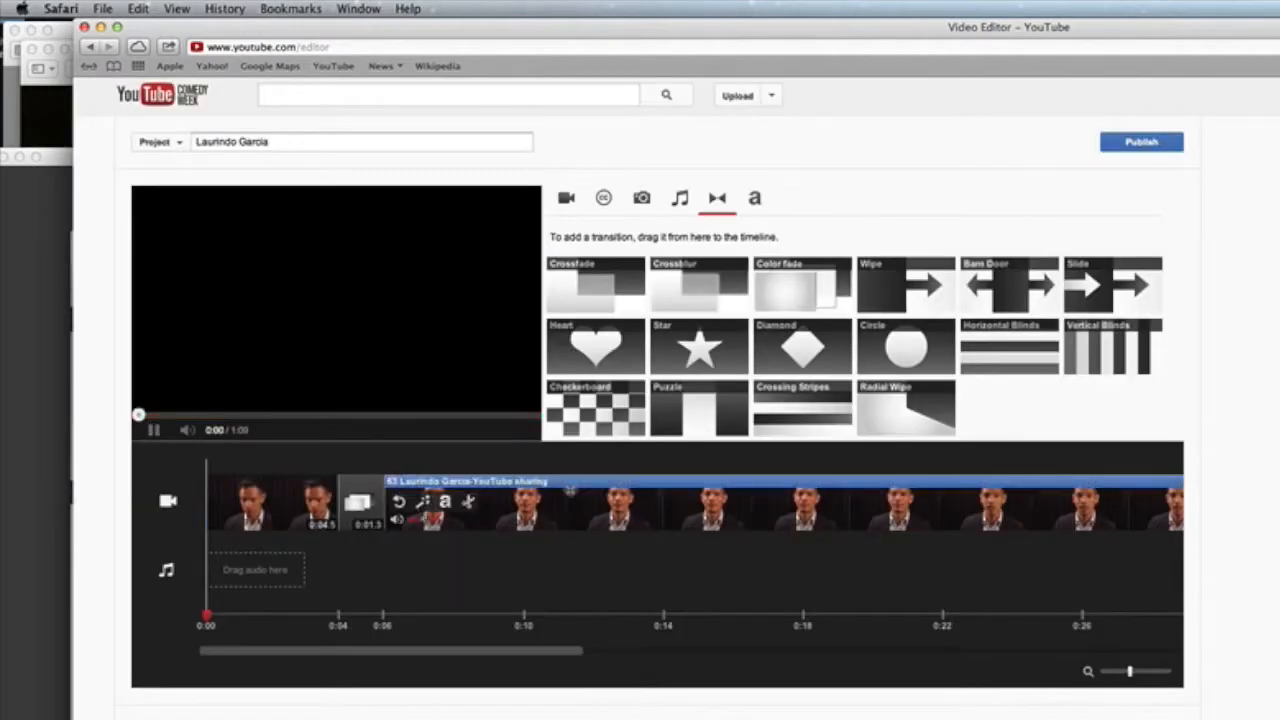
pyautogui.click(316, 613)
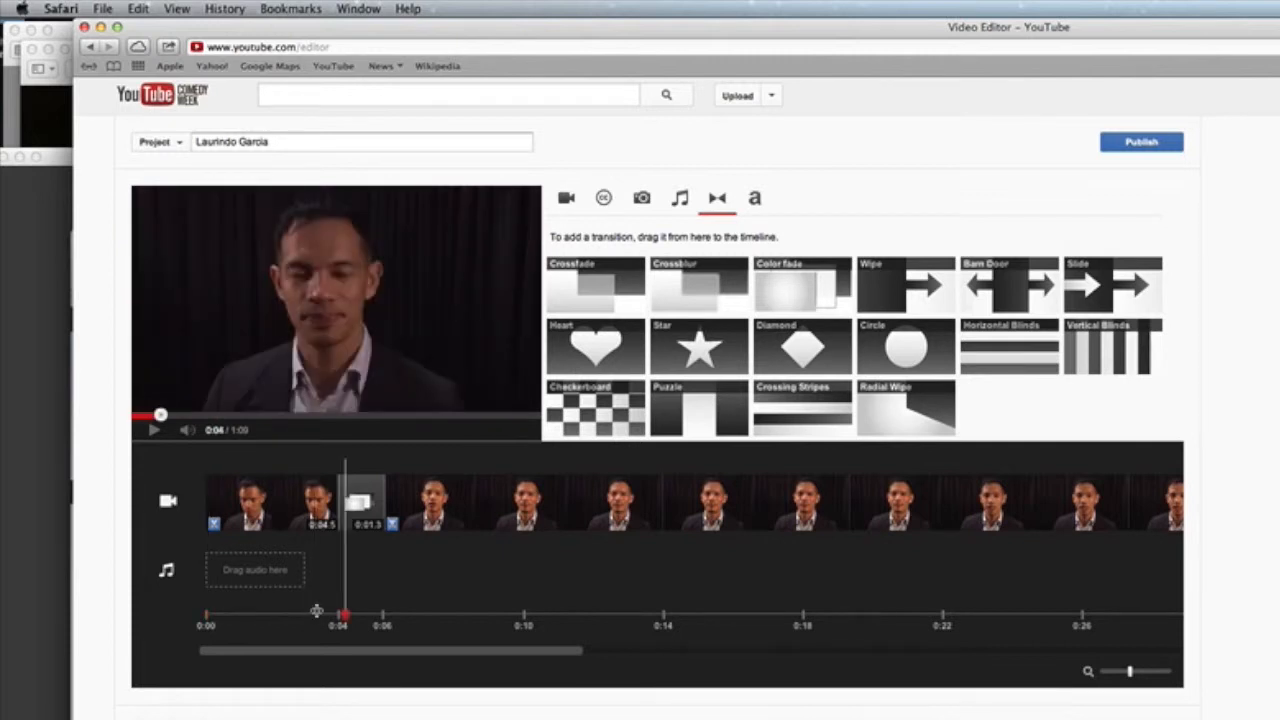
pyautogui.click(305, 615)
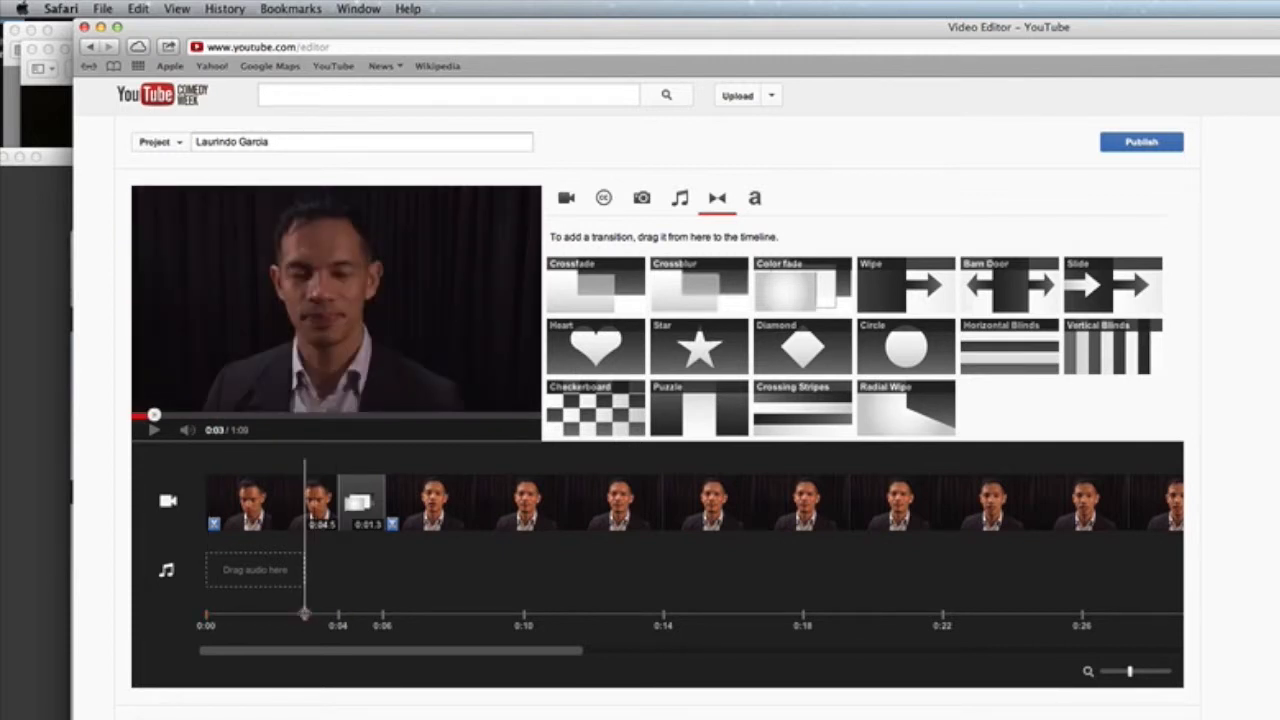
pyautogui.click(154, 430)
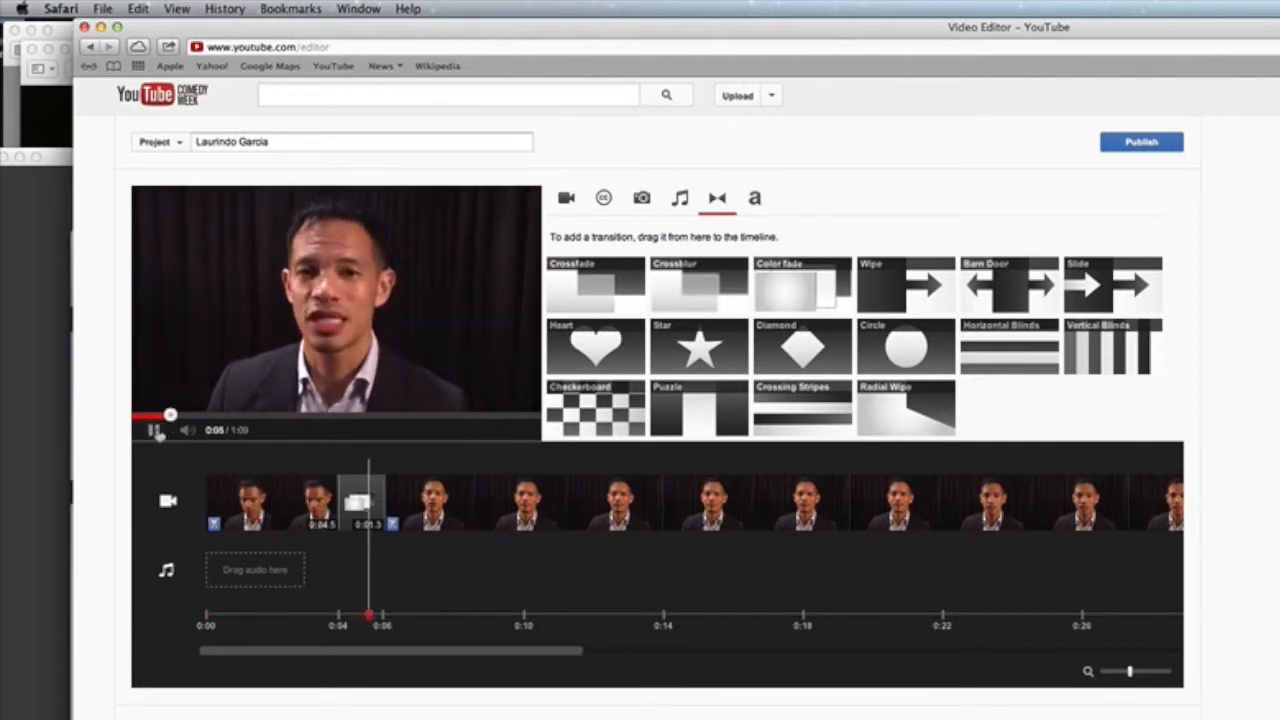
pyautogui.click(158, 432)
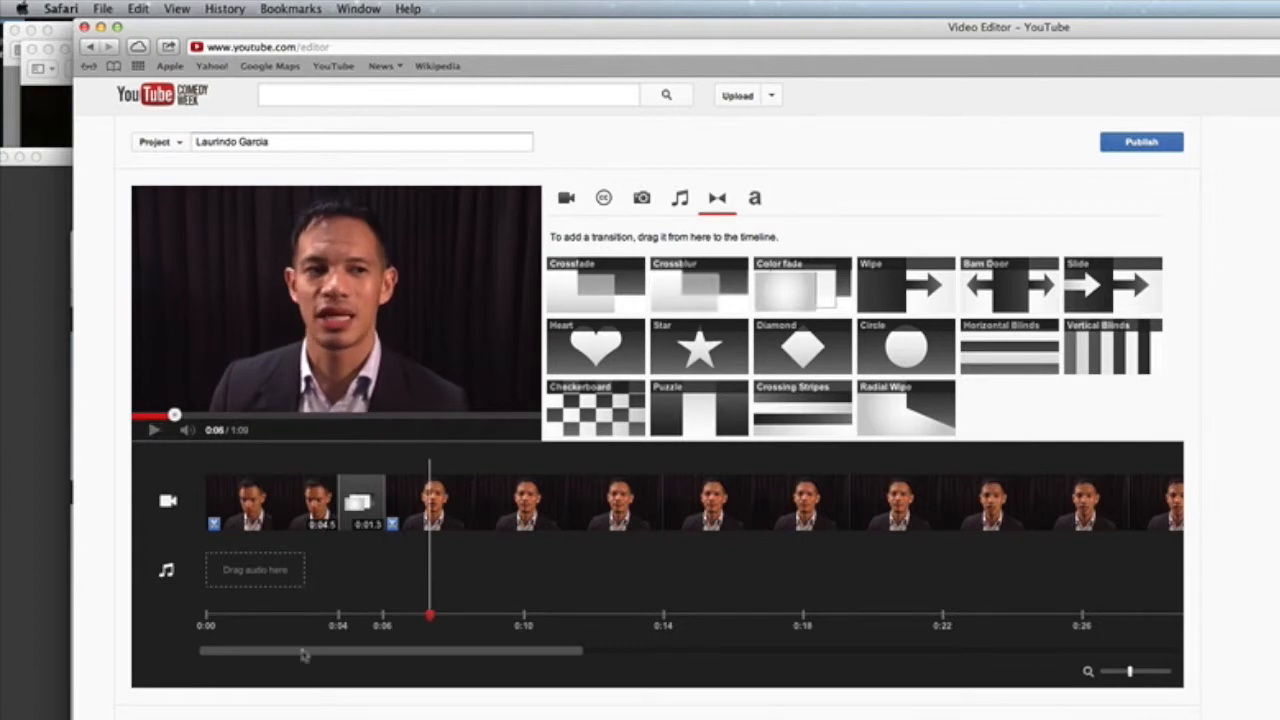
# Step: Add a second Color fade, about 0:02.0 long, just before the first B-roll shot near 0:37
pyautogui.moveTo(304, 654); pyautogui.dragTo(370, 657)
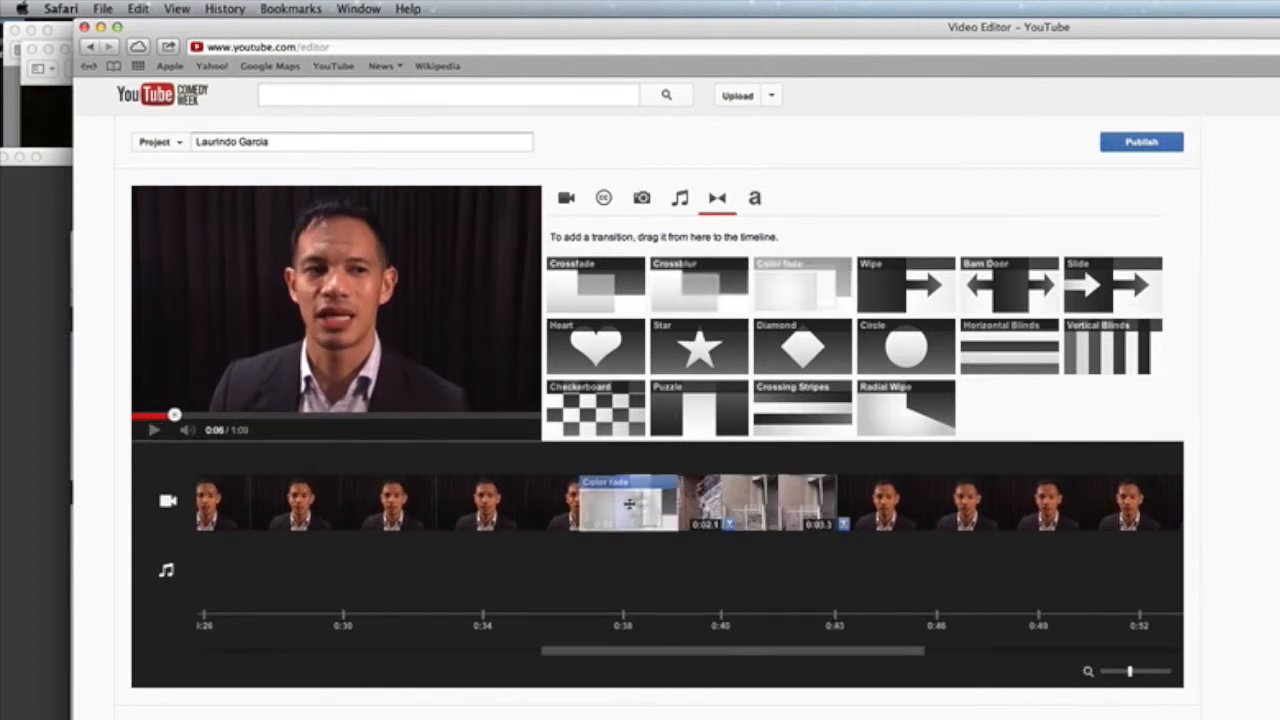
pyautogui.moveTo(627, 500); pyautogui.dragTo(626, 507)
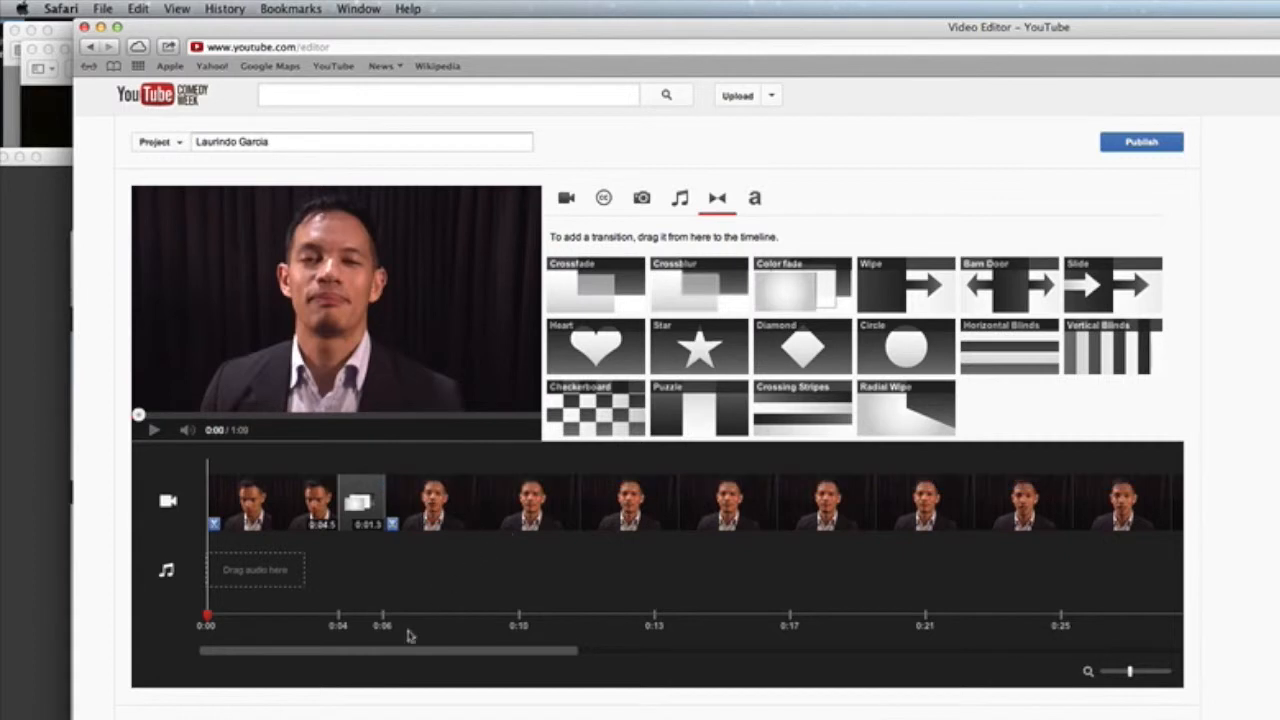
pyautogui.moveTo(400, 657); pyautogui.dragTo(619, 640)
# Step: Shorten the second Color fade and set its colour to black
pyautogui.moveTo(640, 481)
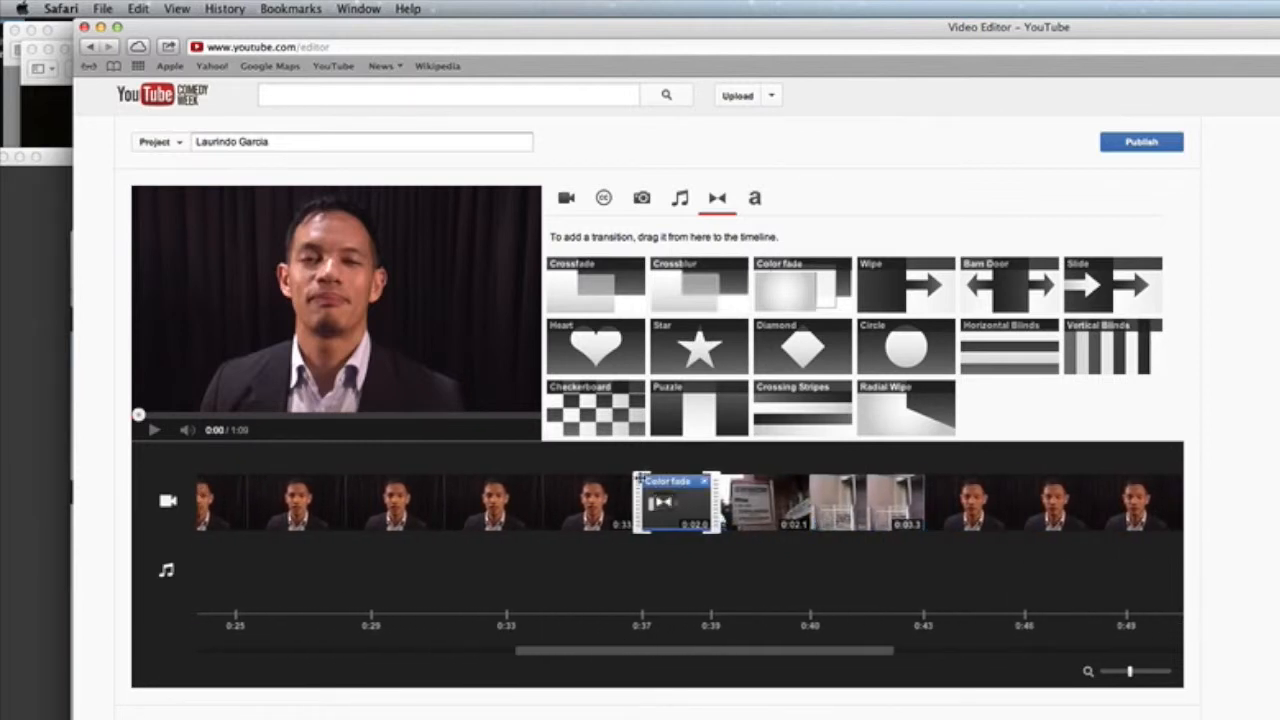
pyautogui.moveTo(636, 497); pyautogui.dragTo(668, 498)
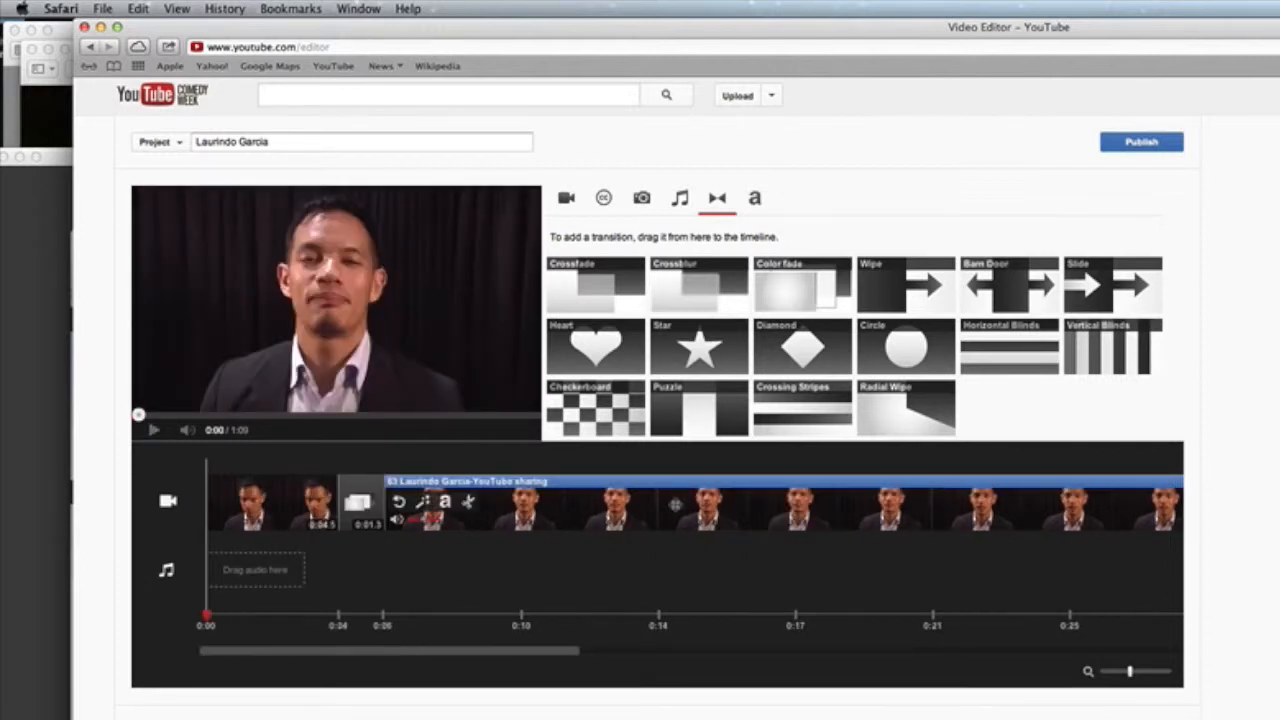
pyautogui.click(674, 506)
pyautogui.moveTo(386, 651); pyautogui.dragTo(688, 663)
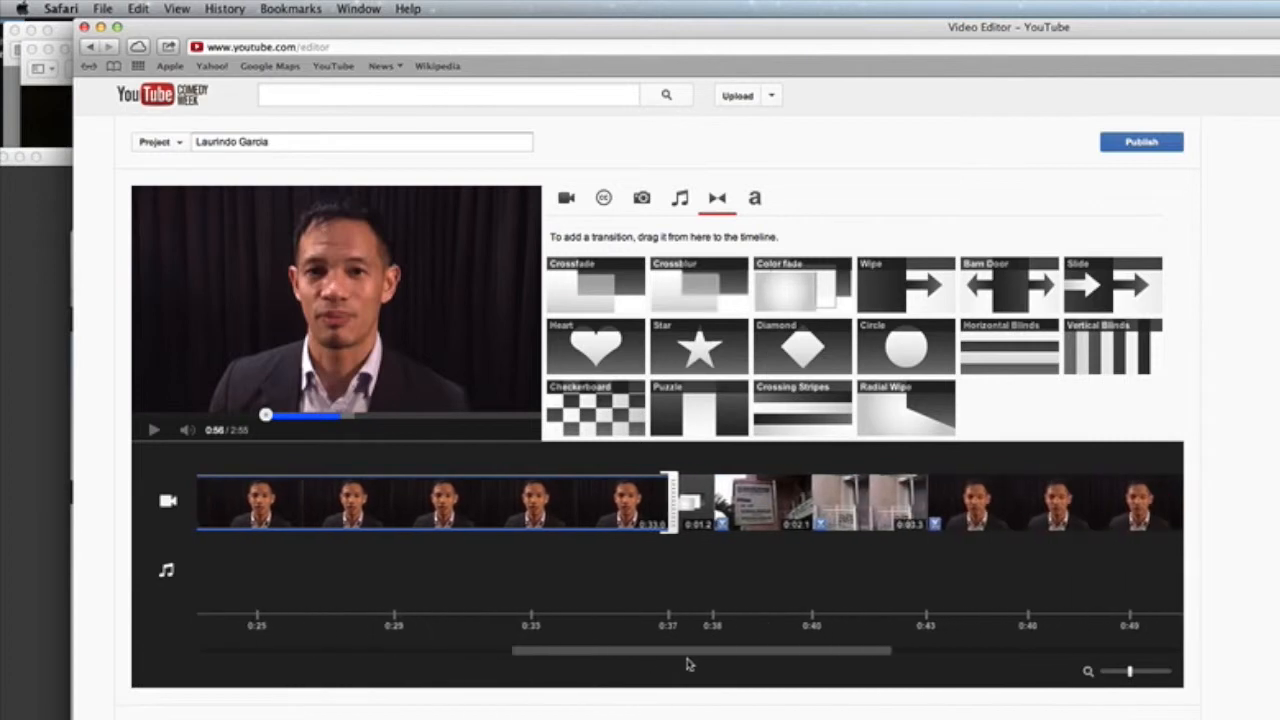
pyautogui.click(698, 511)
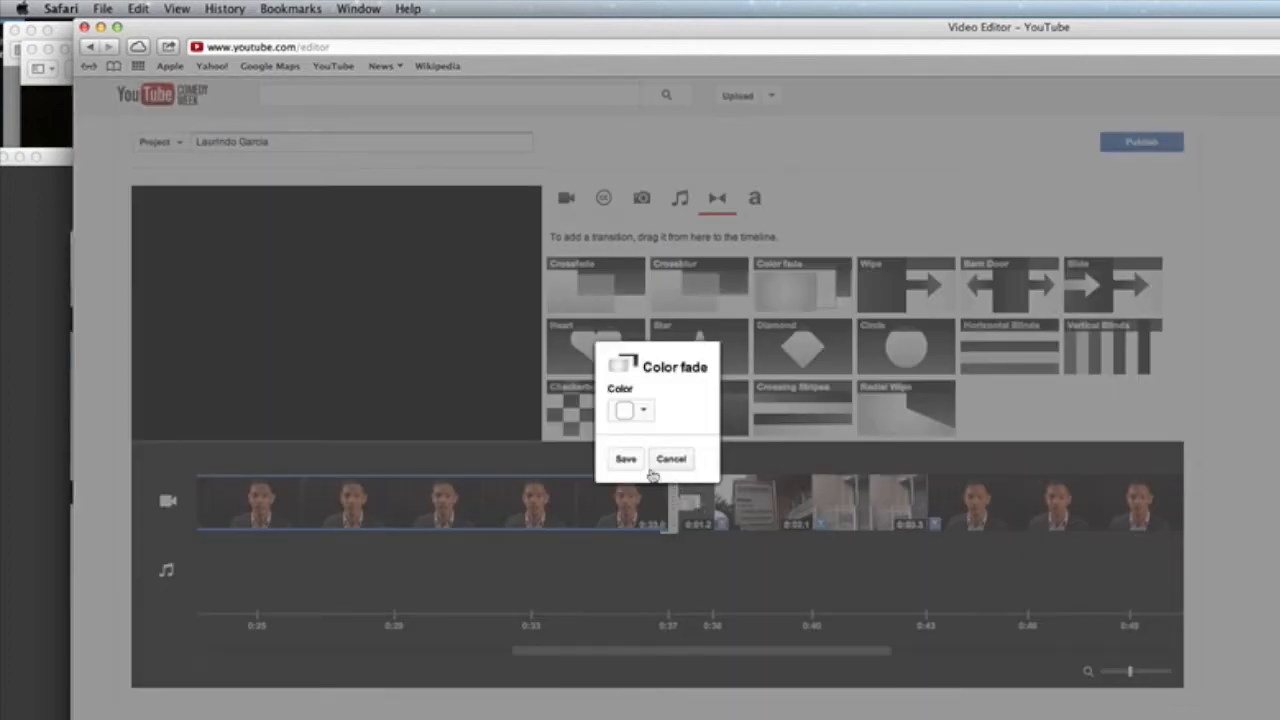
pyautogui.click(646, 412)
pyautogui.click(729, 449)
pyautogui.click(622, 458)
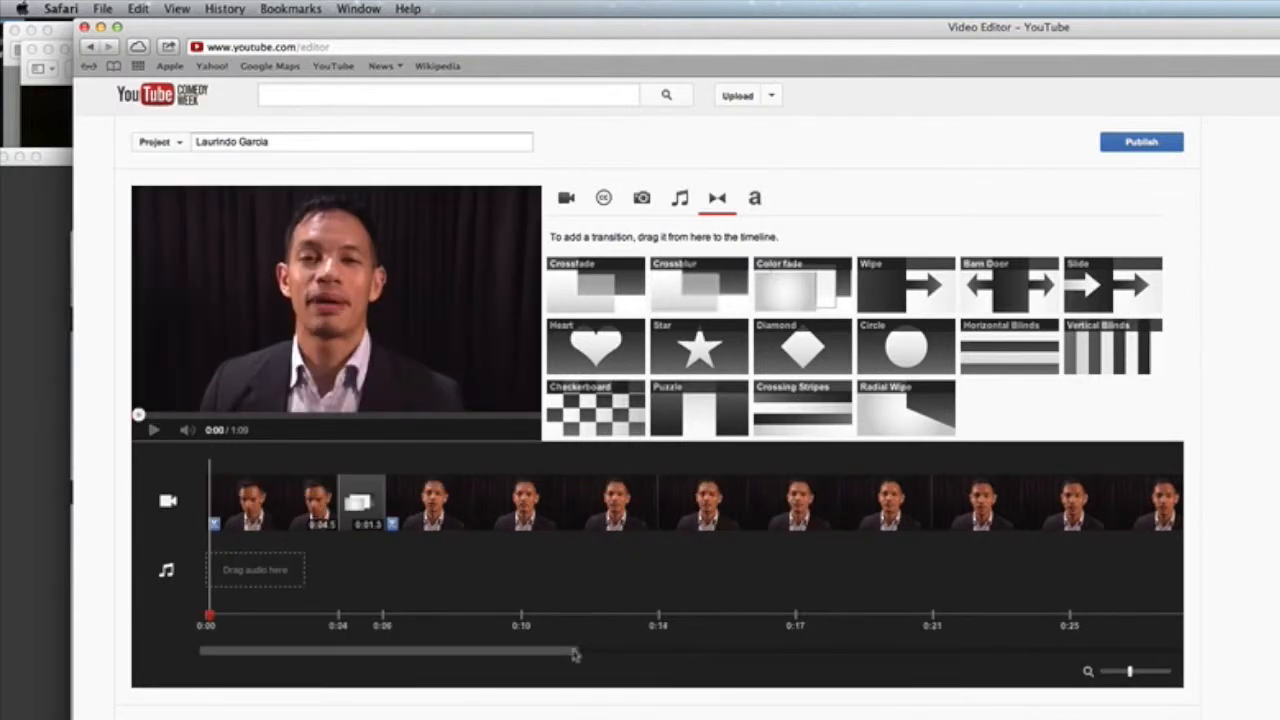
# Step: Add a Color fade after the street shots, shortened to 1.2 seconds, with black colour
pyautogui.moveTo(512, 654); pyautogui.dragTo(910, 670)
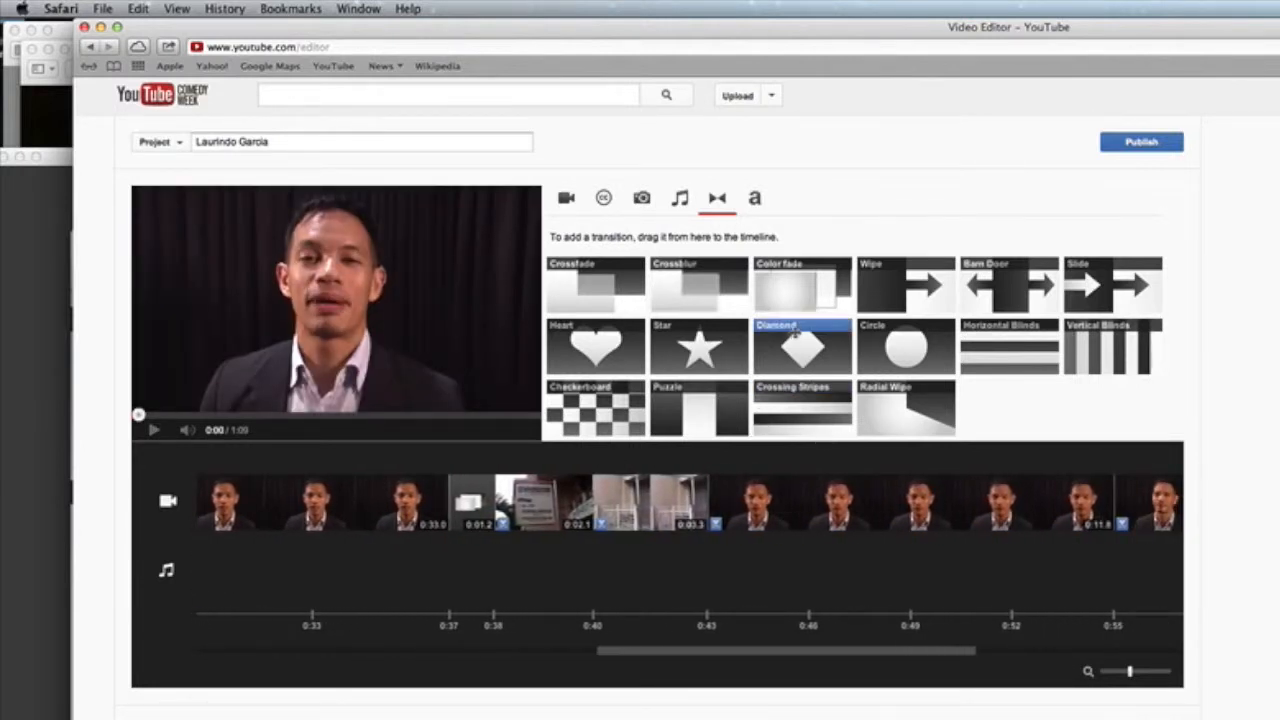
pyautogui.moveTo(794, 289); pyautogui.dragTo(712, 510)
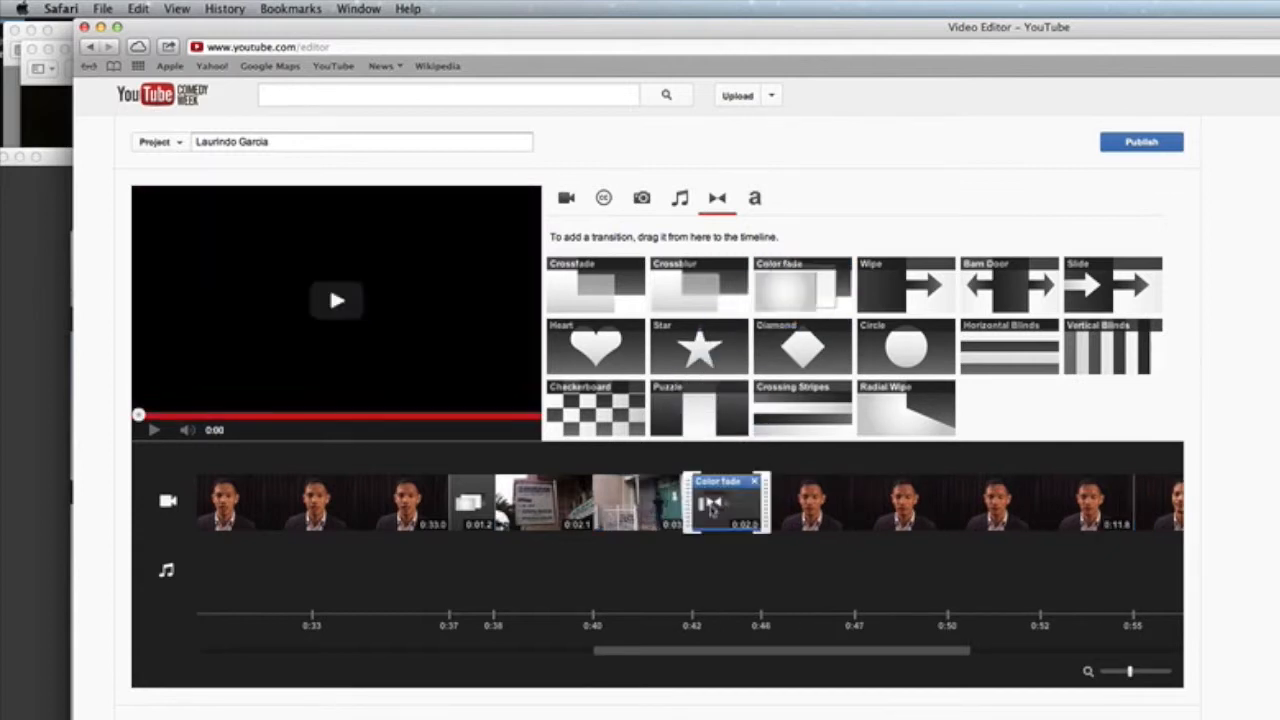
pyautogui.moveTo(490, 652); pyautogui.dragTo(878, 669)
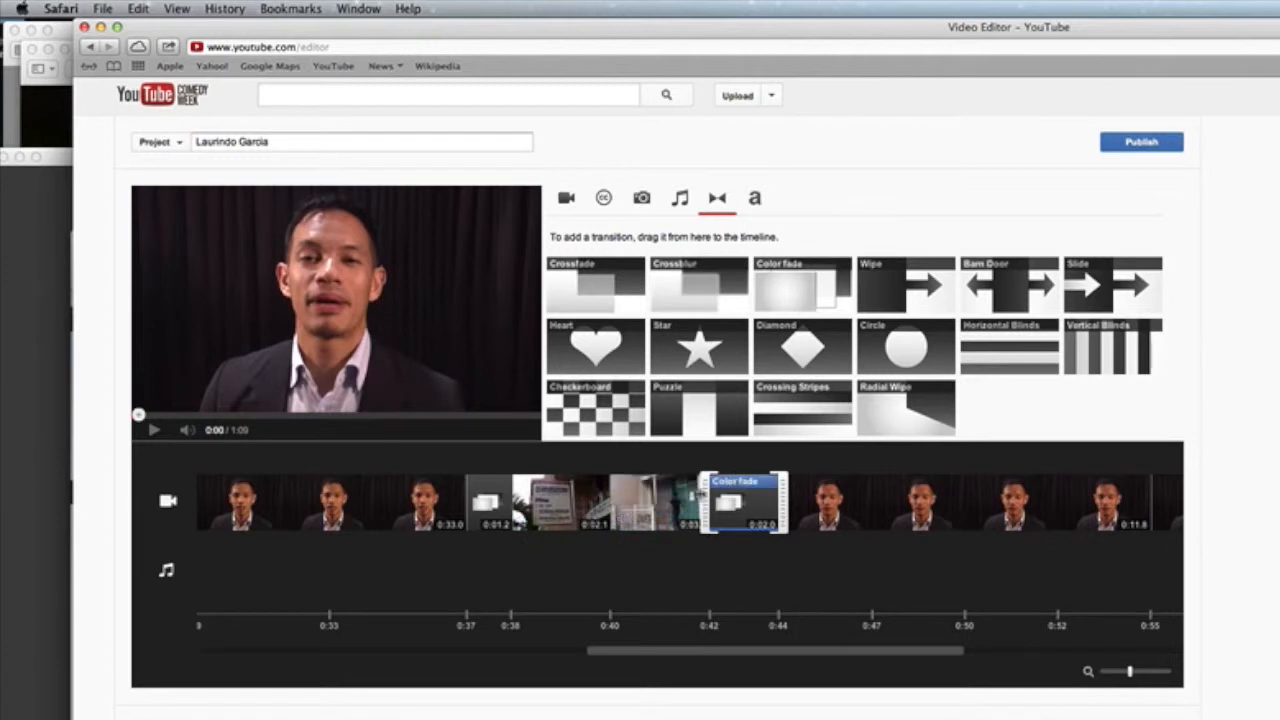
pyautogui.moveTo(704, 497); pyautogui.dragTo(731, 502)
pyautogui.click(732, 506)
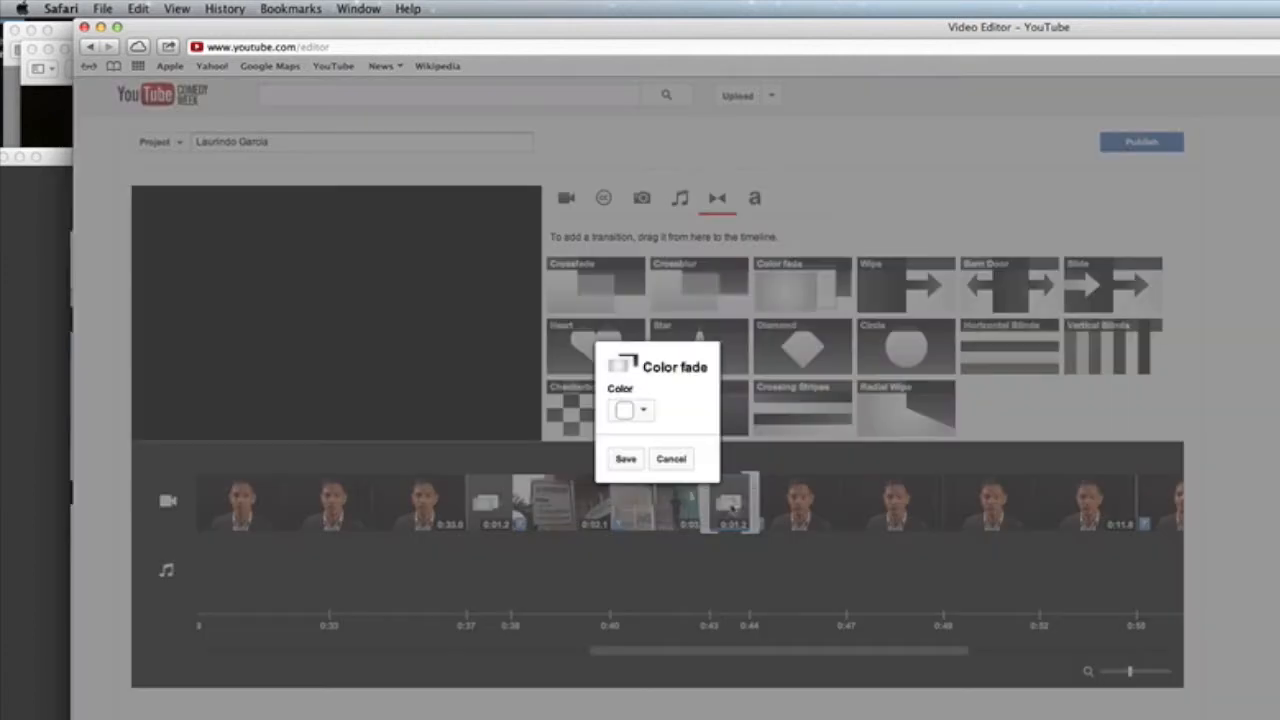
pyautogui.click(643, 410)
pyautogui.click(728, 443)
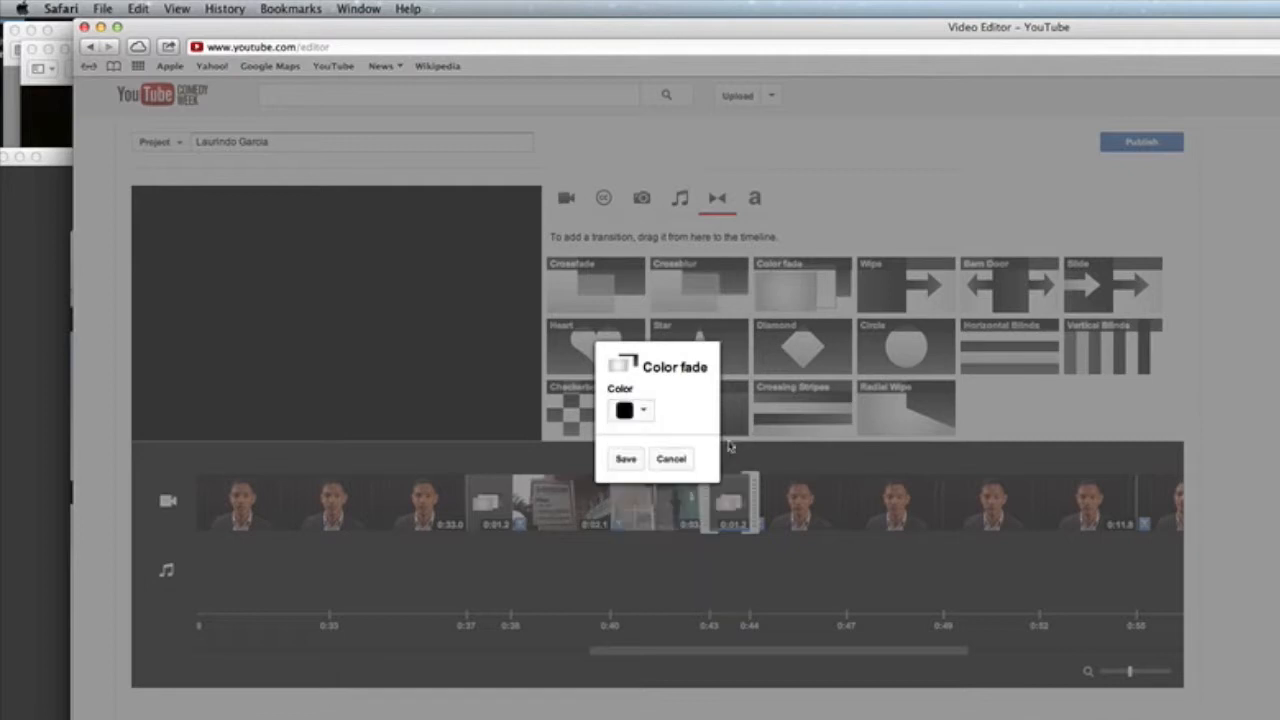
pyautogui.click(624, 457)
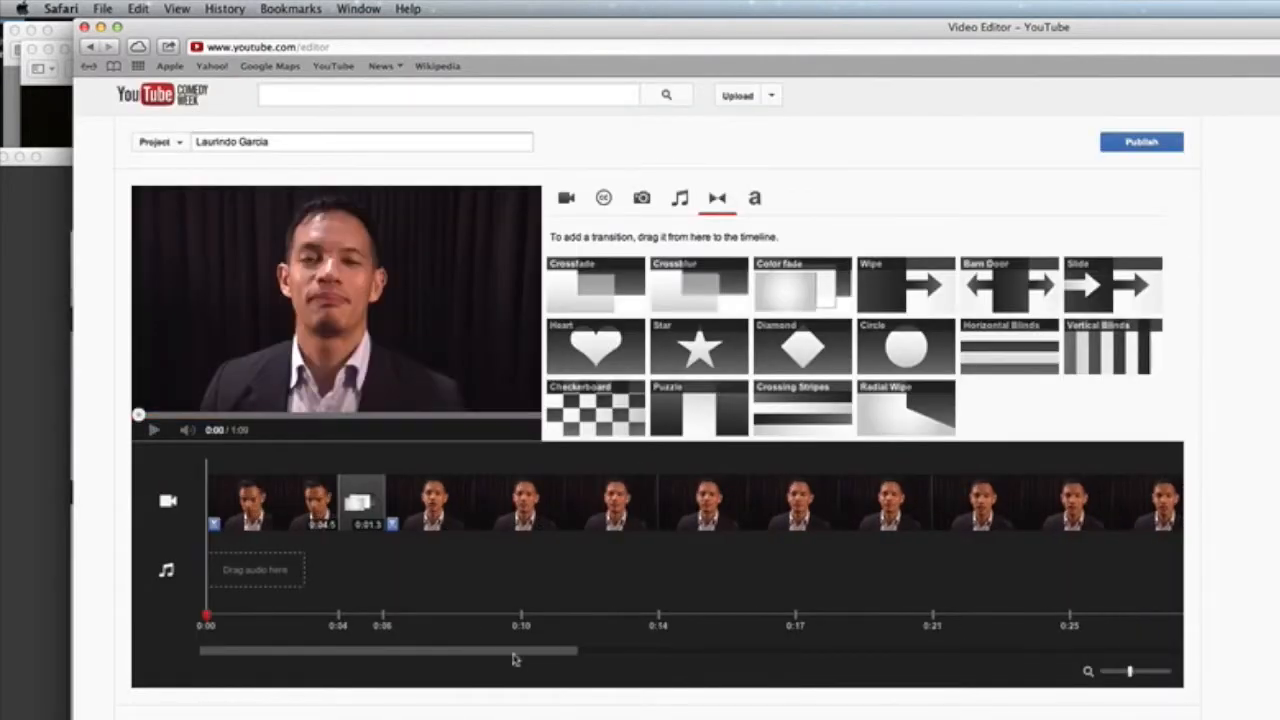
# Step: Insert a black Color fade between the last two interview clips
pyautogui.moveTo(497, 655); pyautogui.dragTo(1125, 671)
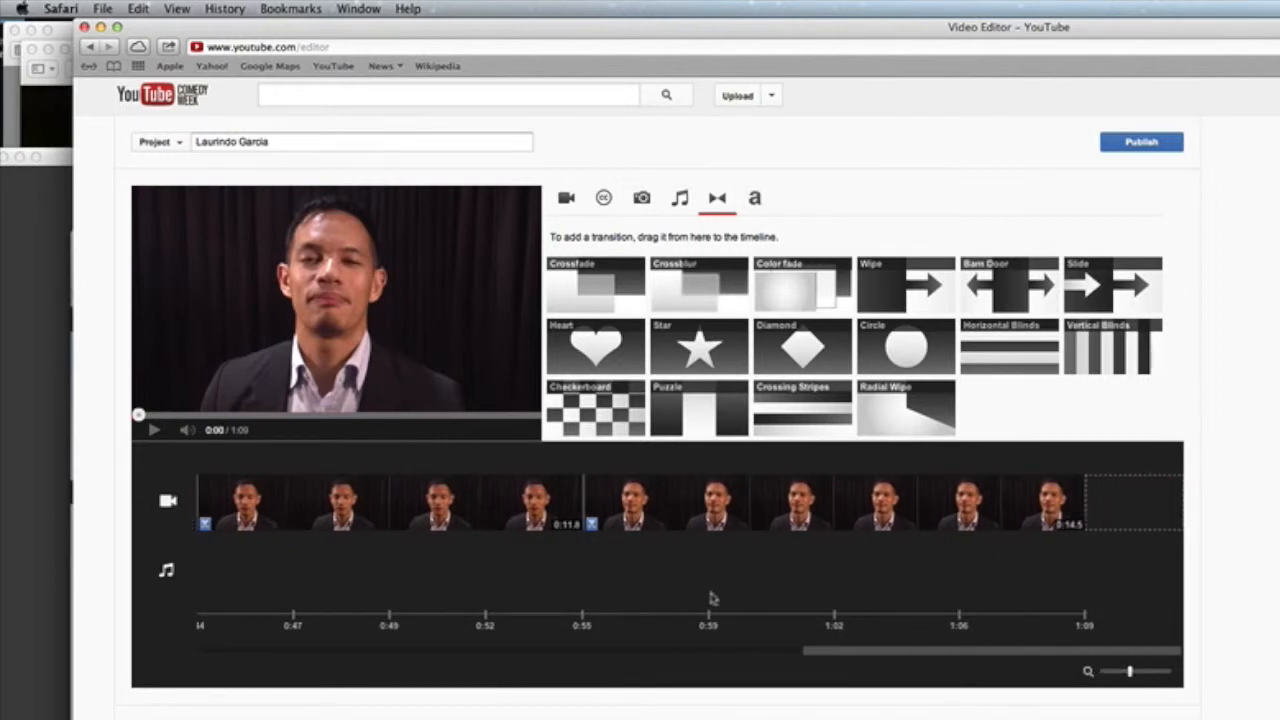
pyautogui.moveTo(245, 518)
pyautogui.moveTo(615, 507)
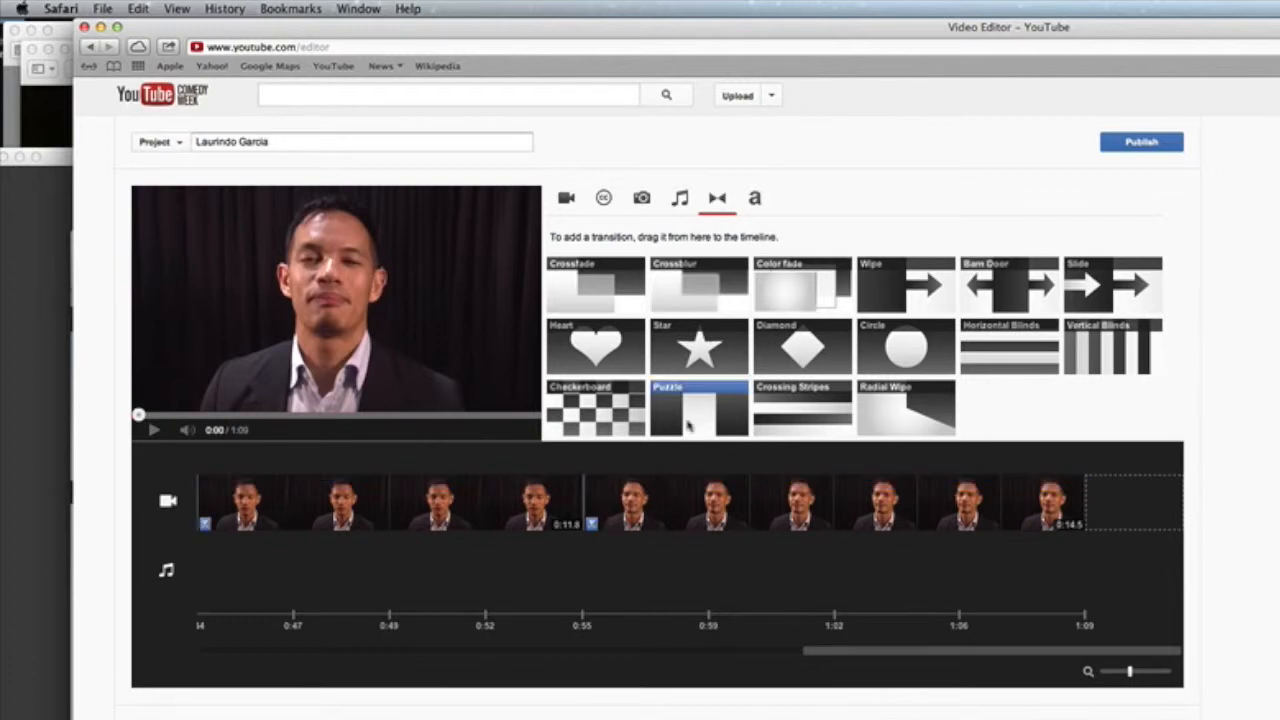
pyautogui.moveTo(782, 280); pyautogui.dragTo(586, 506)
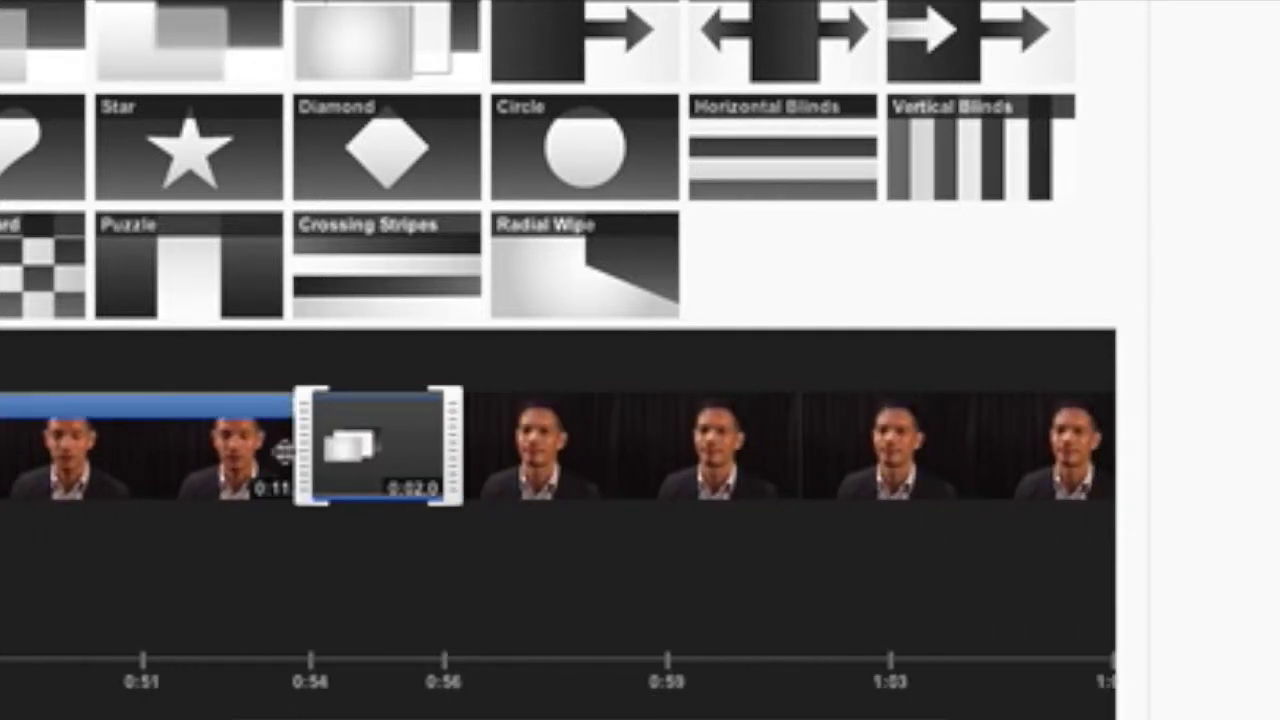
pyautogui.click(315, 448)
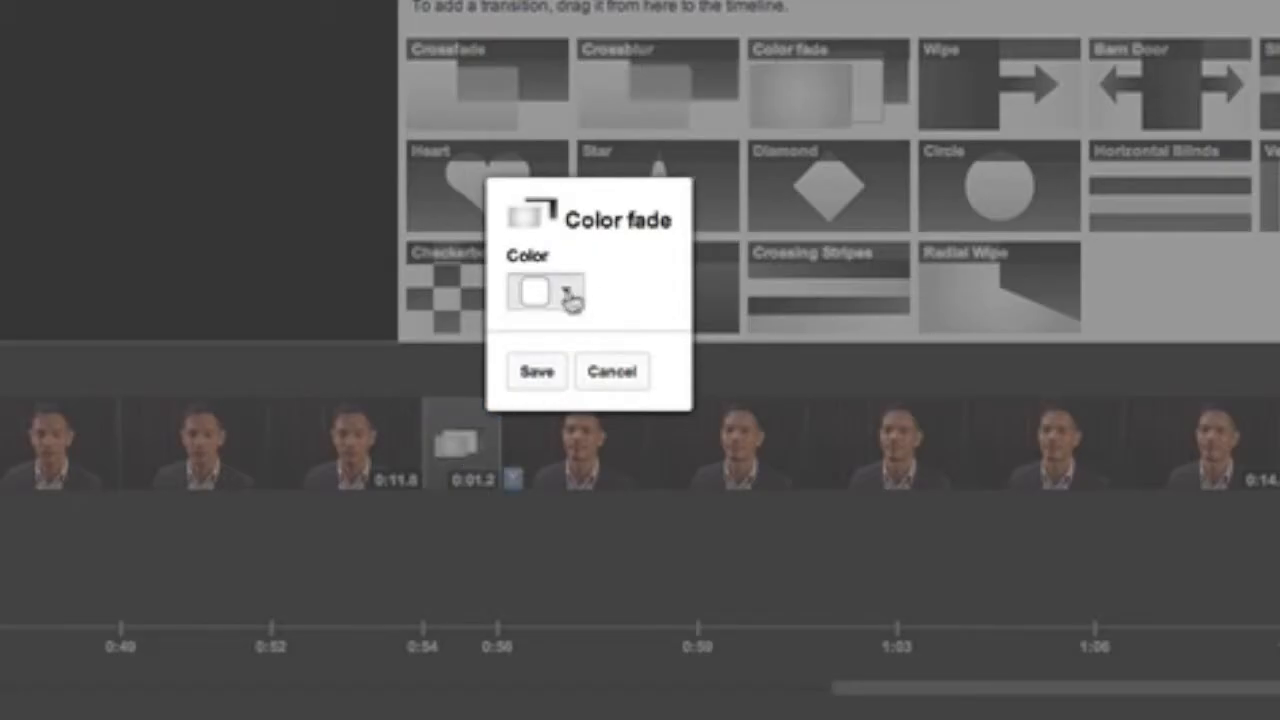
pyautogui.click(570, 297)
pyautogui.click(698, 350)
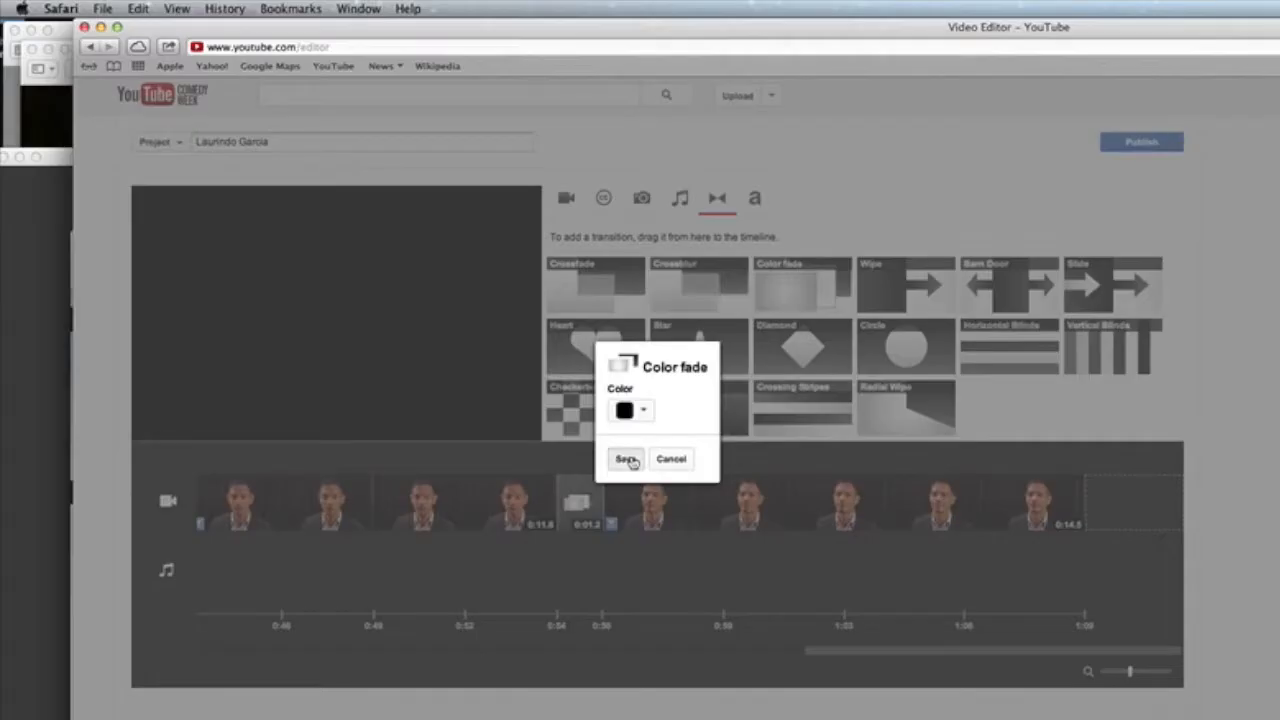
pyautogui.click(627, 459)
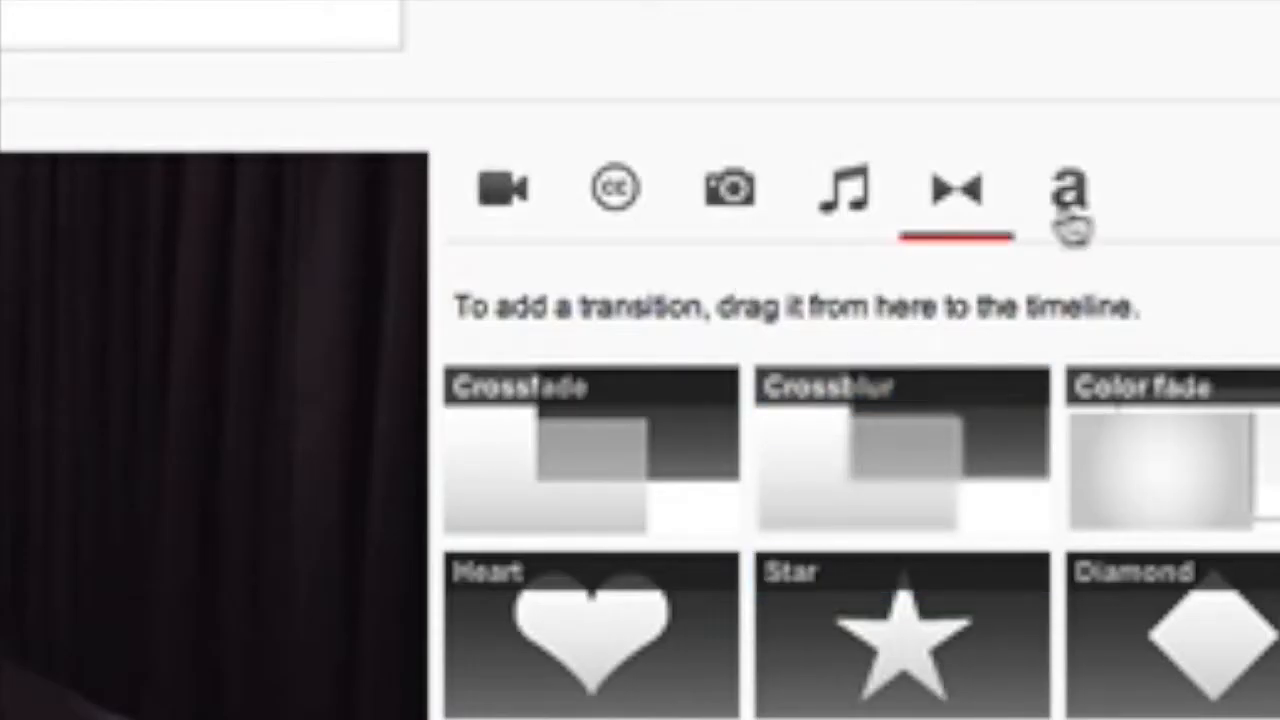
# Step: Add a 0:04.0 Centered fade title at the start showing the speaker's name and Philippines
pyautogui.click(747, 200)
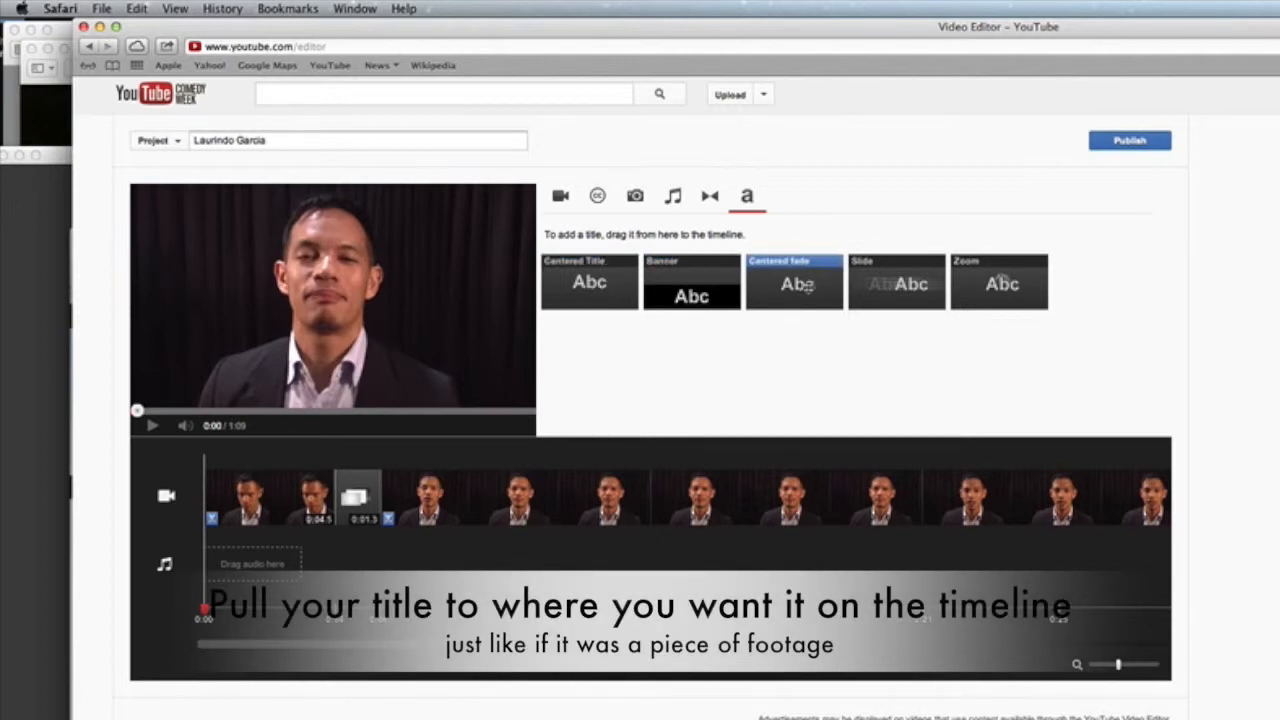
pyautogui.moveTo(797, 284); pyautogui.dragTo(209, 494)
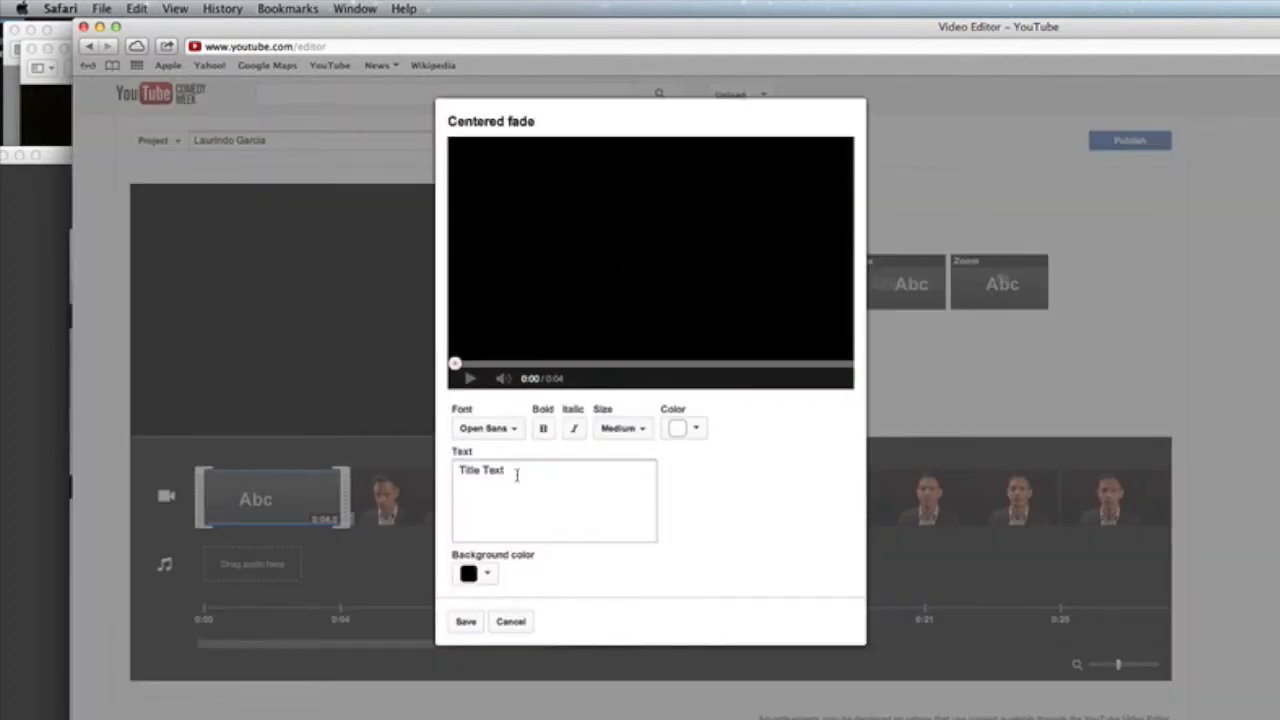
pyautogui.moveTo(516, 475); pyautogui.dragTo(436, 477)
pyautogui.moveTo(518, 480); pyautogui.dragTo(441, 470)
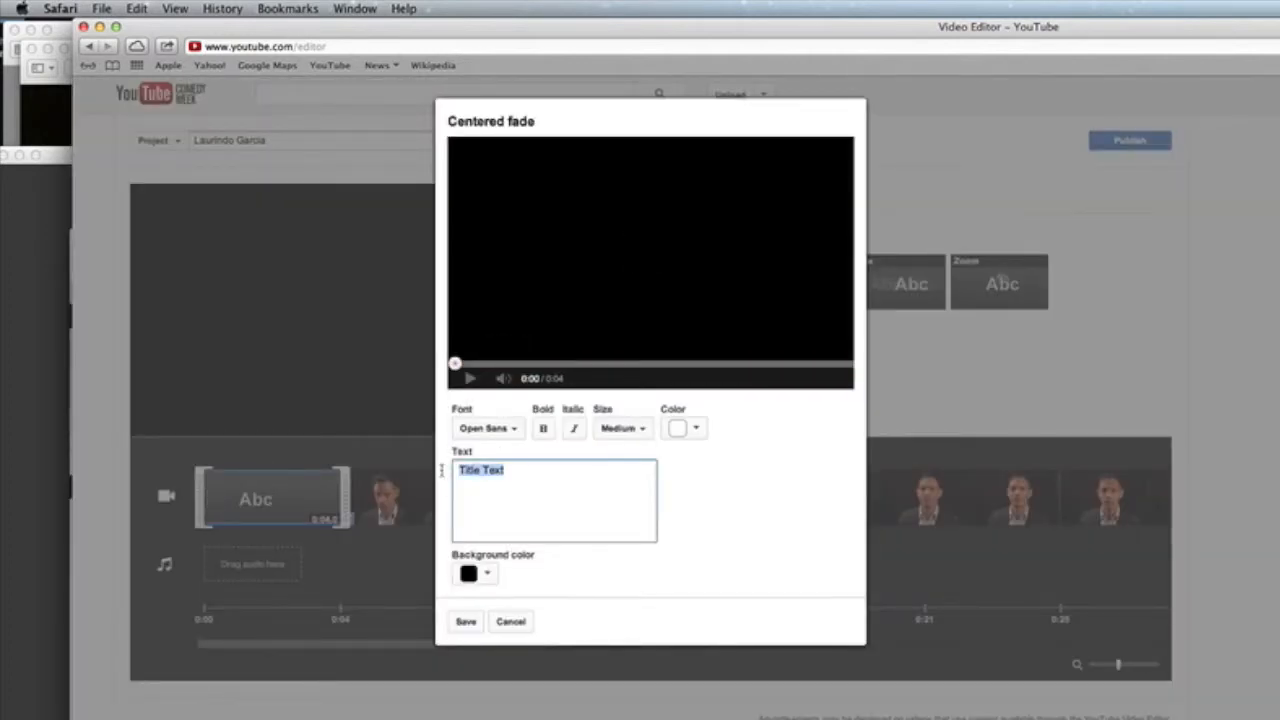
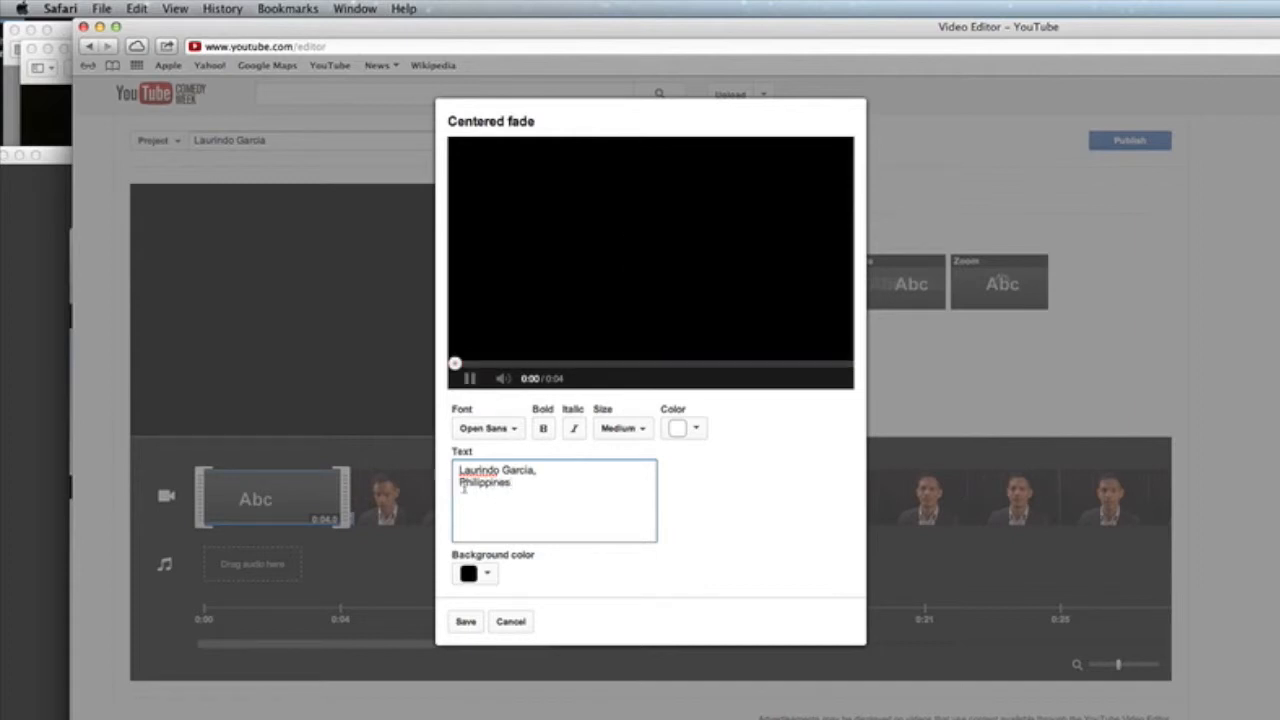
pyautogui.click(465, 621)
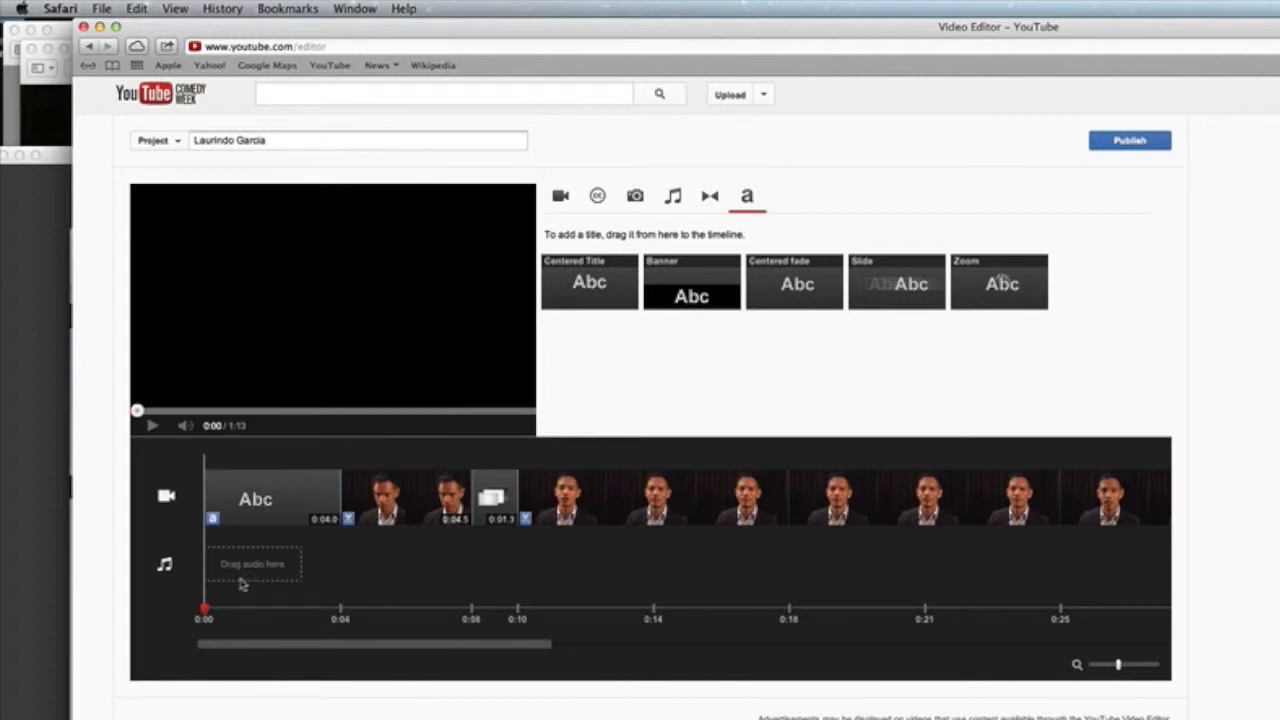
# Step: Insert a 0:02.0 Color fade set to black after the opening title, then replay the preview
pyautogui.click(153, 426)
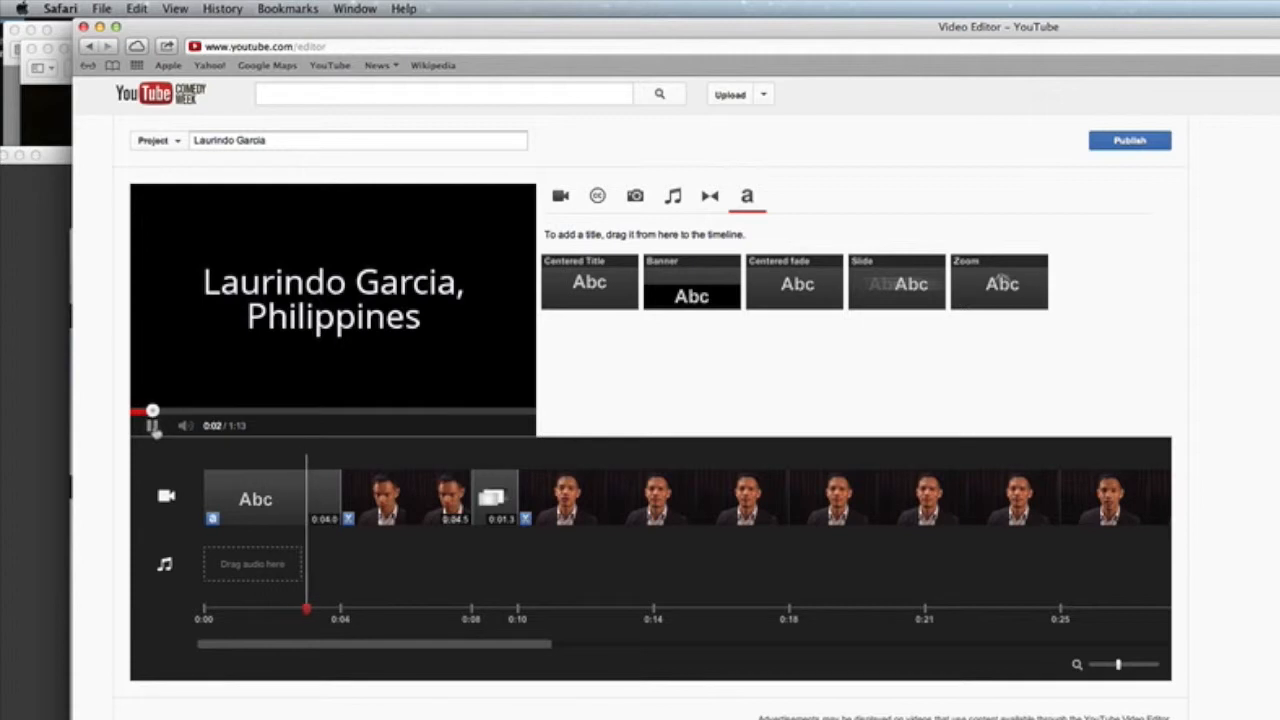
pyautogui.click(153, 428)
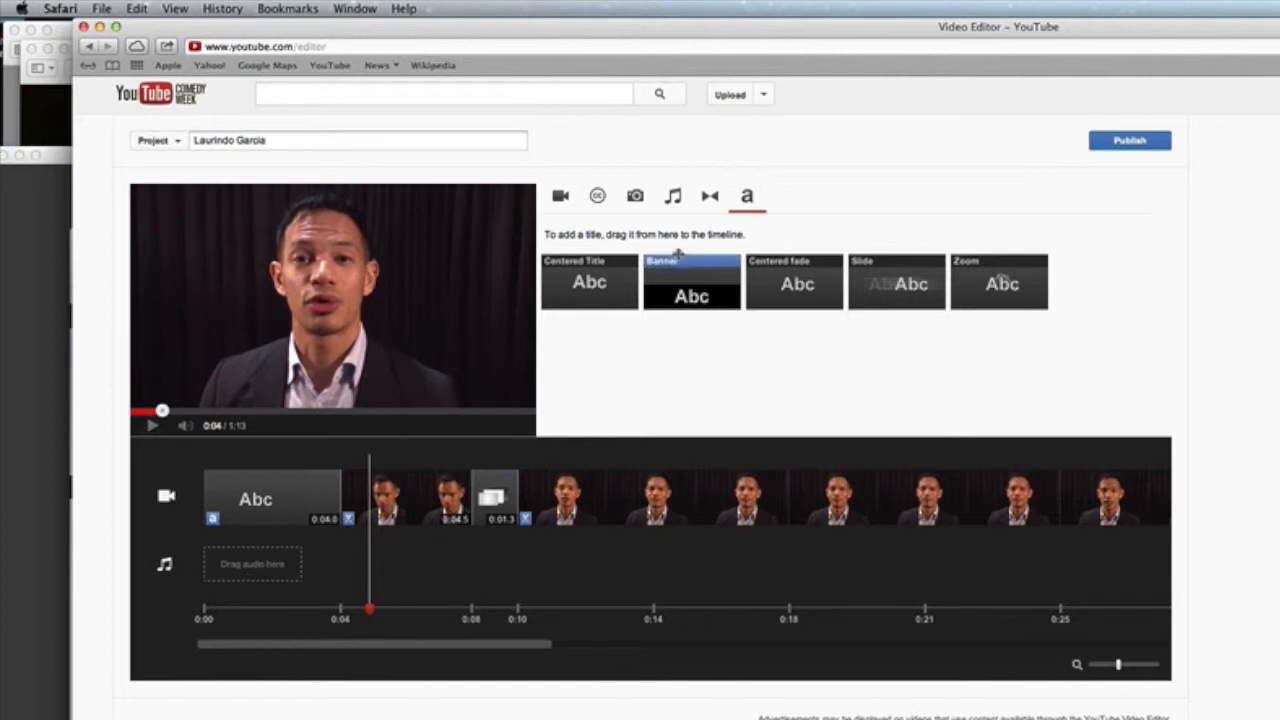
pyautogui.click(713, 201)
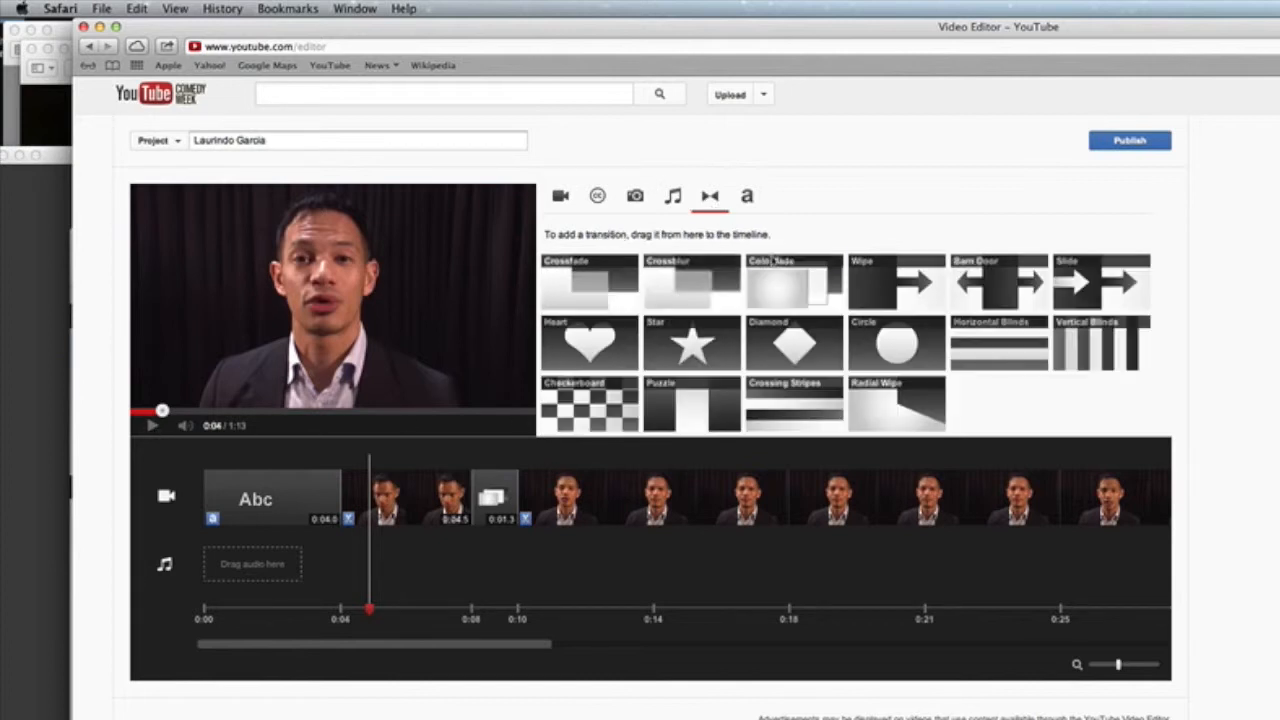
pyautogui.moveTo(778, 285); pyautogui.dragTo(345, 495)
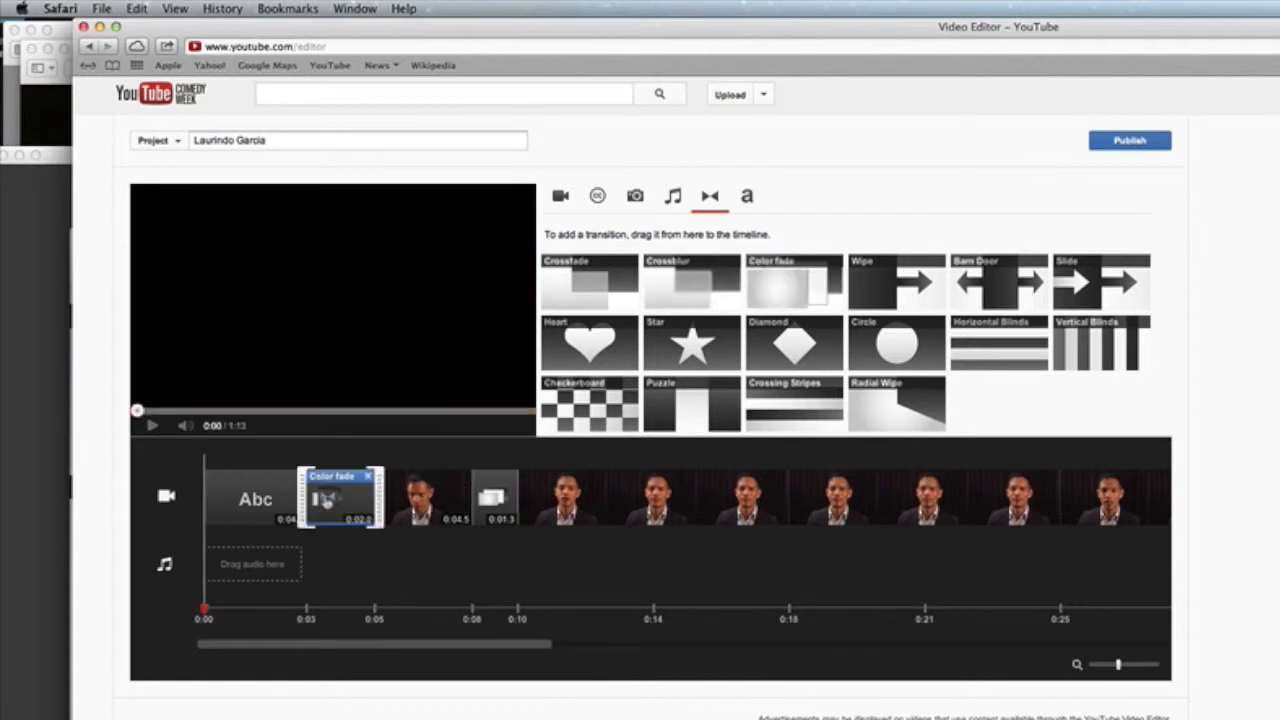
pyautogui.click(326, 500)
pyautogui.click(638, 408)
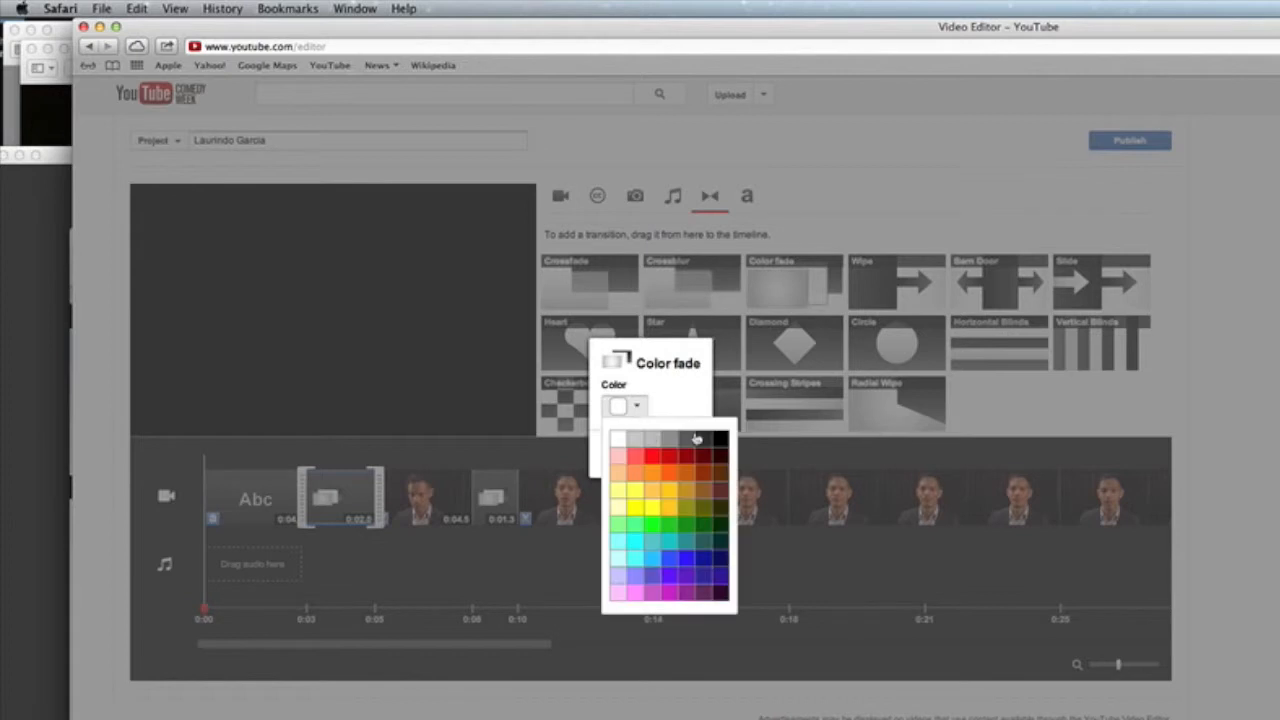
pyautogui.click(720, 441)
pyautogui.click(614, 451)
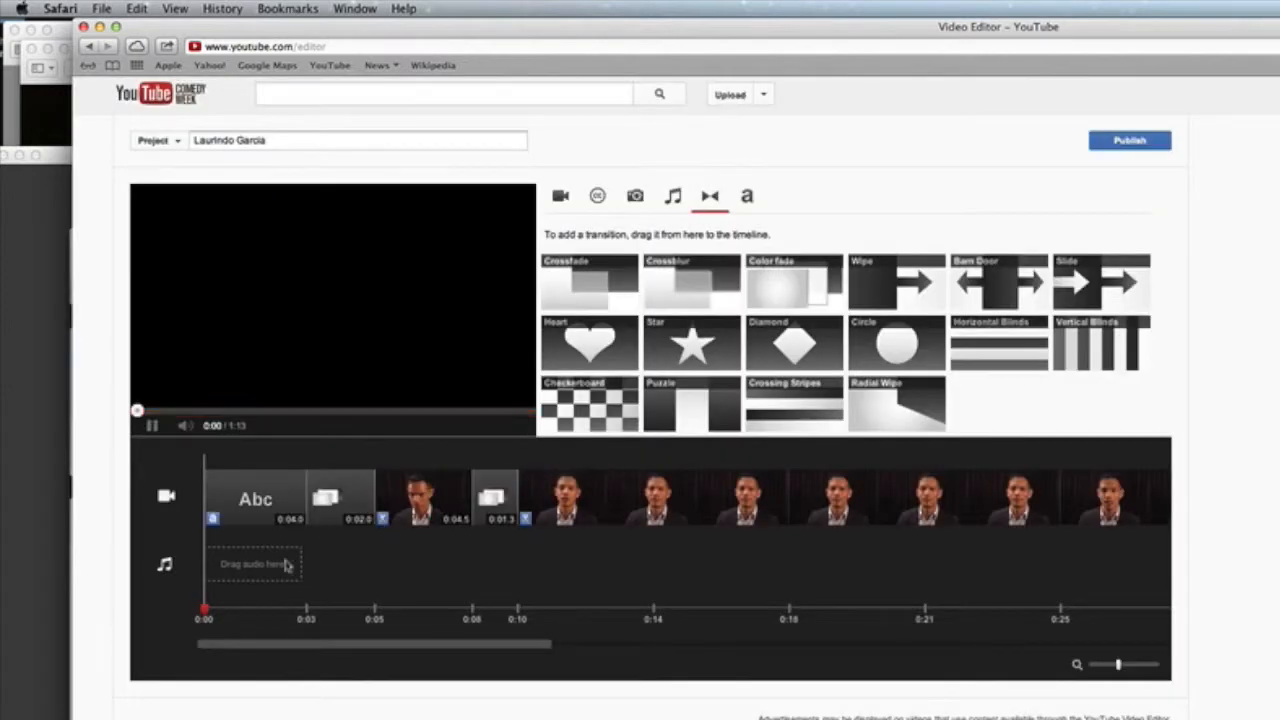
pyautogui.click(152, 427)
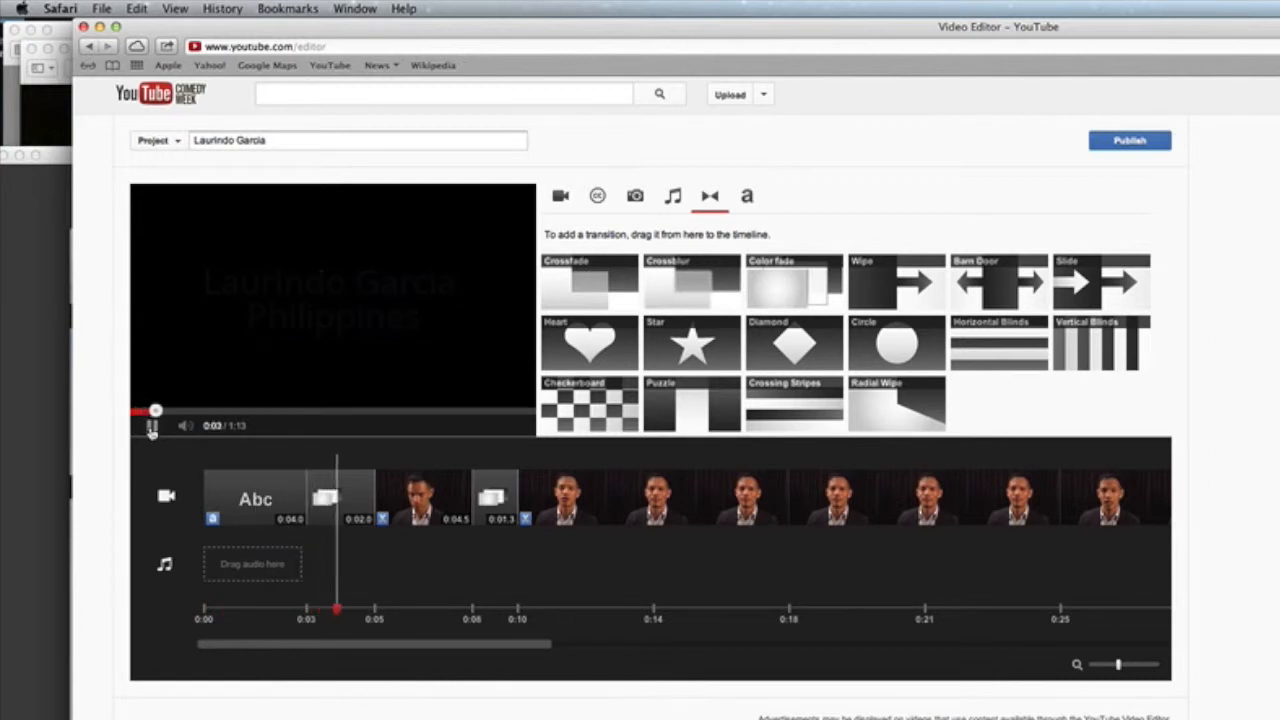
pyautogui.click(226, 506)
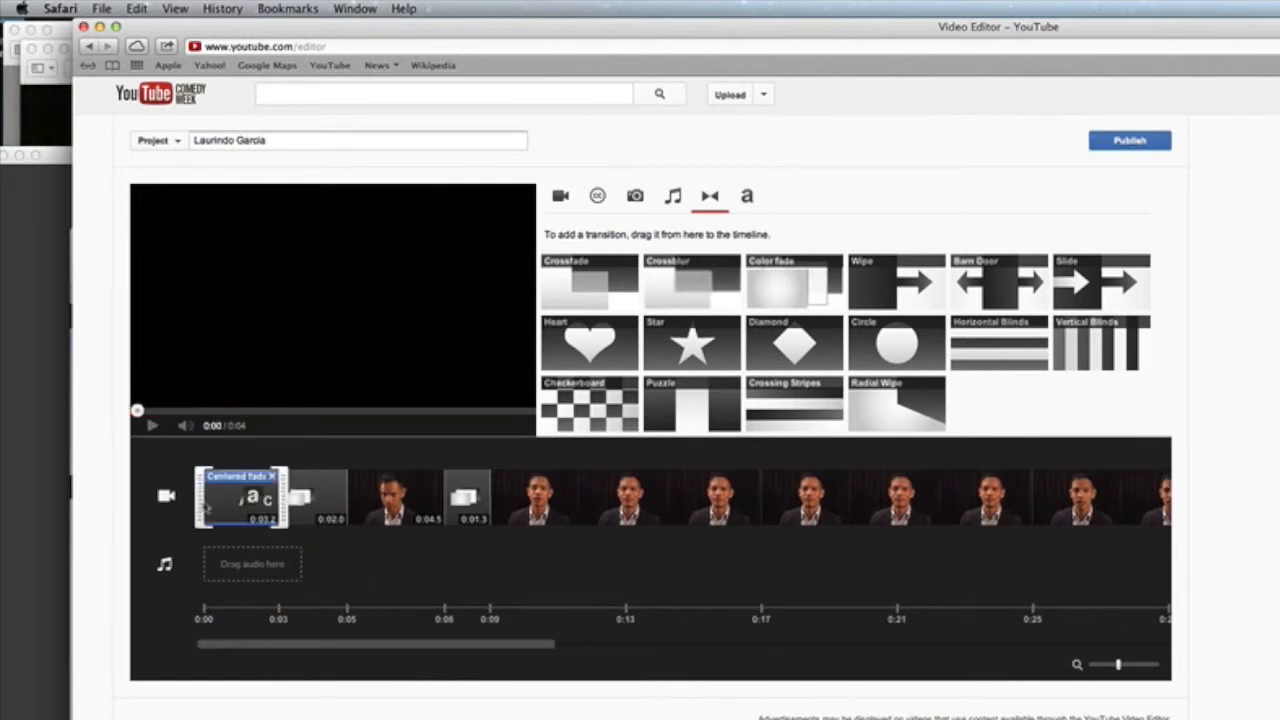
# Step: Trim the opening title to 3 seconds and add an ending Centered fade title reading 'The Here I Am Campaign'
pyautogui.moveTo(200, 505); pyautogui.dragTo(211, 505)
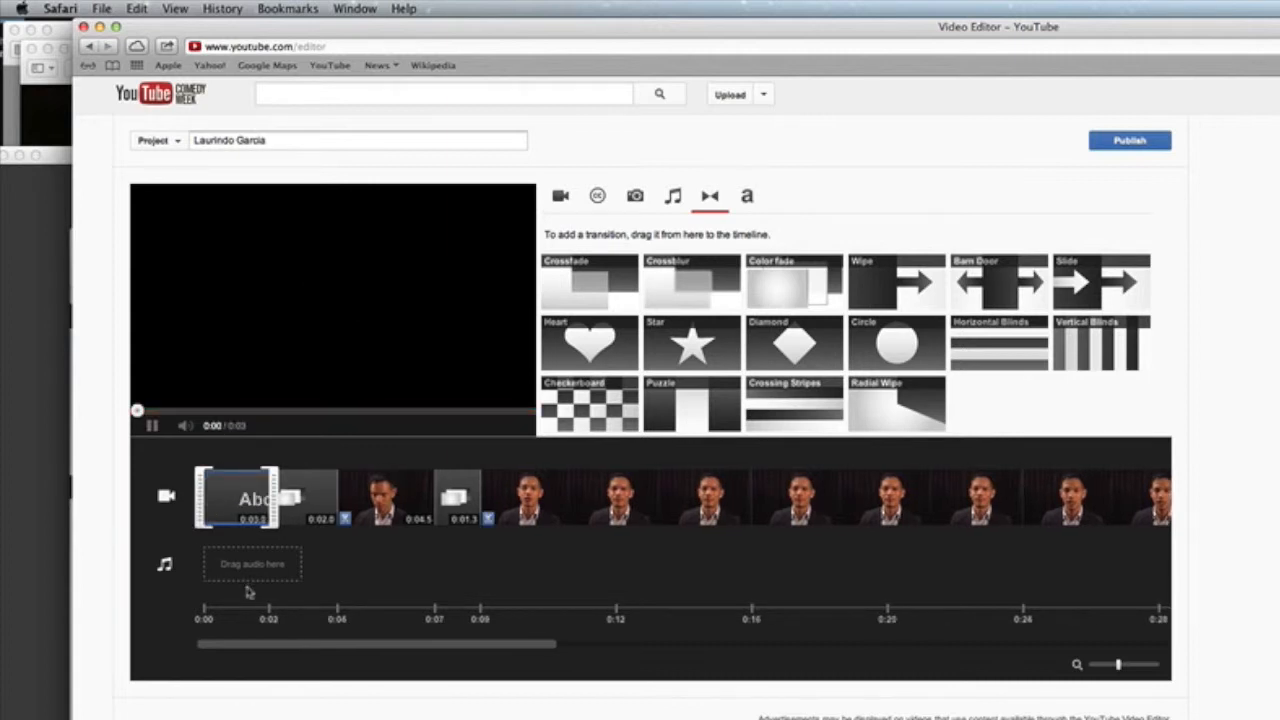
pyautogui.moveTo(249, 646); pyautogui.dragTo(912, 664)
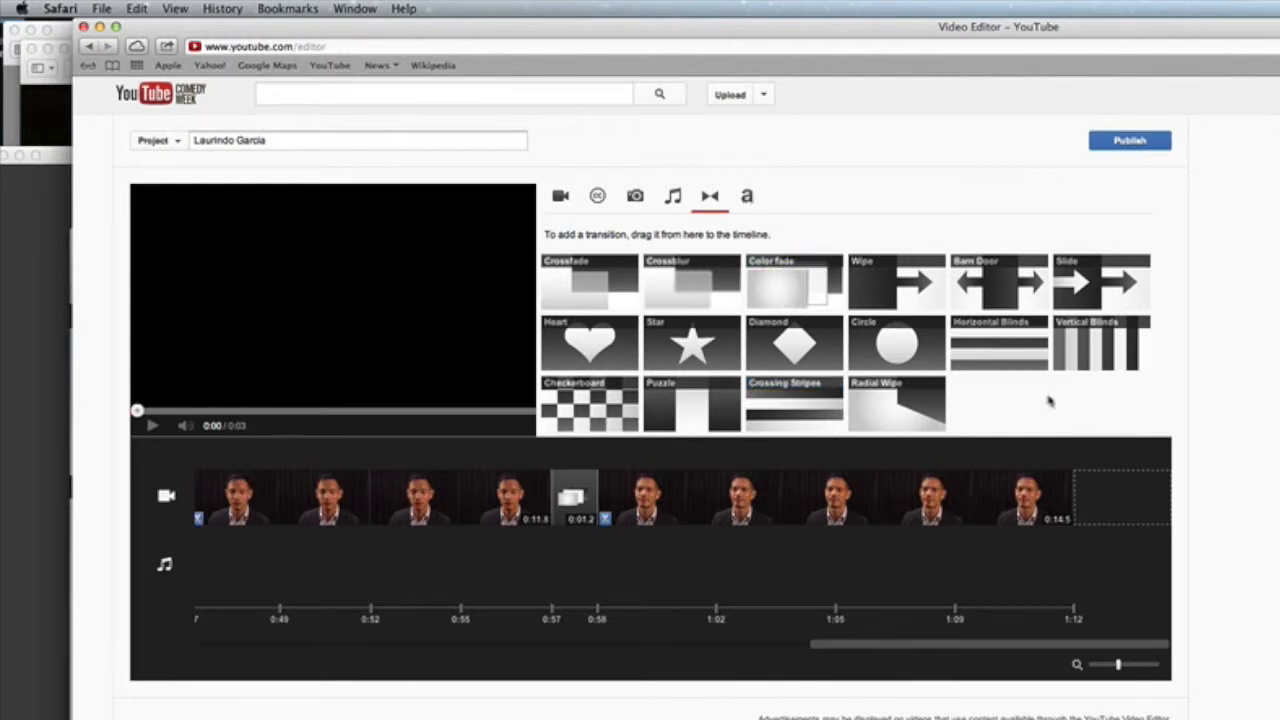
pyautogui.click(747, 197)
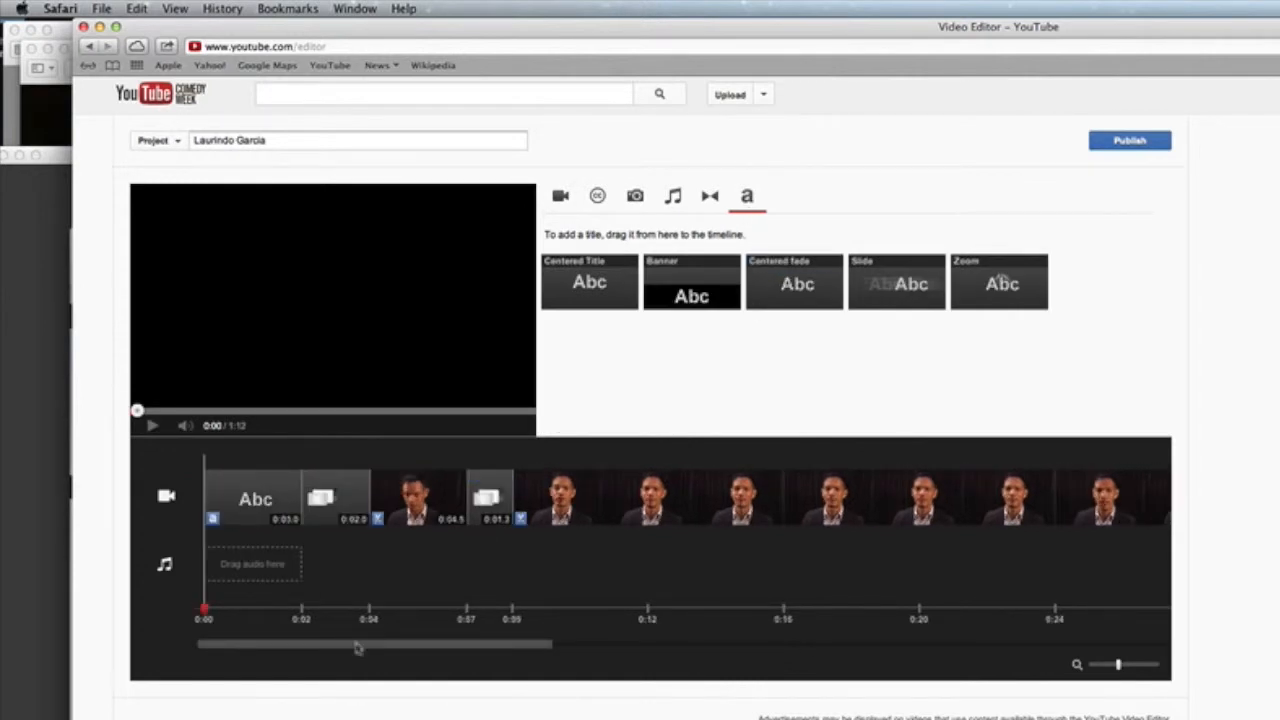
pyautogui.moveTo(358, 648); pyautogui.dragTo(1035, 658)
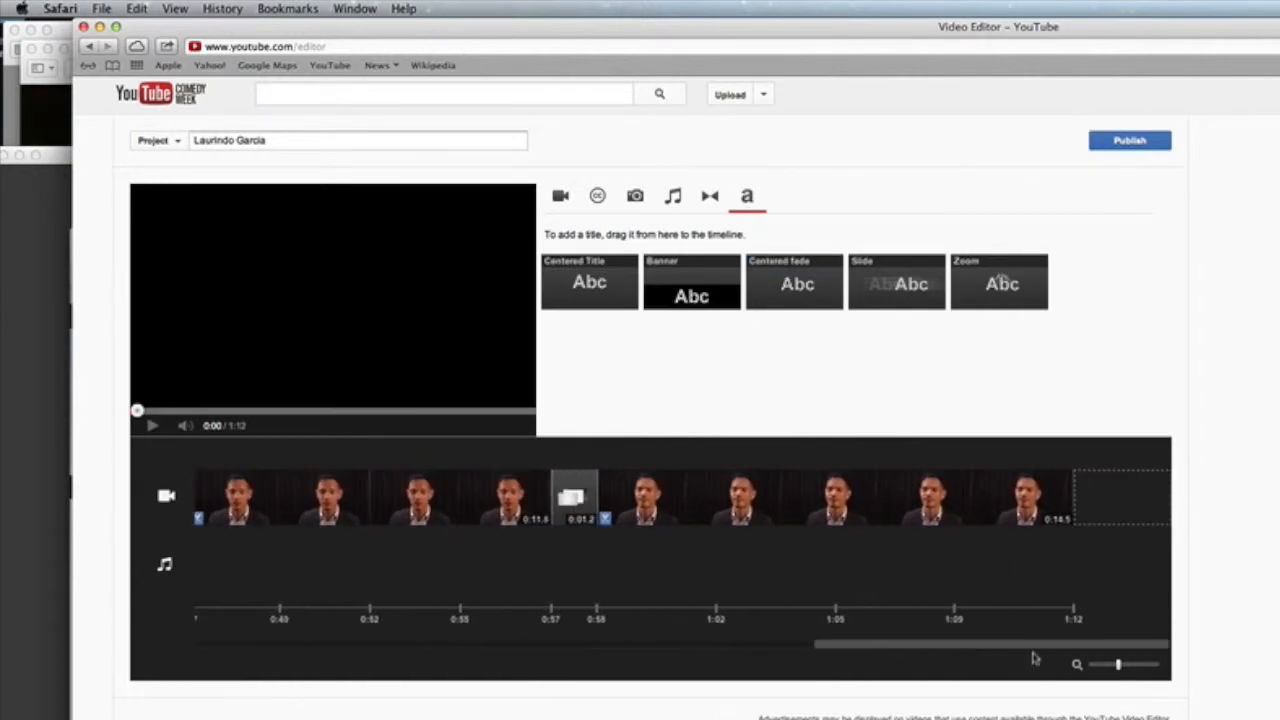
pyautogui.moveTo(786, 283); pyautogui.dragTo(1104, 495)
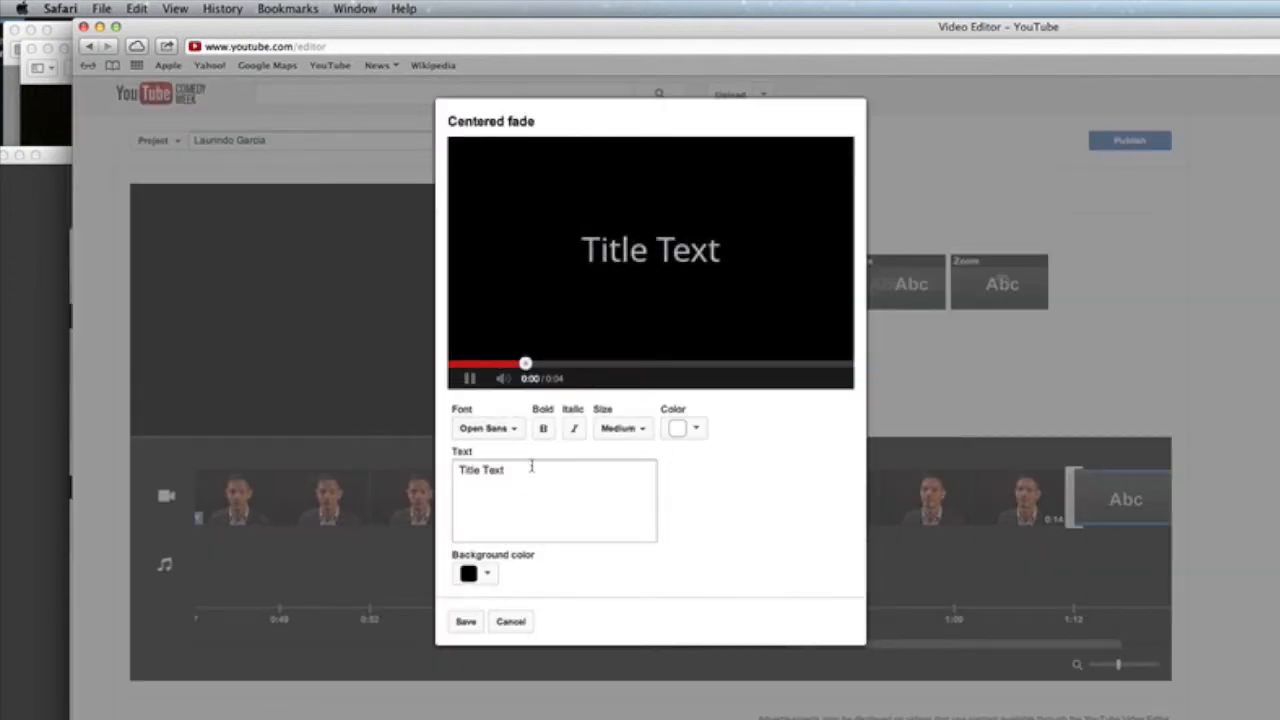
pyautogui.moveTo(531, 466); pyautogui.dragTo(440, 470)
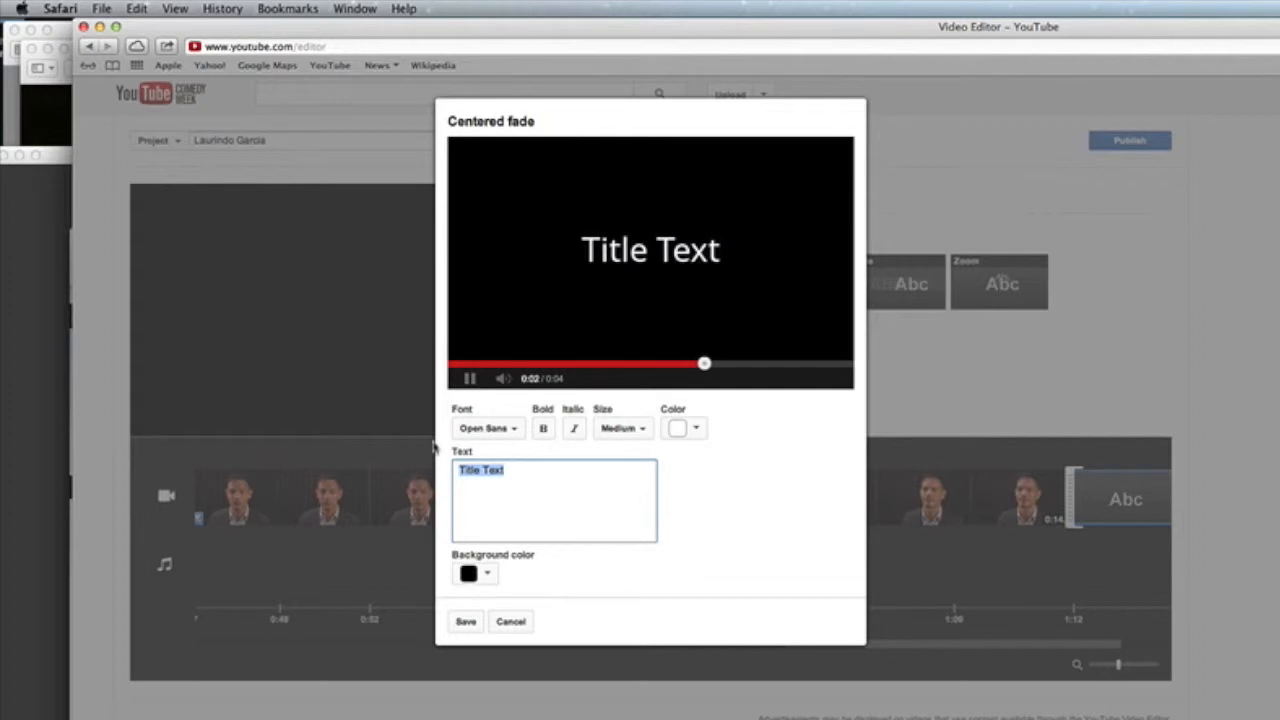
pyautogui.write('The Here I Am Campaign')
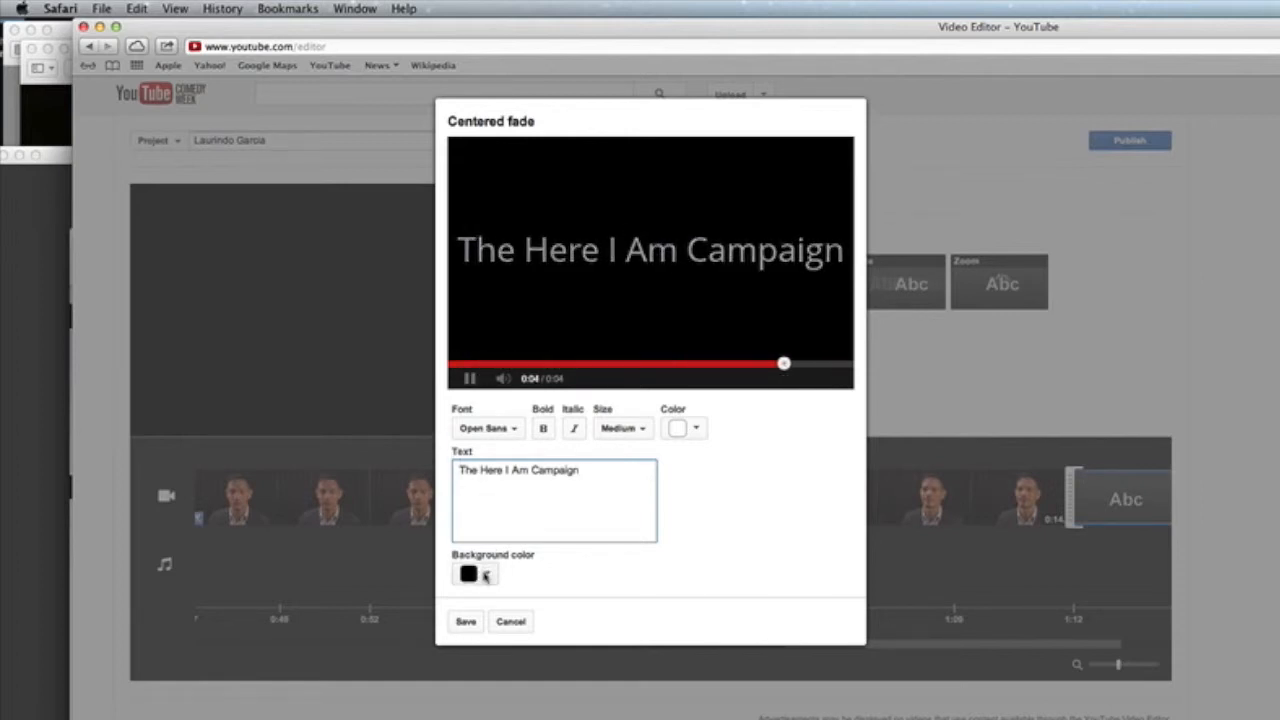
pyautogui.click(466, 621)
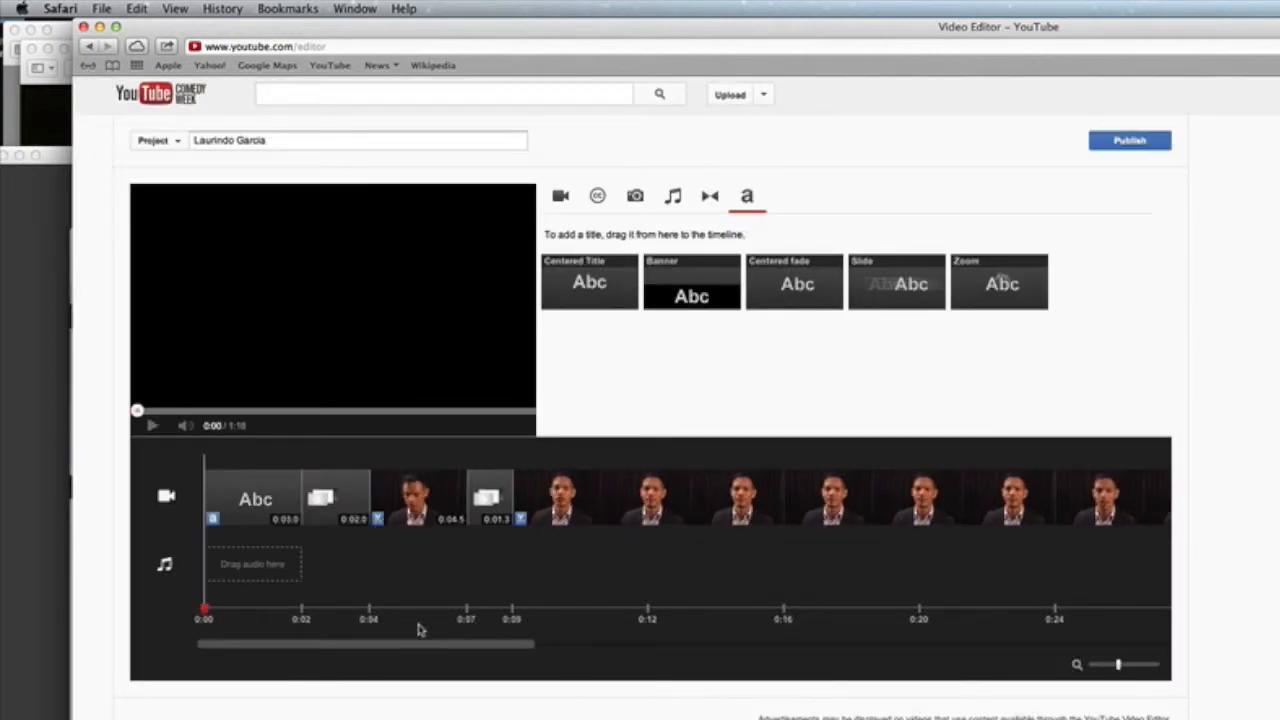
# Step: Play the ending from near 1:11 to check the closing title, then insert a Color fade before it
pyautogui.moveTo(401, 648); pyautogui.dragTo(727, 647)
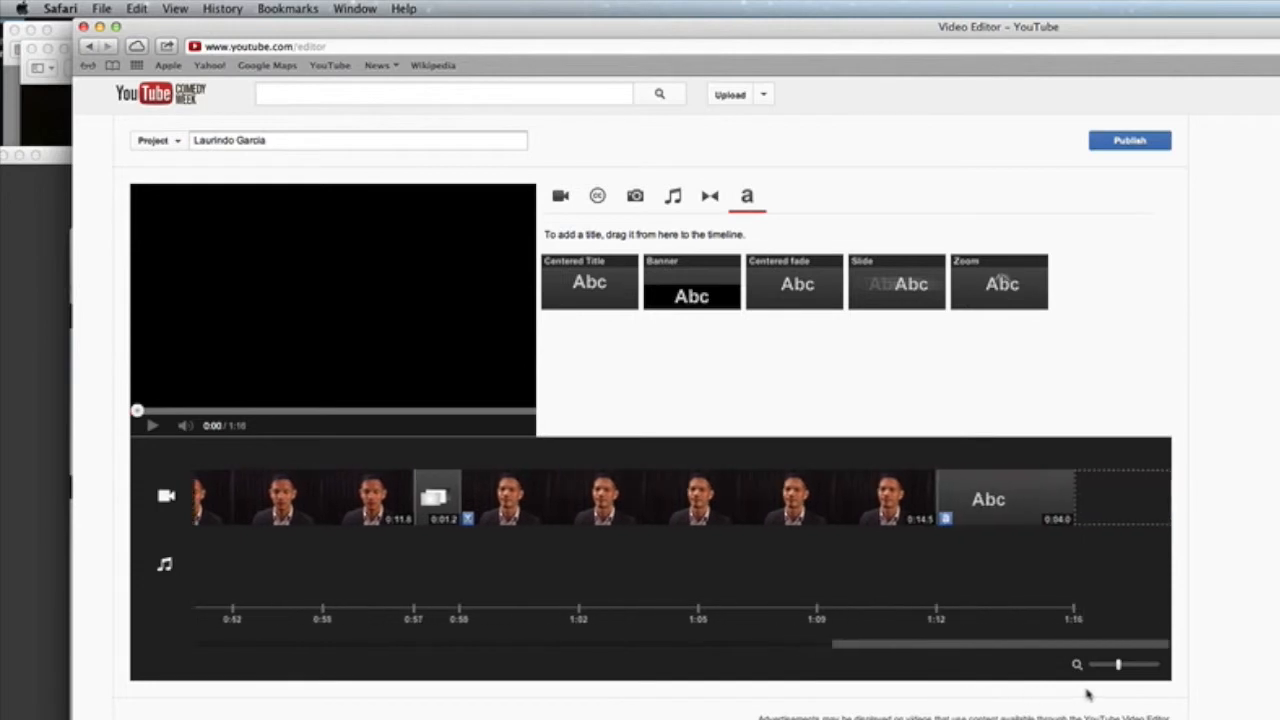
pyautogui.click(905, 609)
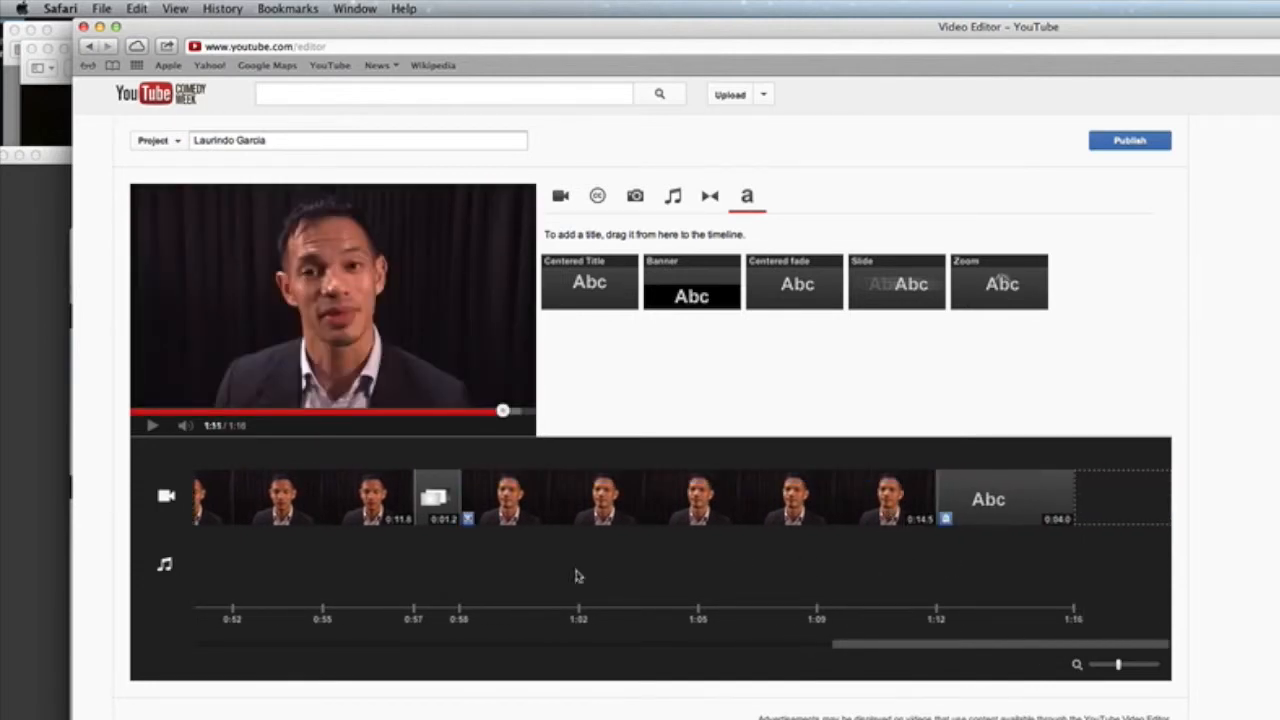
pyautogui.click(881, 610)
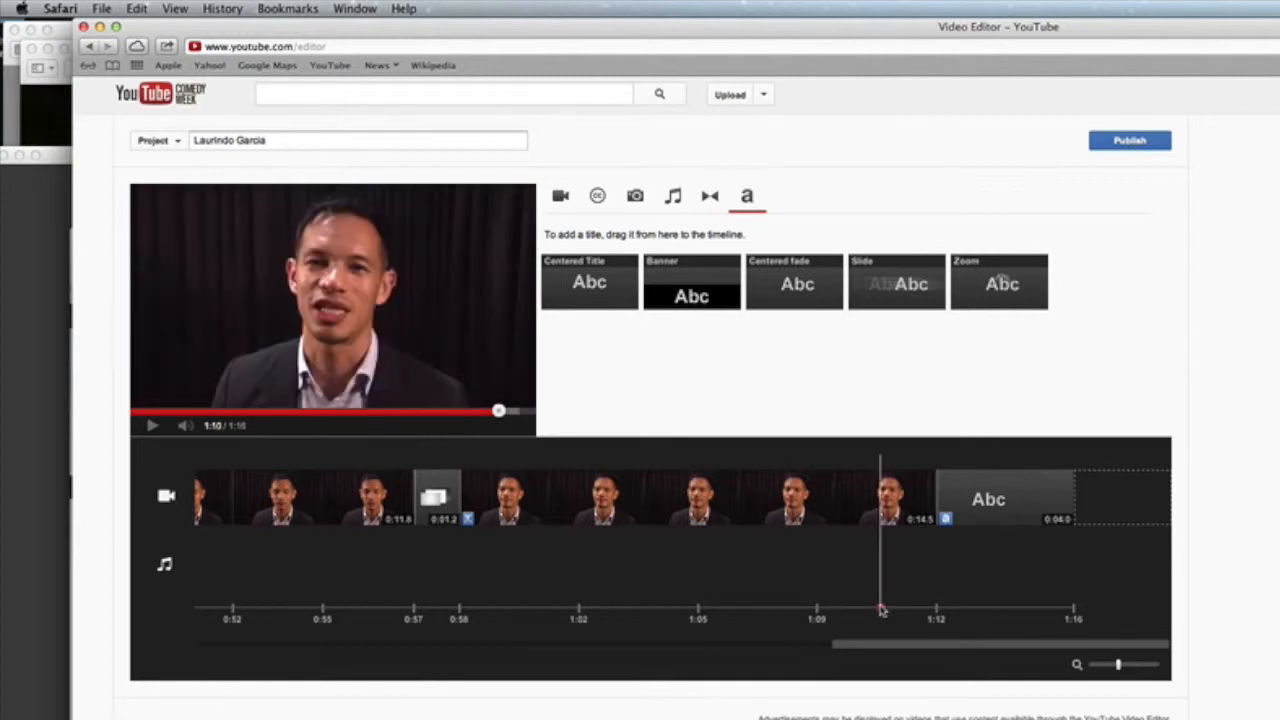
pyautogui.click(152, 426)
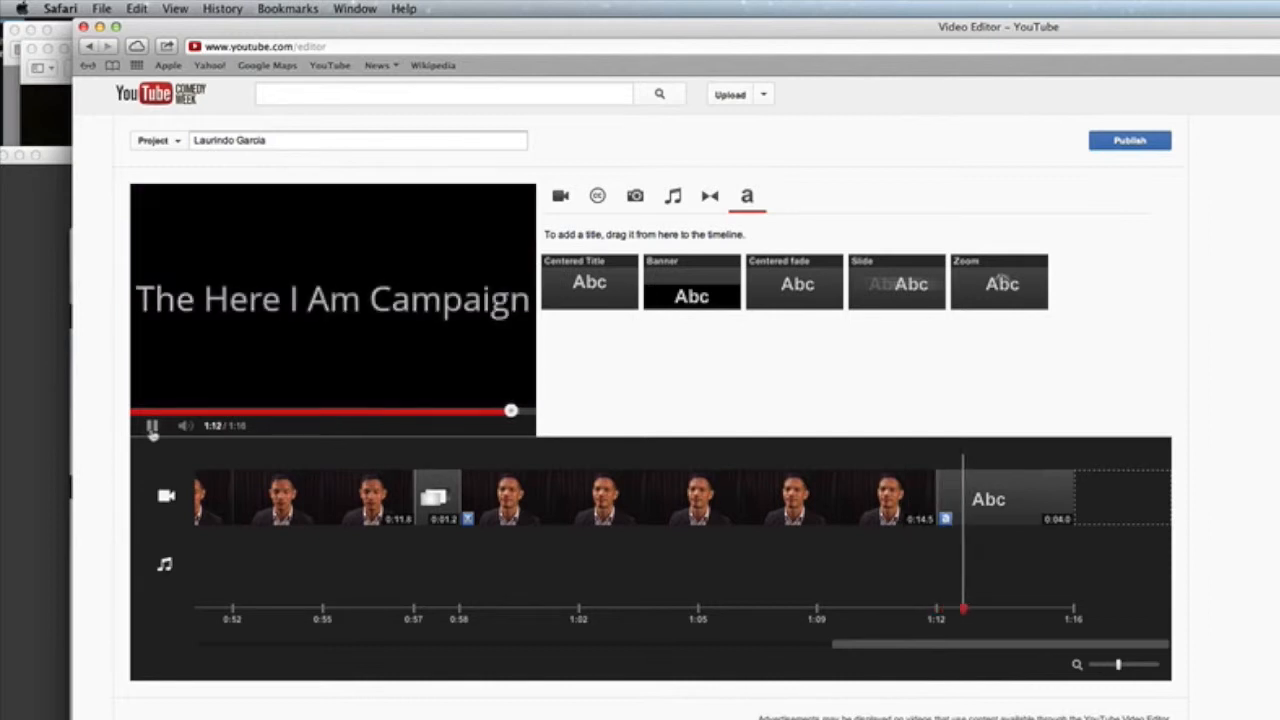
pyautogui.click(152, 426)
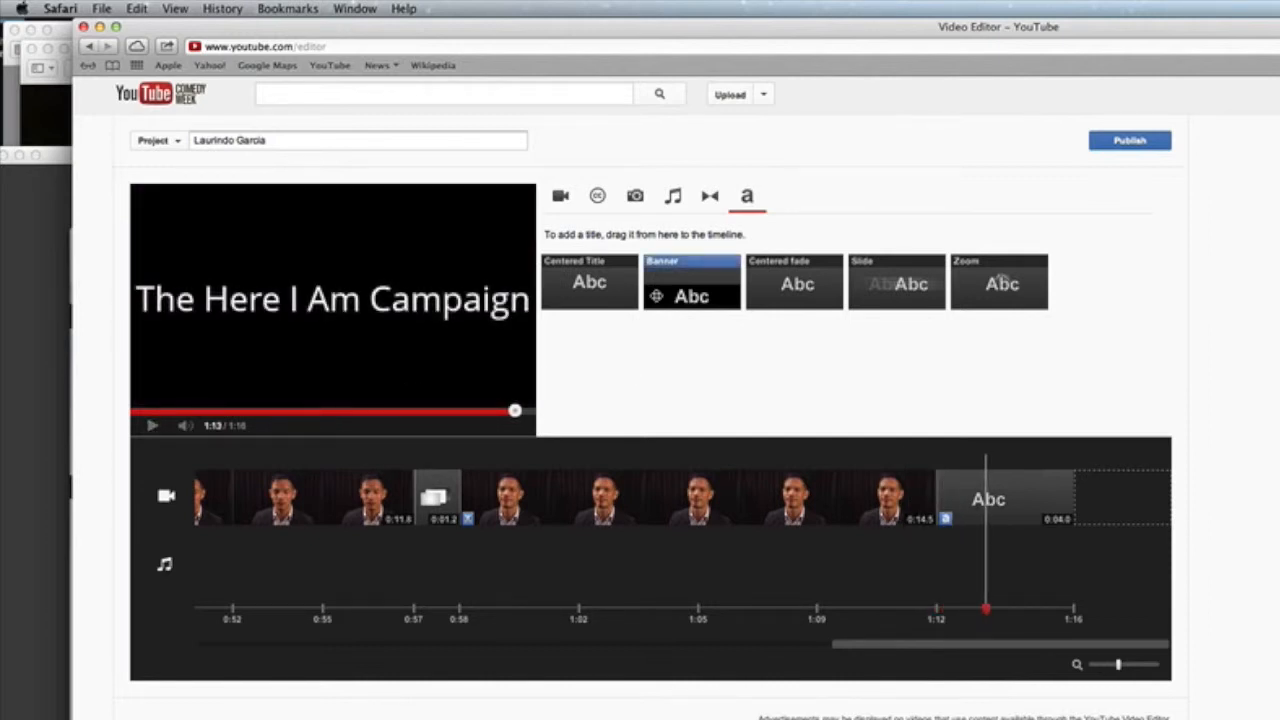
pyautogui.click(709, 197)
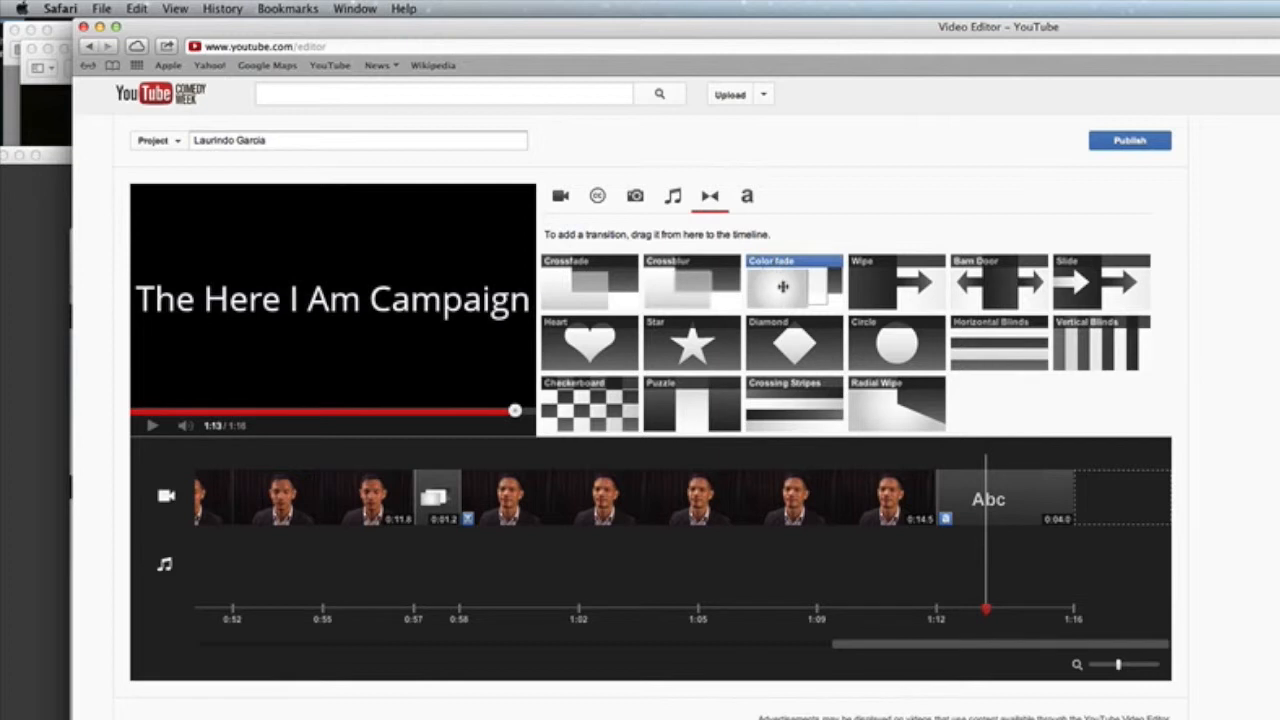
pyautogui.moveTo(783, 287); pyautogui.dragTo(937, 508)
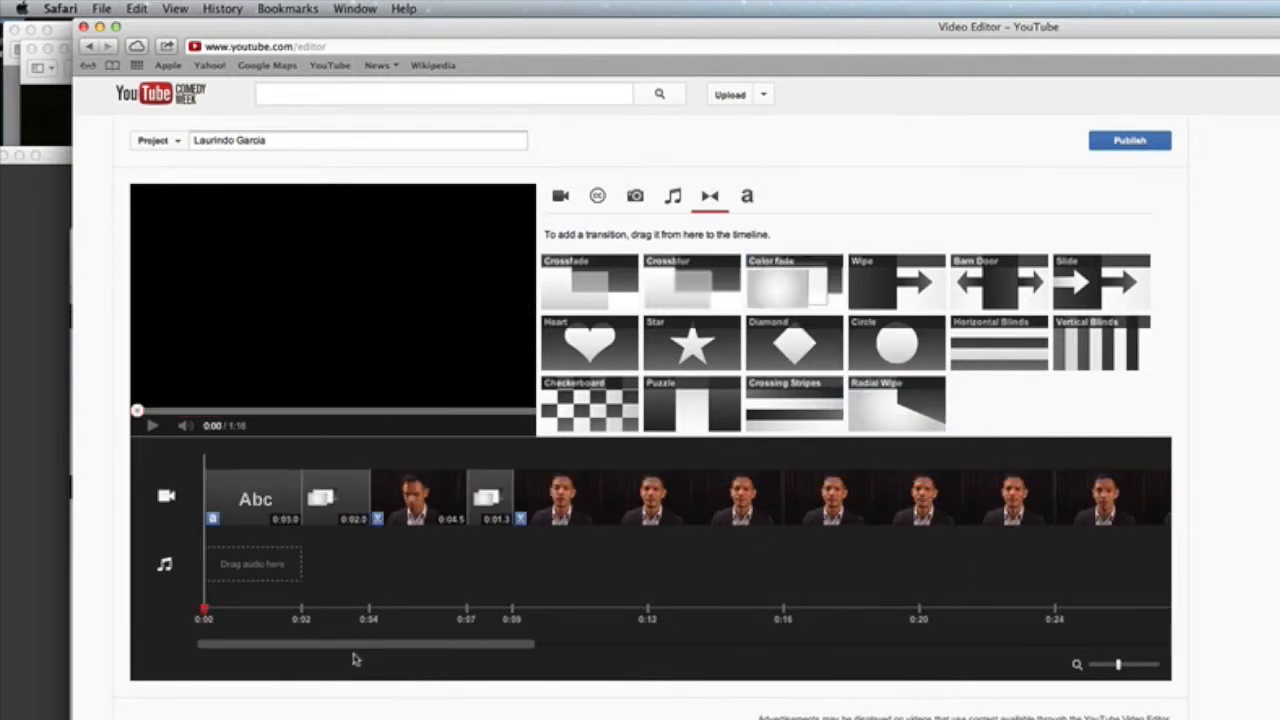
# Step: Set the 0:02.0 Color fade before the closing title to black, bringing the project to 1:16
pyautogui.moveTo(348, 642); pyautogui.dragTo(1172, 710)
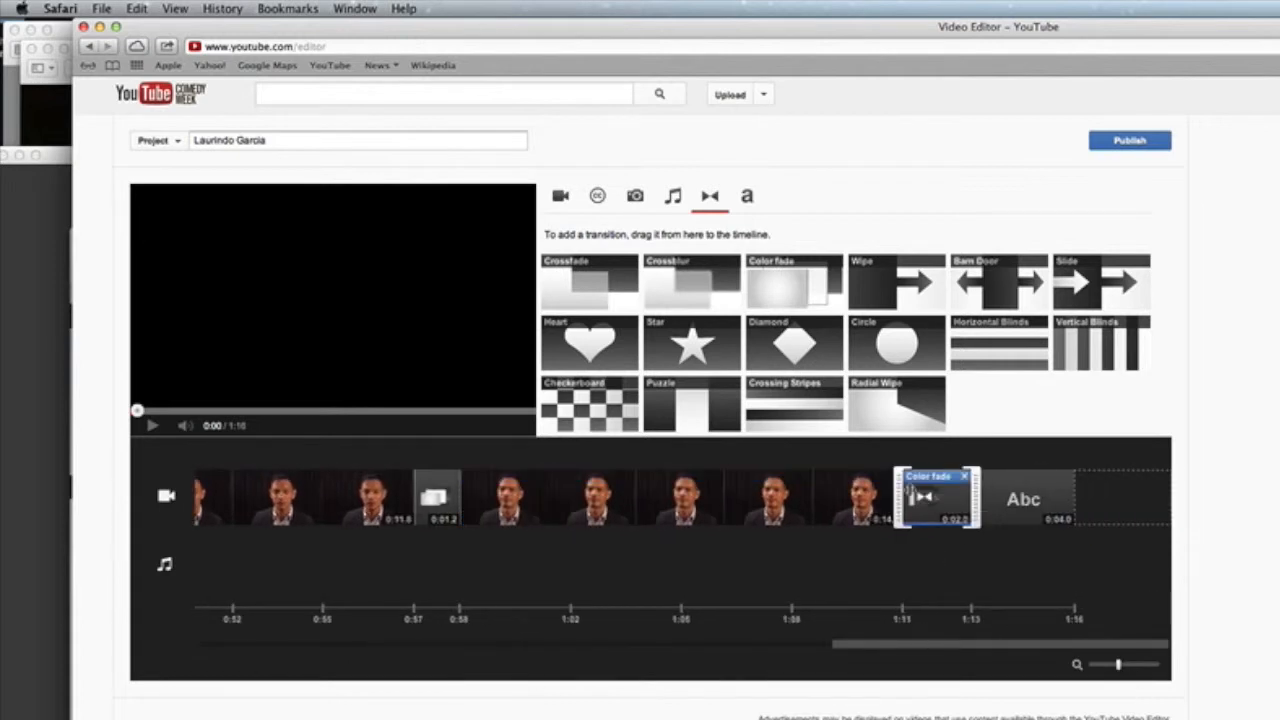
pyautogui.click(924, 503)
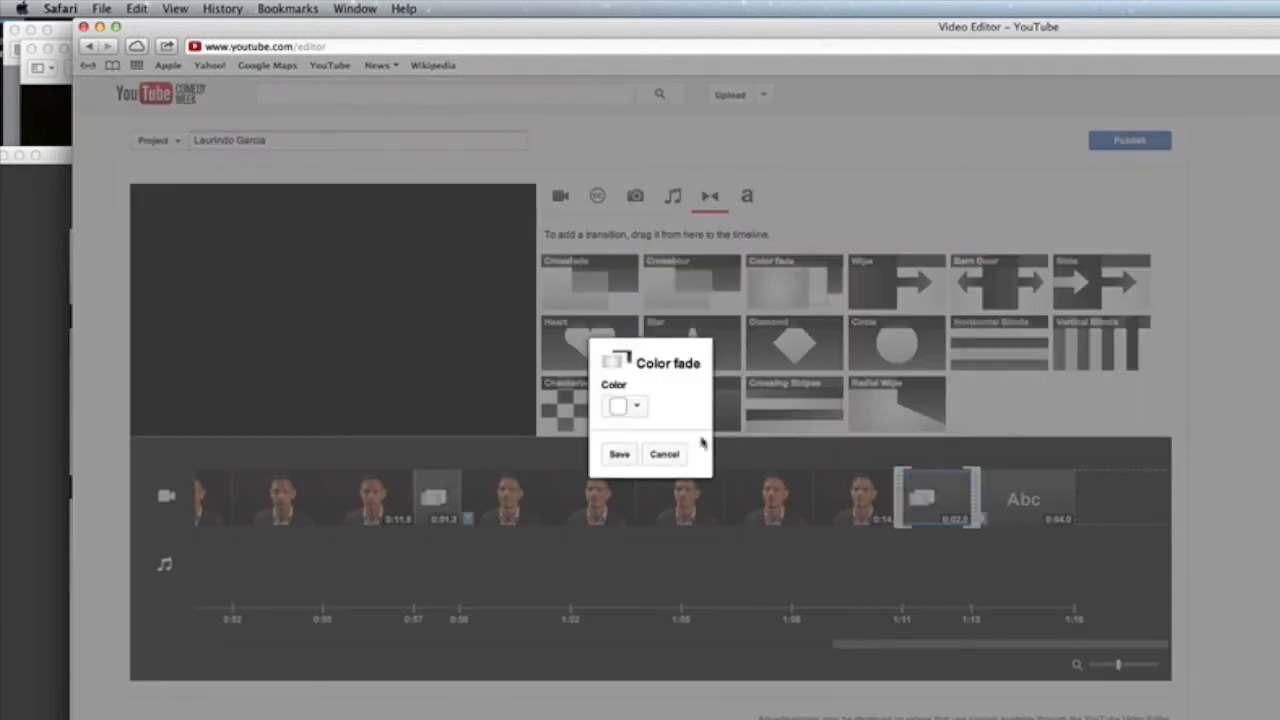
pyautogui.click(640, 407)
pyautogui.click(730, 446)
pyautogui.click(622, 455)
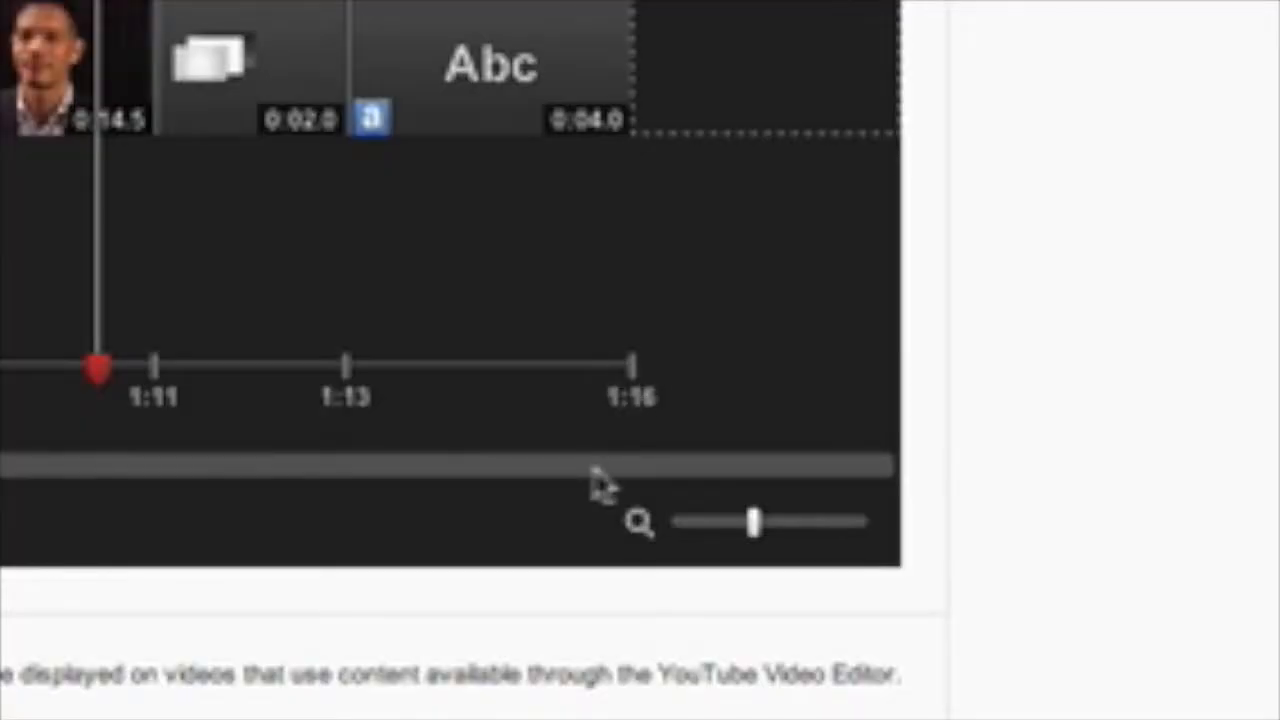
pyautogui.moveTo(596, 469); pyautogui.dragTo(331, 624)
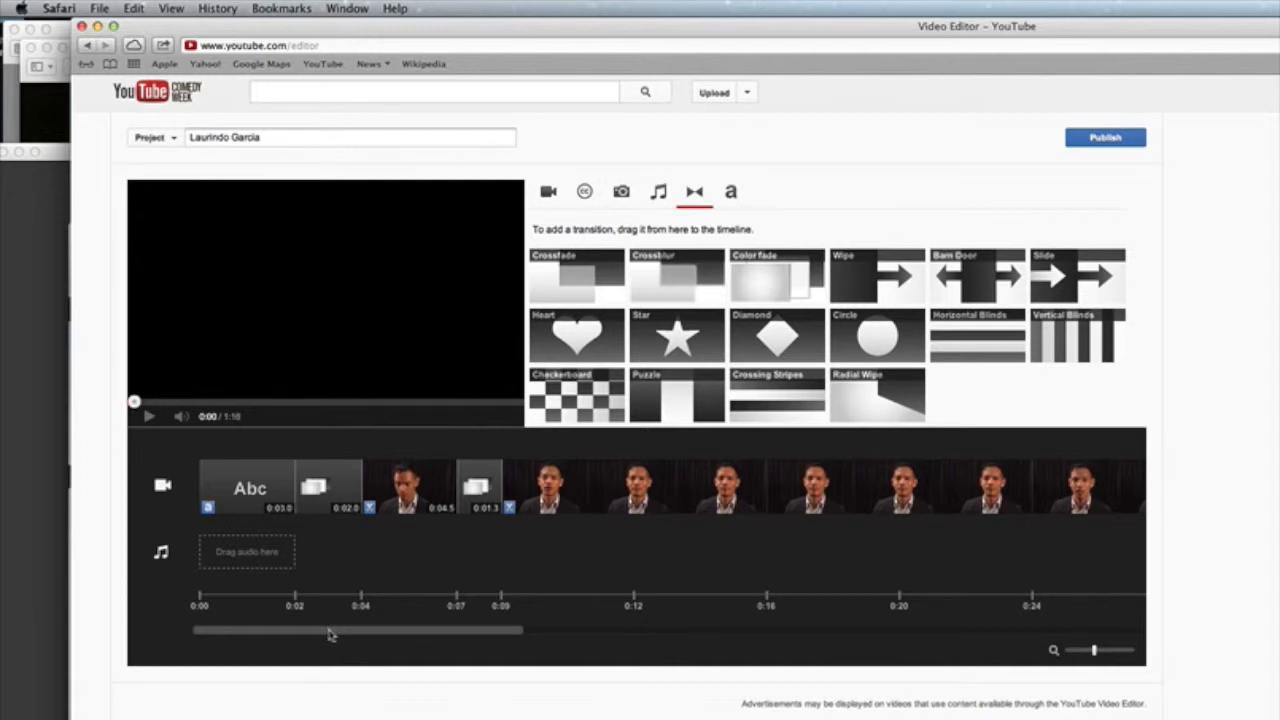
pyautogui.moveTo(331, 634); pyautogui.dragTo(272, 638)
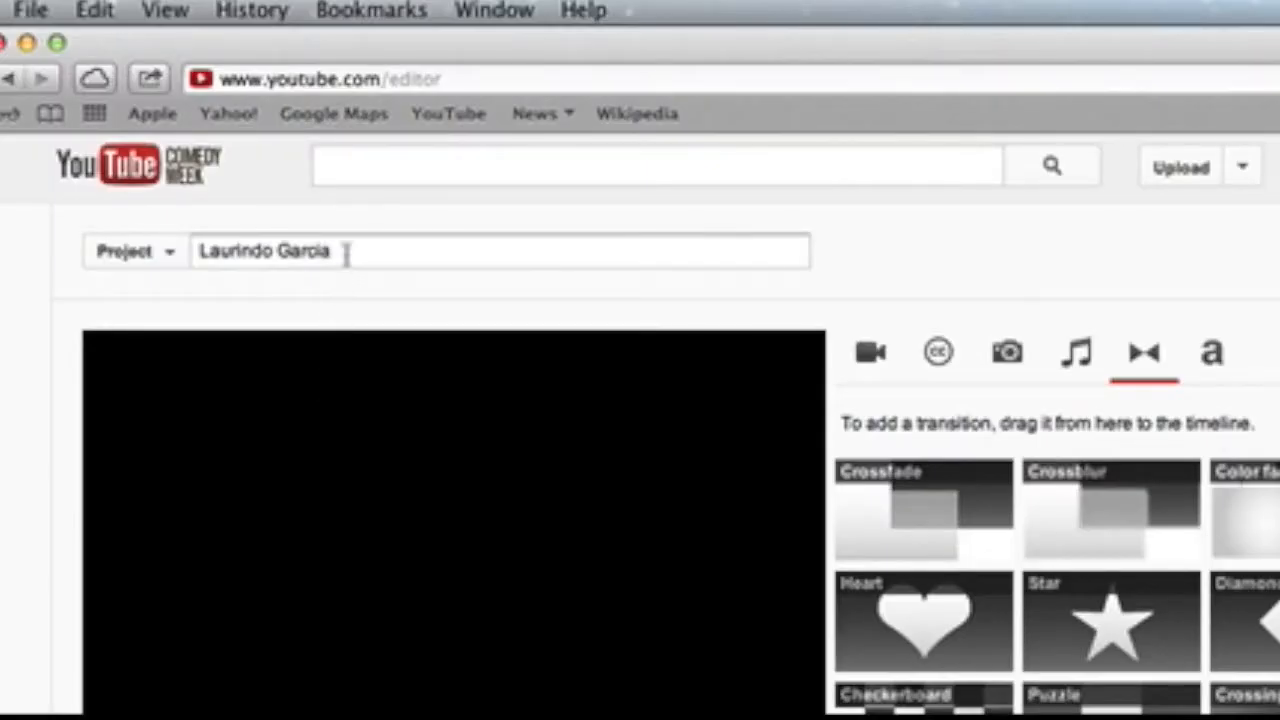
# Step: Replace the project title with the speaker's name followed by ', Philippines'
pyautogui.click(345, 253)
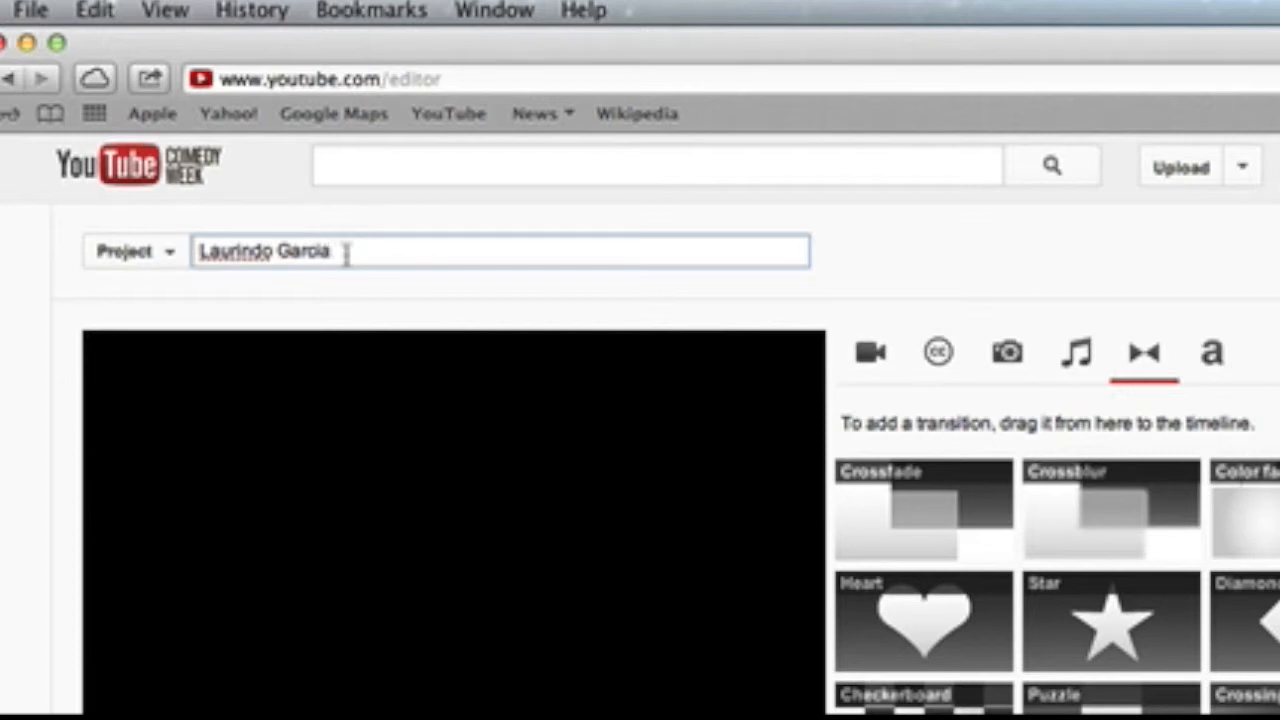
pyautogui.moveTo(345, 253); pyautogui.dragTo(171, 253)
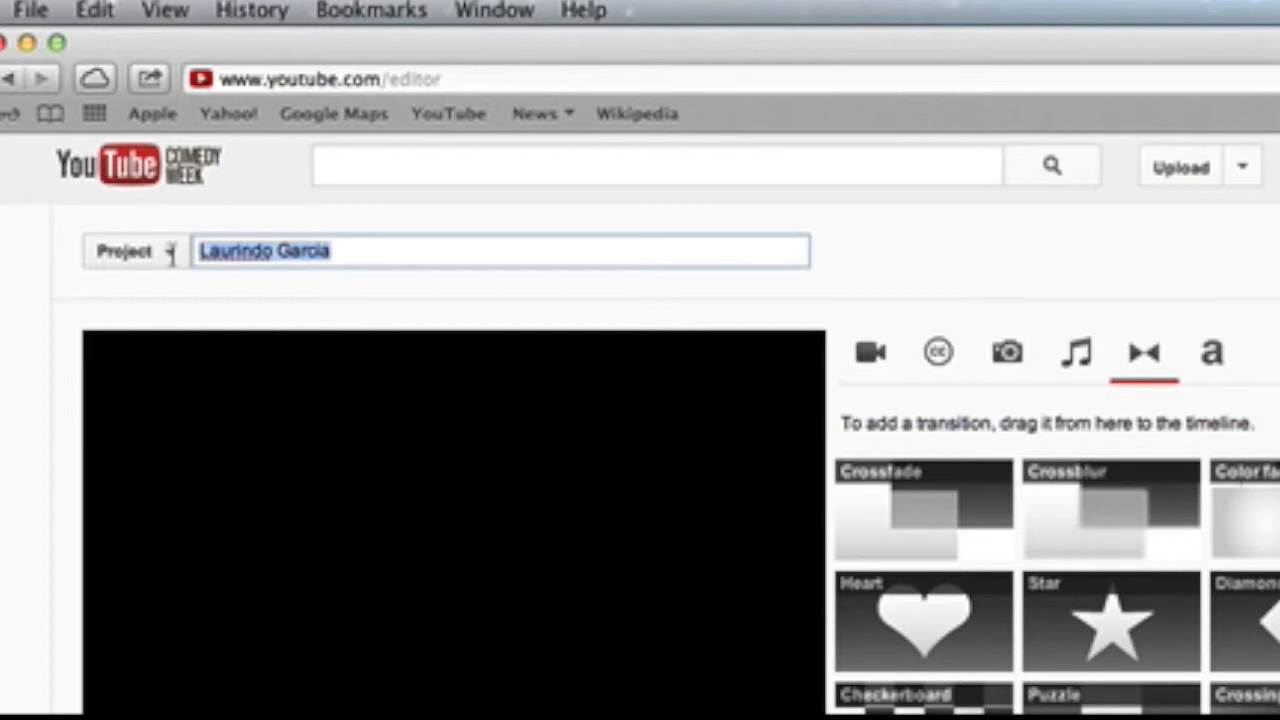
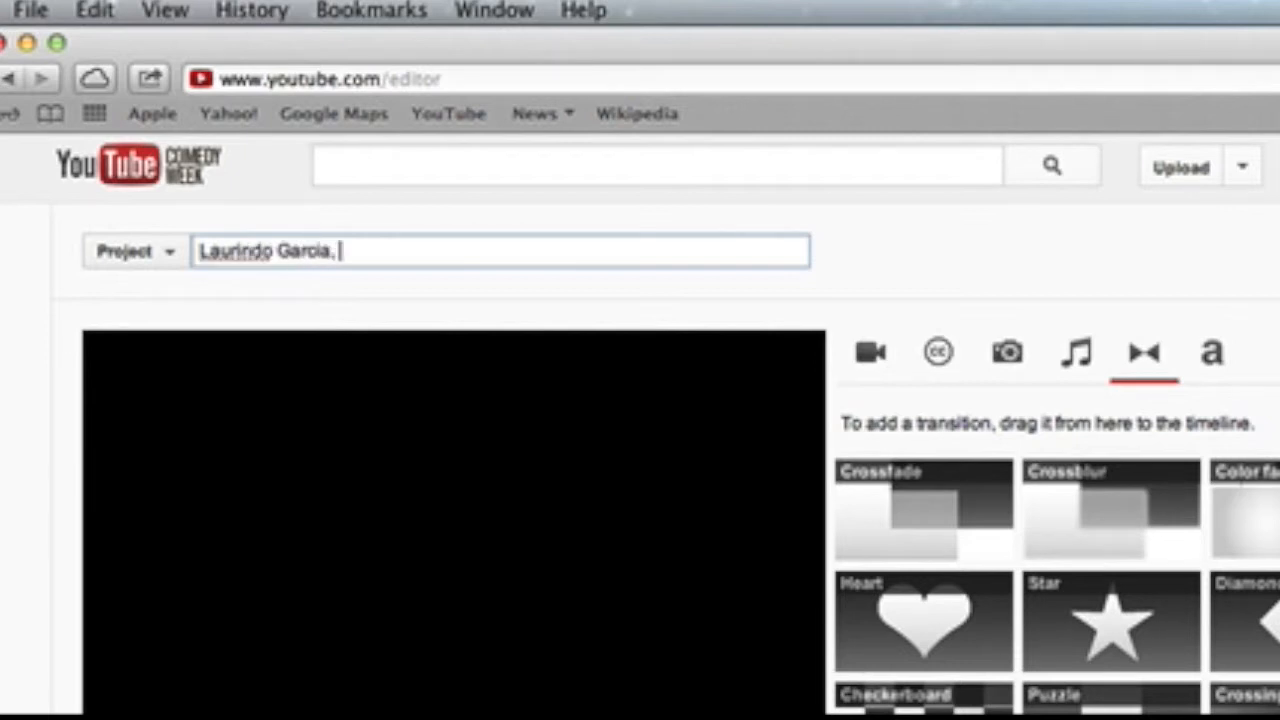
pyautogui.write('s')
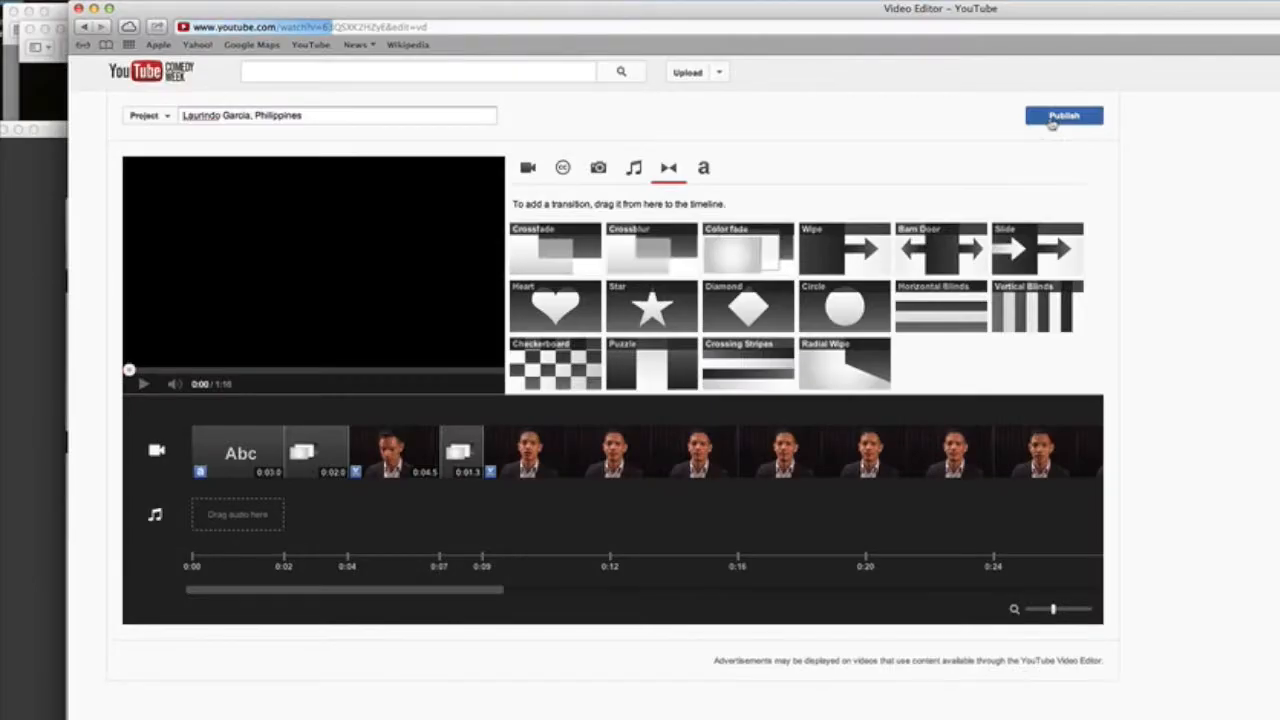
# Step: Publish the edited project to YouTube
pyautogui.click(1052, 117)
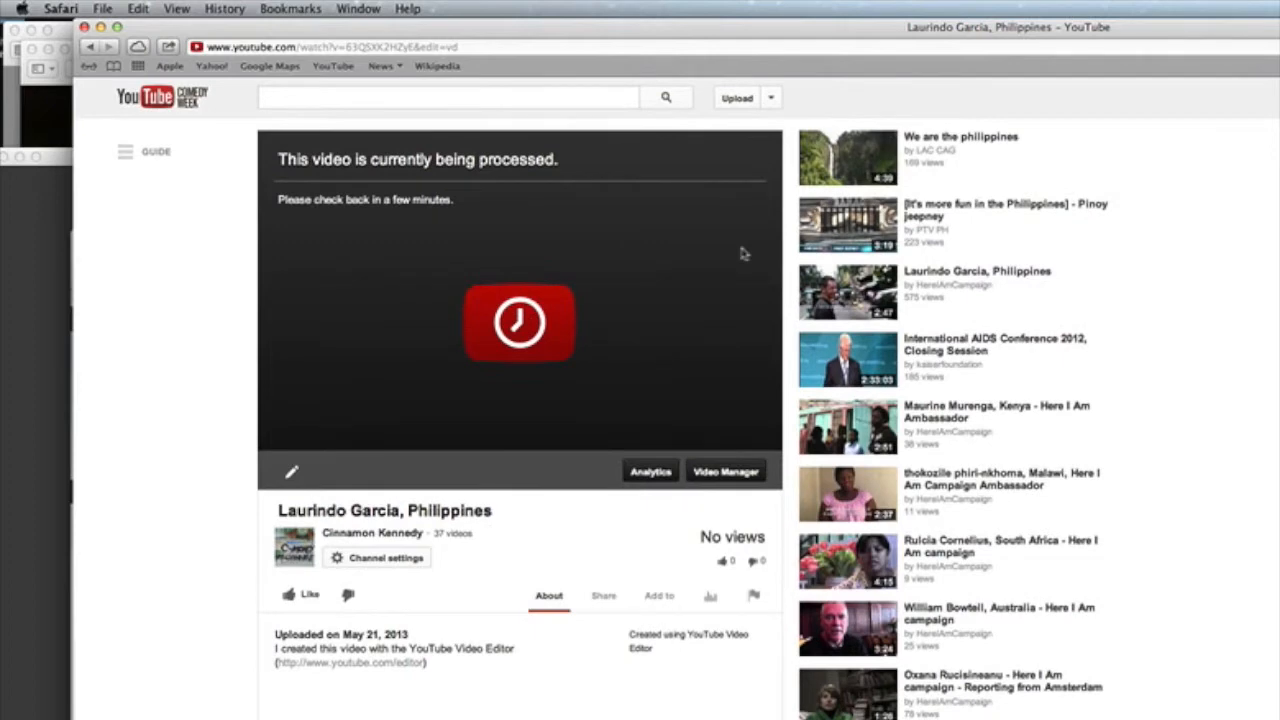
# Step: Go to the Video Manager uploads list from the dropdown beside Upload
pyautogui.scroll(-1, 742, 253)
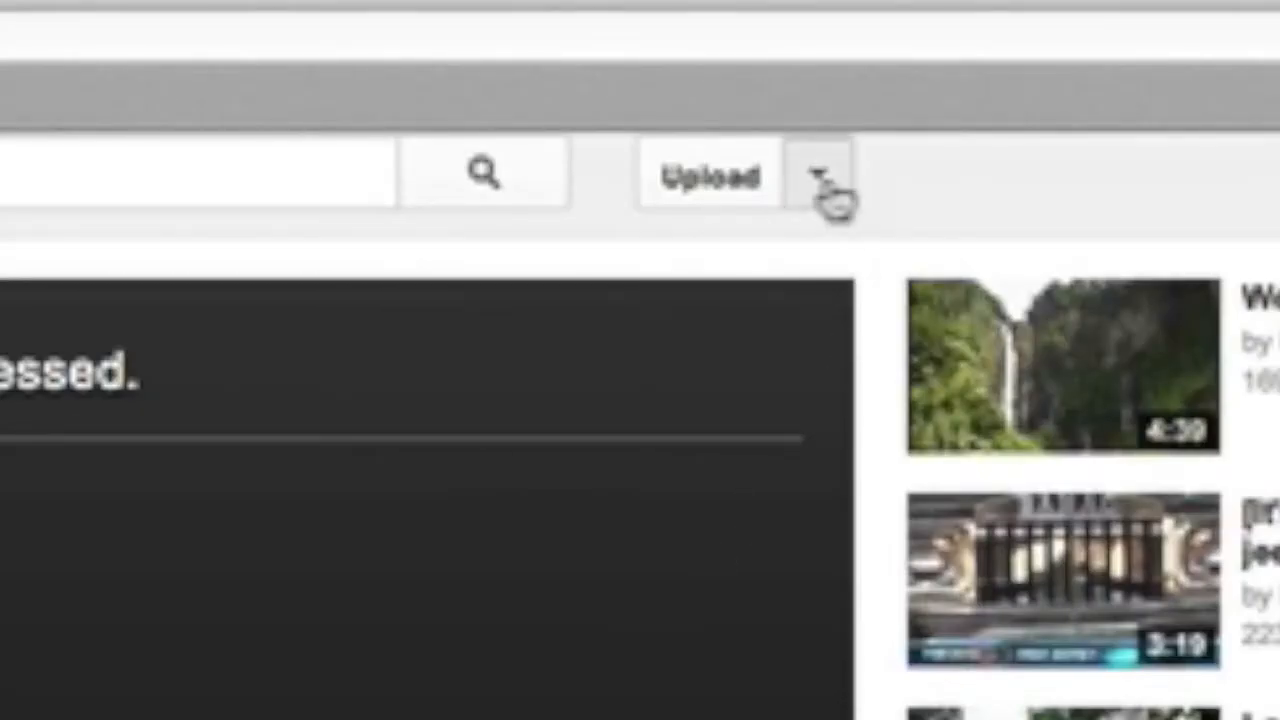
pyautogui.click(771, 91)
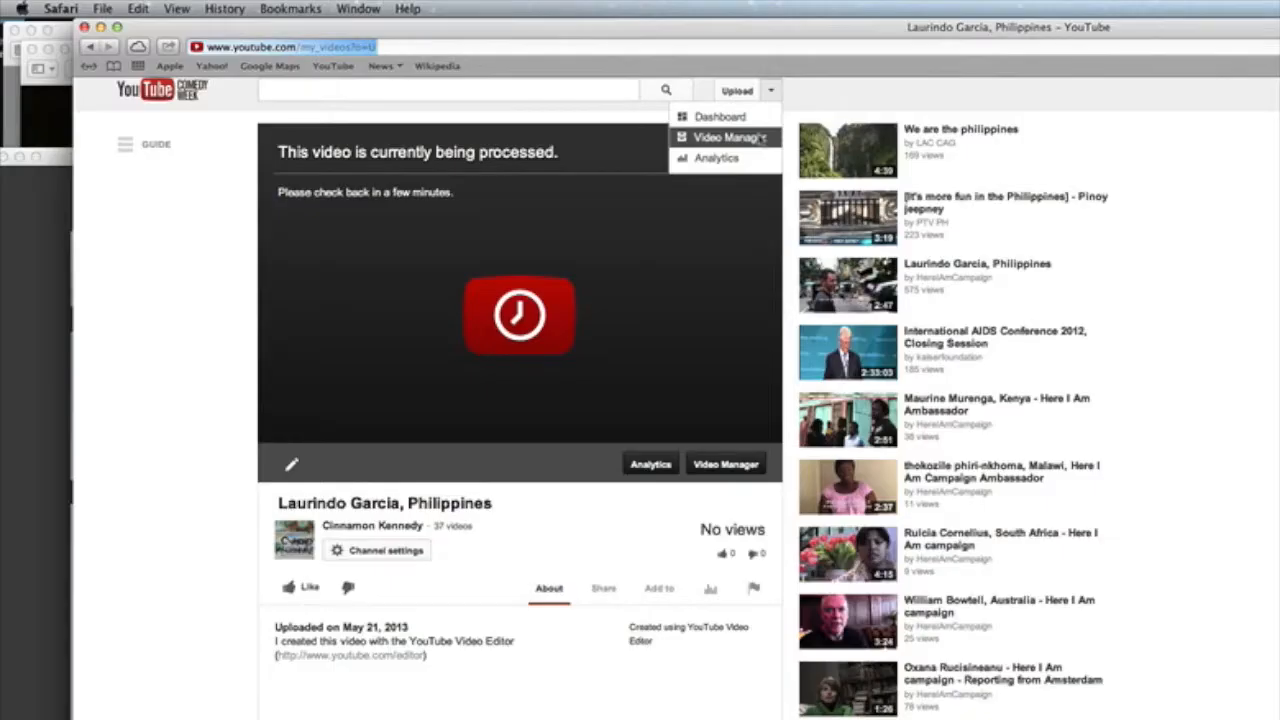
pyautogui.click(760, 137)
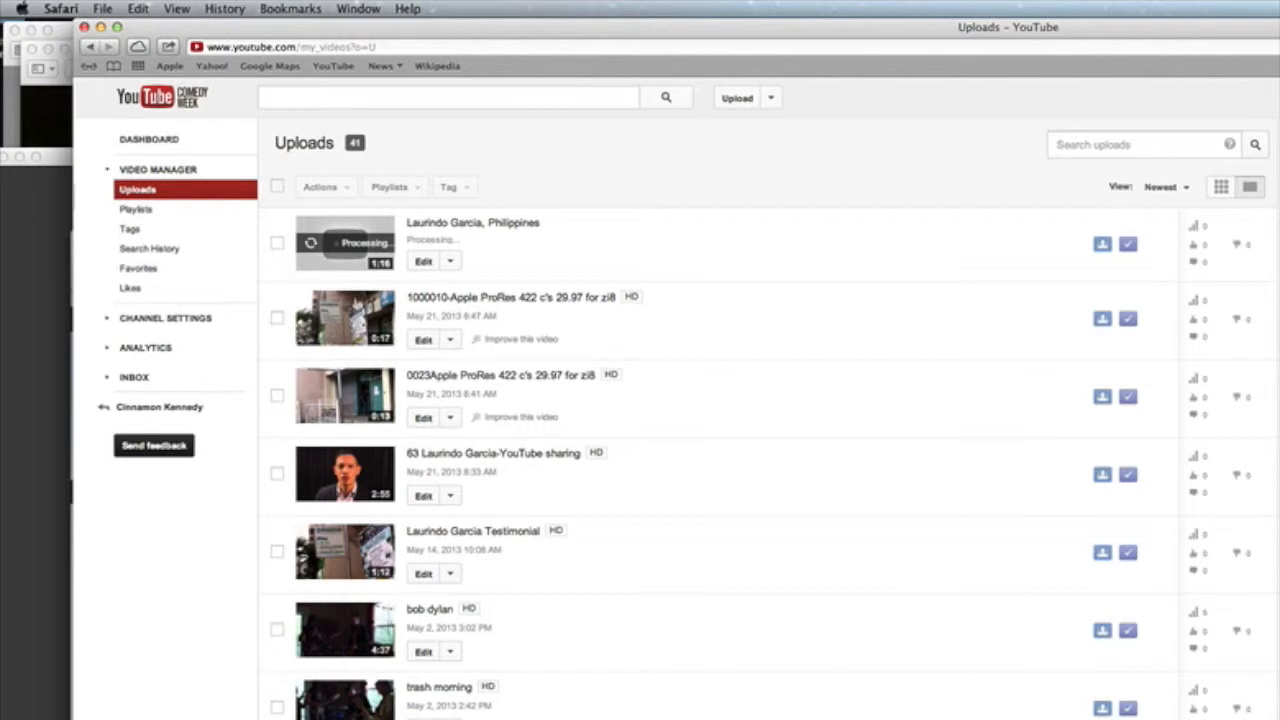
# Step: Bulk-delete the two Apple ProRes uploads and the older YouTube sharing video
pyautogui.click(278, 318)
pyautogui.click(278, 396)
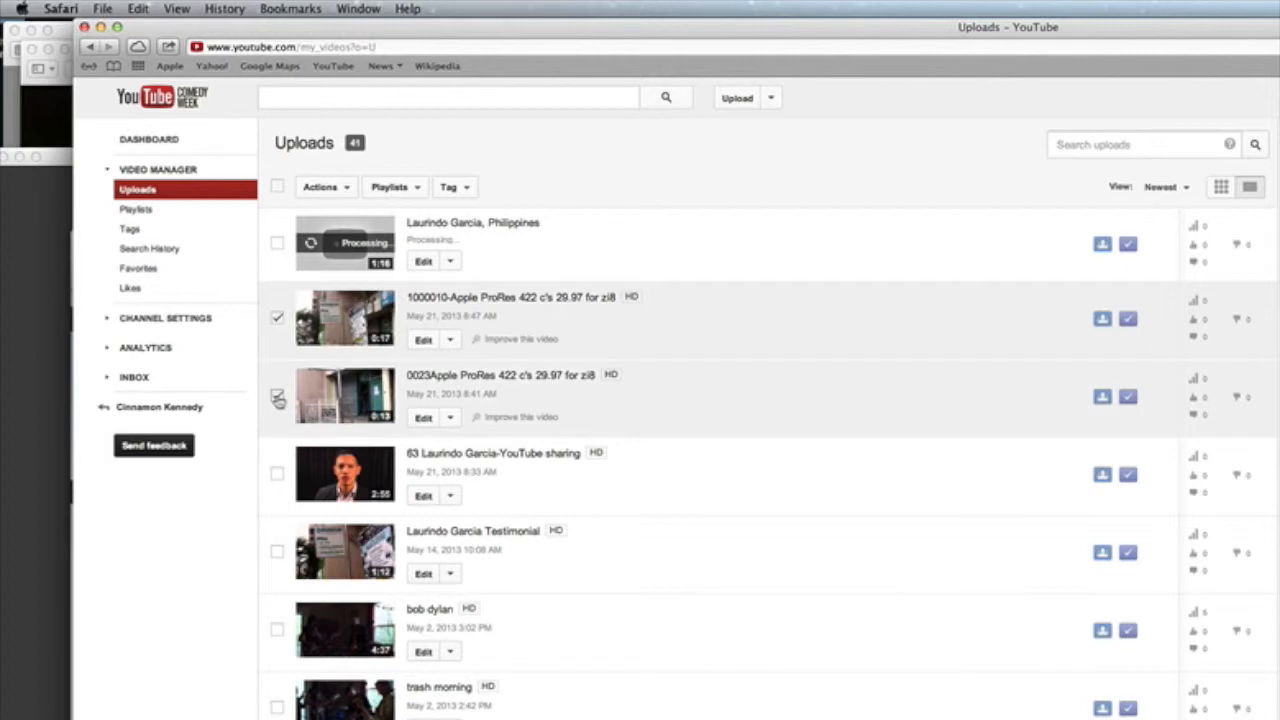
pyautogui.click(277, 476)
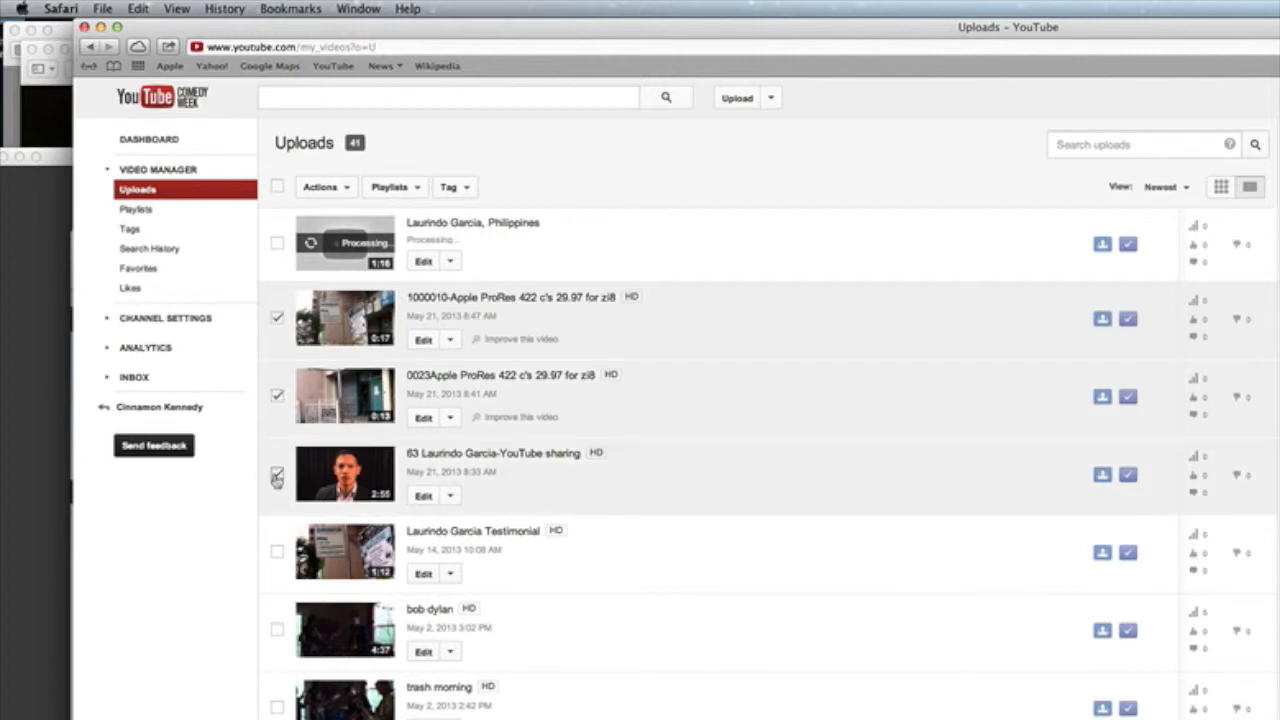
pyautogui.click(343, 188)
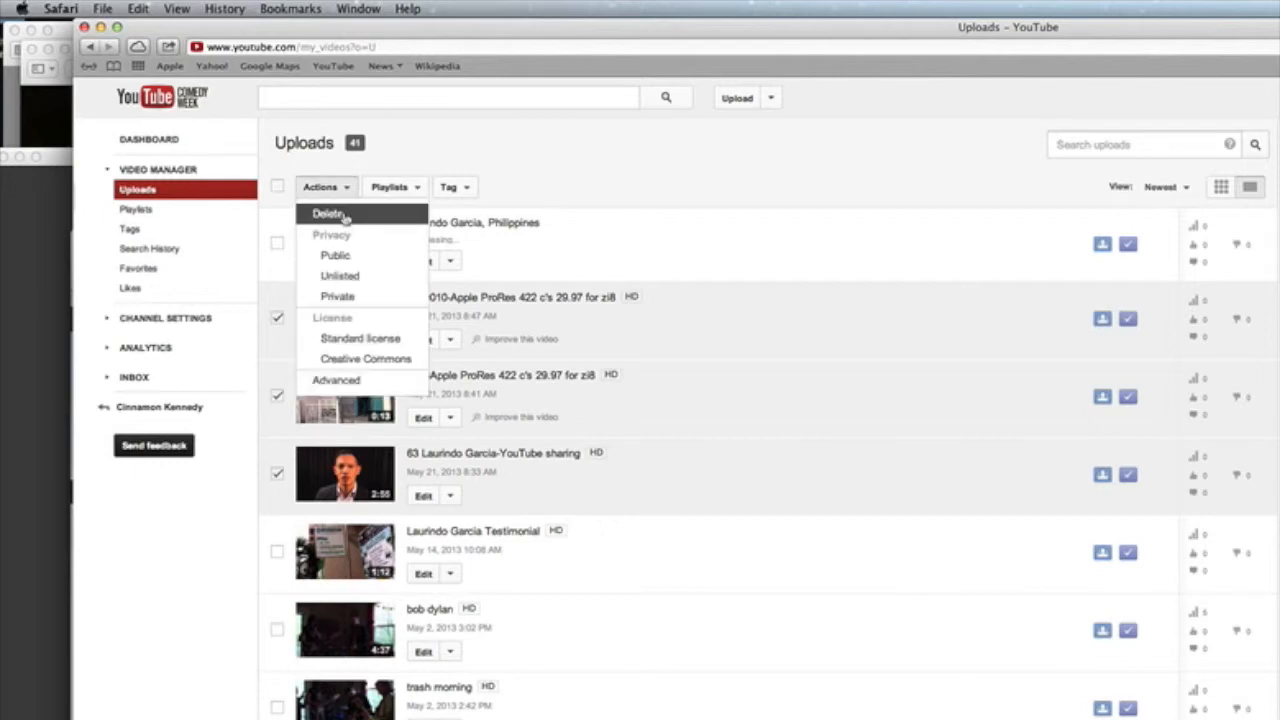
pyautogui.click(343, 216)
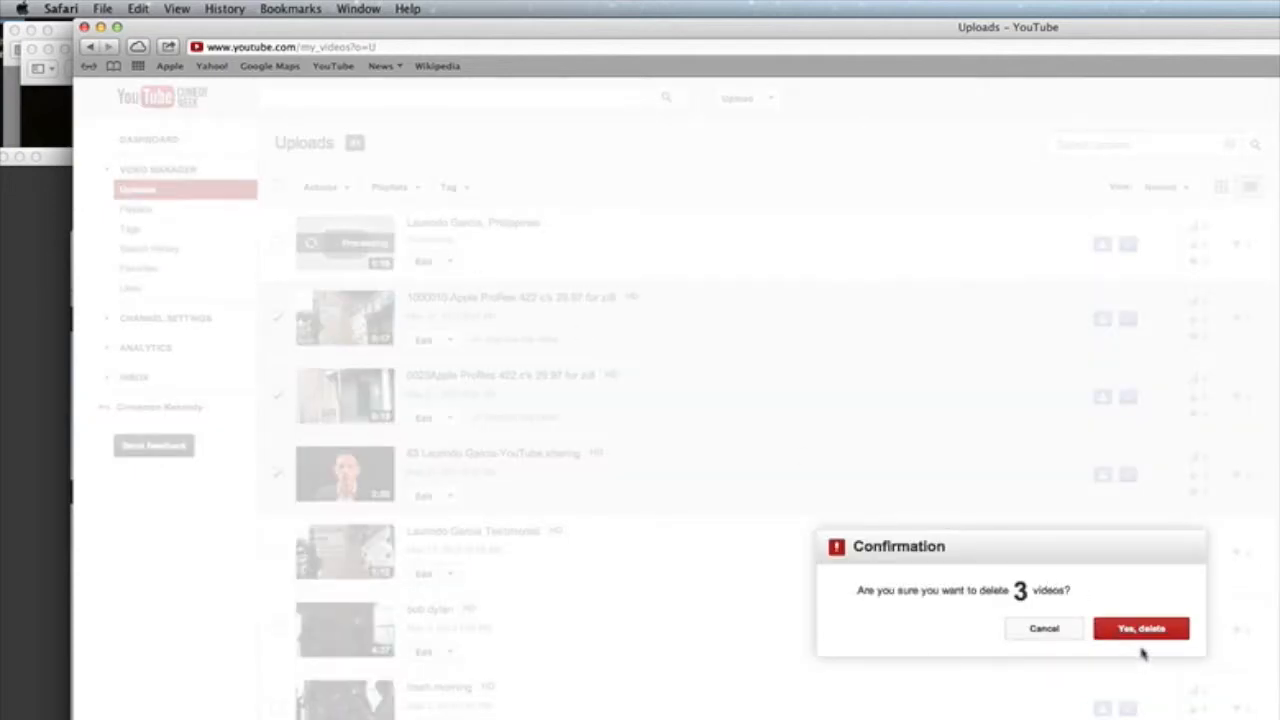
pyautogui.click(1141, 630)
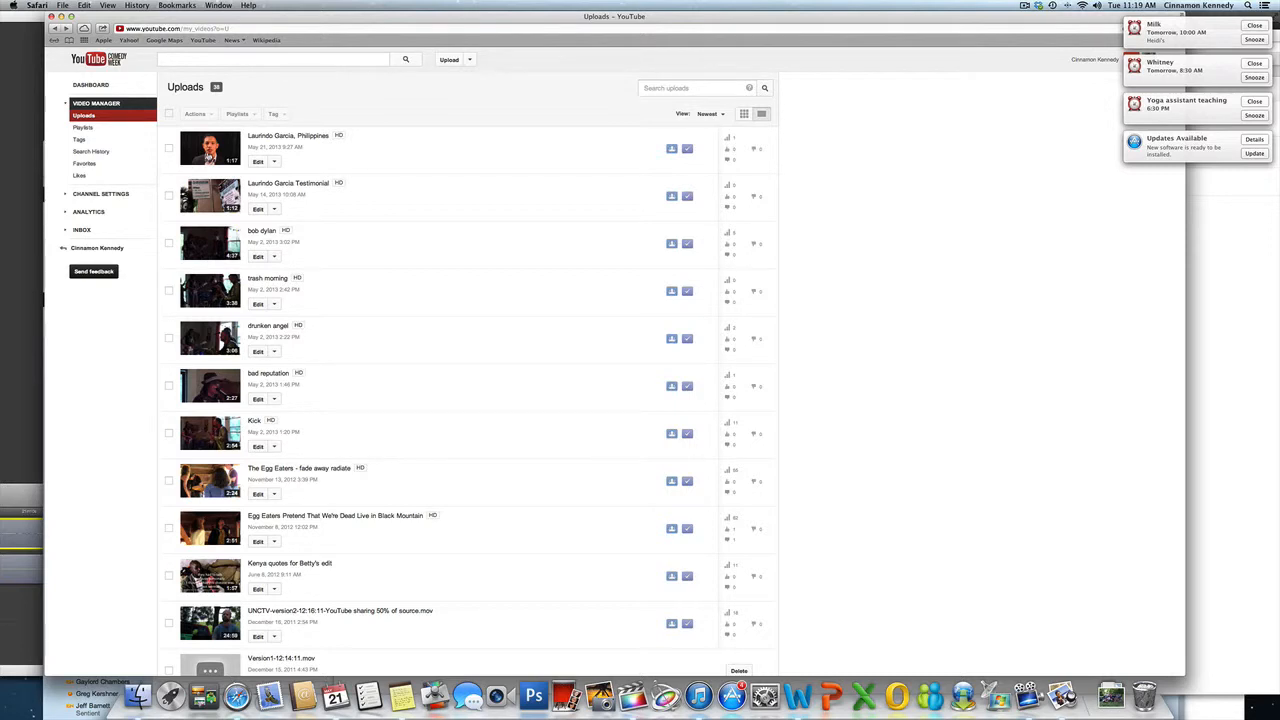
# Step: Replace the video's description with a sentence about his experiences with HIV and the Global Fund, and save
pyautogui.click(206, 157)
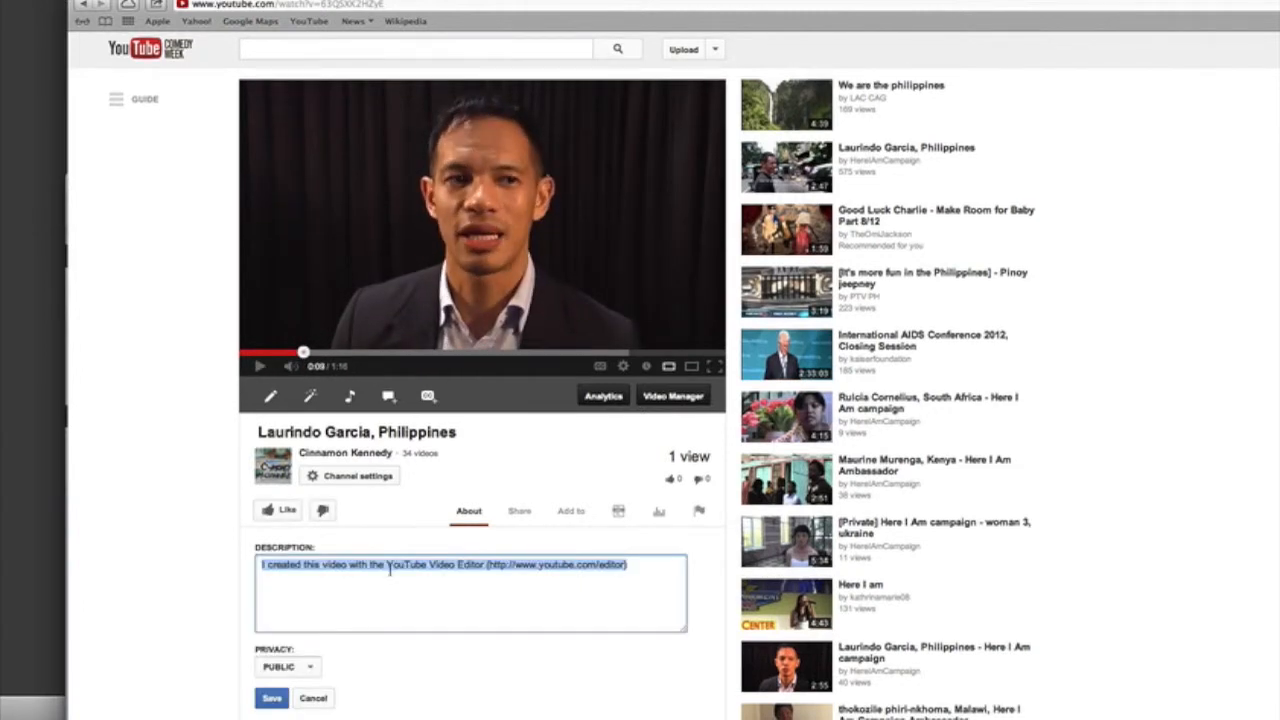
pyautogui.press('BackSpace')
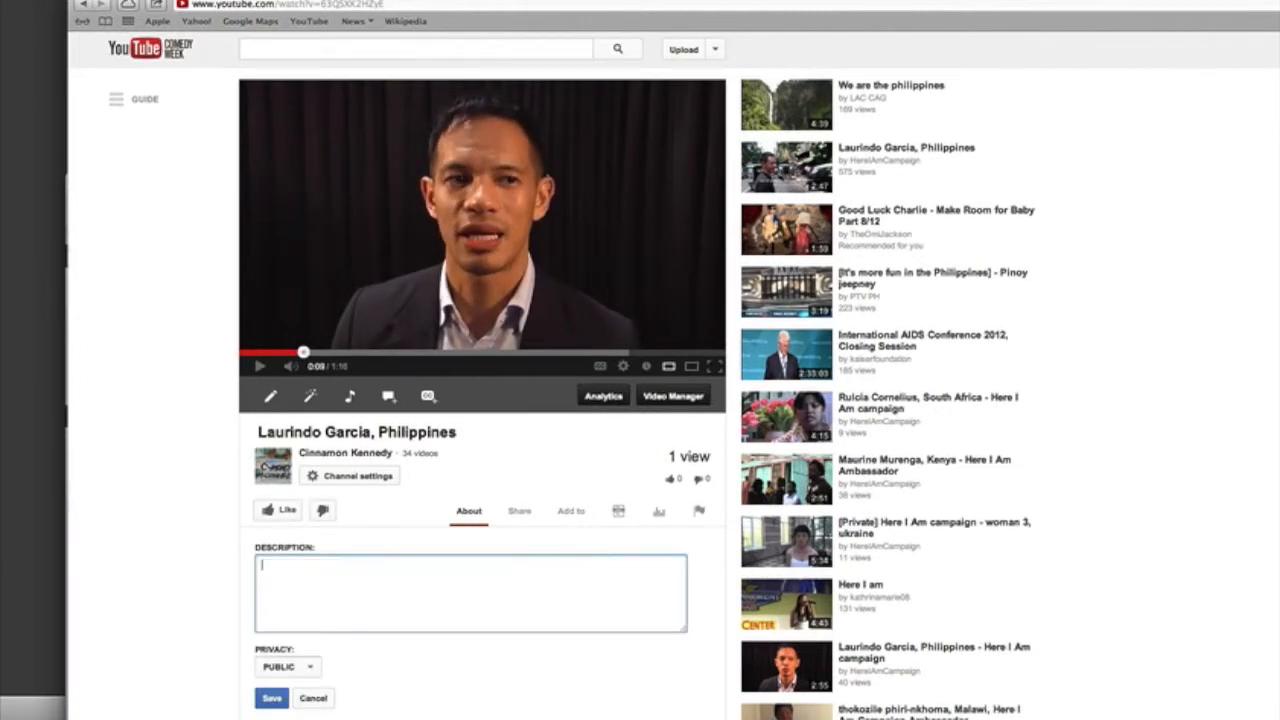
pyautogui.write('Laurindo talks about his')
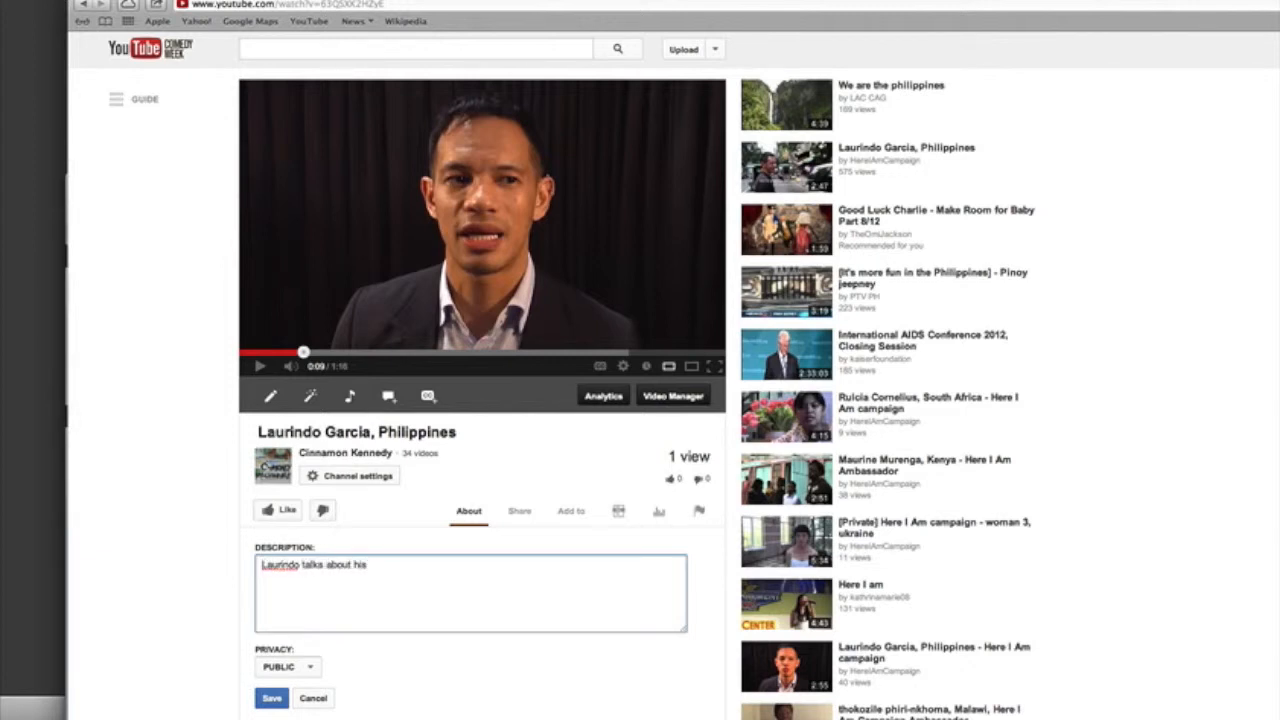
pyautogui.write(' experiences with HIV and ')
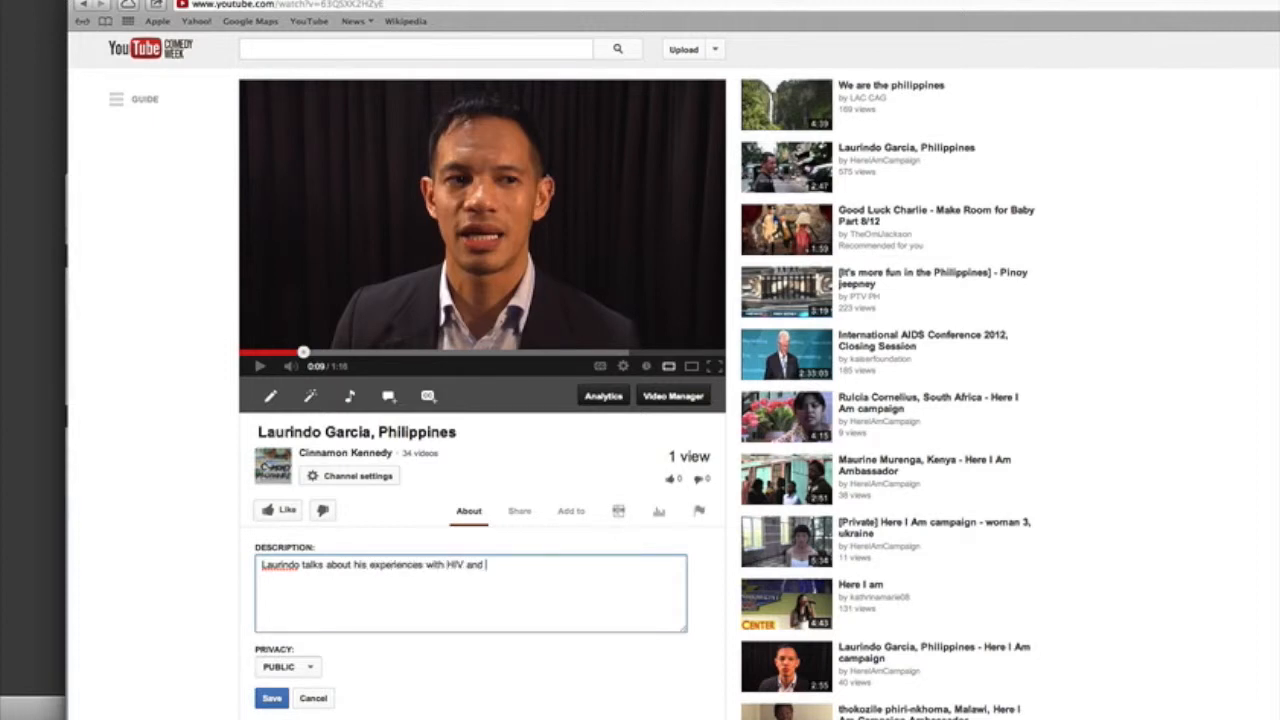
pyautogui.write('the Global Fund.')
pyautogui.click(271, 698)
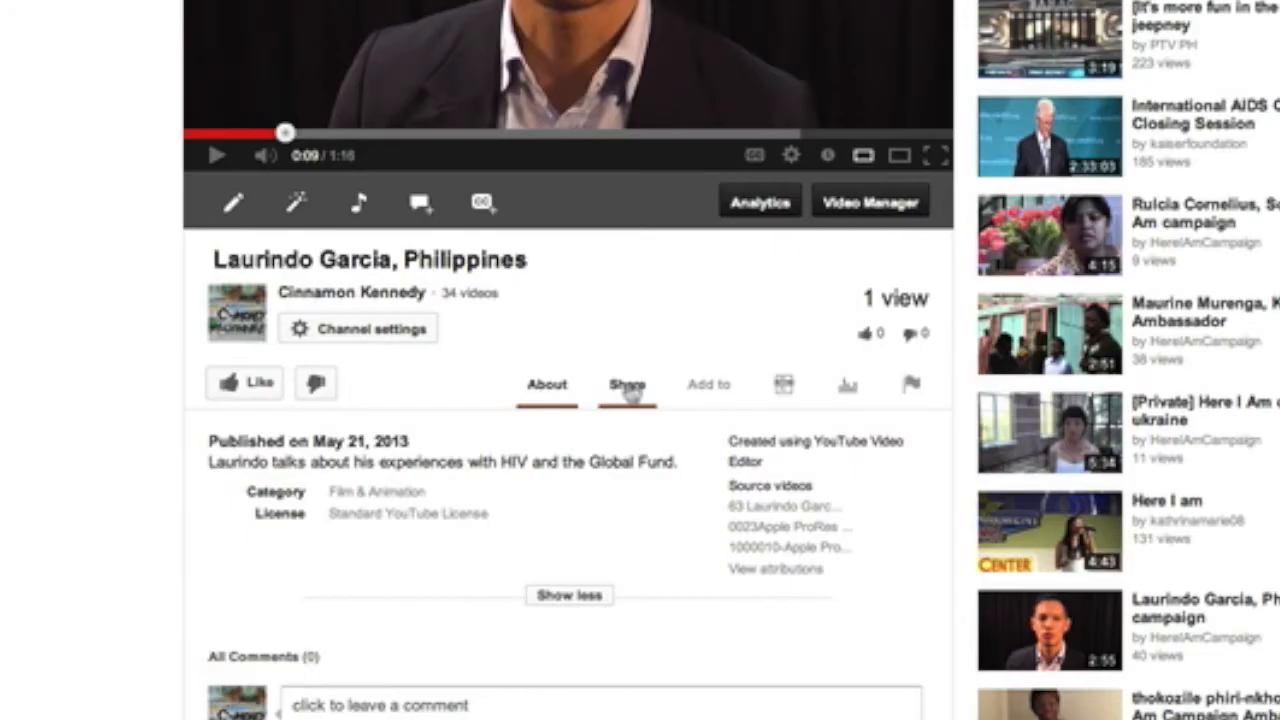
# Step: Copy the video's 560 × 315 iframe embed code and switch to the Blogger window
pyautogui.click(628, 386)
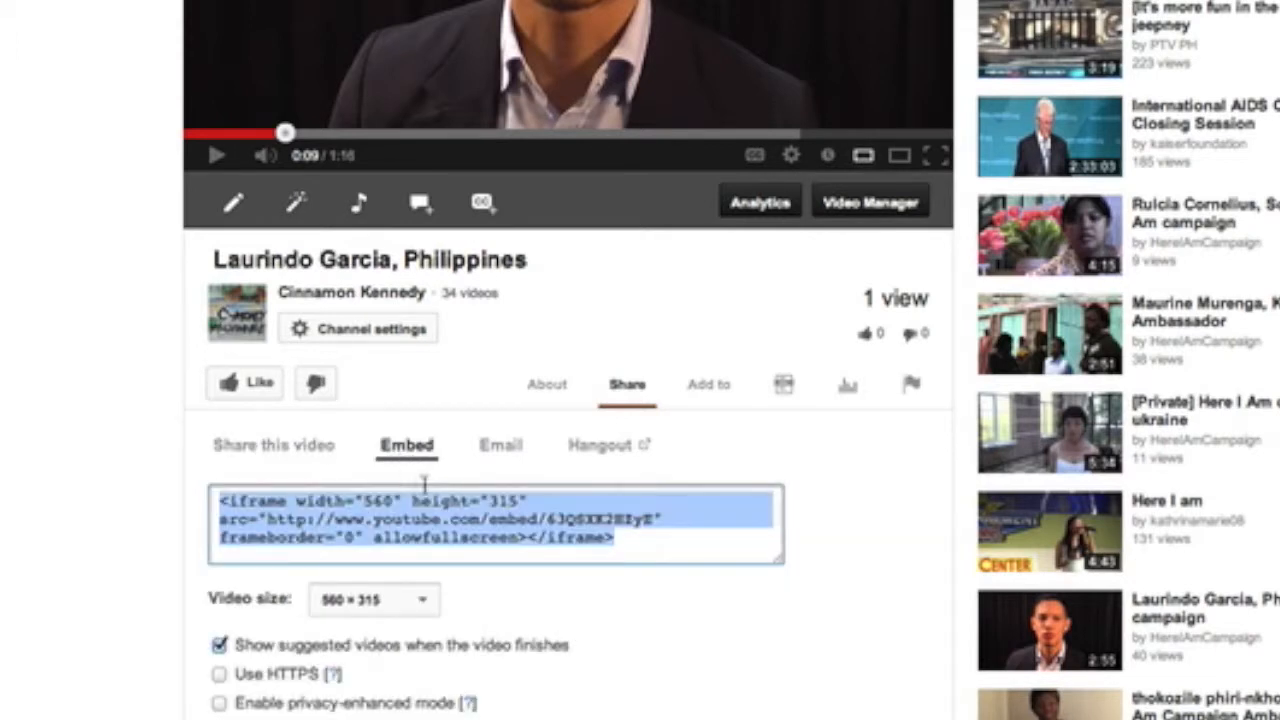
pyautogui.press('super+c')
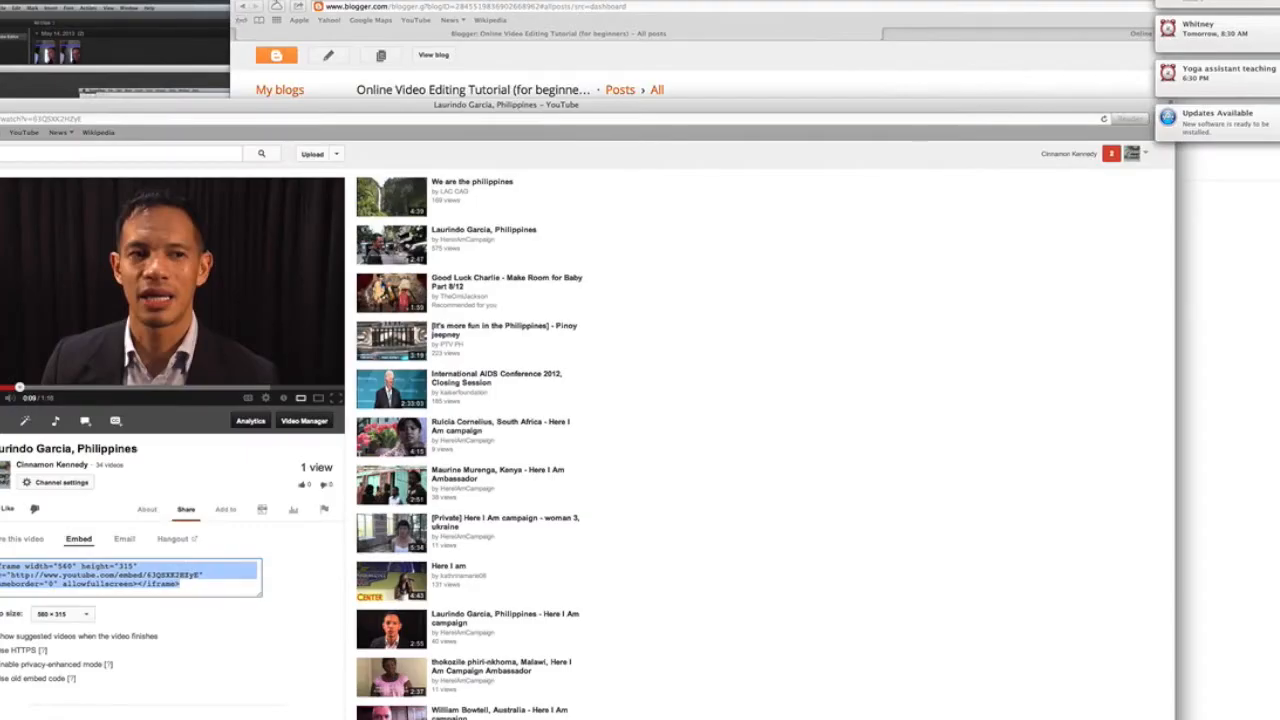
pyautogui.click(234, 38)
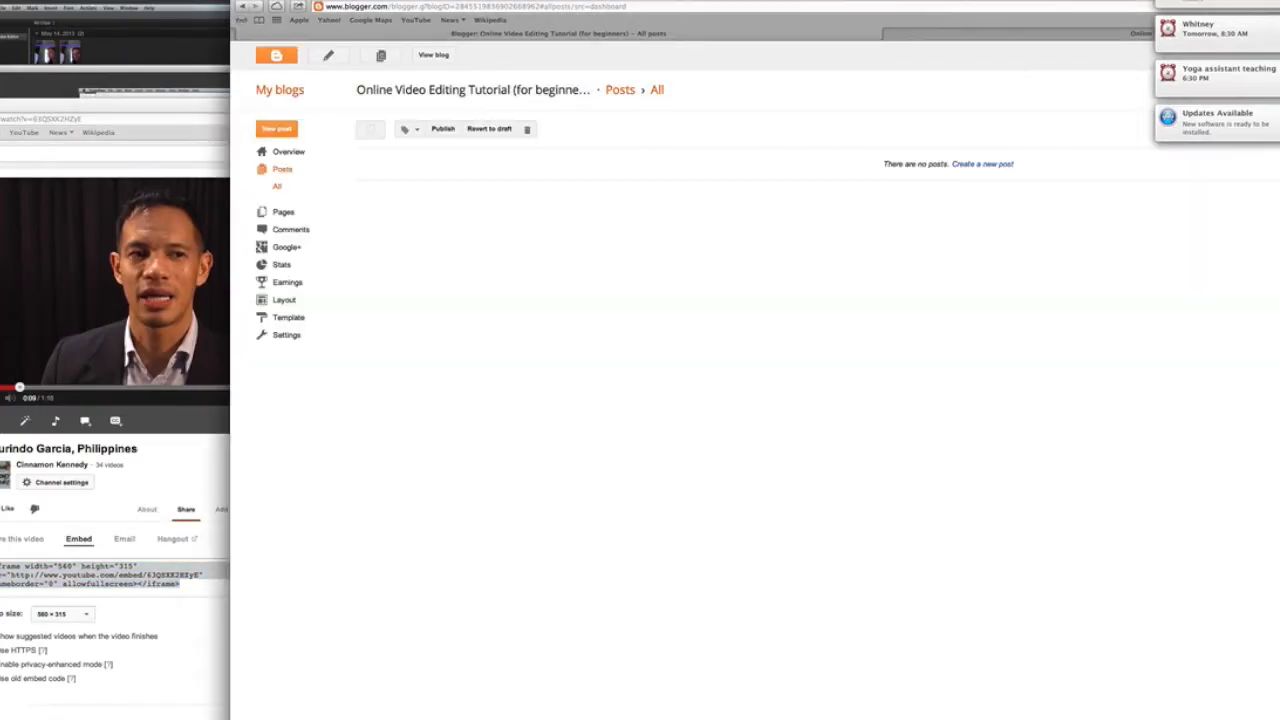
# Step: Start a new Blogger post titled with the speaker's name followed by 'Video'
pyautogui.moveTo(302, 1); pyautogui.dragTo(100, 4)
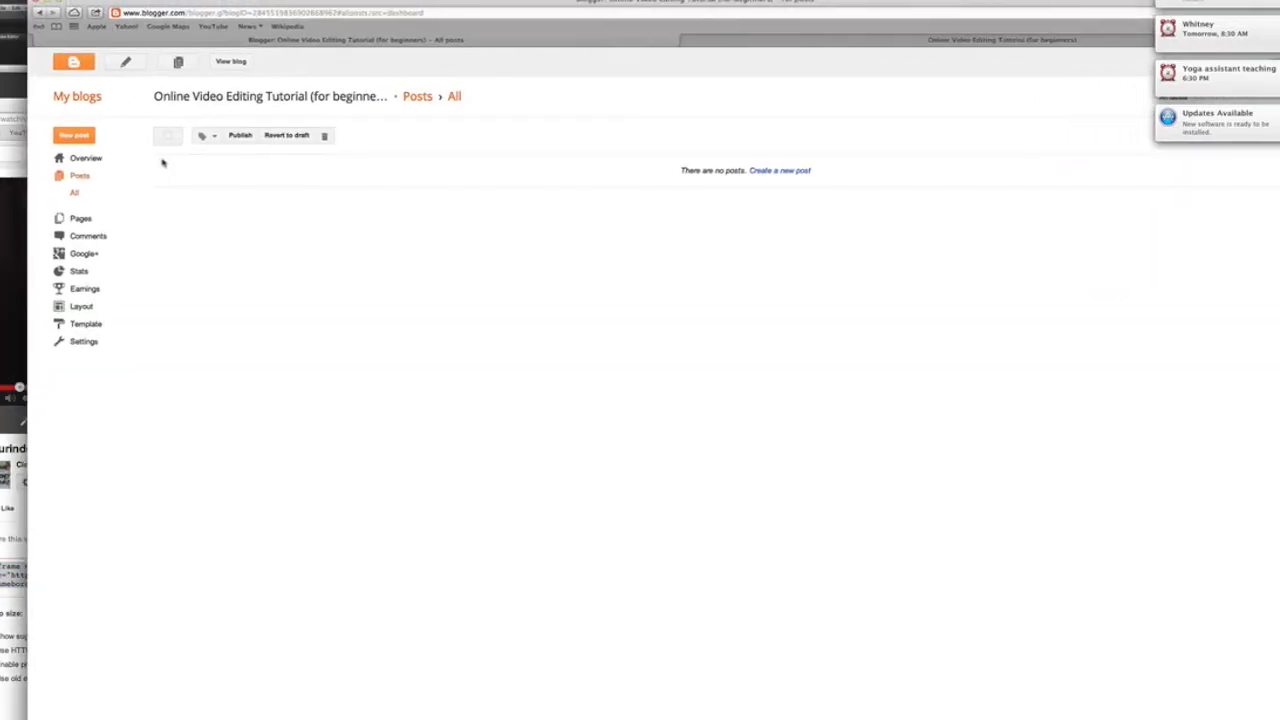
pyautogui.click(127, 65)
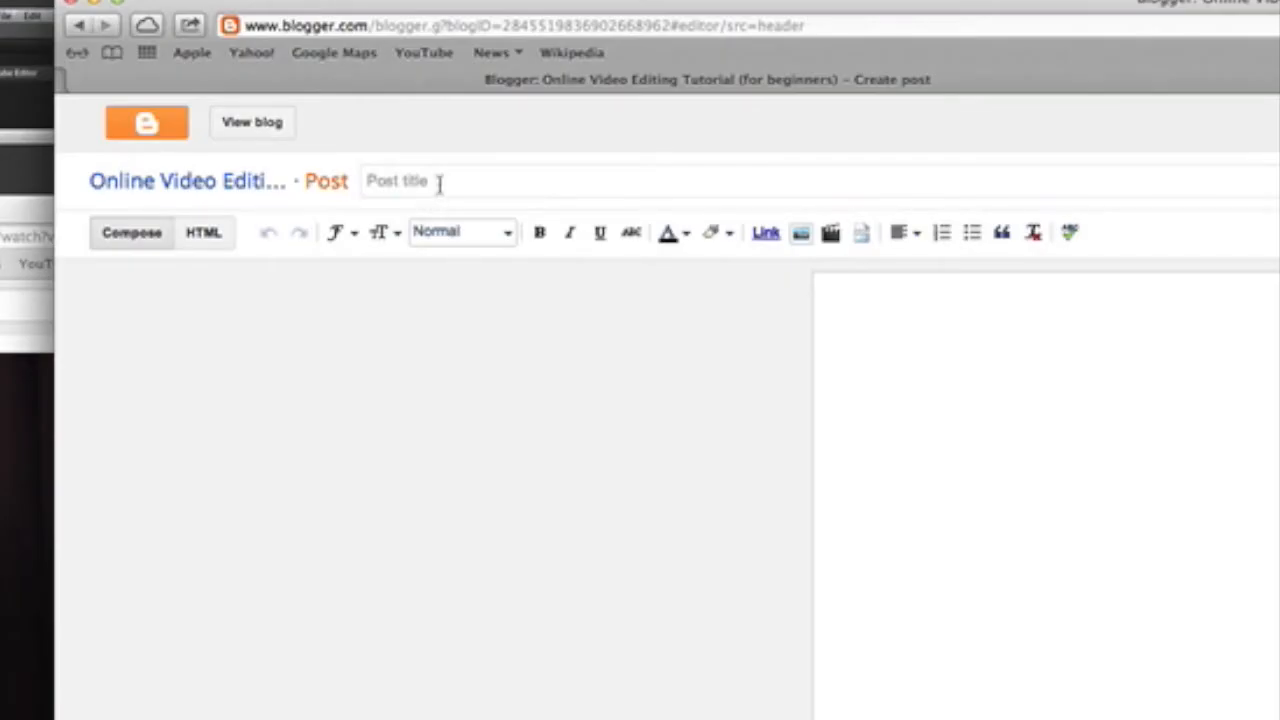
pyautogui.click(438, 183)
pyautogui.write('K')
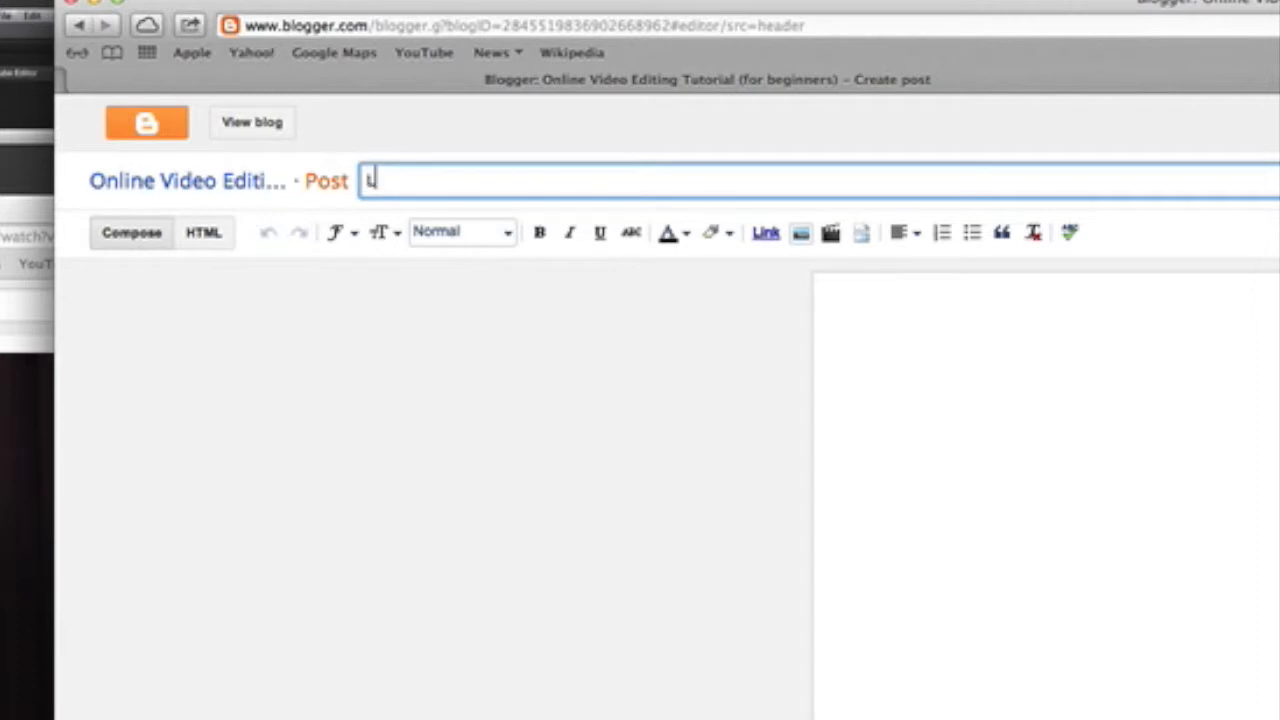
pyautogui.write("aurindo's Video")
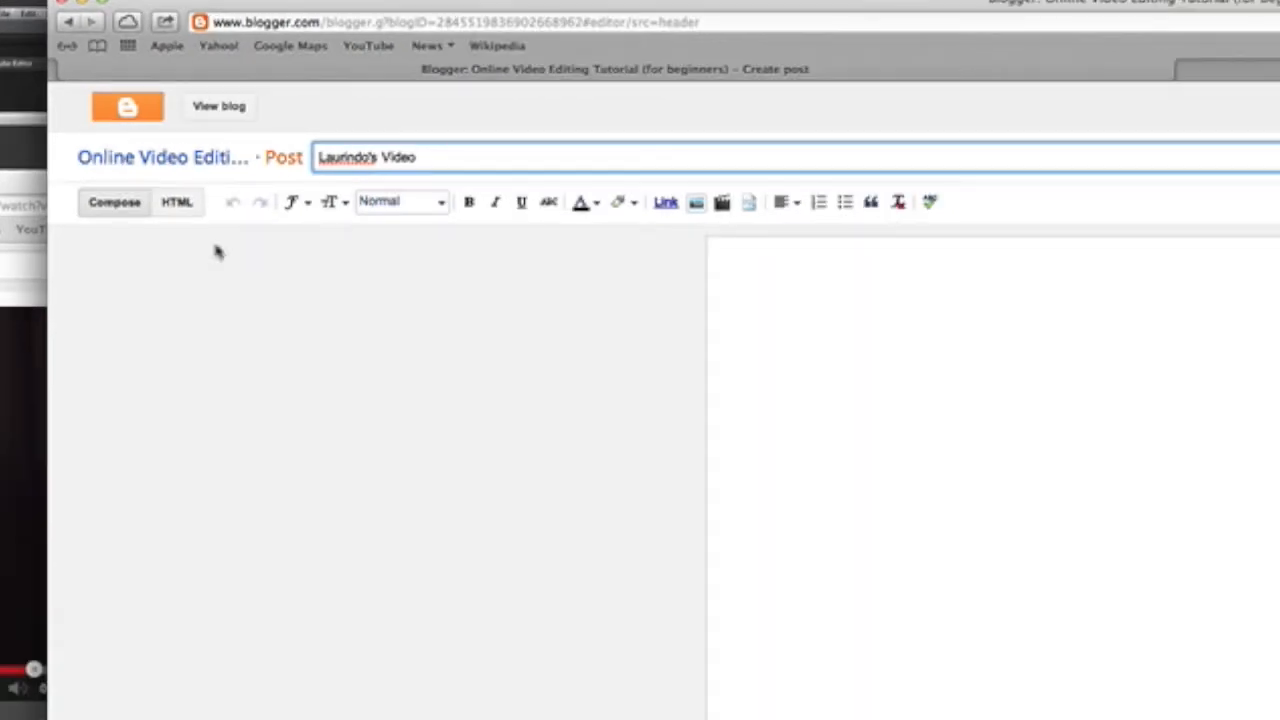
# Step: Paste the YouTube iframe embed code into the post's HTML view
pyautogui.click(180, 208)
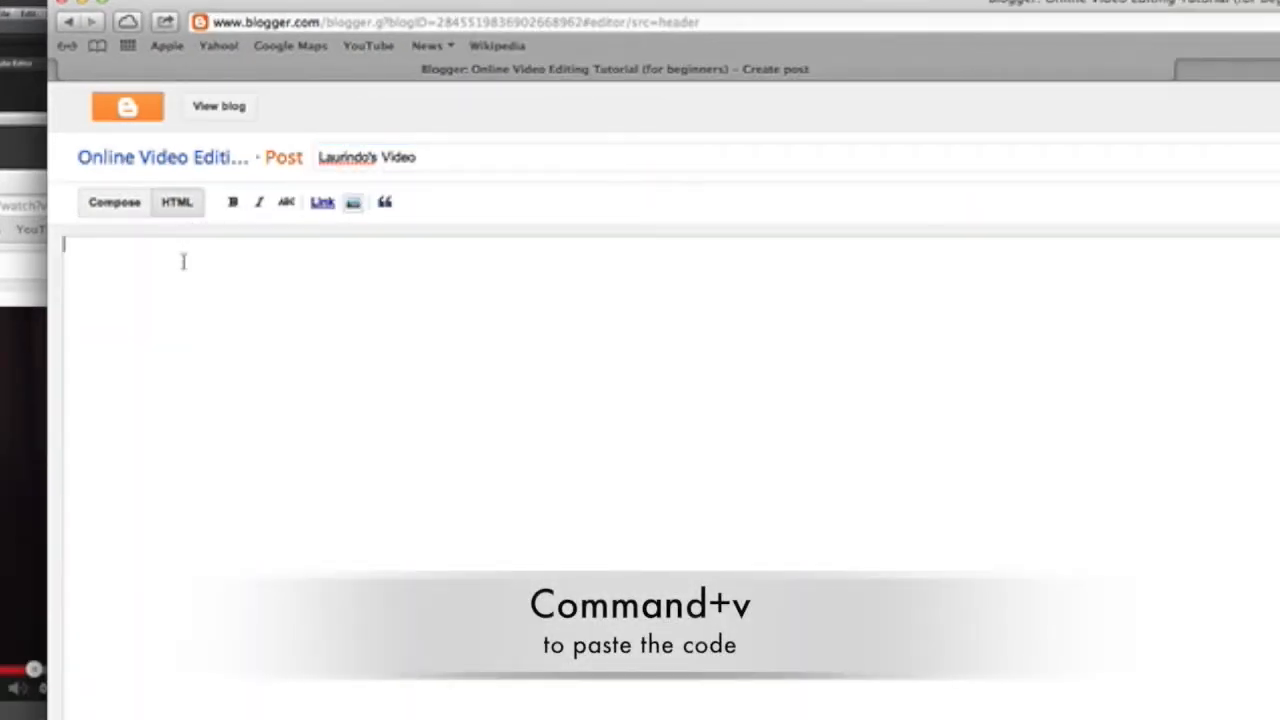
pyautogui.click(183, 261)
pyautogui.press('super+v')
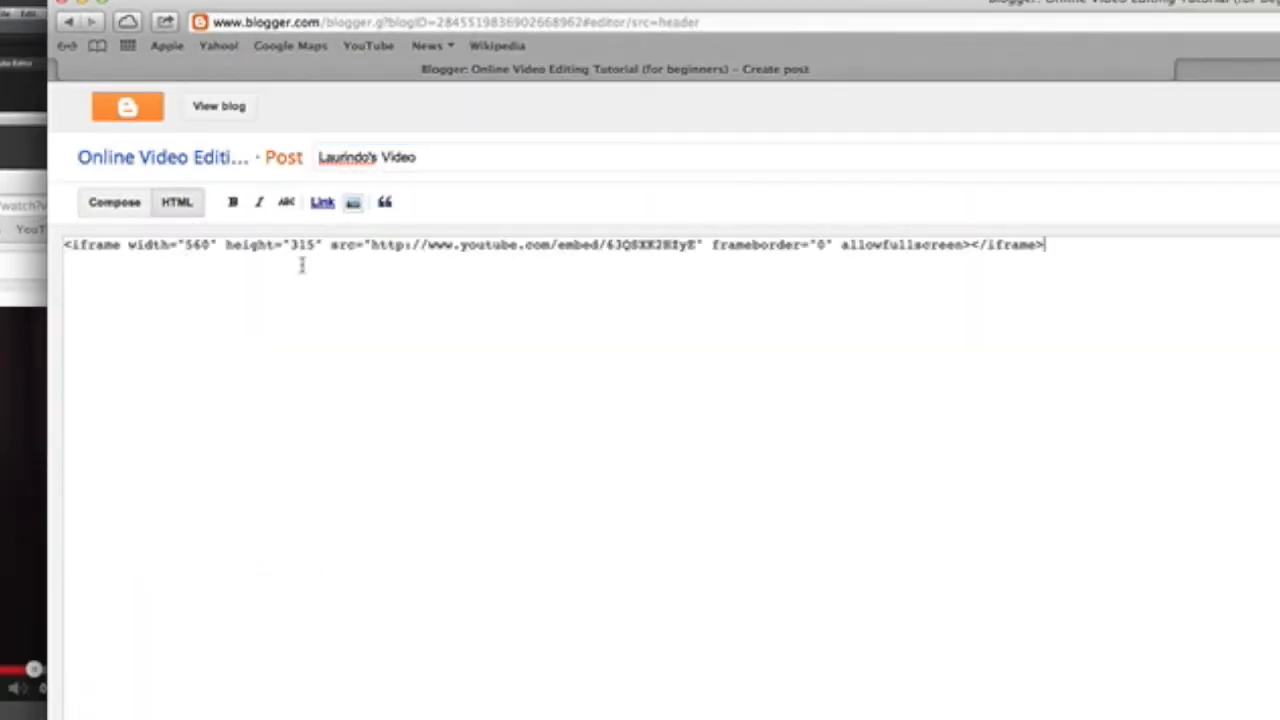
pyautogui.moveTo(785, 3); pyautogui.dragTo(563, 7)
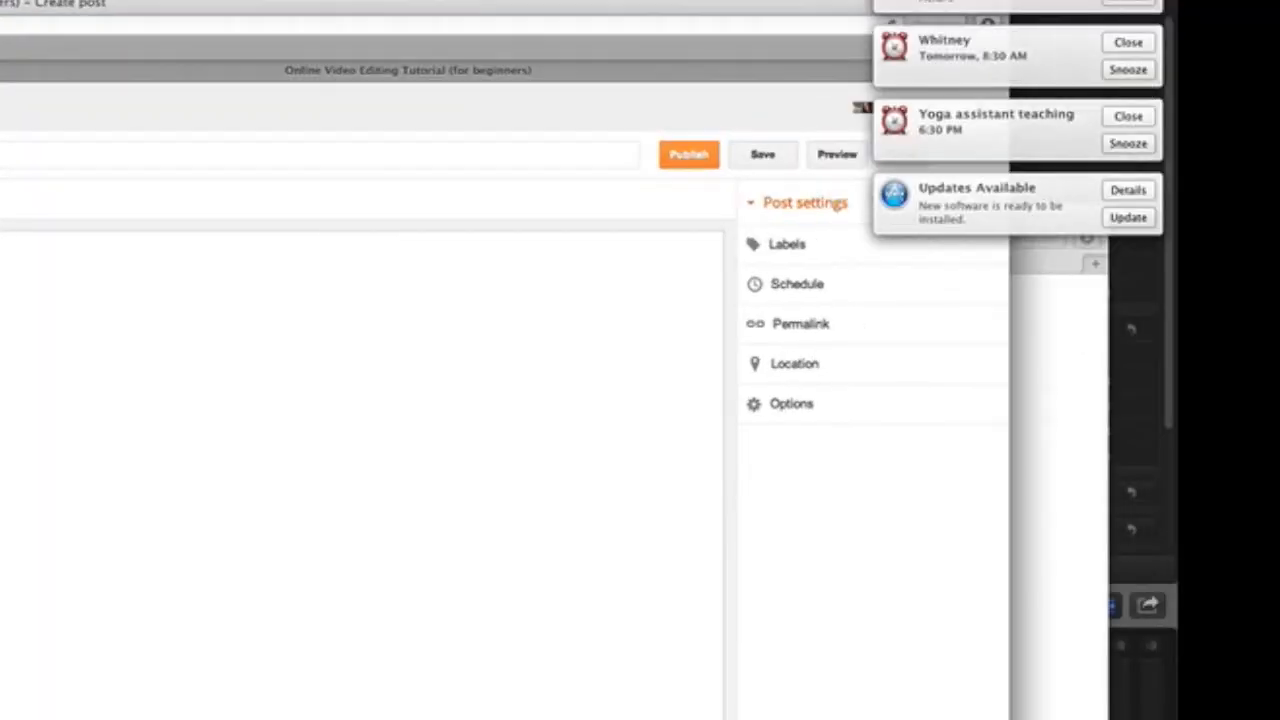
# Step: Preview the post on the blog and play, then pause, the embedded video
pyautogui.click(822, 168)
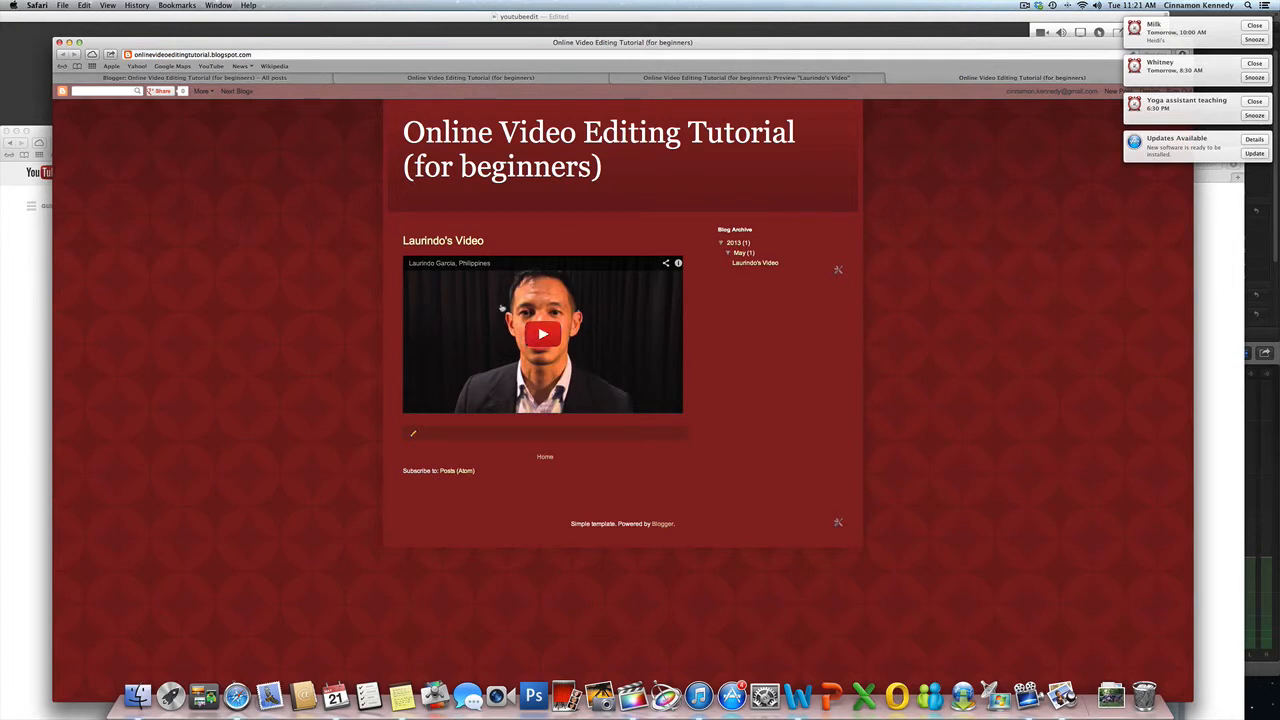
pyautogui.click(540, 335)
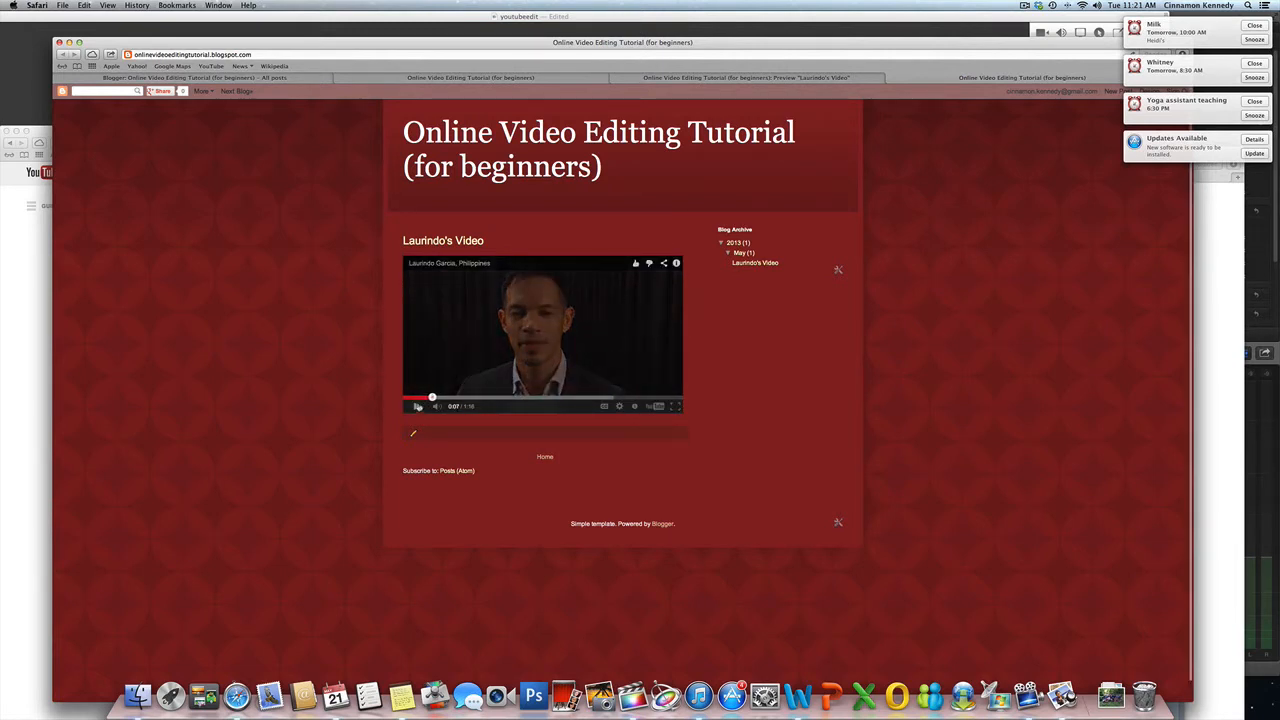
pyautogui.click(418, 406)
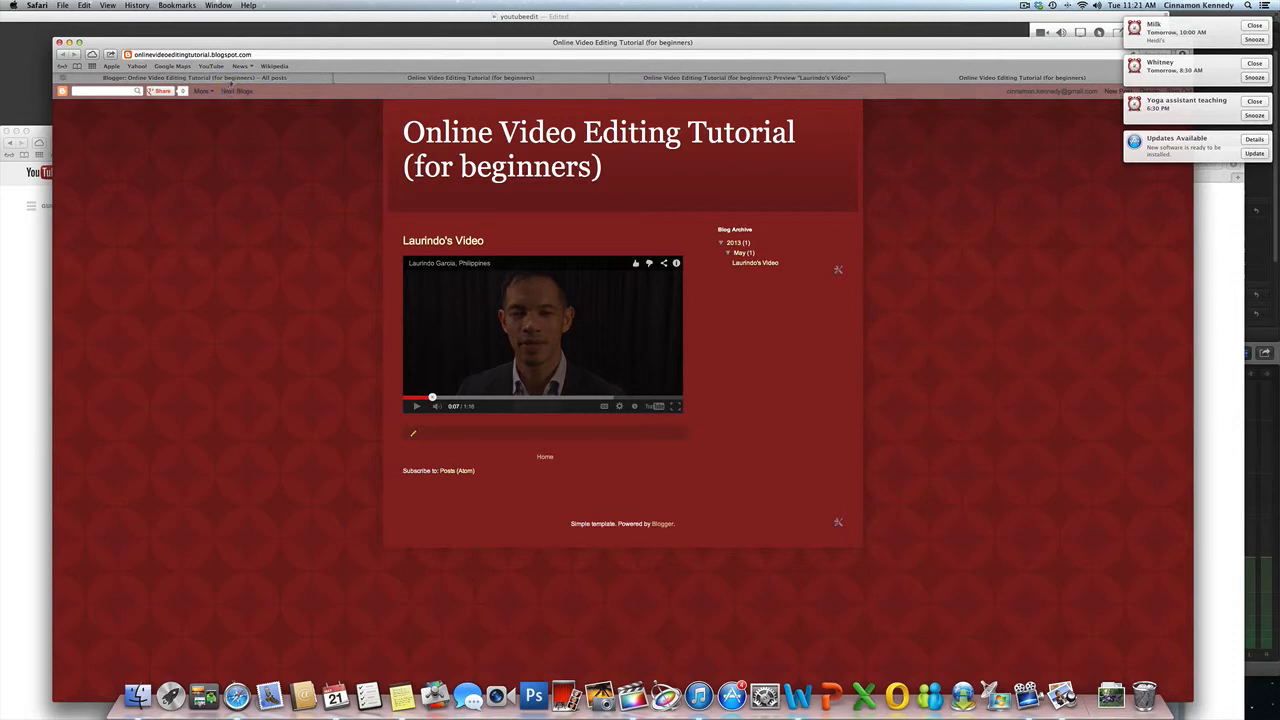
# Step: Return to the blog's post list showing it published, then bring YouTube forward
pyautogui.click(231, 79)
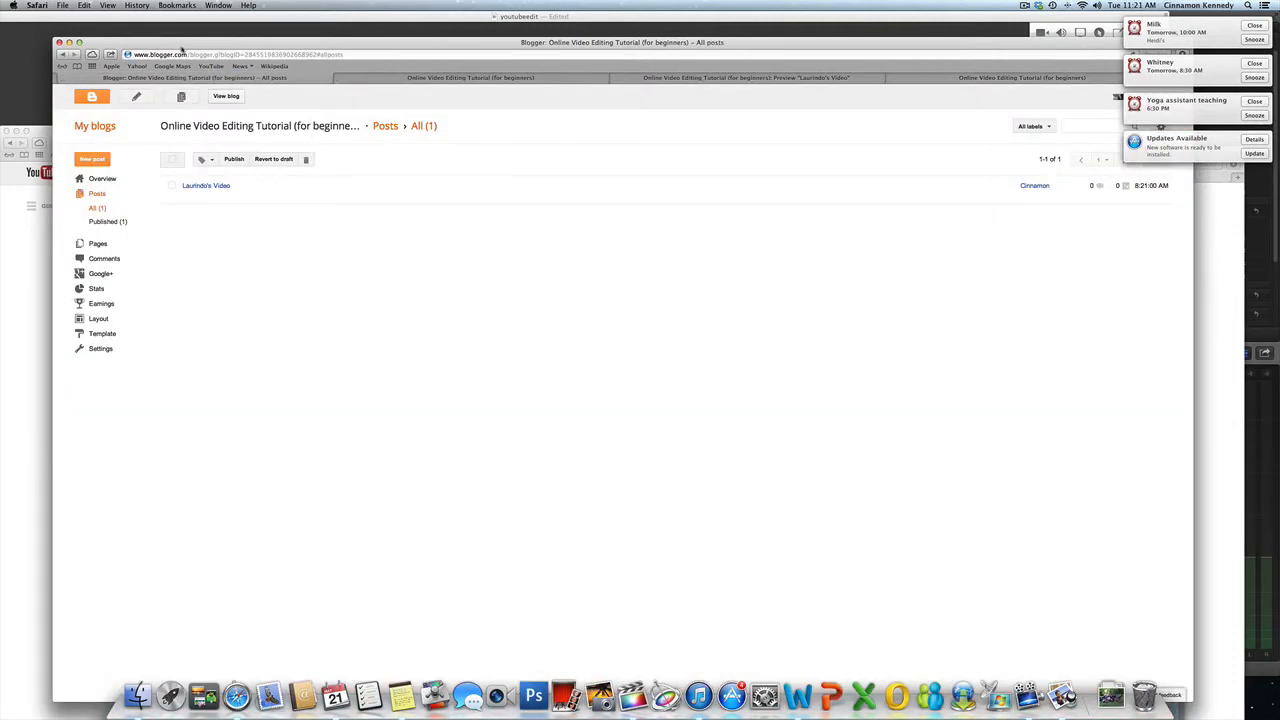
pyautogui.moveTo(182, 48); pyautogui.dragTo(441, 144)
pyautogui.click(195, 138)
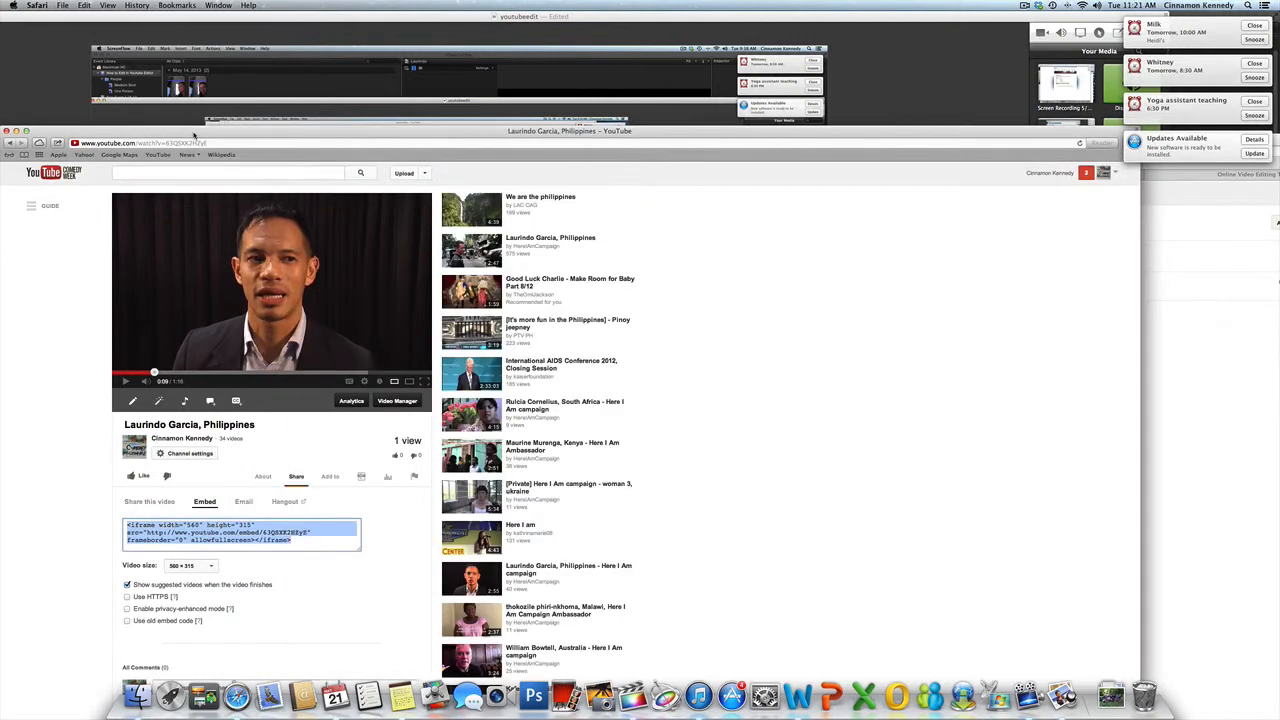
# Step: Move the YouTube watch page window up and to the right
pyautogui.moveTo(195, 138); pyautogui.dragTo(345, 120)
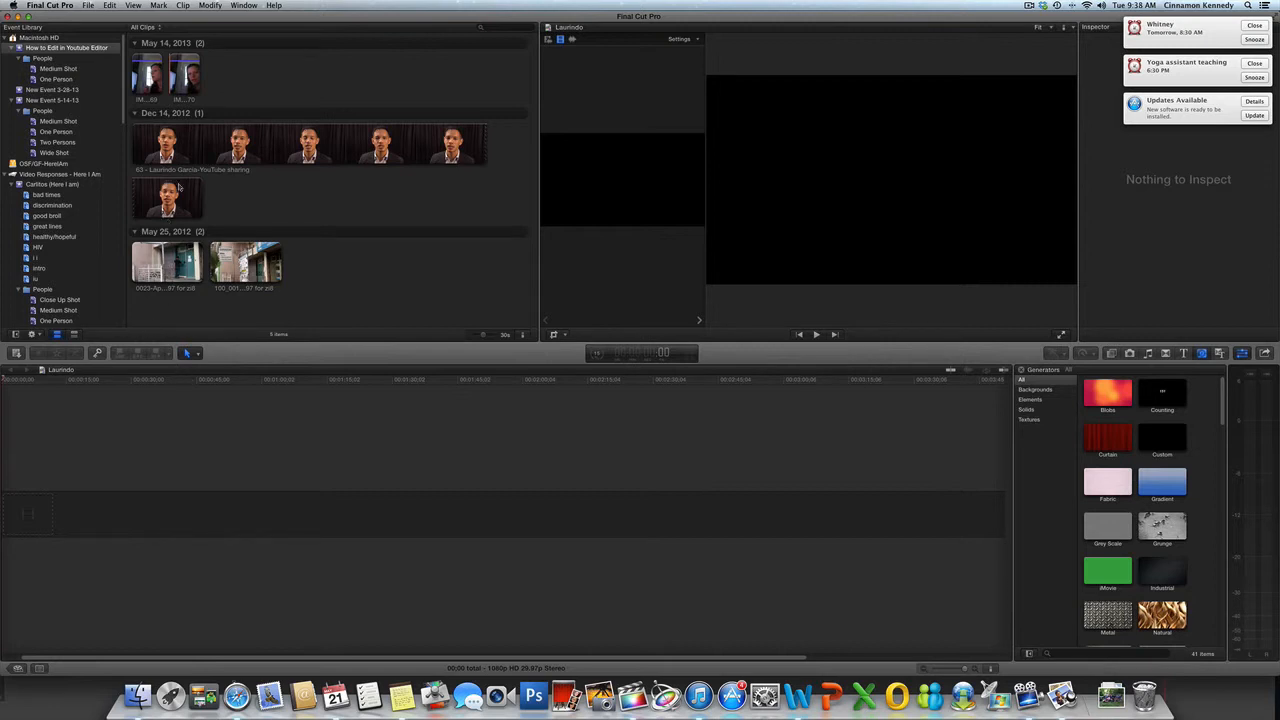
# Step: Place the opening section of the Dec 14 interview clip at the timeline start, undoing a mistaken drop
pyautogui.click(139, 163)
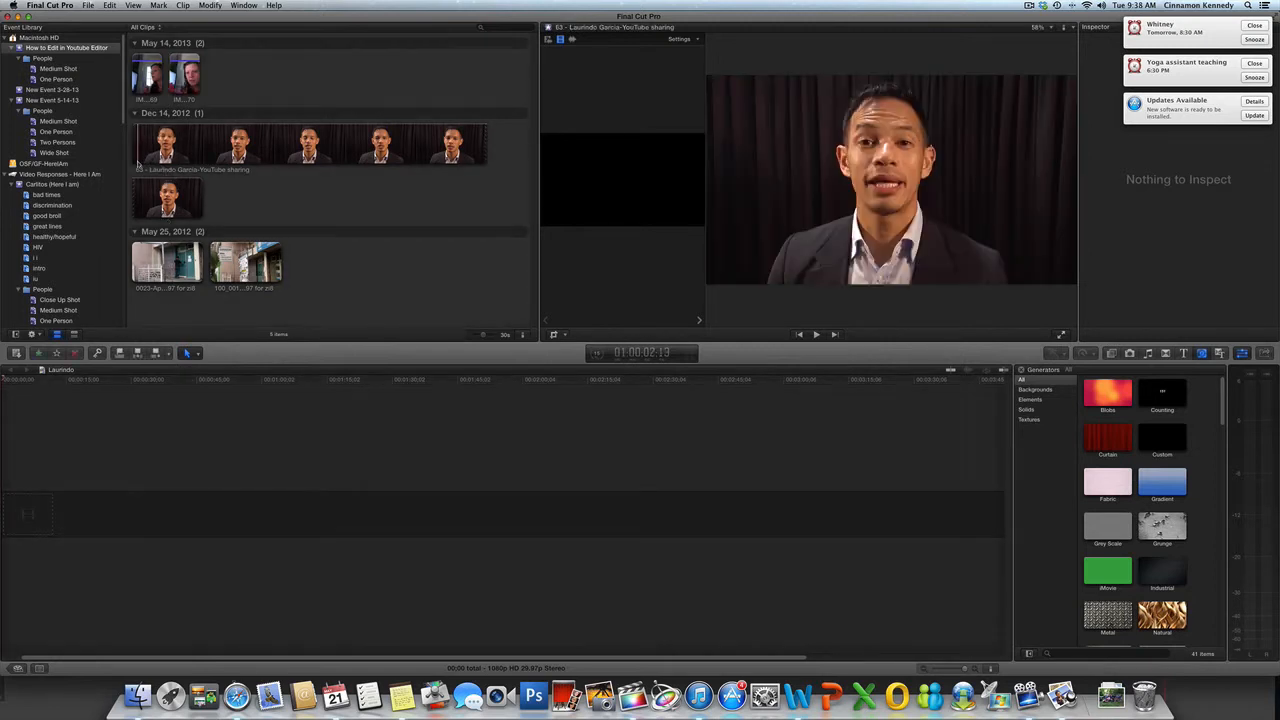
pyautogui.moveTo(139, 163); pyautogui.dragTo(5, 518)
pyautogui.press('super+z')
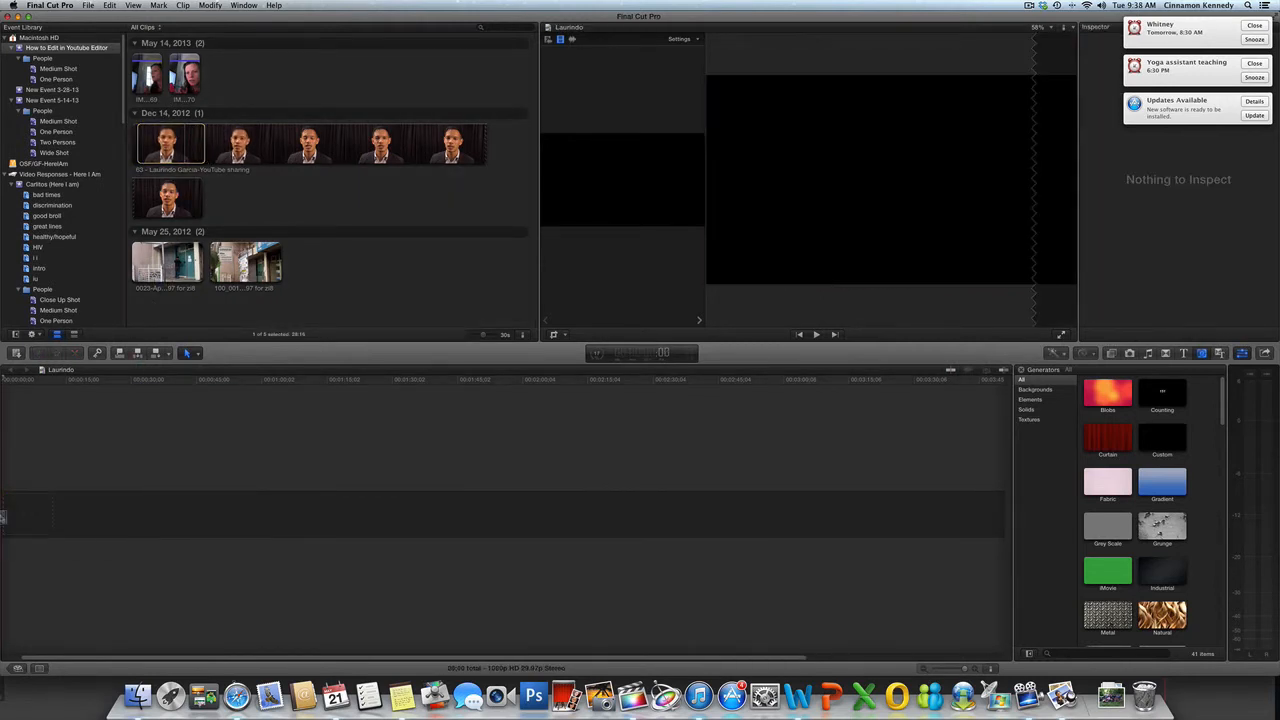
pyautogui.moveTo(168, 155); pyautogui.dragTo(3, 516)
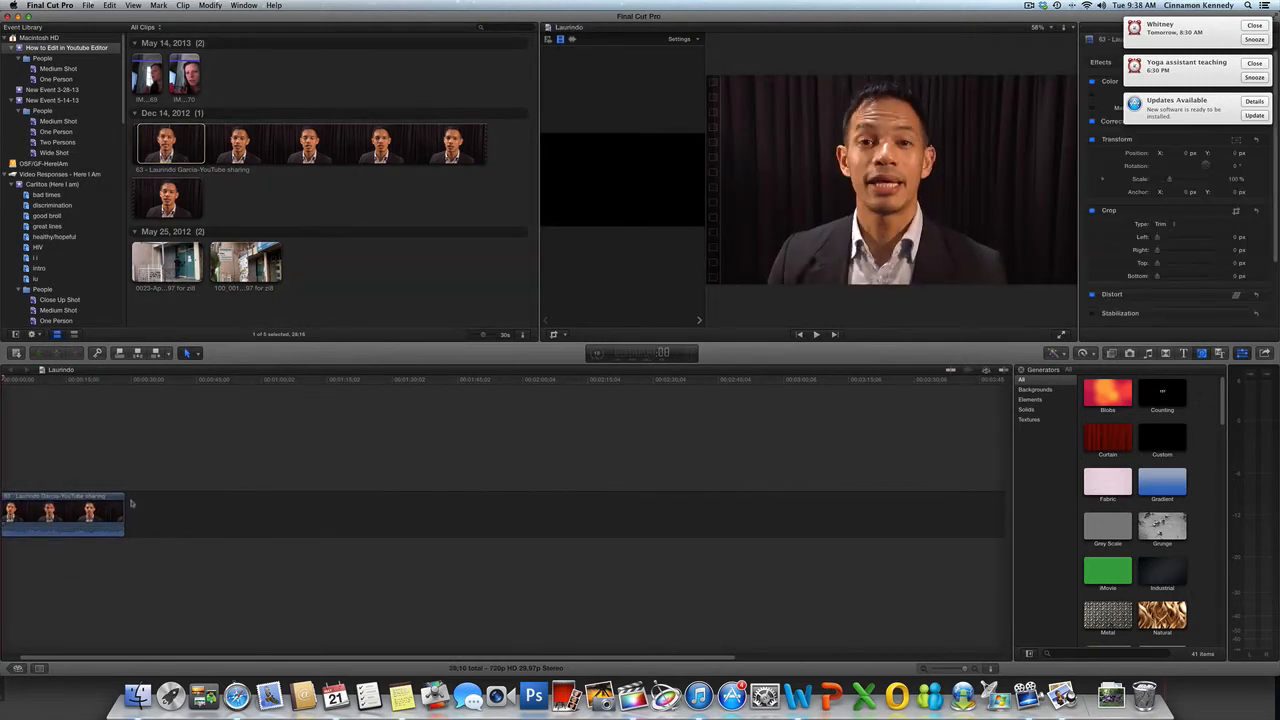
# Step: Add a later interview section right after the first clip and trim the first clip's end
pyautogui.click(278, 160)
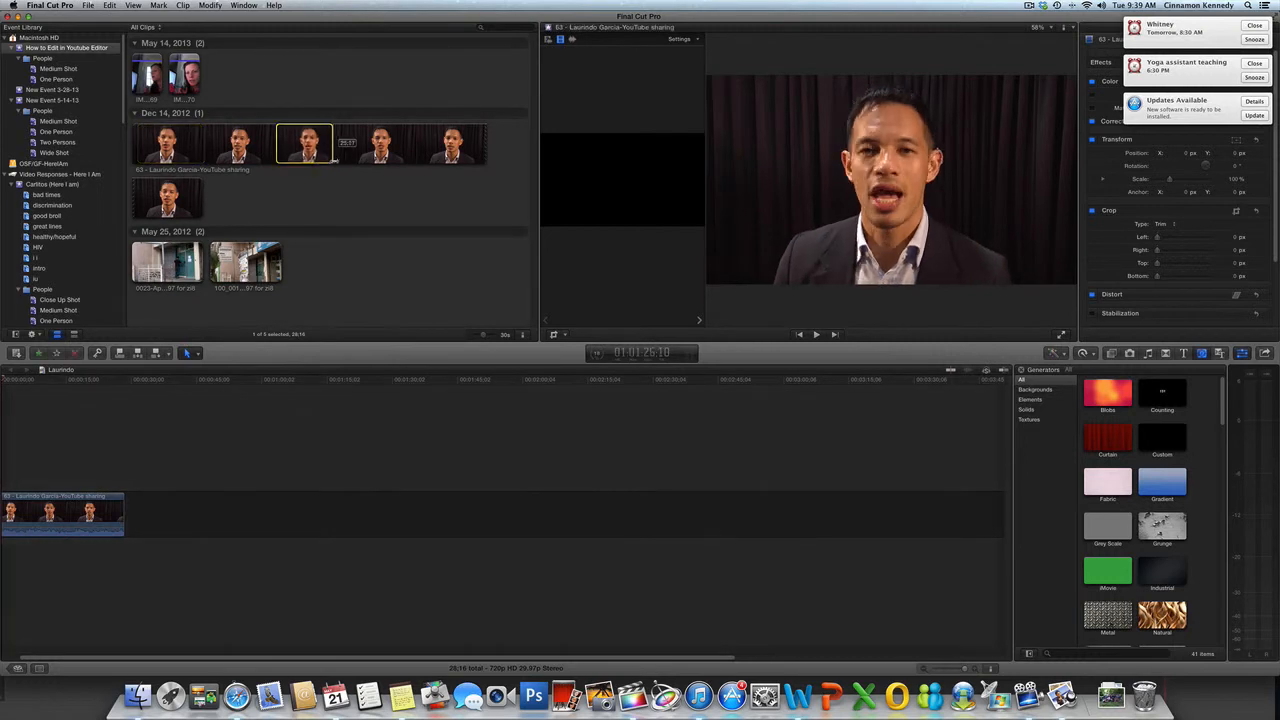
pyautogui.moveTo(220, 466); pyautogui.dragTo(130, 515)
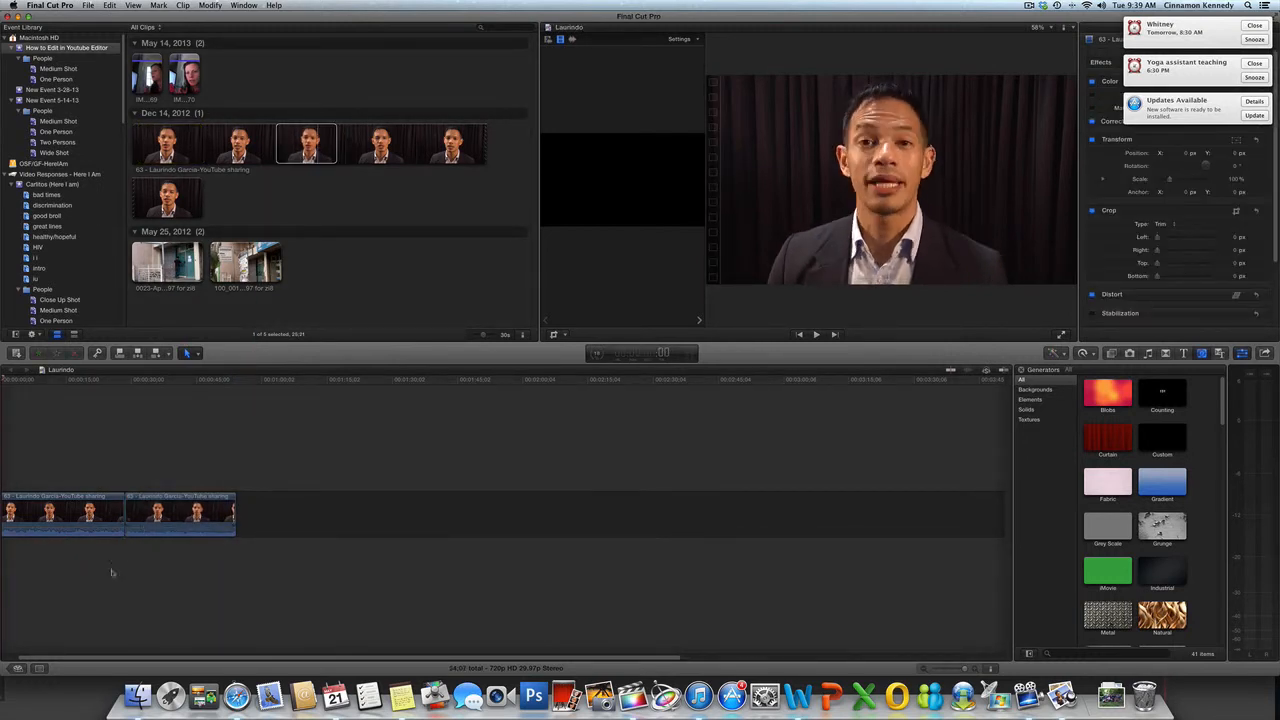
pyautogui.moveTo(86, 508); pyautogui.dragTo(69, 508)
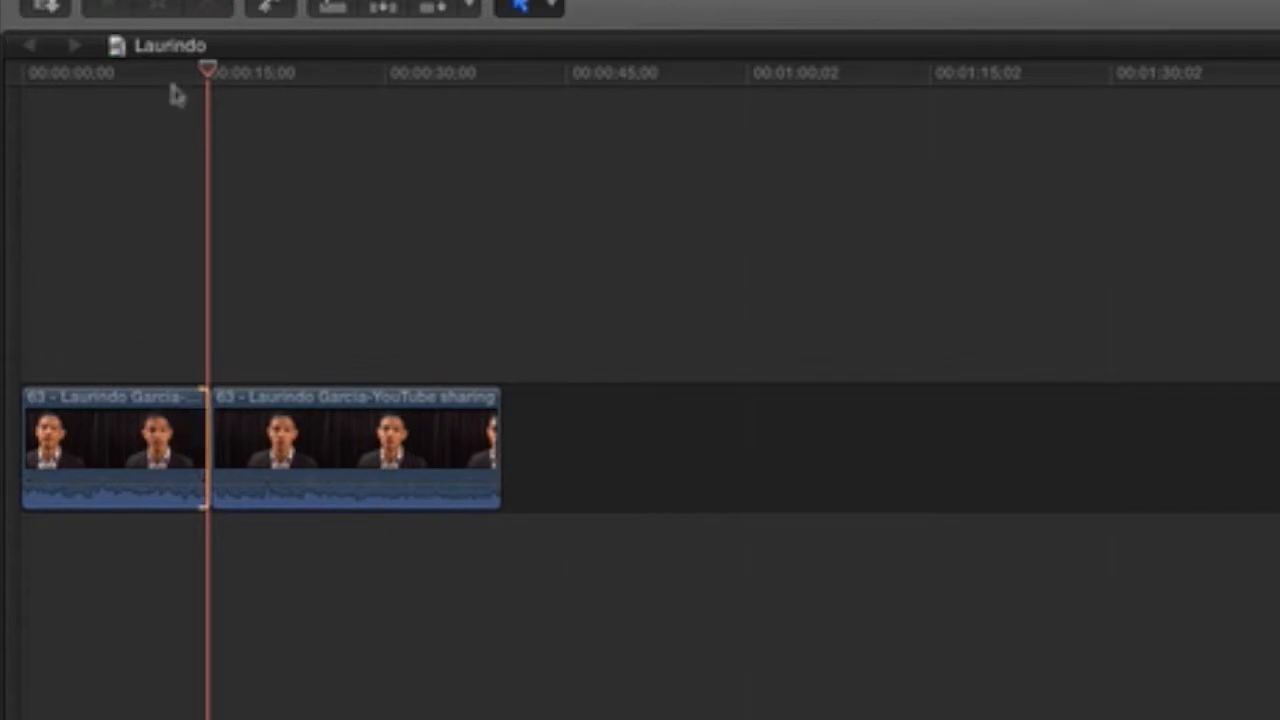
pyautogui.click(55, 382)
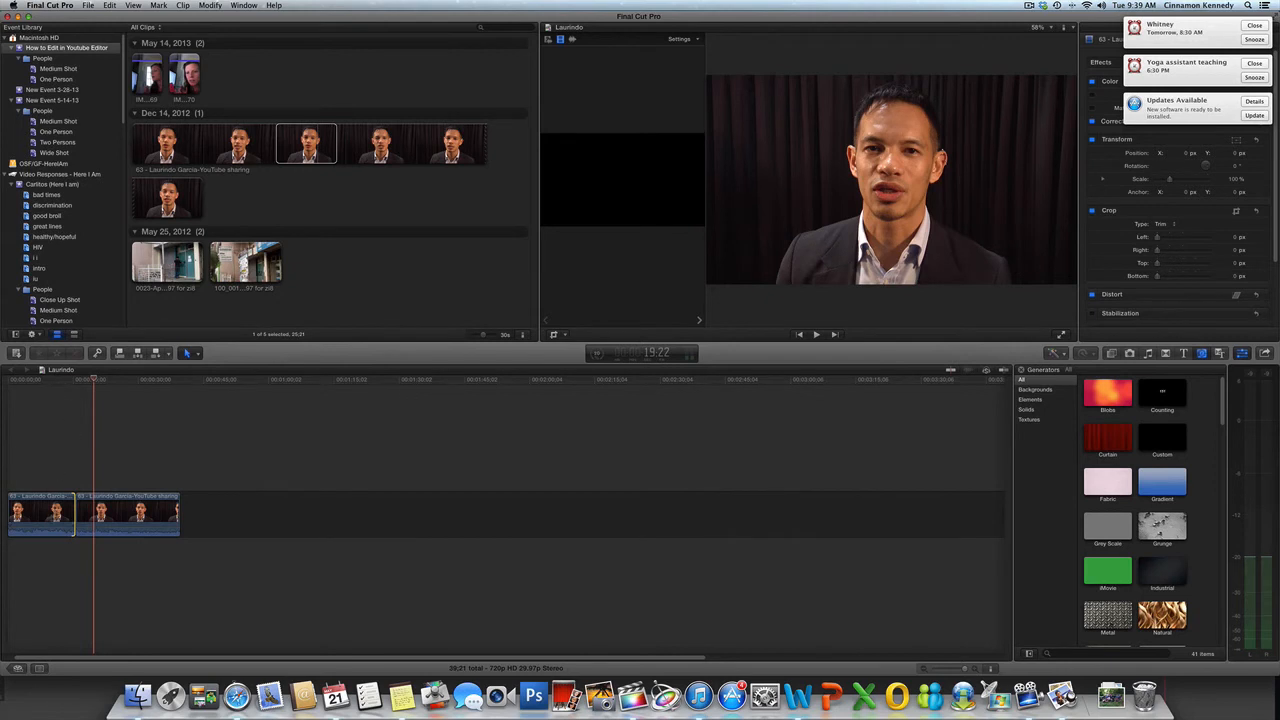
# Step: Connect the 0023 building B-roll clip above the second interview clip
pyautogui.click(41, 514)
pyautogui.click(106, 518)
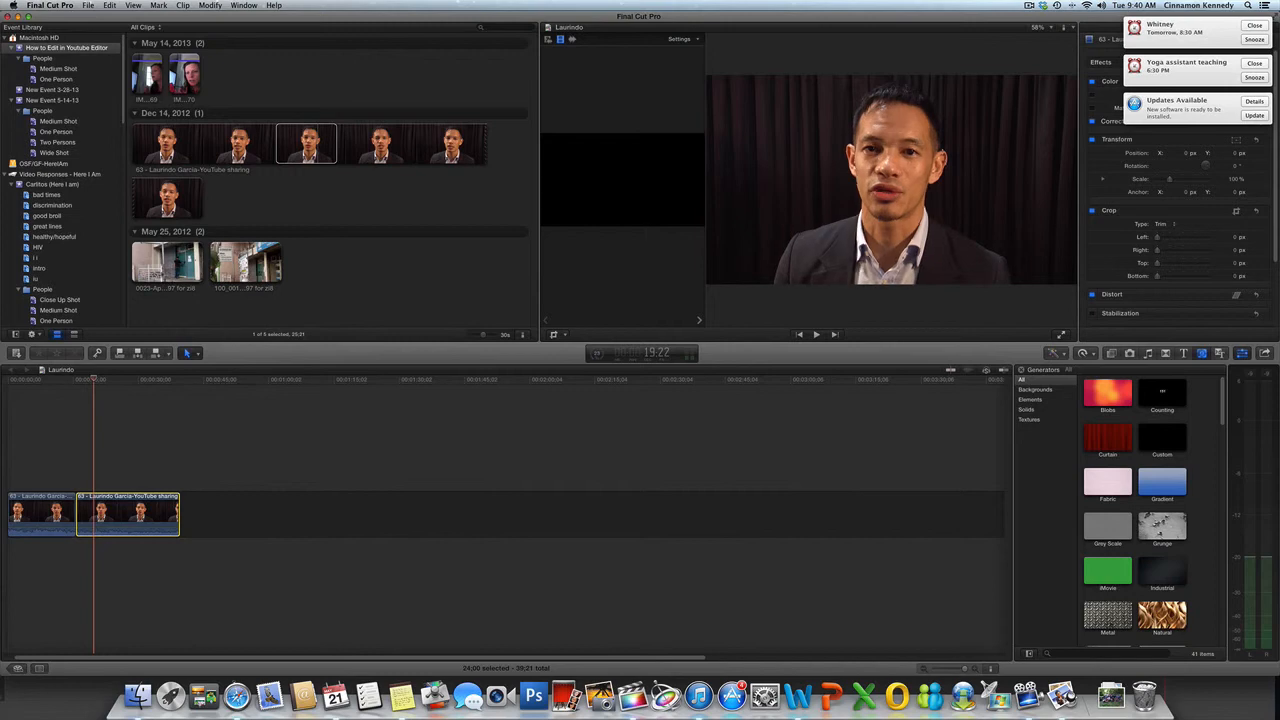
pyautogui.click(160, 262)
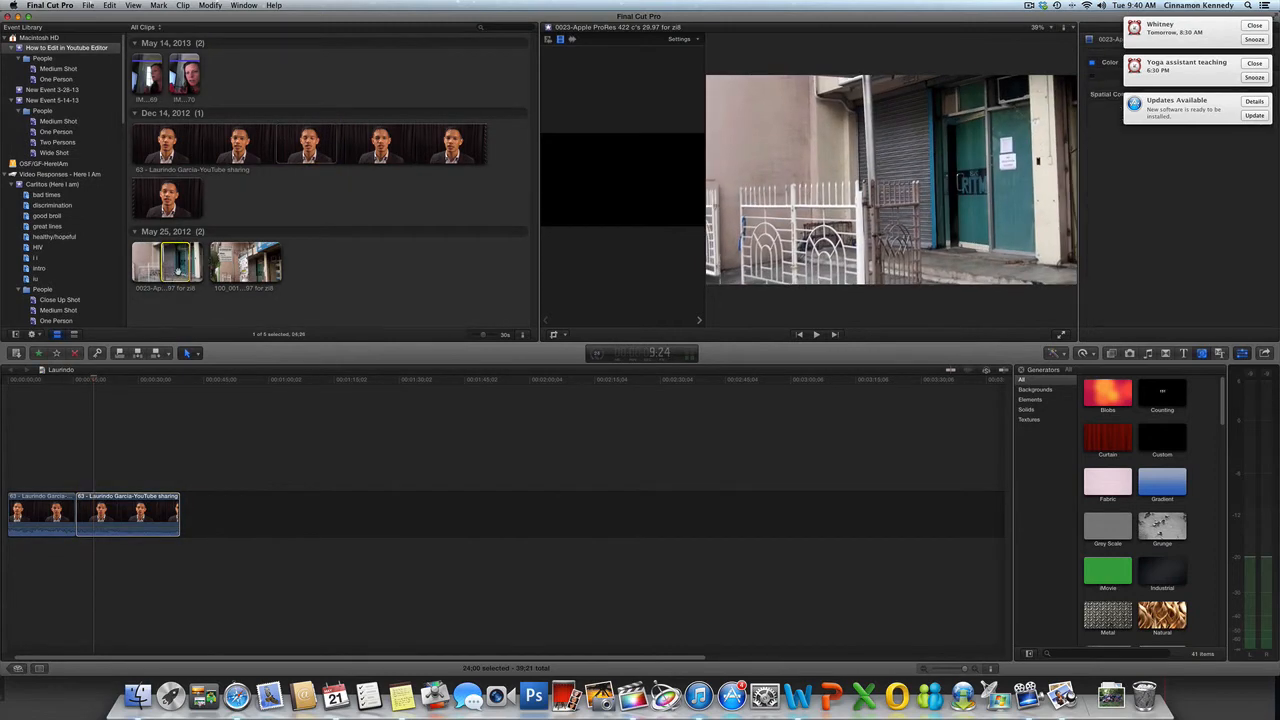
pyautogui.moveTo(176, 270); pyautogui.dragTo(68, 466)
pyautogui.moveTo(62, 352); pyautogui.dragTo(83, 403)
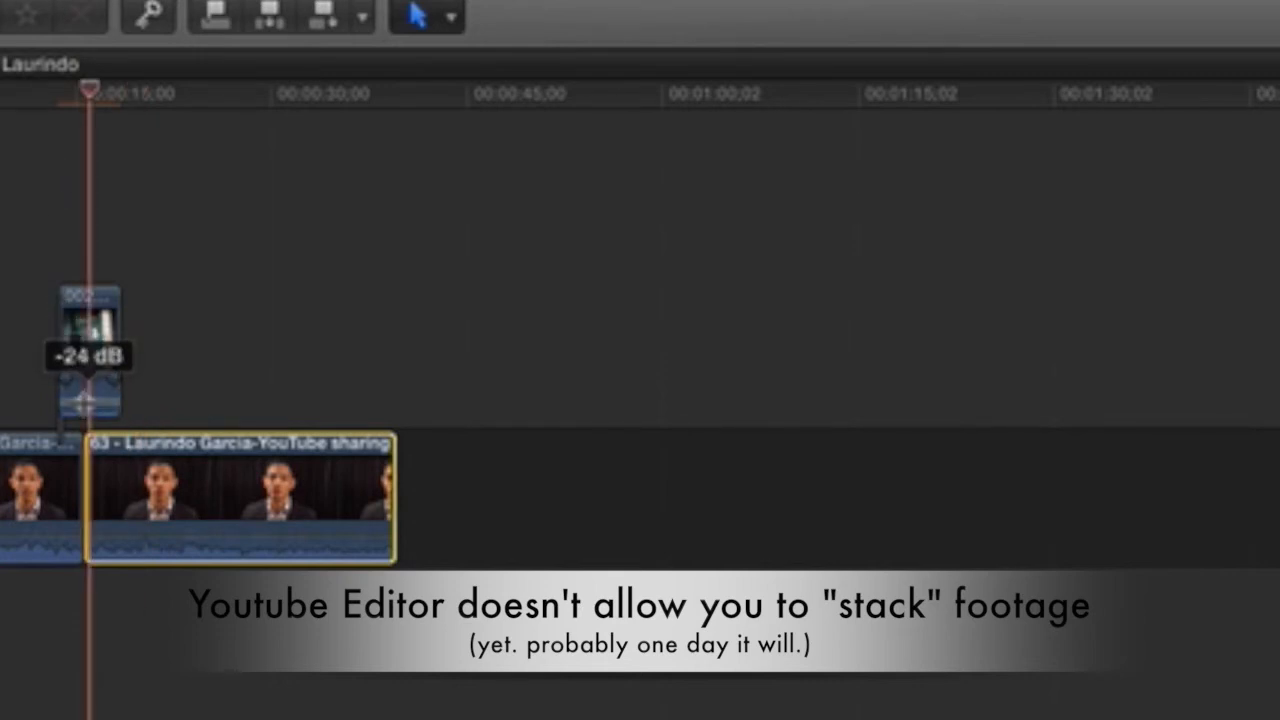
# Step: Play back the stacked edit from just before the B-roll, then stop
pyautogui.click(51, 119)
pyautogui.press('space')
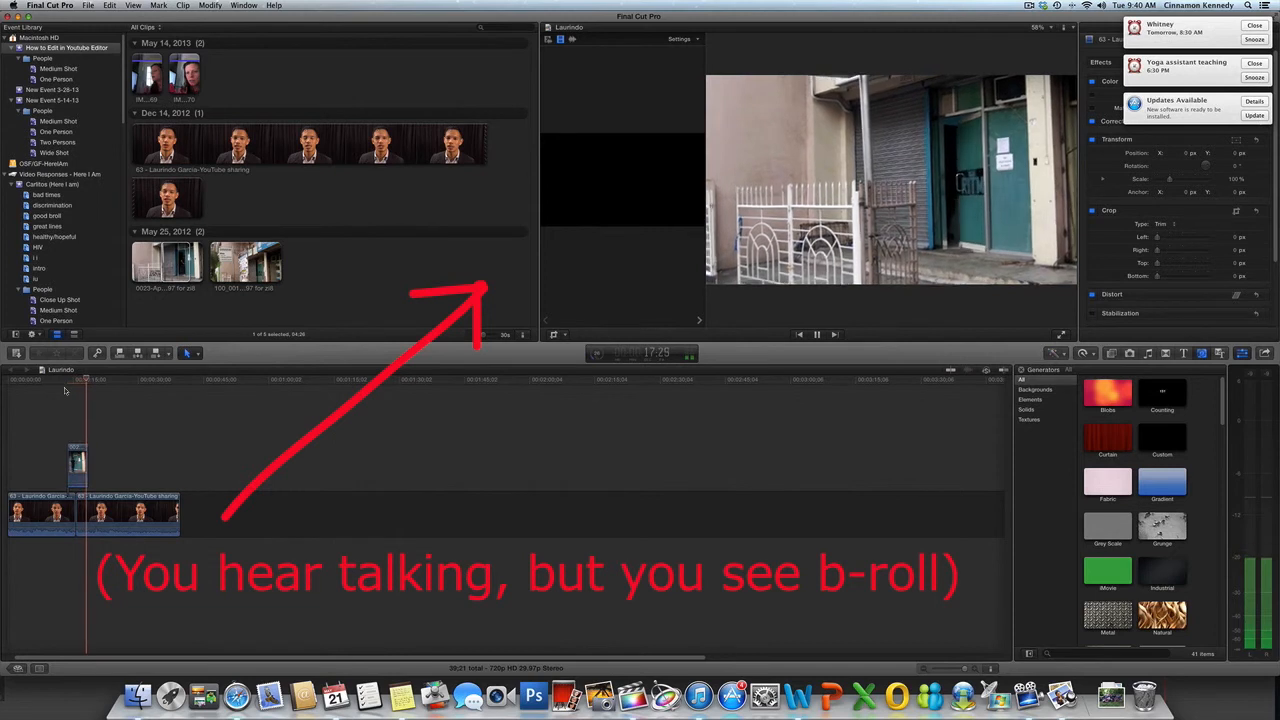
pyautogui.press('space')
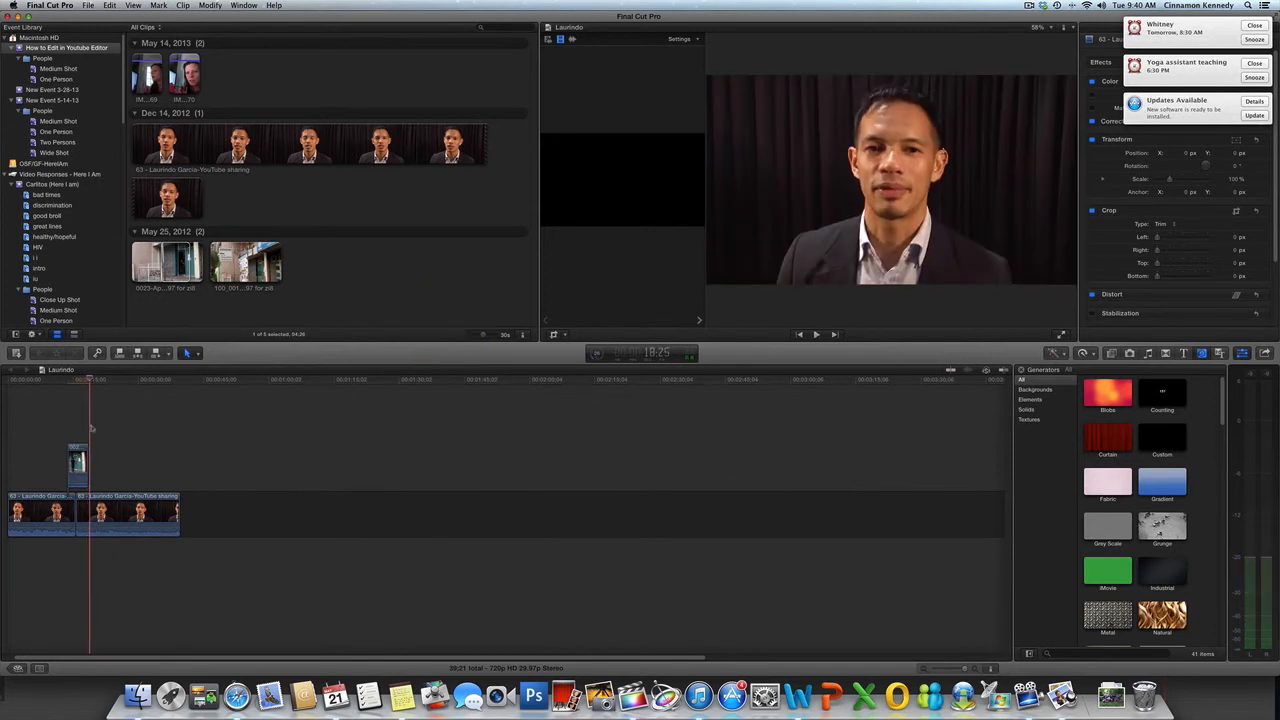